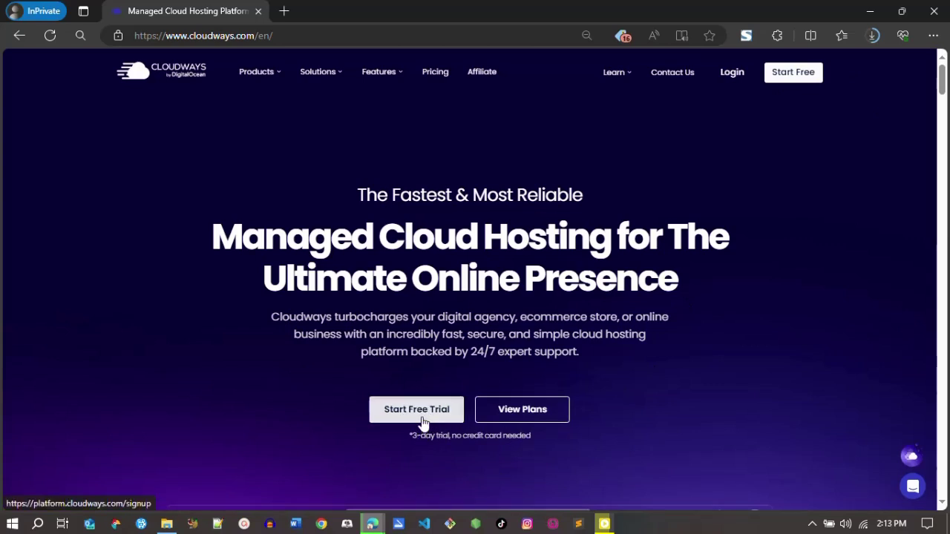
On the free trial sign-up form, choose Other Businesses and $0 - $50 (USD) monthly hosting spending, and agree to the terms
click(421, 421)
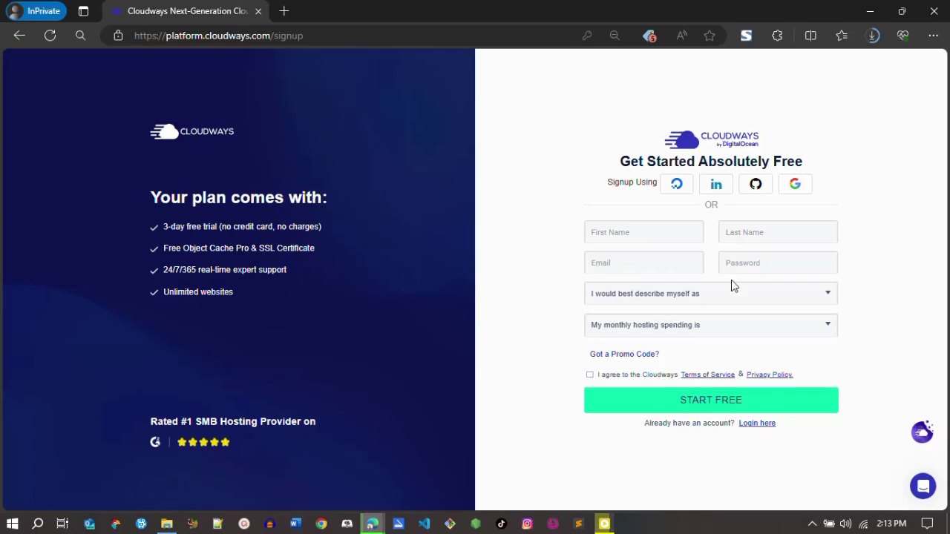
click(823, 300)
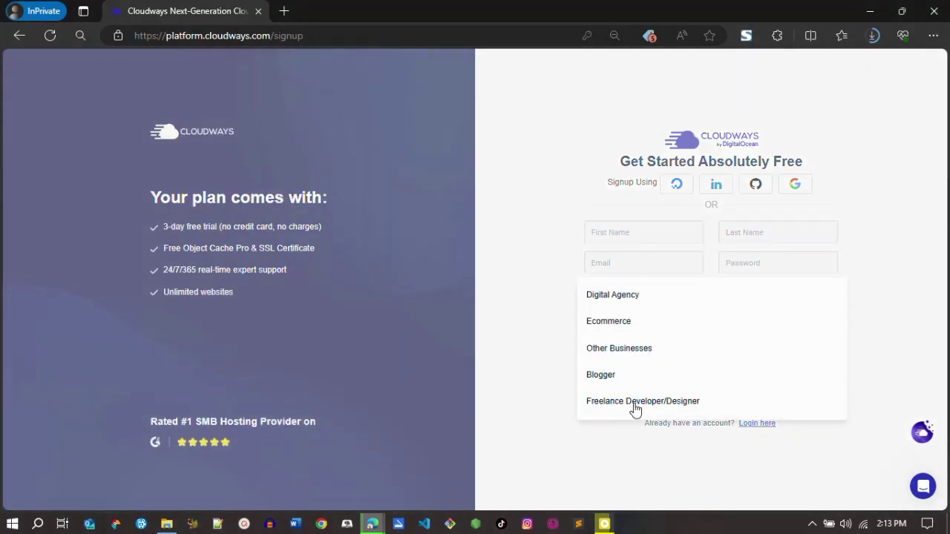
click(629, 350)
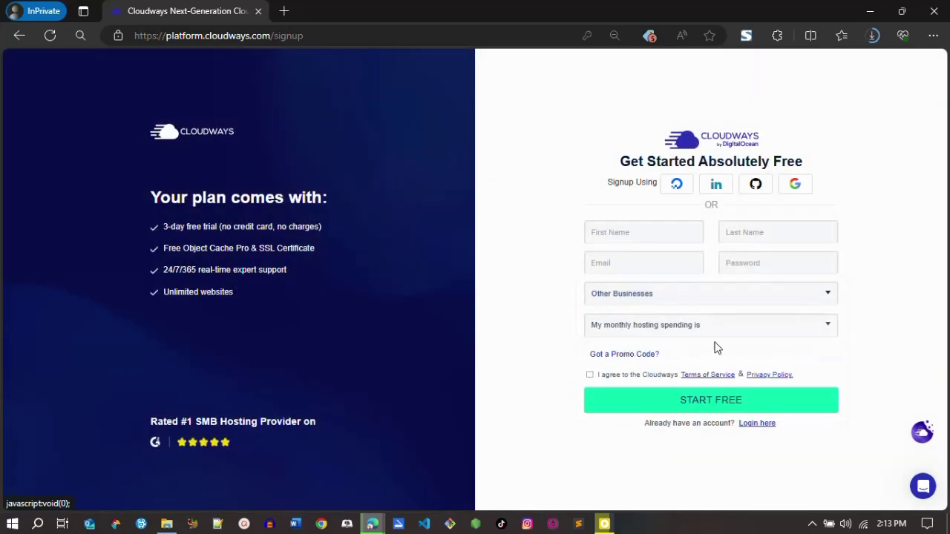
click(715, 331)
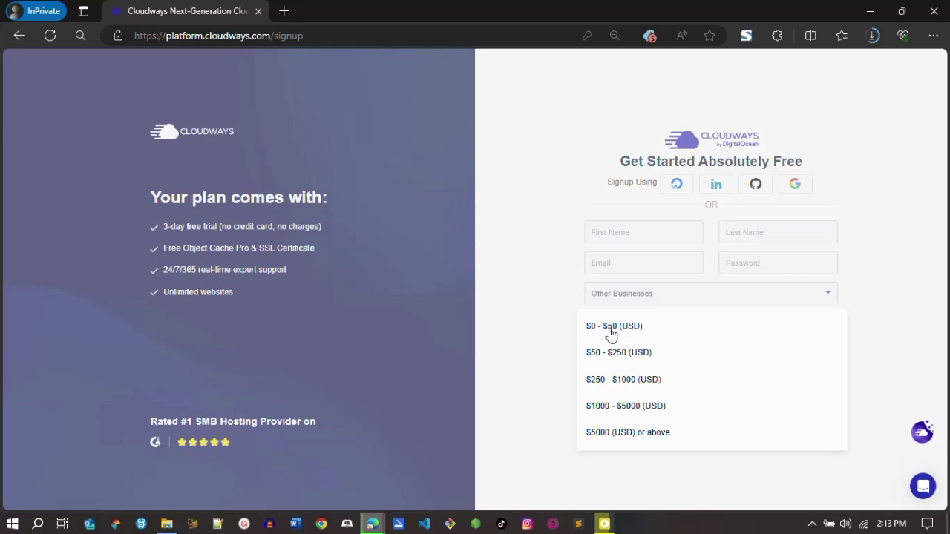
click(610, 334)
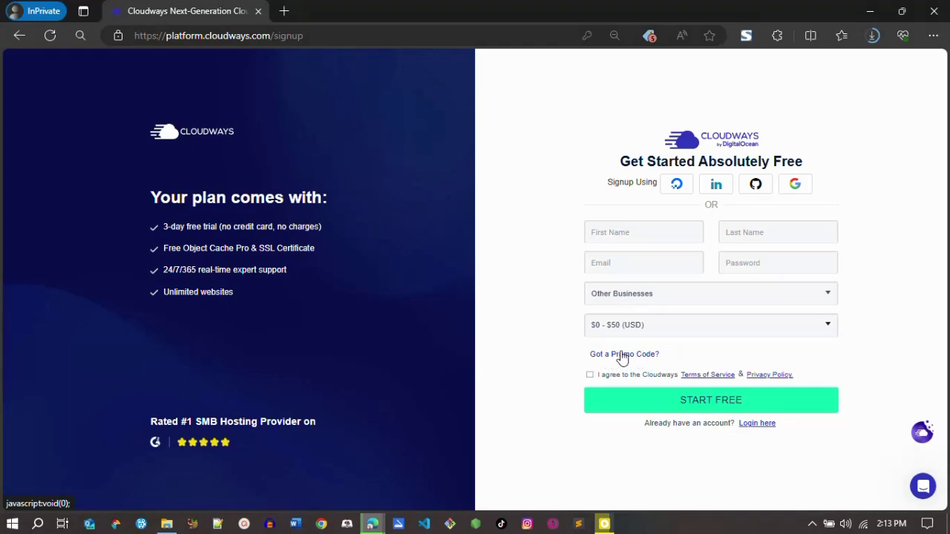
click(590, 376)
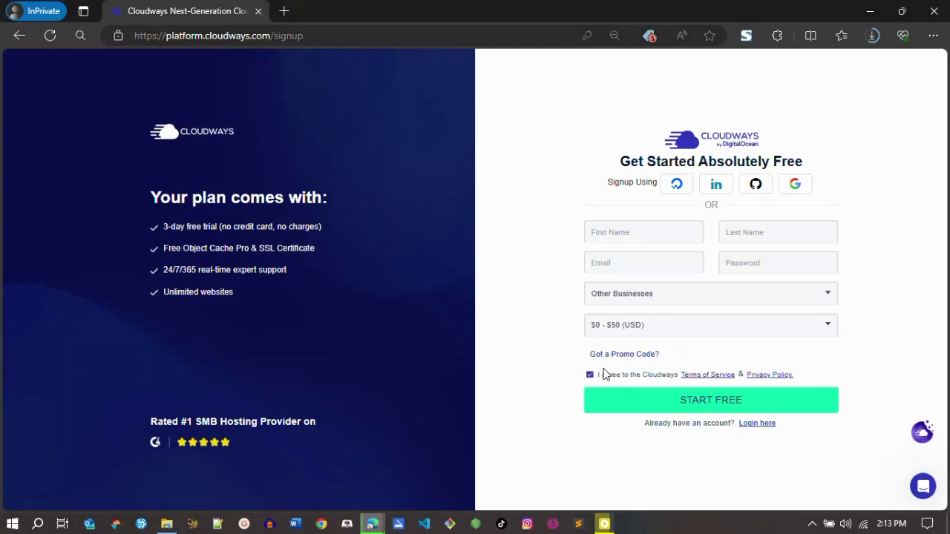
Enter the promo code JOSHWP on the sign-up form and close the private browsing window without submitting
click(606, 359)
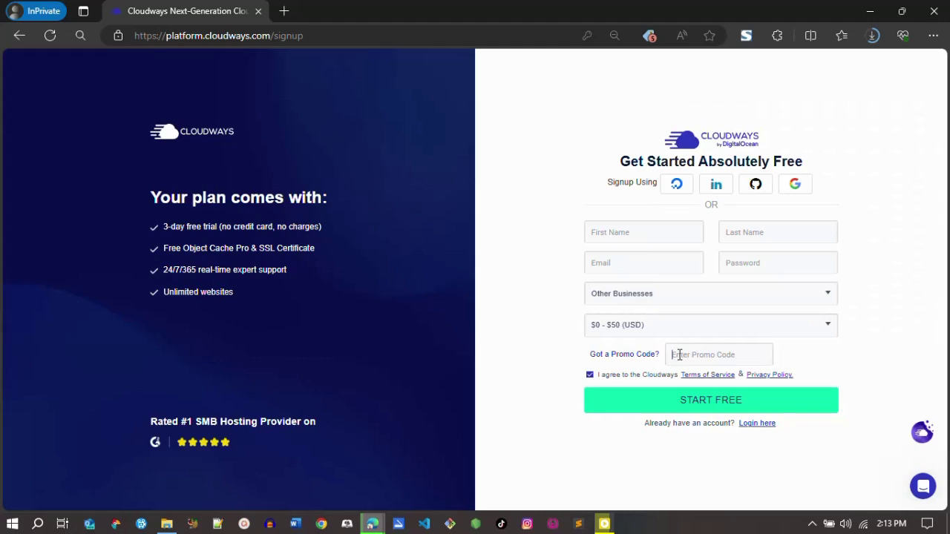
text(J)
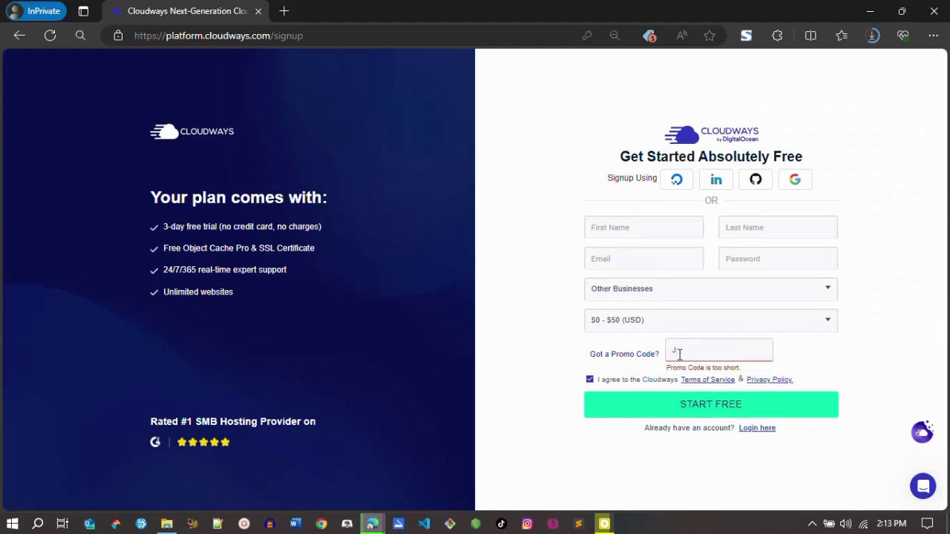
text(OSHWP)
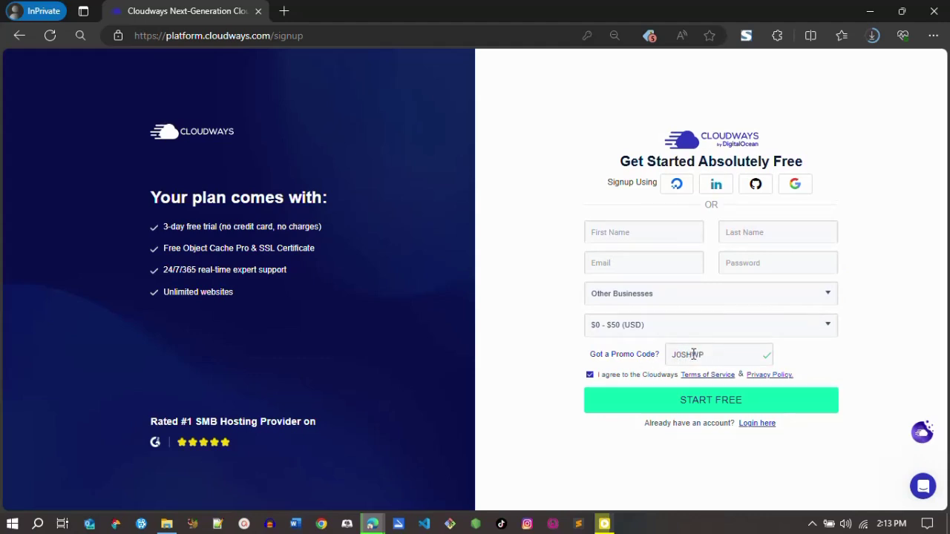
drag(708, 354, 682, 355)
click(711, 353)
click(933, 10)
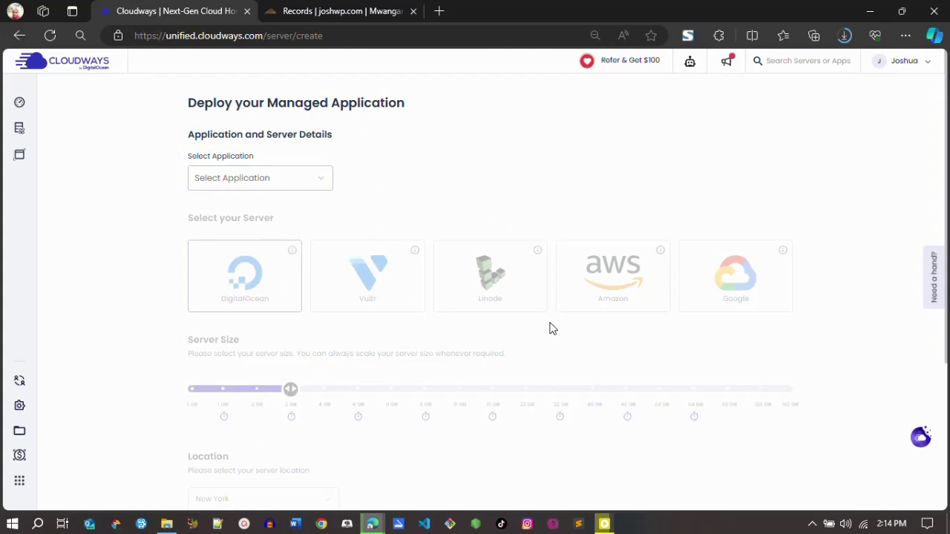
Open the Cloudways Flexible server list and start launching a new server
scroll(490, 297, down, 3)
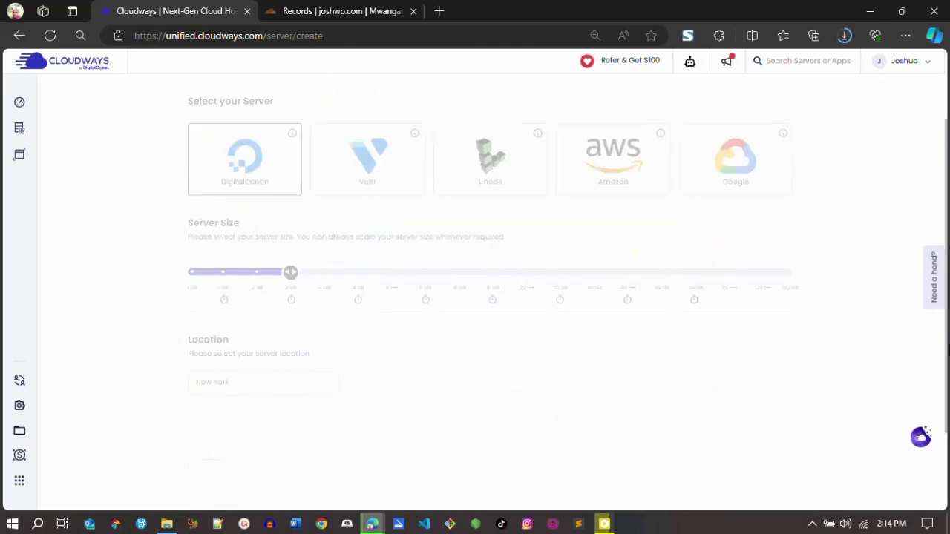
scroll(490, 297, up, 3)
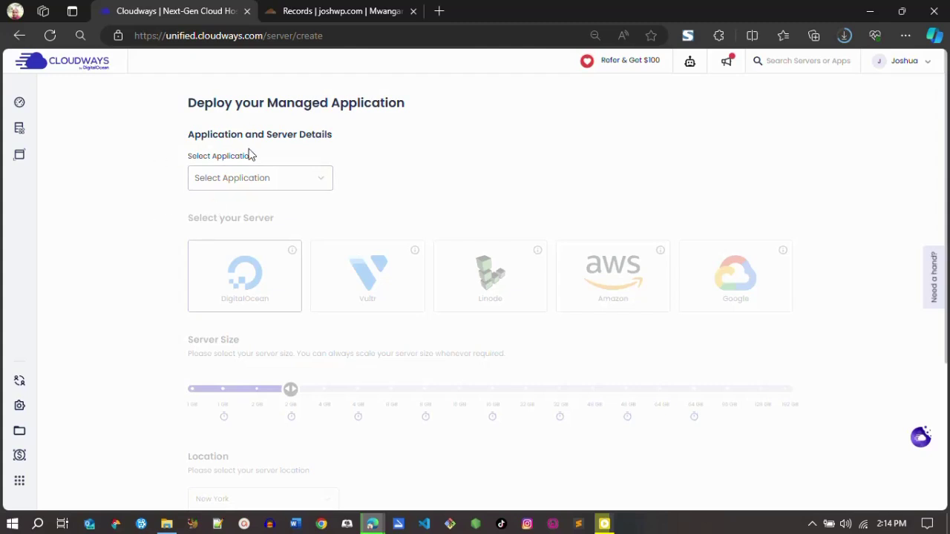
mouse_move(10, 104)
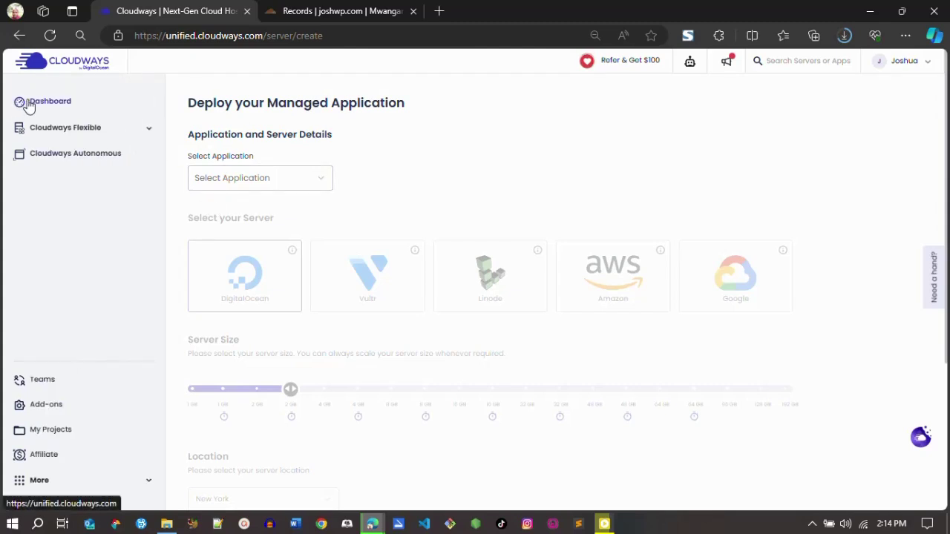
click(149, 134)
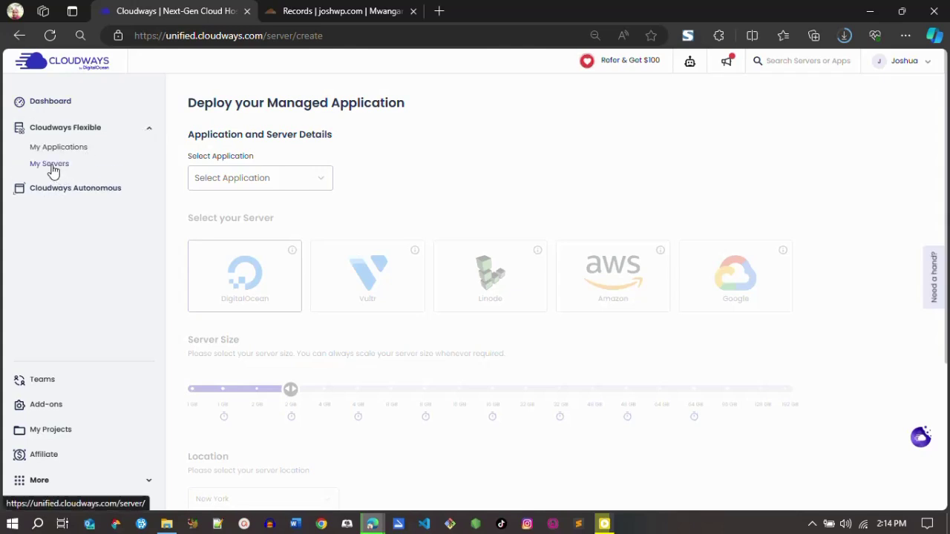
click(51, 167)
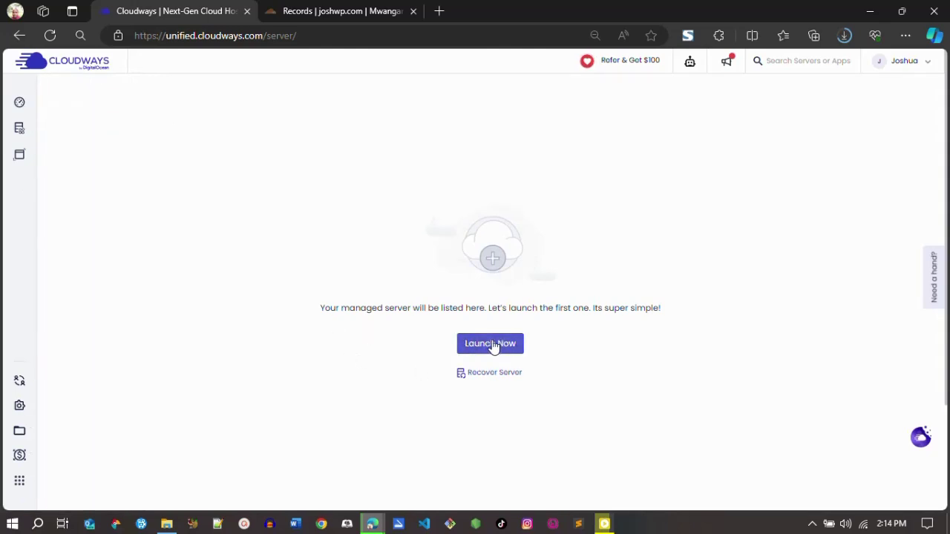
click(501, 347)
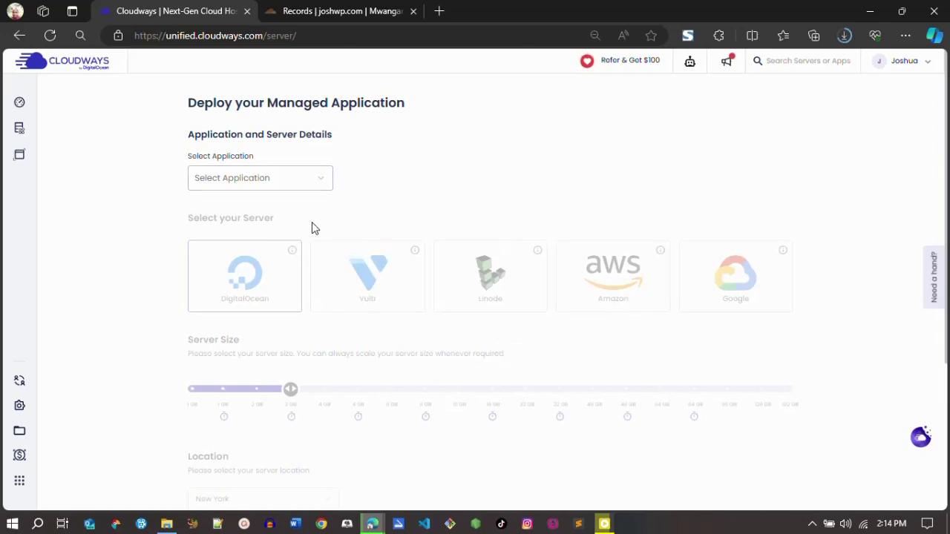
Choose WordPress Version 6.2.2 as the application and name both the application and the server JoshWP
click(259, 179)
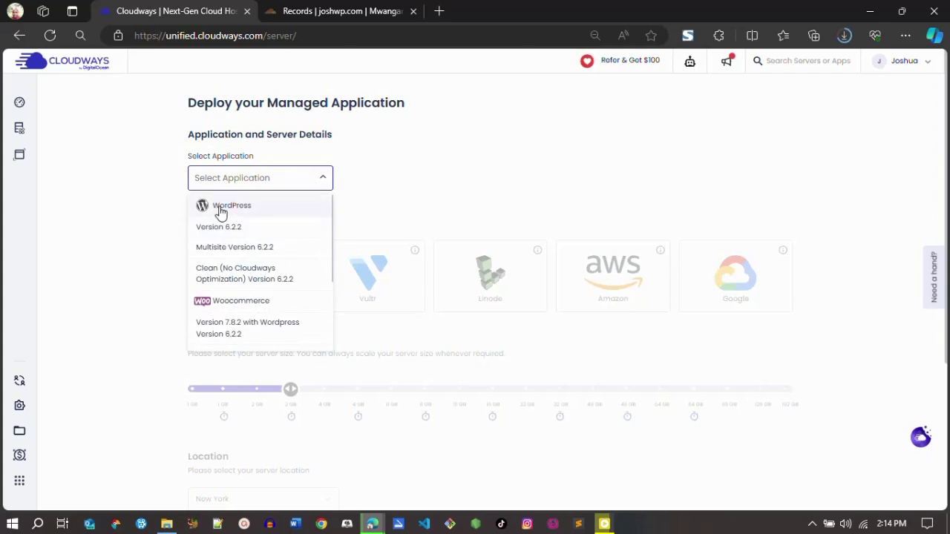
click(221, 230)
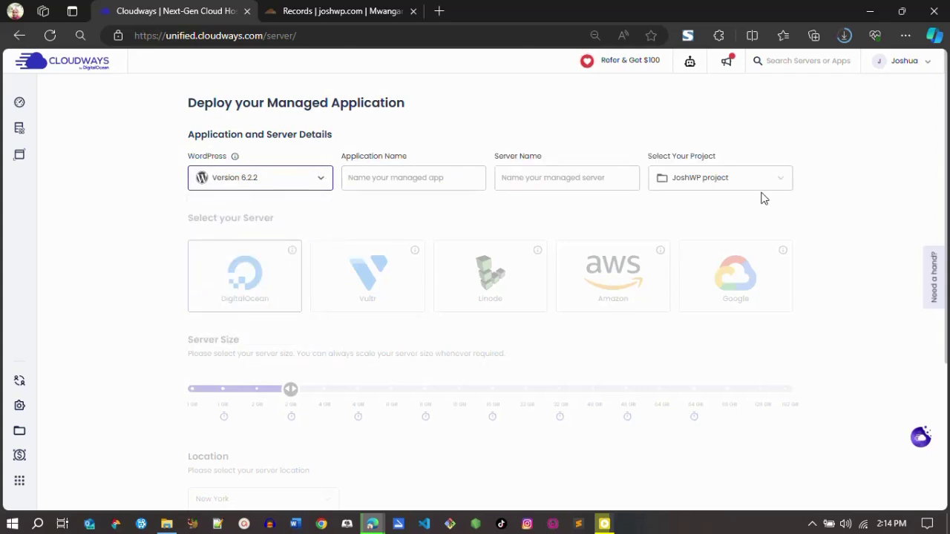
click(412, 181)
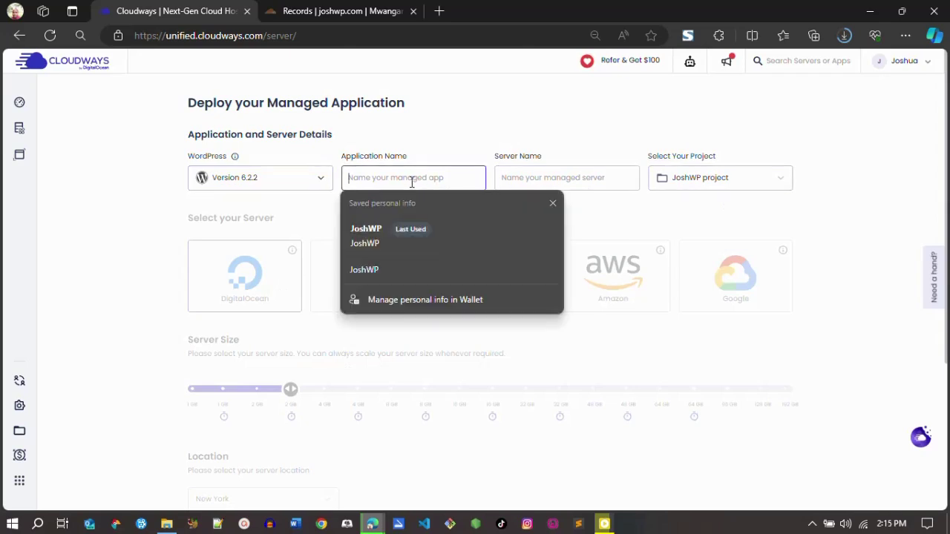
click(410, 230)
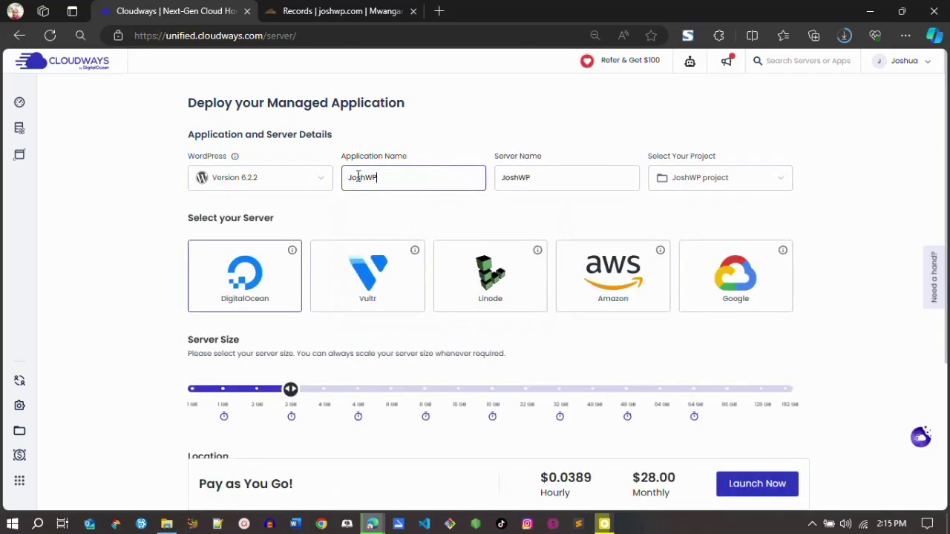
drag(379, 179, 345, 179)
click(381, 185)
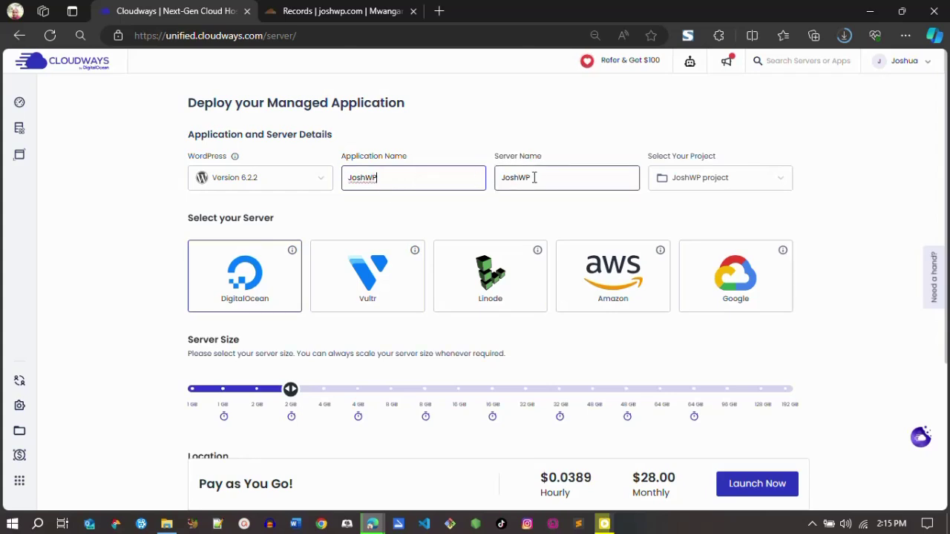
Select DigitalOcean as the server provider and set the server size to the Premium 1 GB option
scroll(345, 276, down, 1)
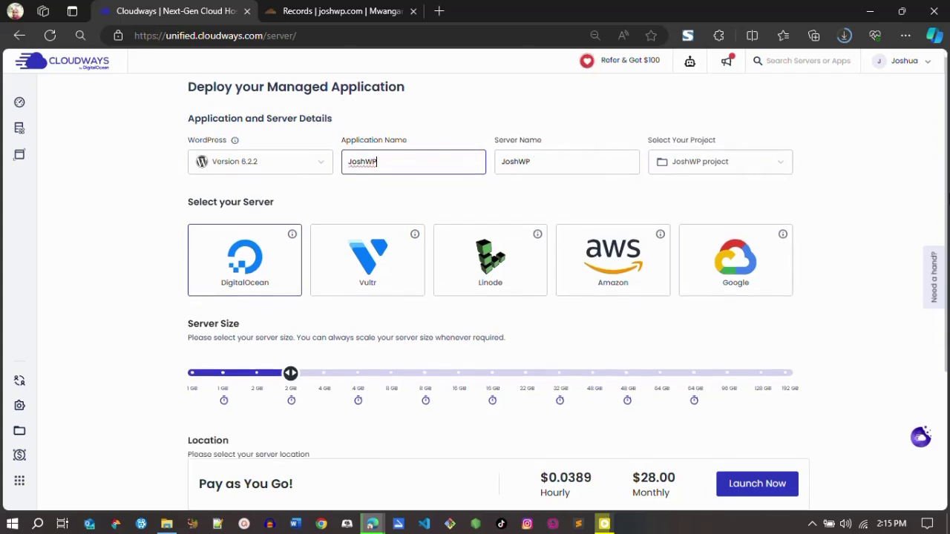
click(251, 258)
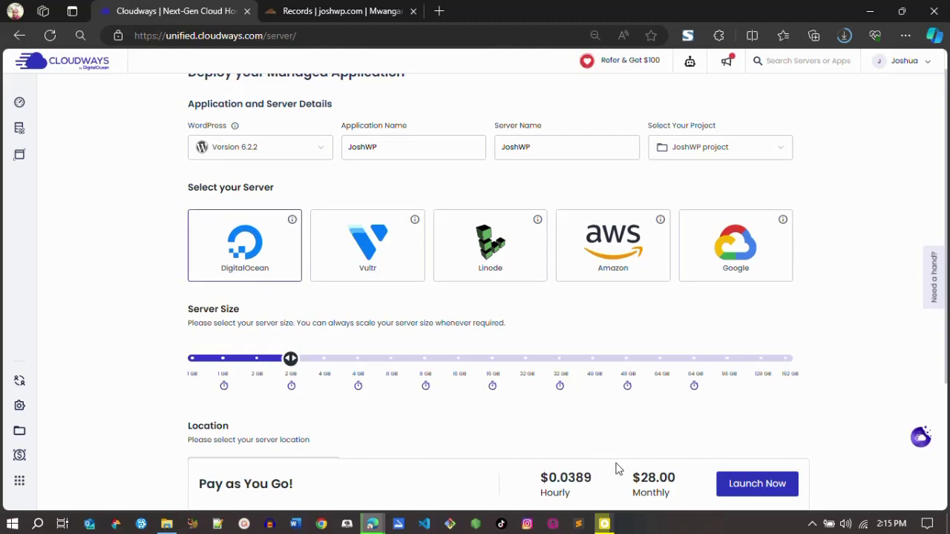
drag(290, 359, 202, 363)
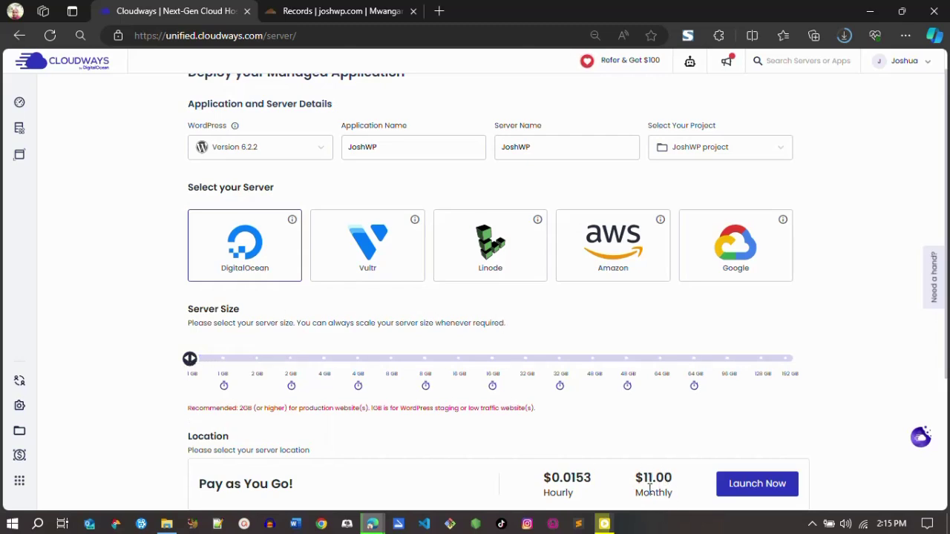
mouse_move(220, 364)
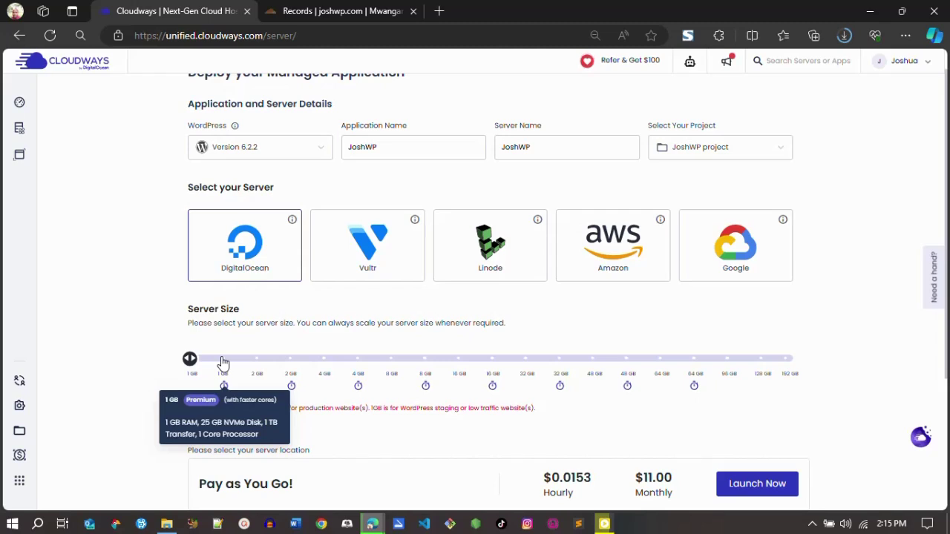
click(223, 362)
Set the server location to New York
scroll(379, 339, down, 2)
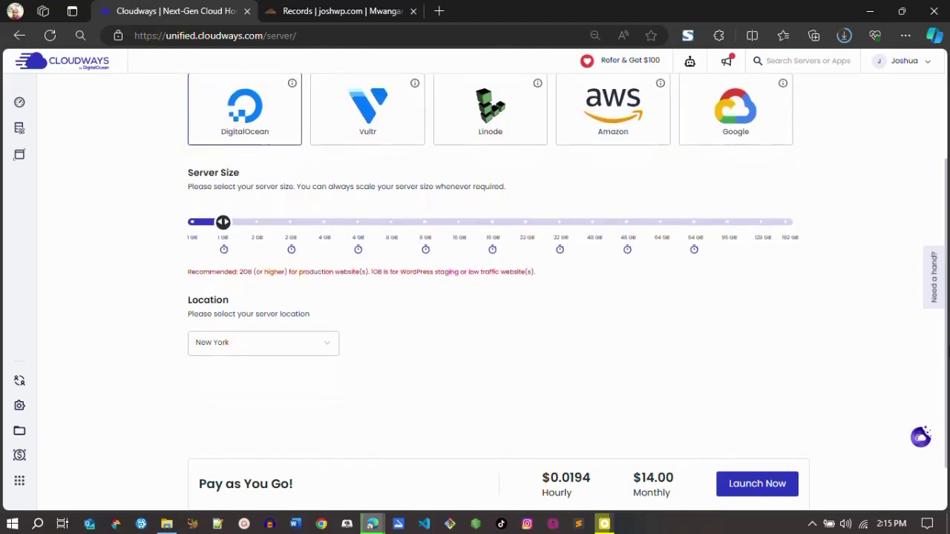
click(290, 340)
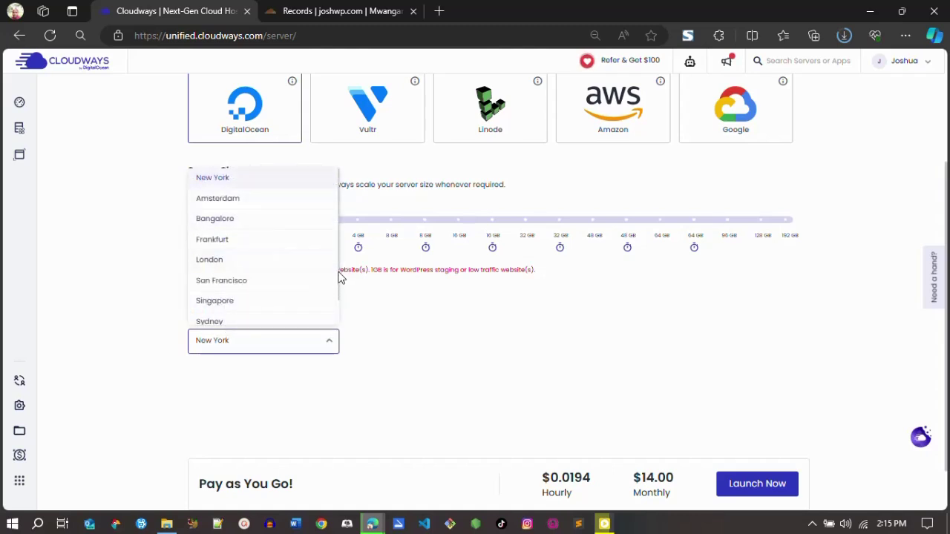
scroll(338, 275, down, 1)
scroll(339, 297, up, 1)
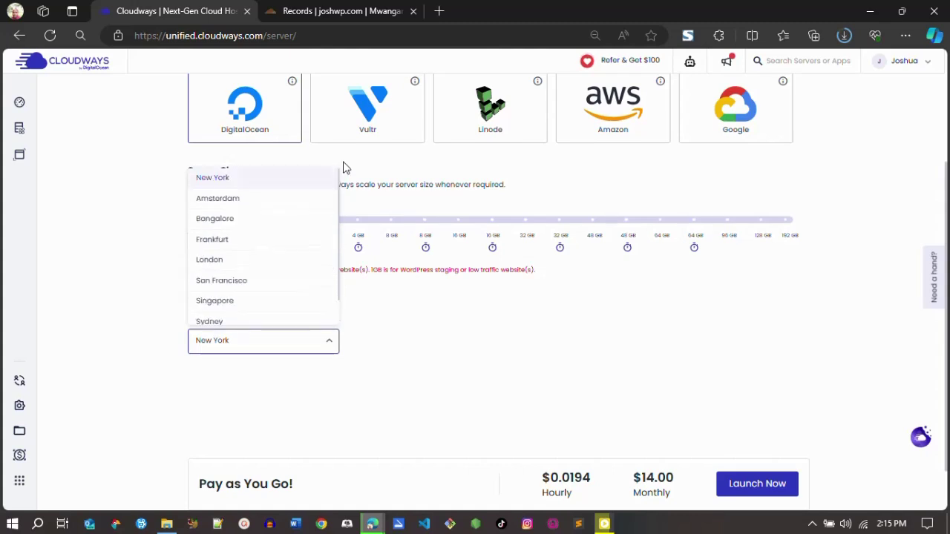
click(233, 180)
click(512, 317)
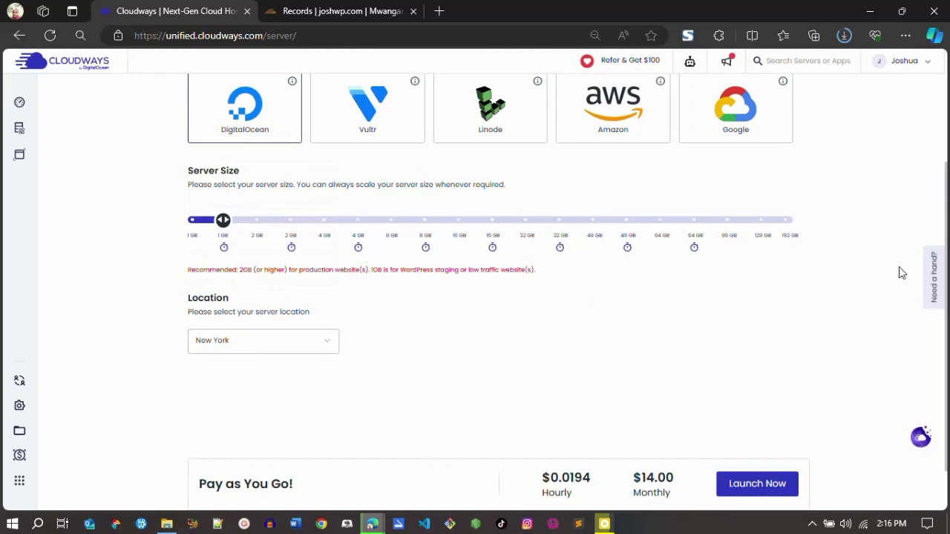
Review the application, server size and location settings, and launch the server
scroll(946, 295, down, 1)
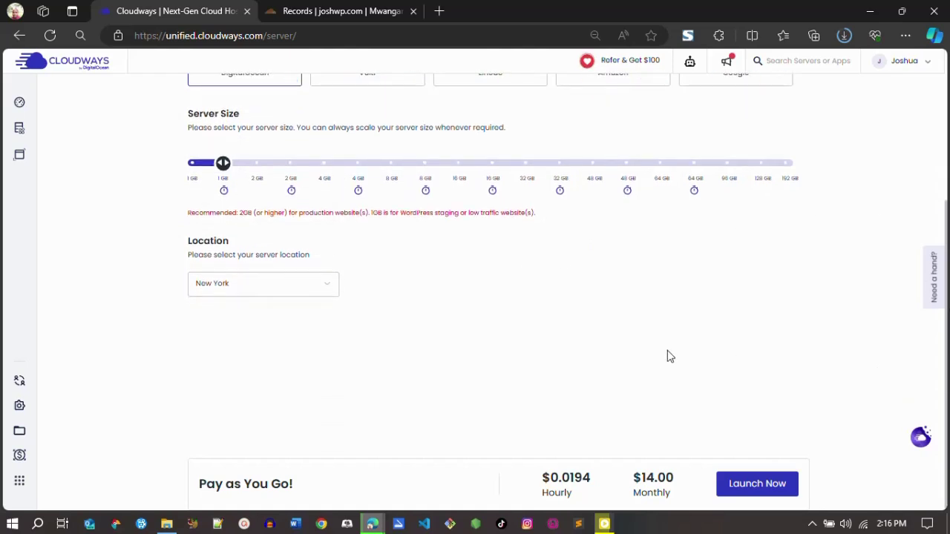
scroll(490, 297, up, 3)
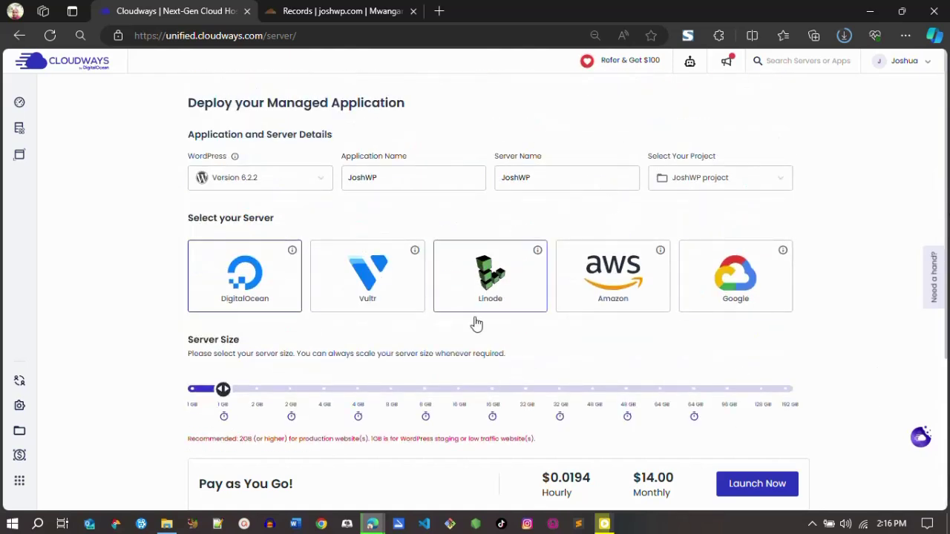
scroll(827, 371, down, 2)
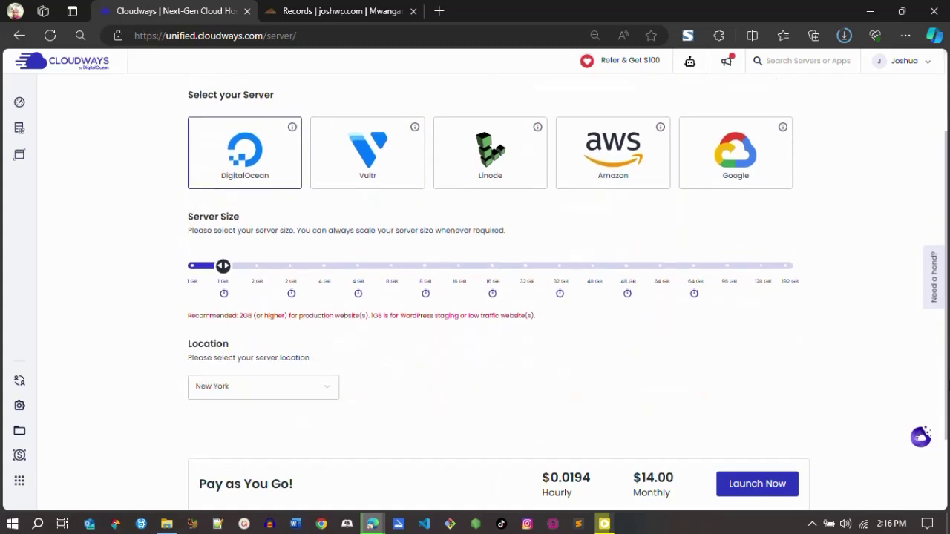
click(756, 491)
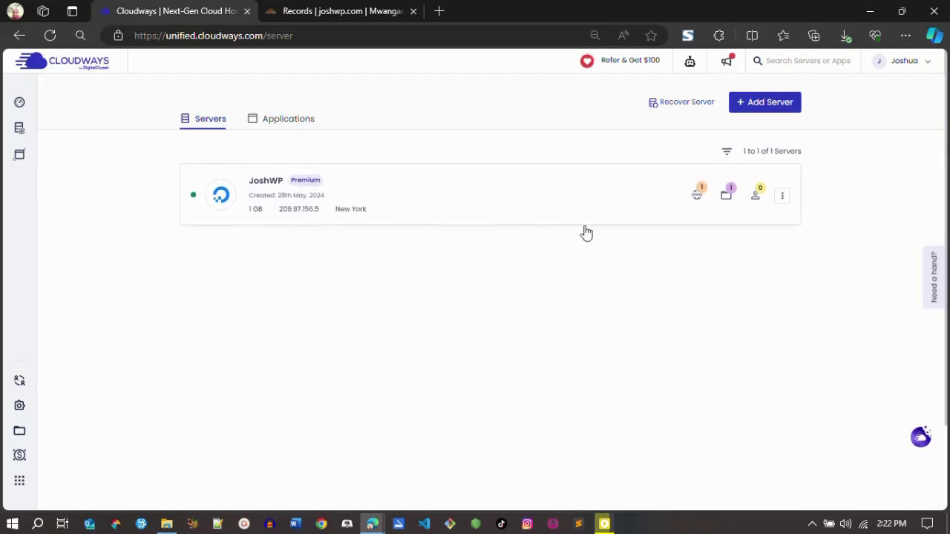
Check the applications installed on the JoshWP server and open the list of all applications
click(698, 199)
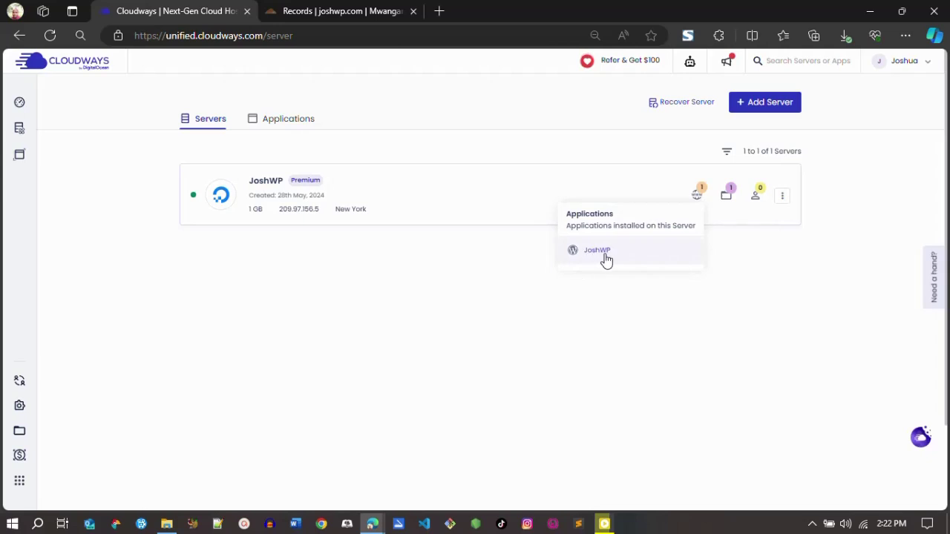
click(304, 124)
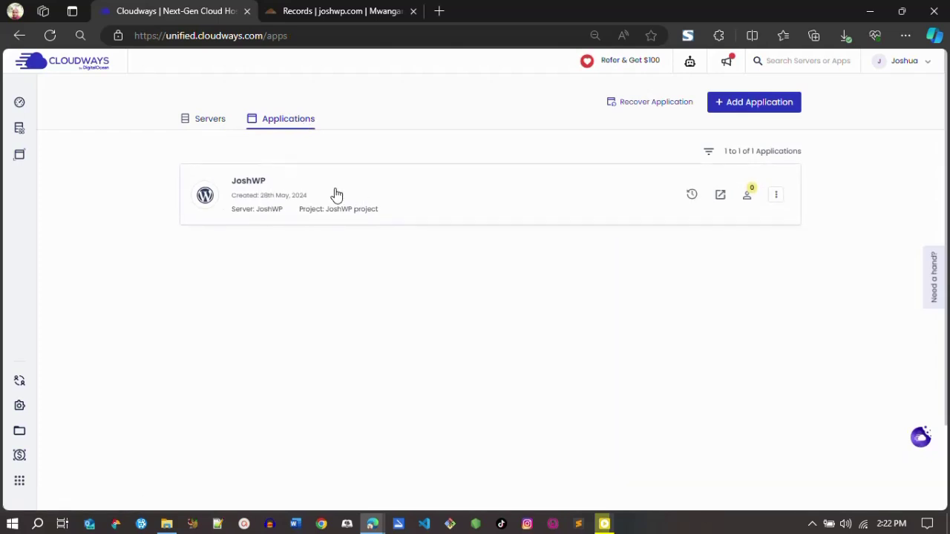
Open the JoshWP application from the JoshWP server's installed applications and review its access details
click(215, 124)
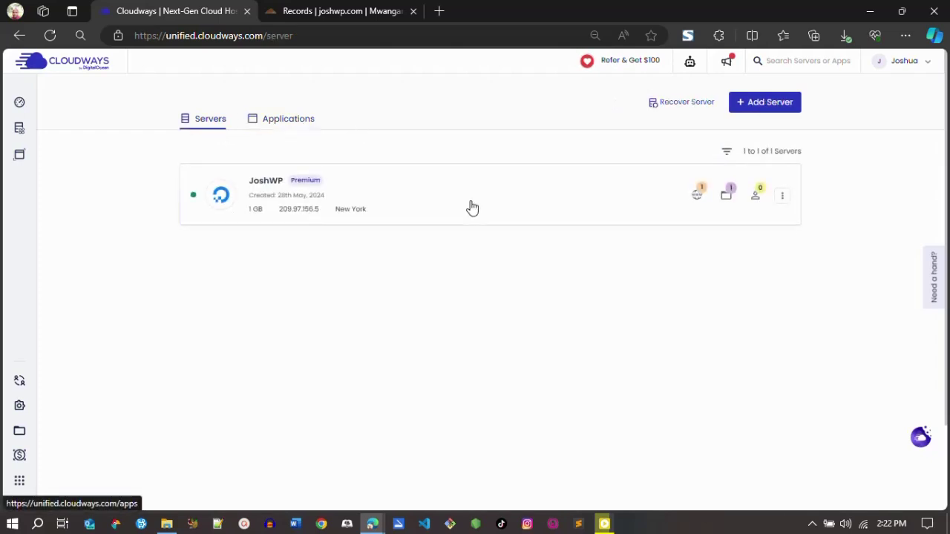
click(700, 200)
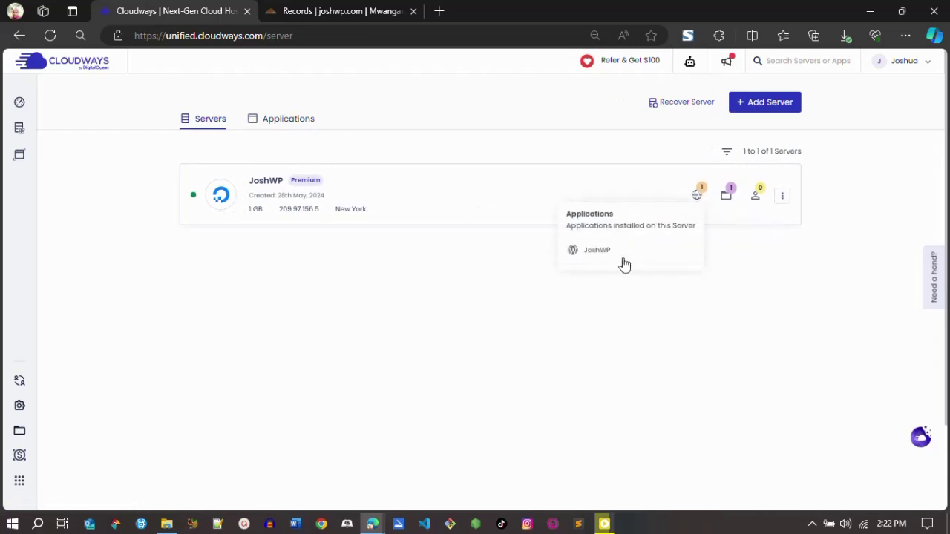
click(604, 255)
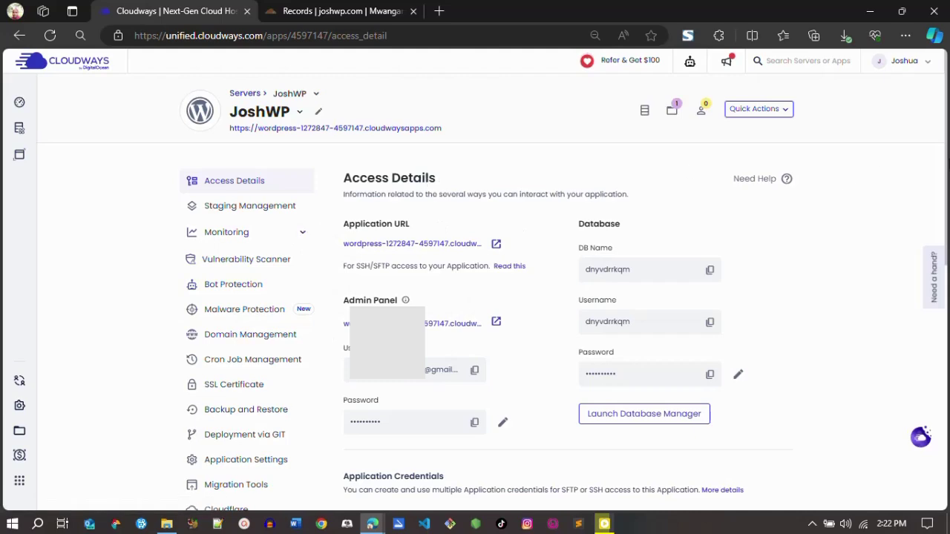
scroll(490, 292, down, 1)
scroll(490, 292, up, 1)
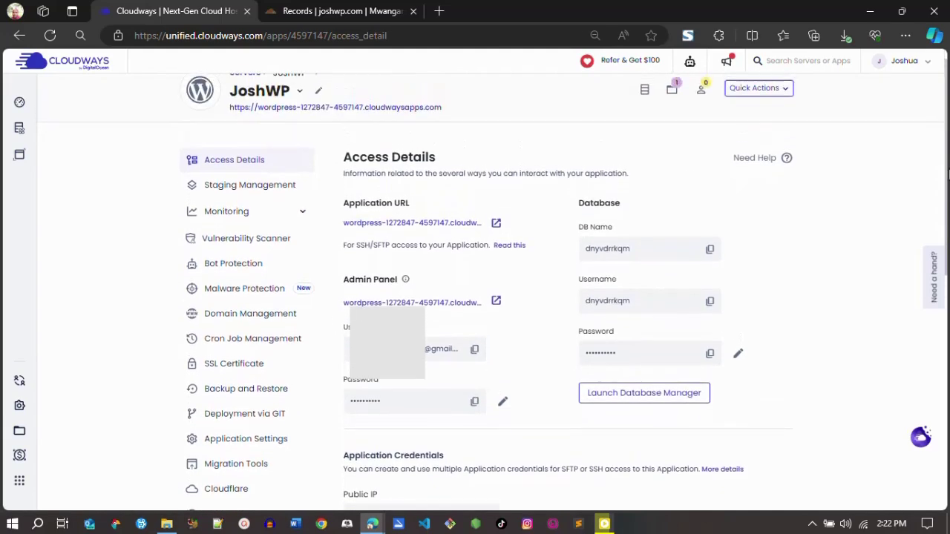
scroll(240, 166, up, 1)
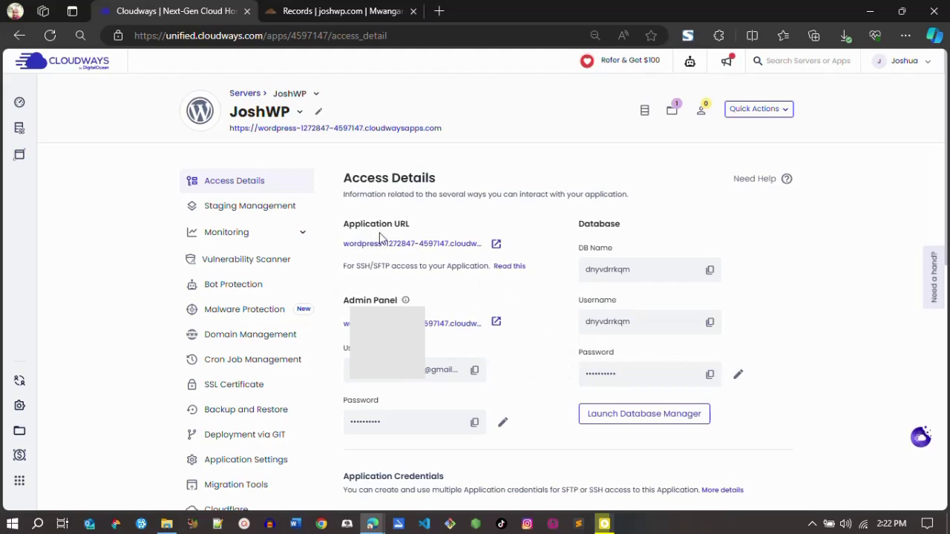
Visit the application URL to view the default WordPress site and return to the access details
click(497, 246)
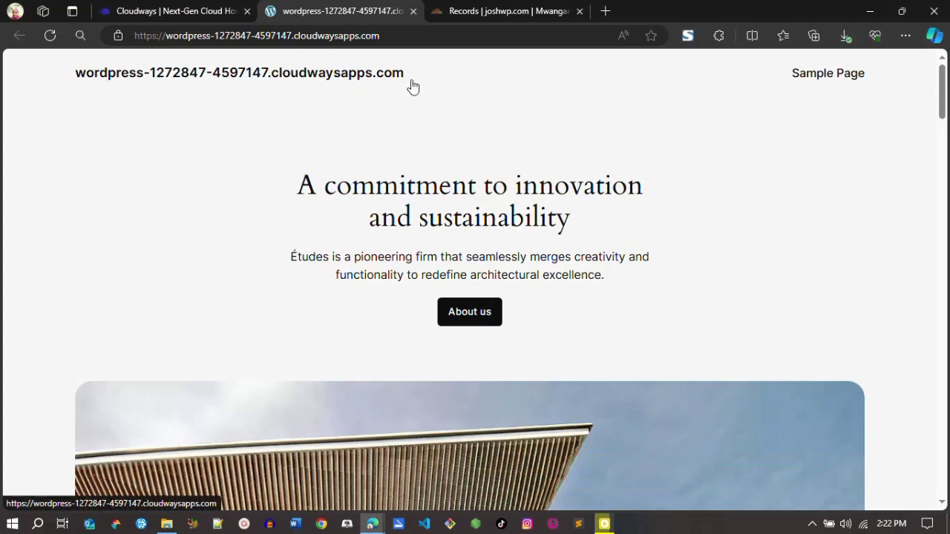
mouse_move(942, 97)
mouse_down()
mouse_move(941, 453)
mouse_move(940, 89)
mouse_up()
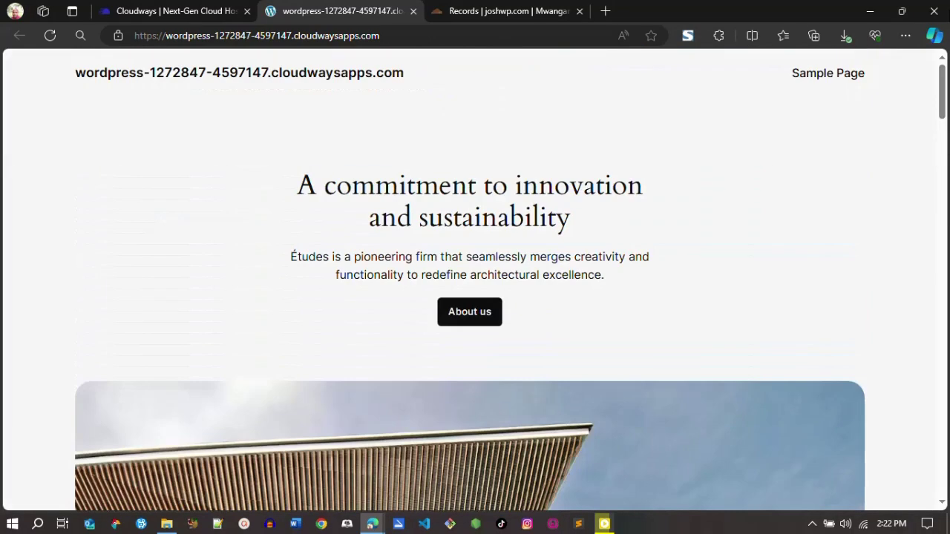
click(414, 12)
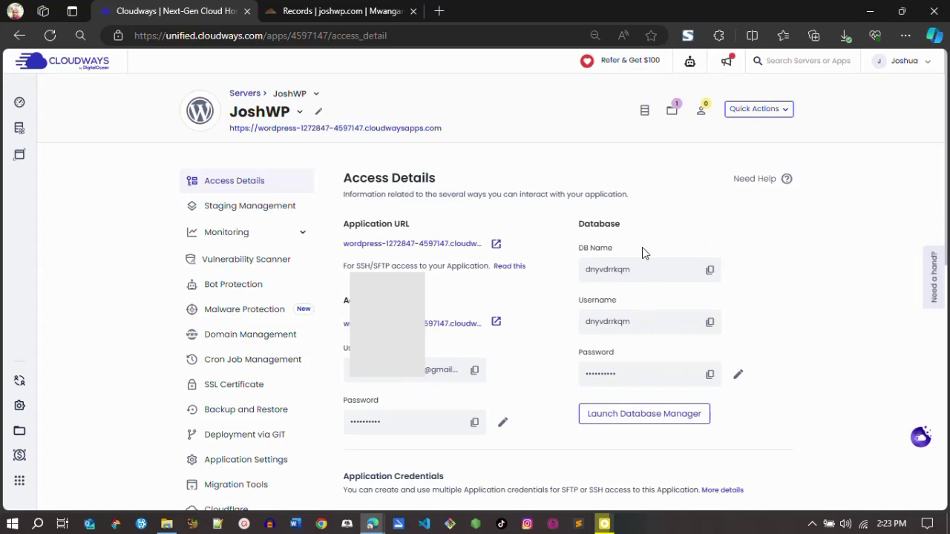
Check the application's domain list and copy the server's public IP from the access details
scroll(946, 247, down, 2)
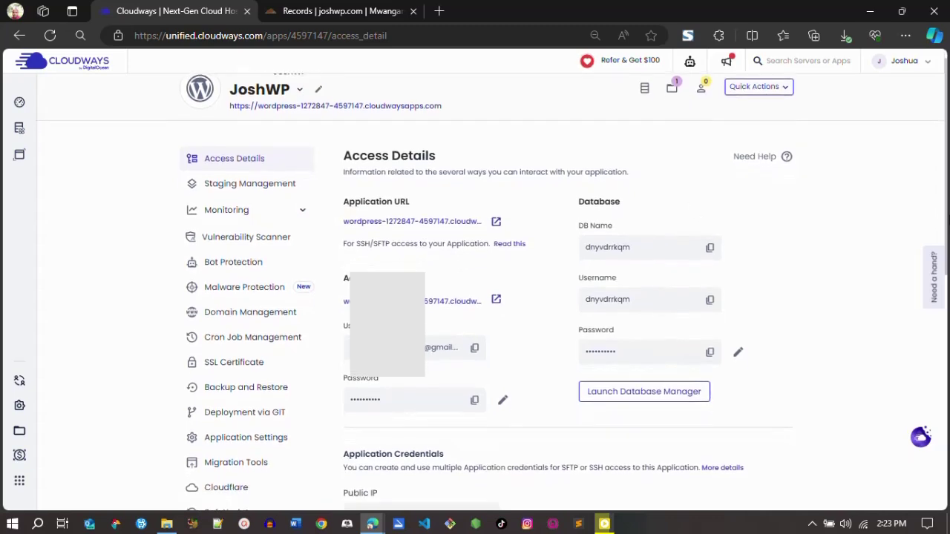
scroll(947, 248, down, 1)
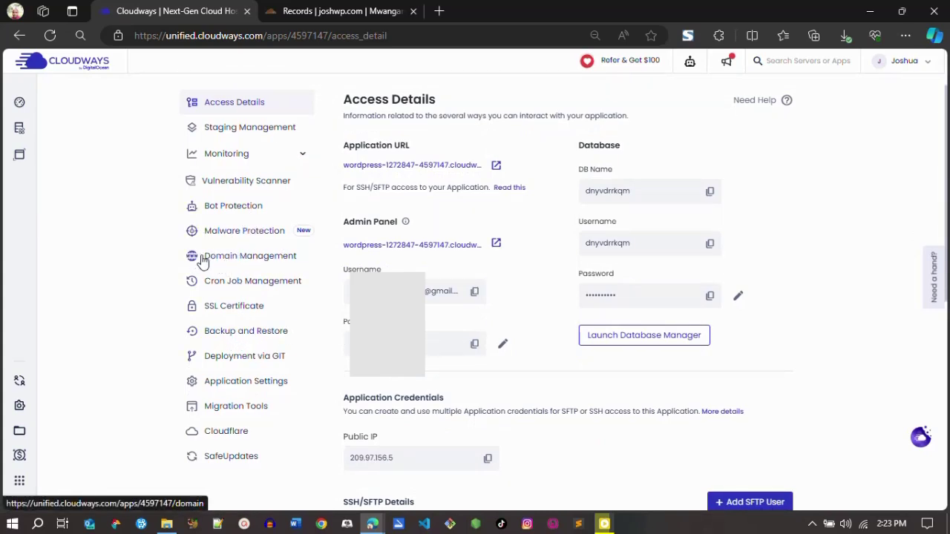
click(235, 260)
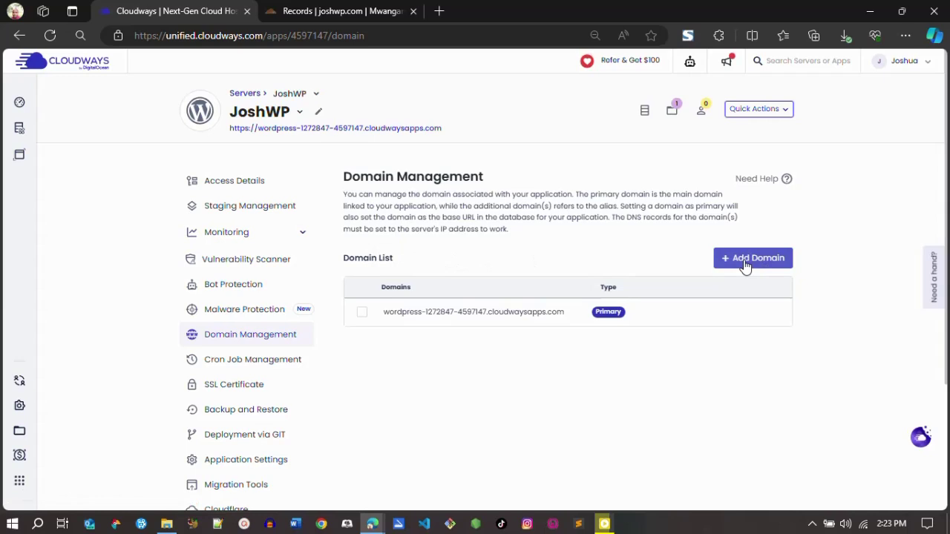
click(217, 186)
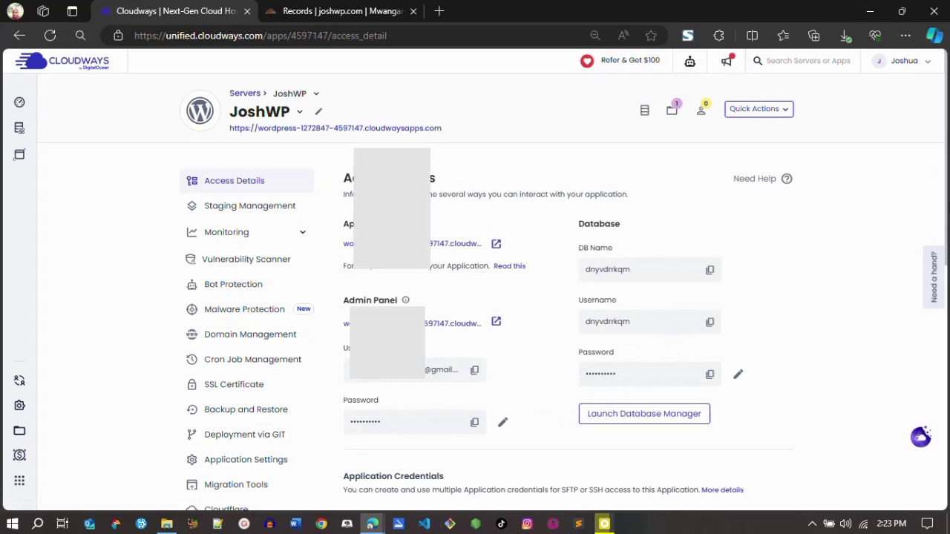
scroll(564, 297, down, 3)
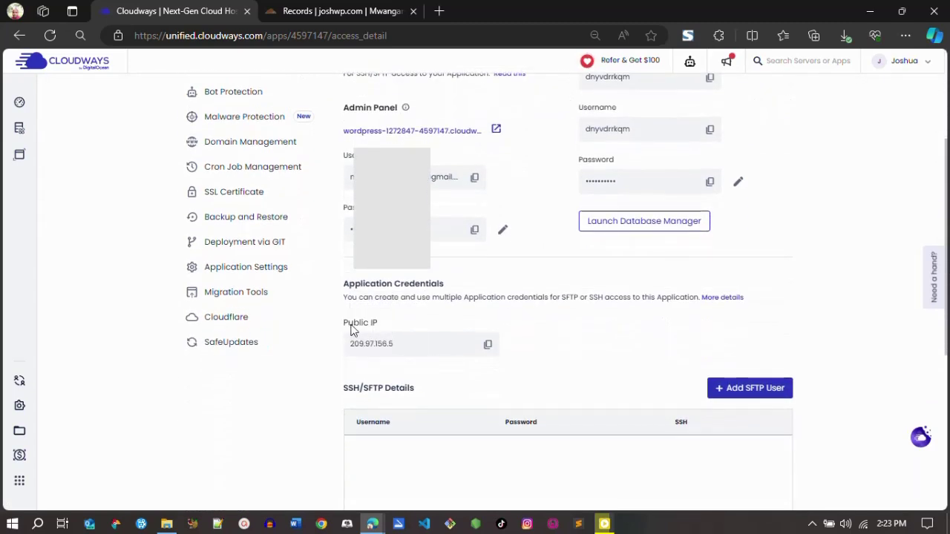
click(488, 347)
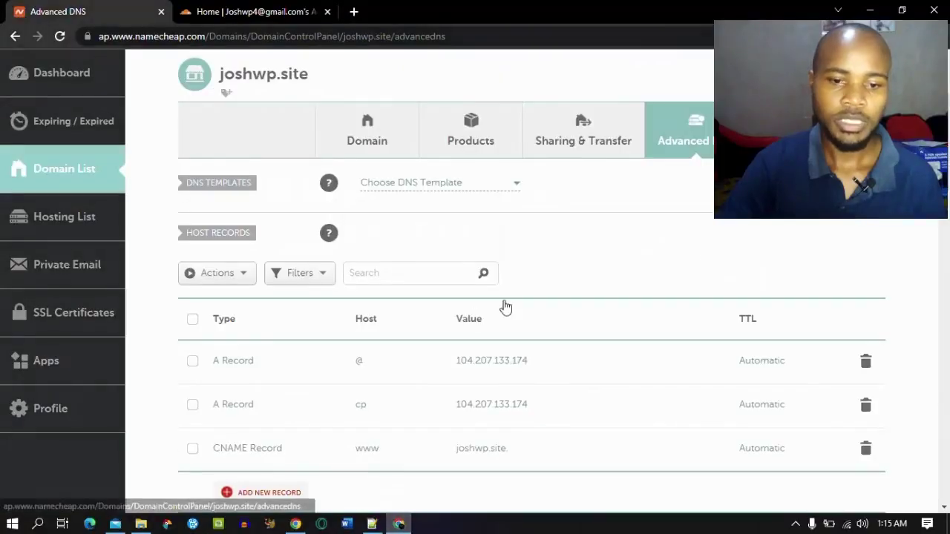
In Namecheap's advanced DNS settings for joshwp.site, delete the A record for host cp
scroll(520, 334, down, 1)
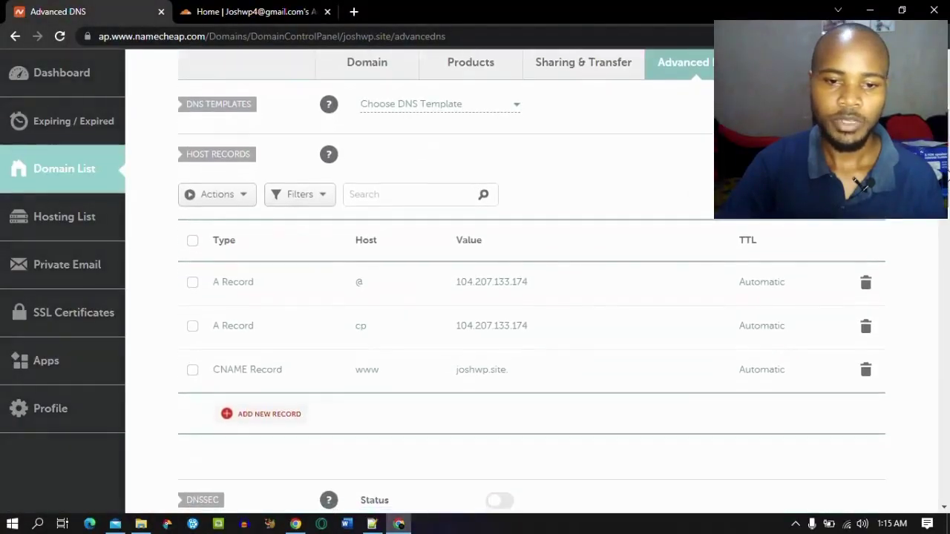
click(866, 328)
click(804, 388)
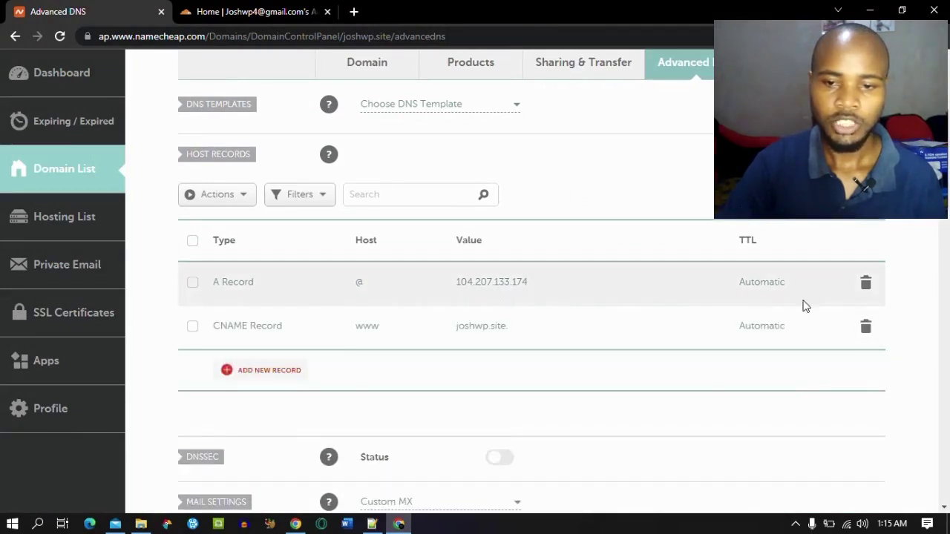
Set the value of the @ A record to 167.172.144.26 and save the record
click(544, 282)
drag(544, 282, 444, 286)
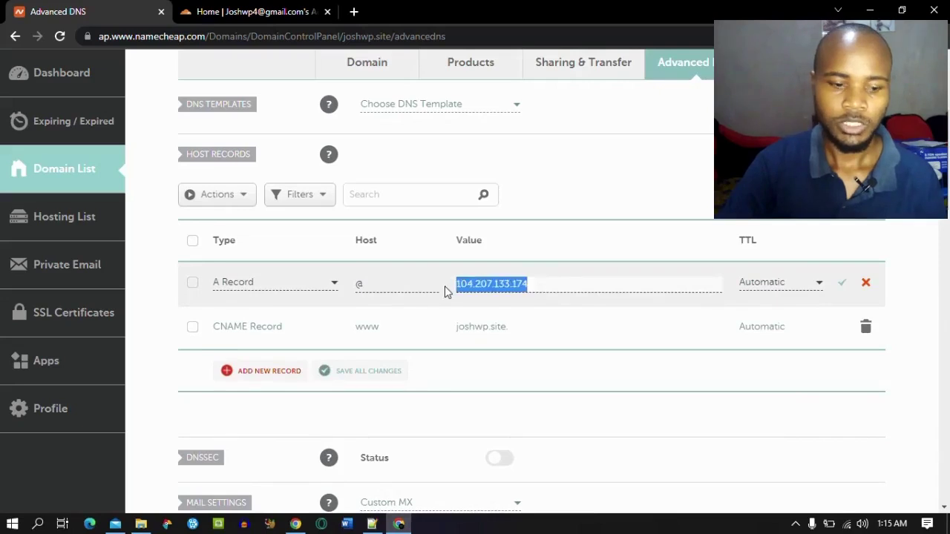
key(Escape)
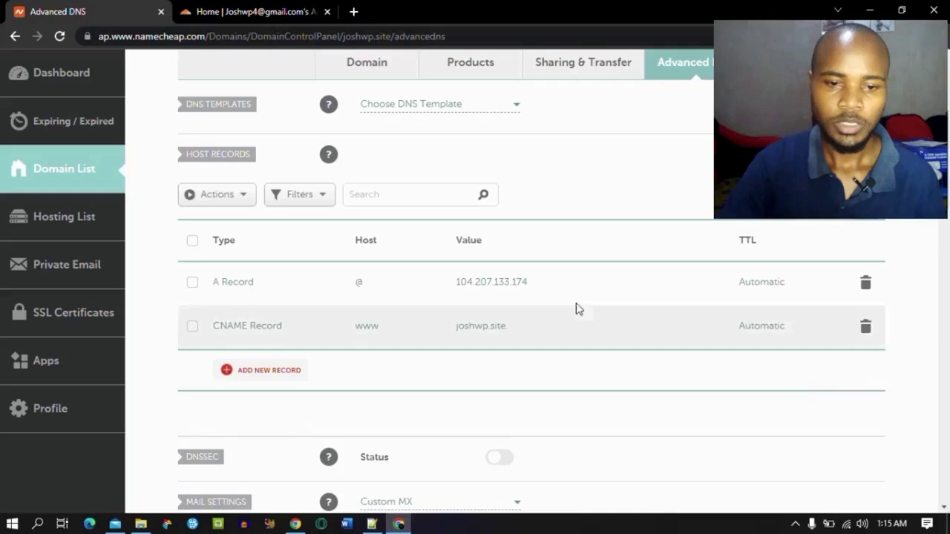
click(442, 284)
key(ctrl+v)
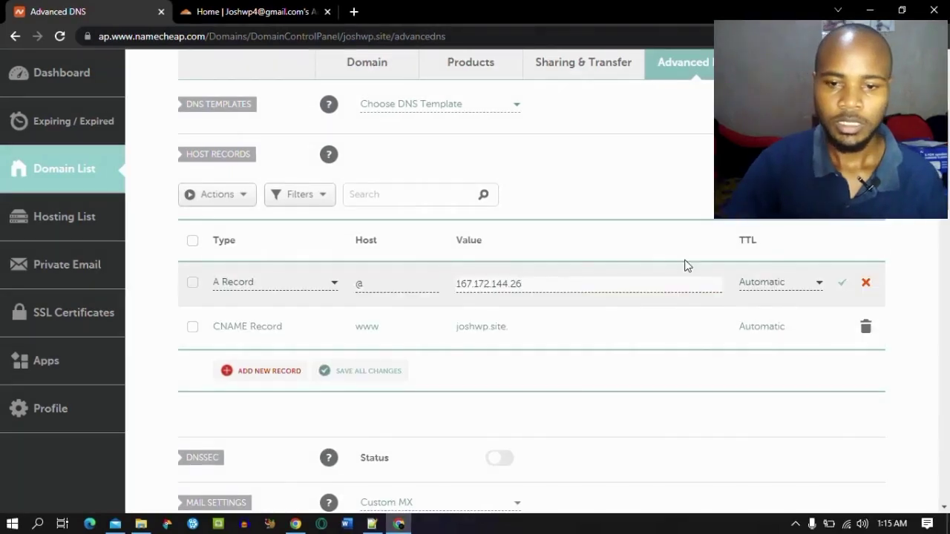
click(843, 285)
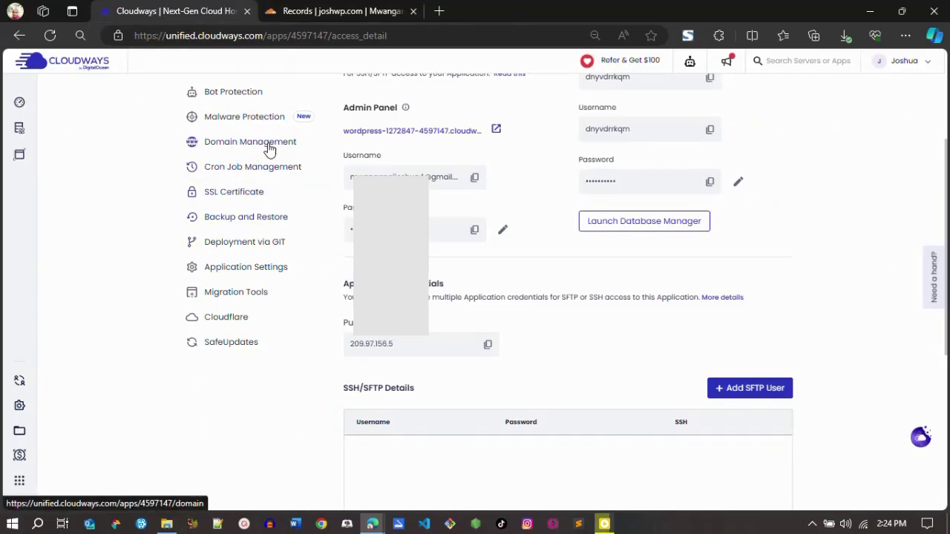
Back in Cloudways, add the domain test.joshwp.com to the JoshWP application's domain list
scroll(247, 148, up, 3)
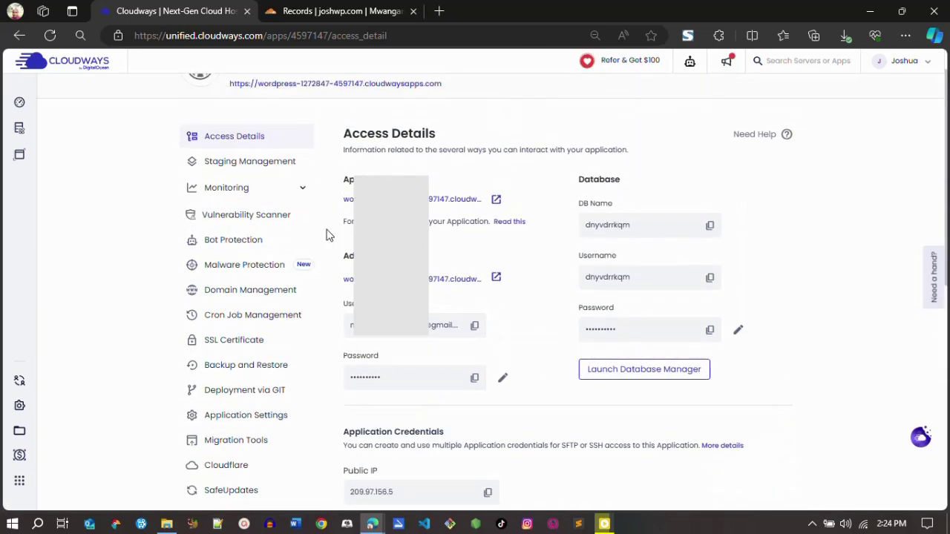
click(234, 294)
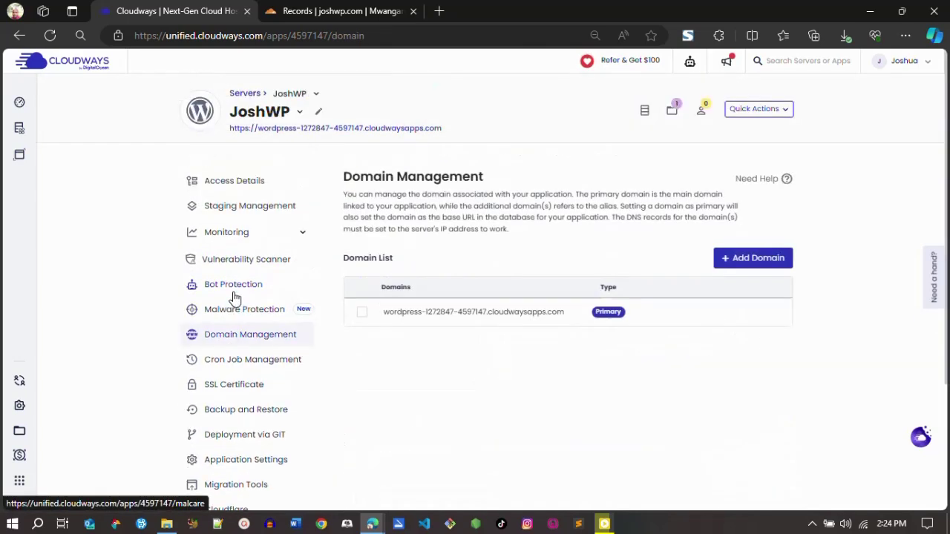
click(740, 259)
click(338, 336)
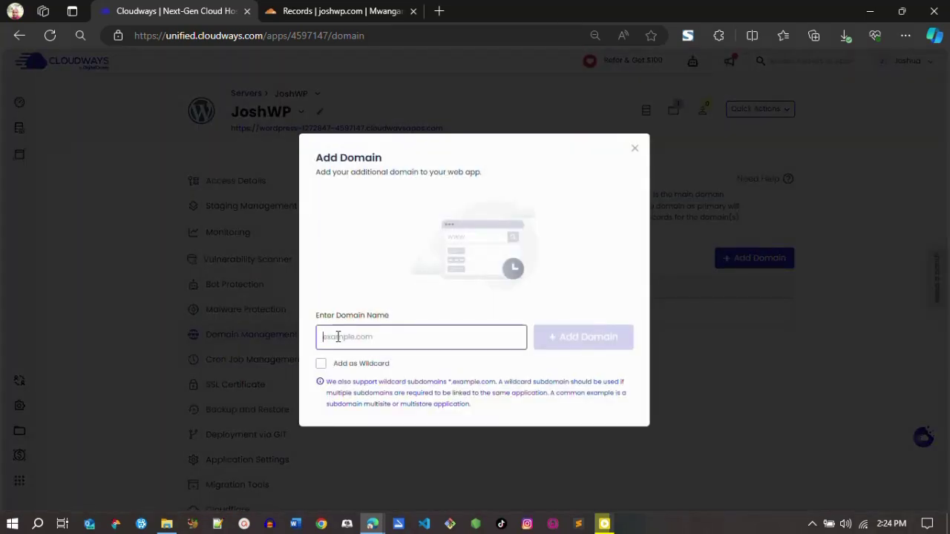
key(ctrl+v)
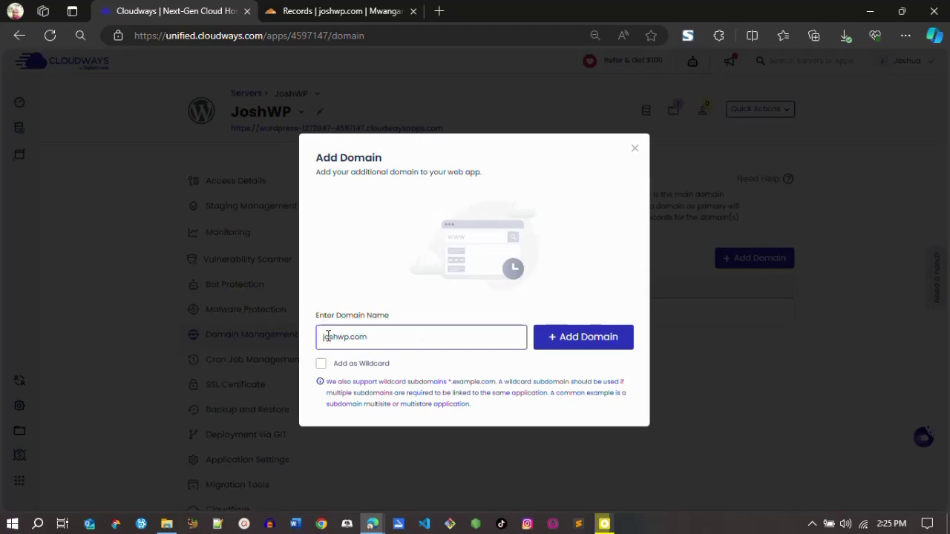
click(323, 338)
text(test.)
click(565, 339)
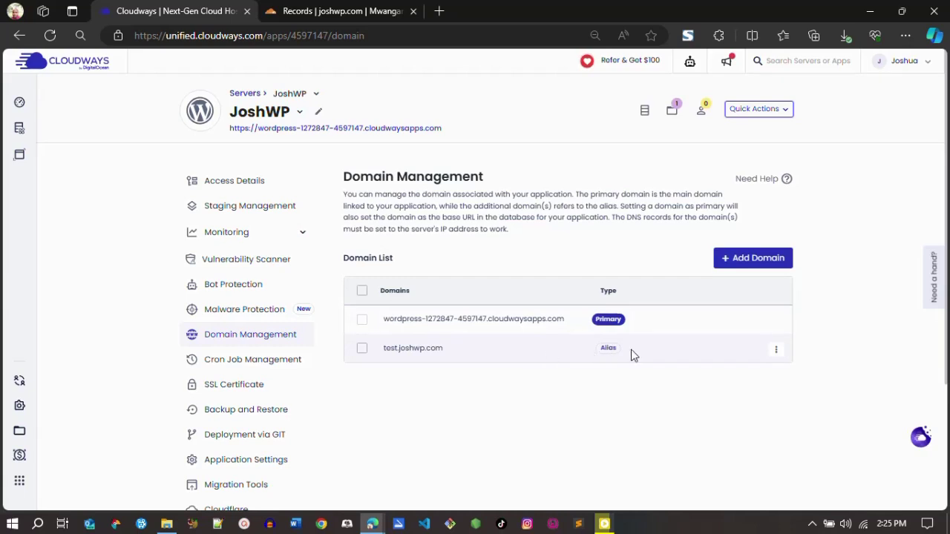
Make test.joshwp.com the primary domain and check the application's URLs in the access details
click(776, 350)
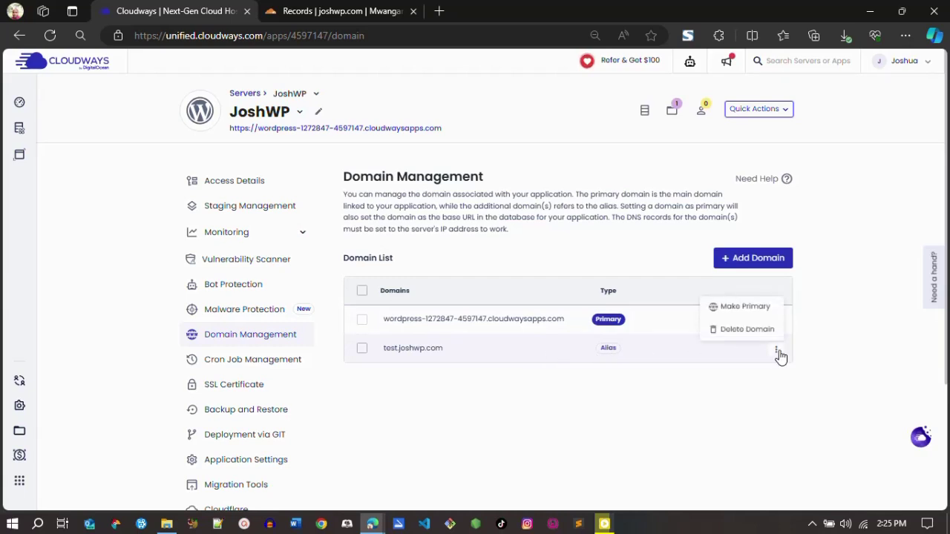
click(748, 314)
click(357, 331)
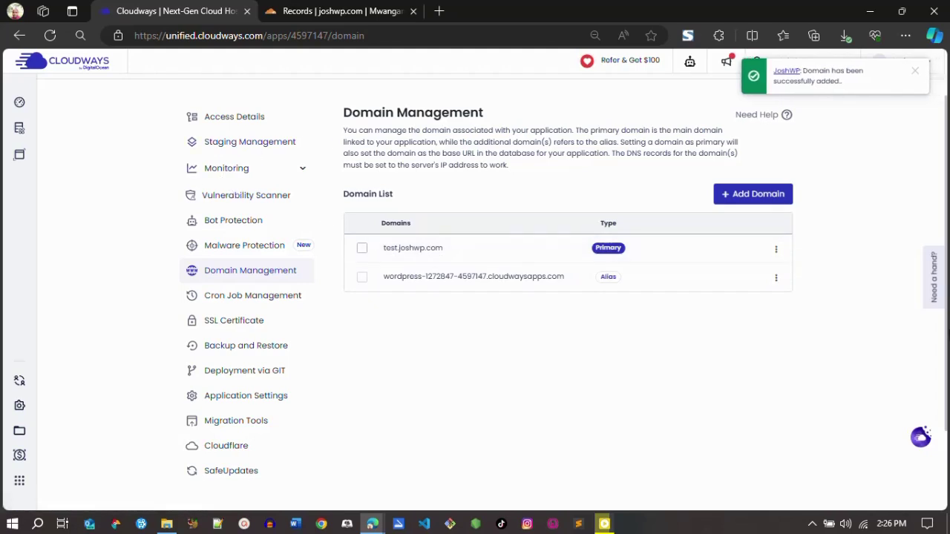
scroll(617, 161, up, 2)
click(239, 183)
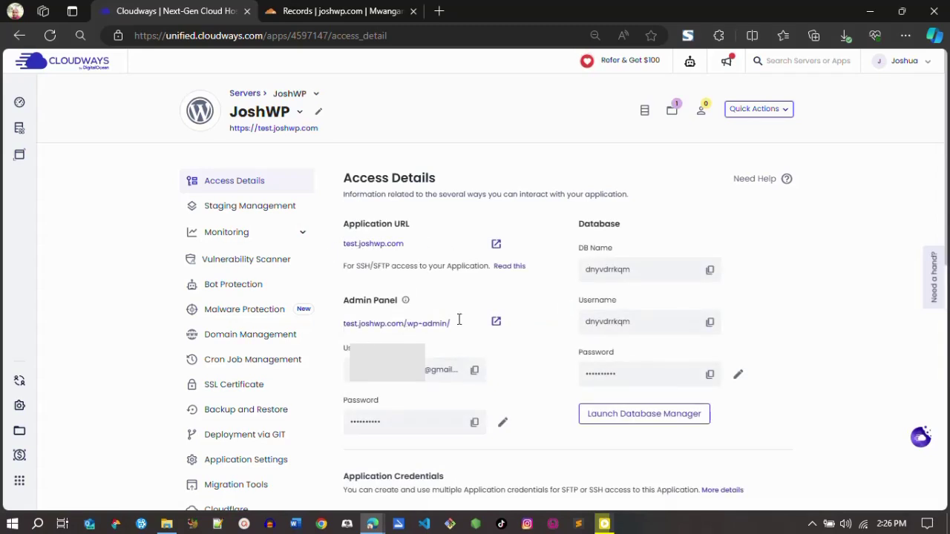
Install a Let's Encrypt SSL certificate for test.joshwp.com with the contact email address, and review its expiry and renewal settings
click(237, 386)
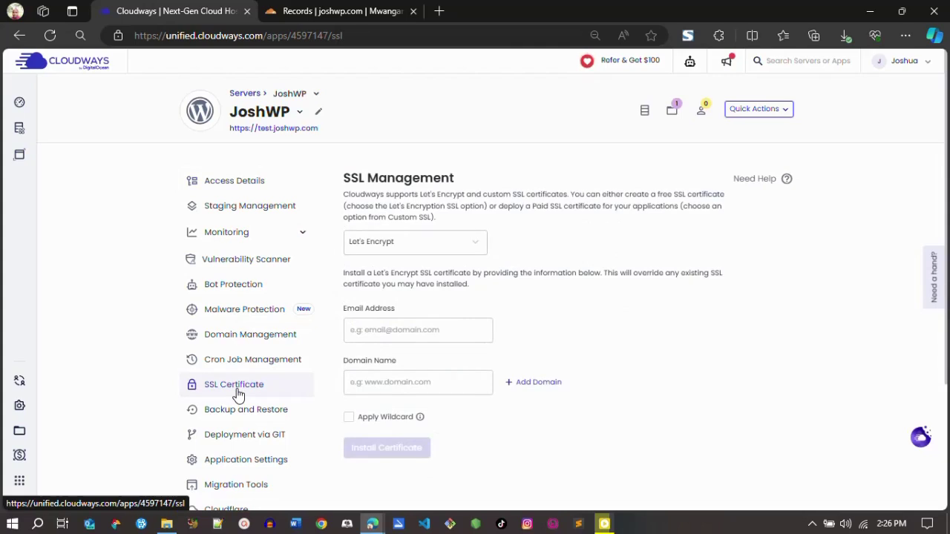
click(429, 242)
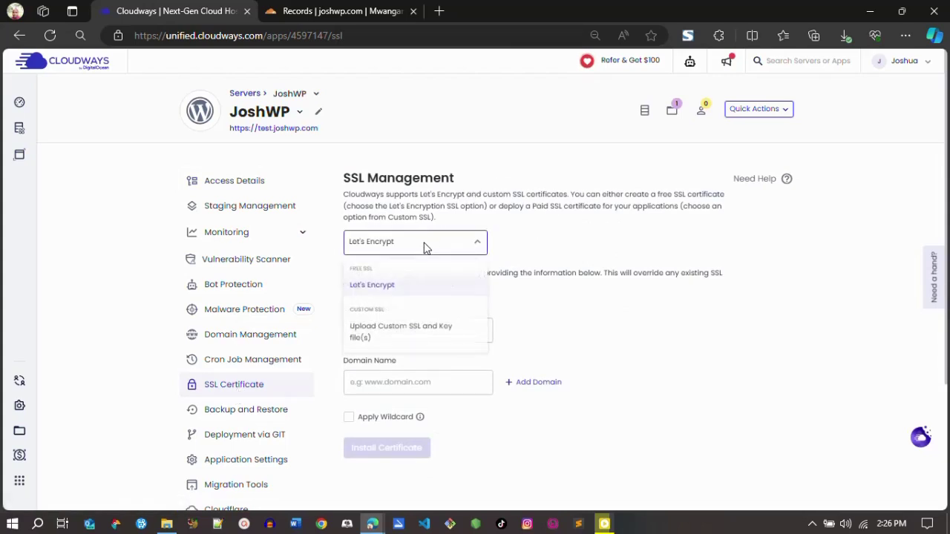
click(393, 289)
click(408, 336)
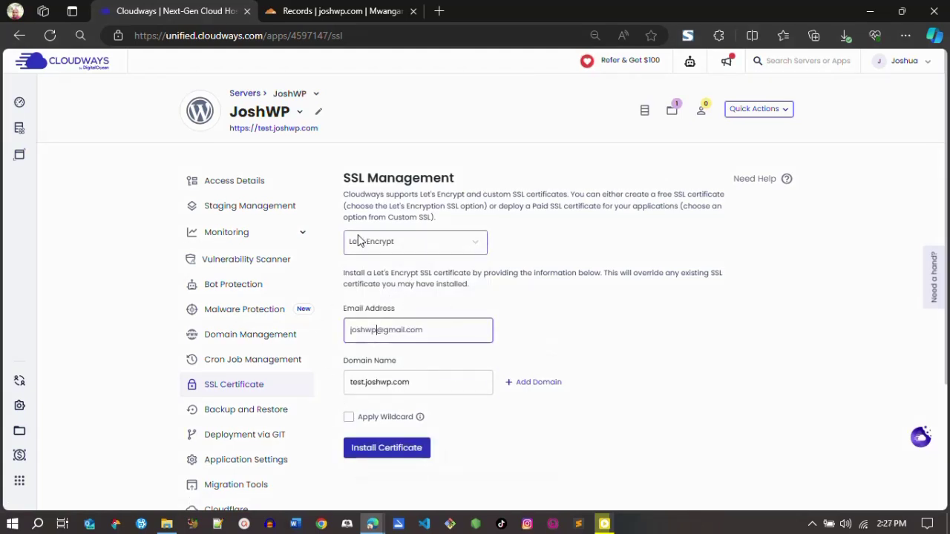
click(387, 382)
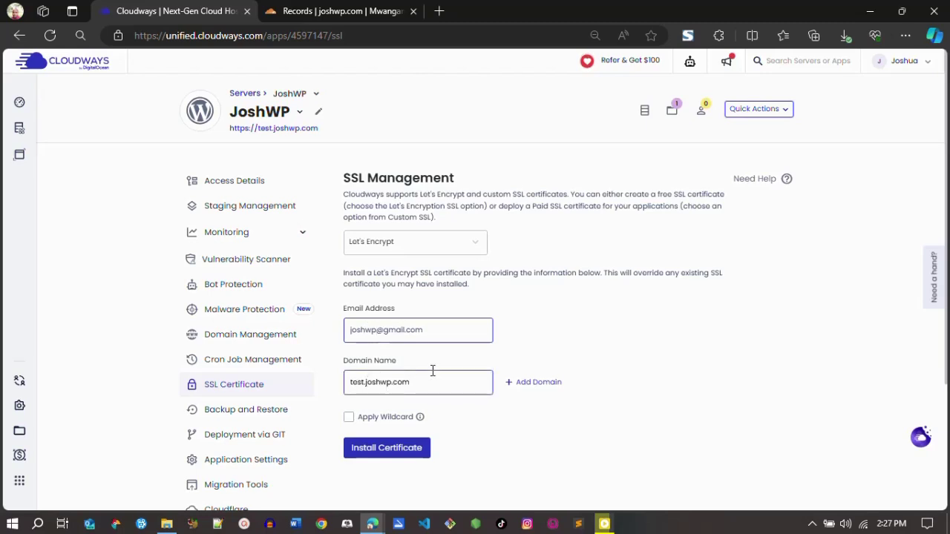
text(4)
click(380, 452)
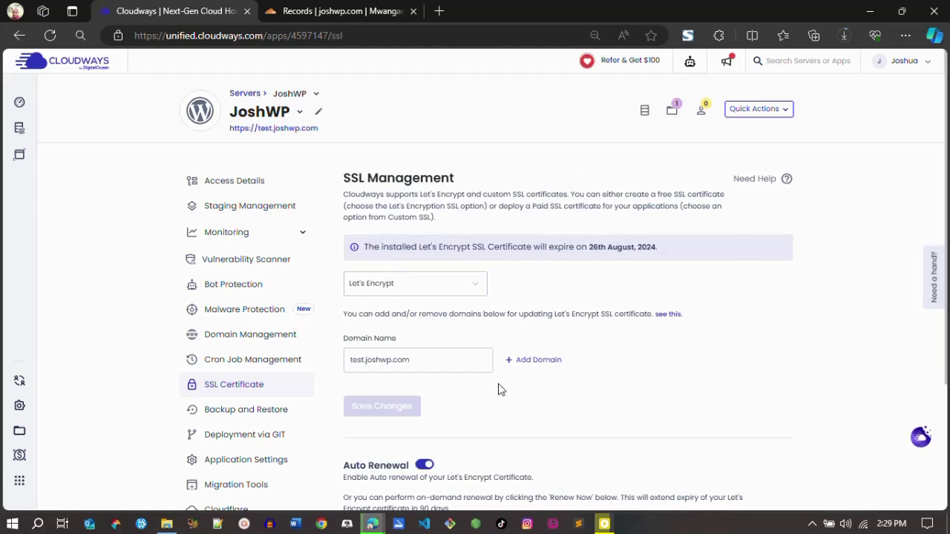
scroll(536, 299, down, 3)
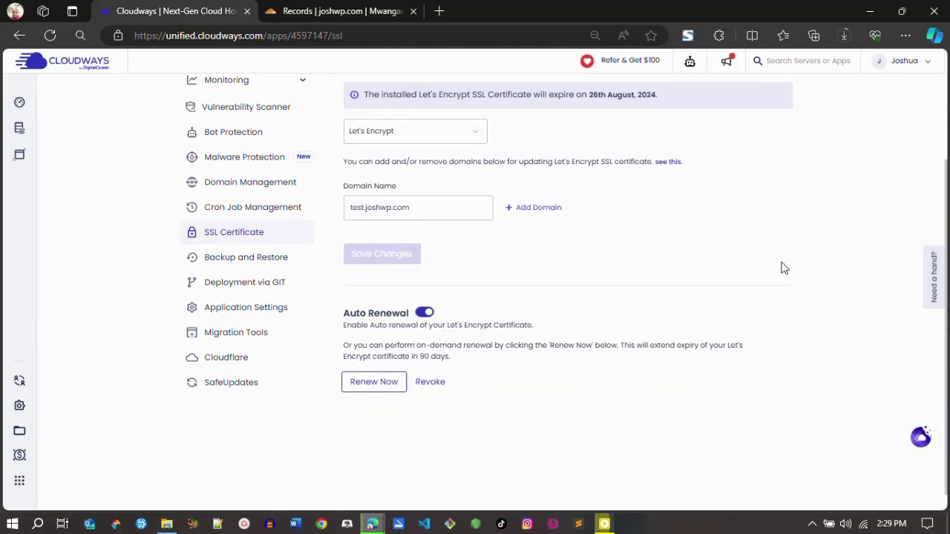
scroll(784, 267, up, 2)
scroll(784, 267, down, 1)
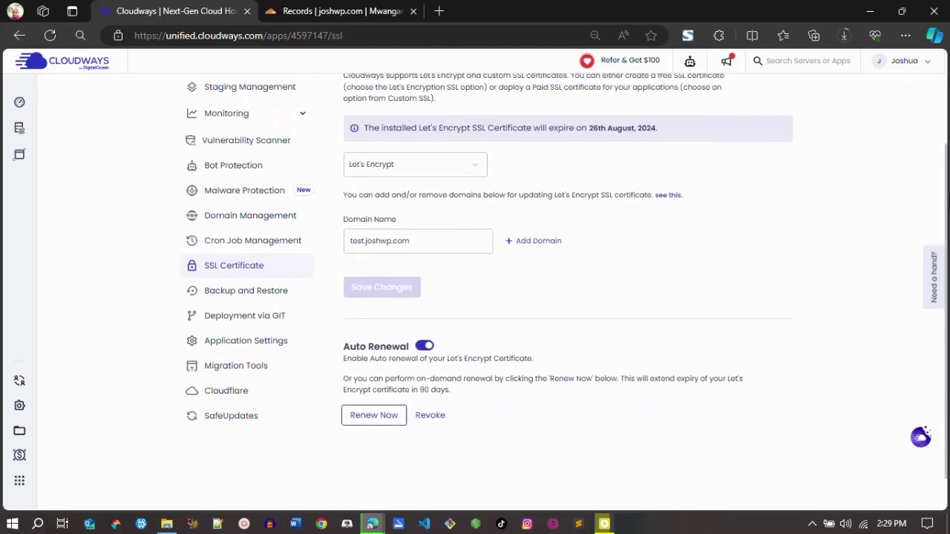
Open the live test.joshwp.com site from the application's access details and check that its address uses https
scroll(490, 297, up, 2)
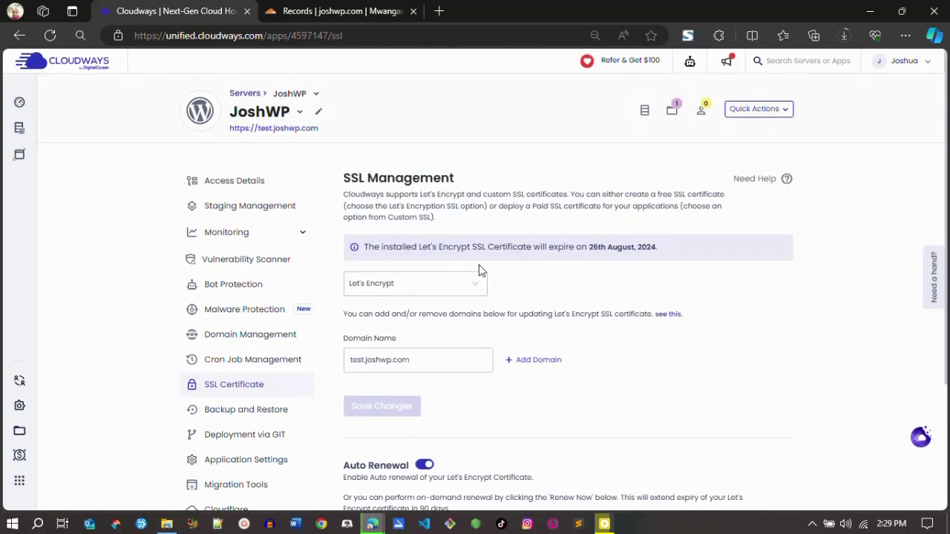
click(227, 189)
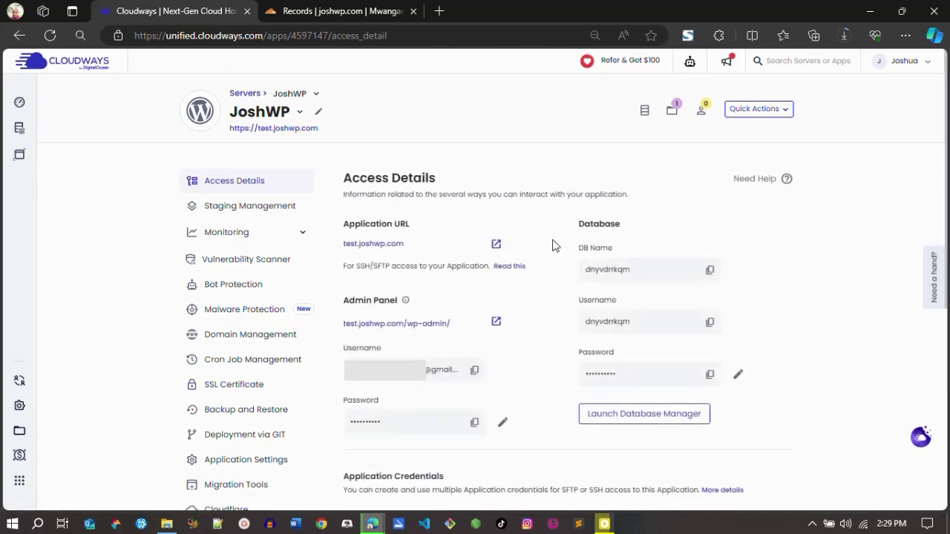
click(495, 245)
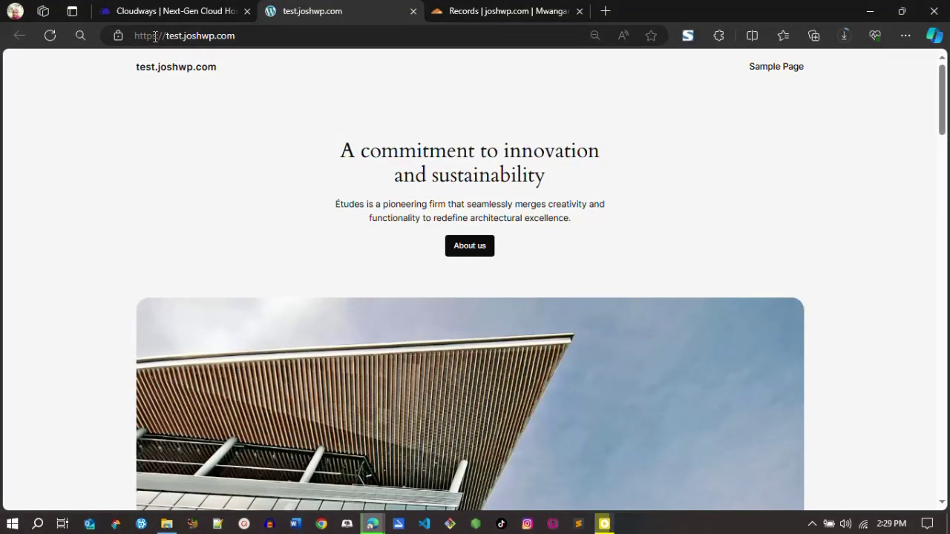
drag(157, 36, 137, 41)
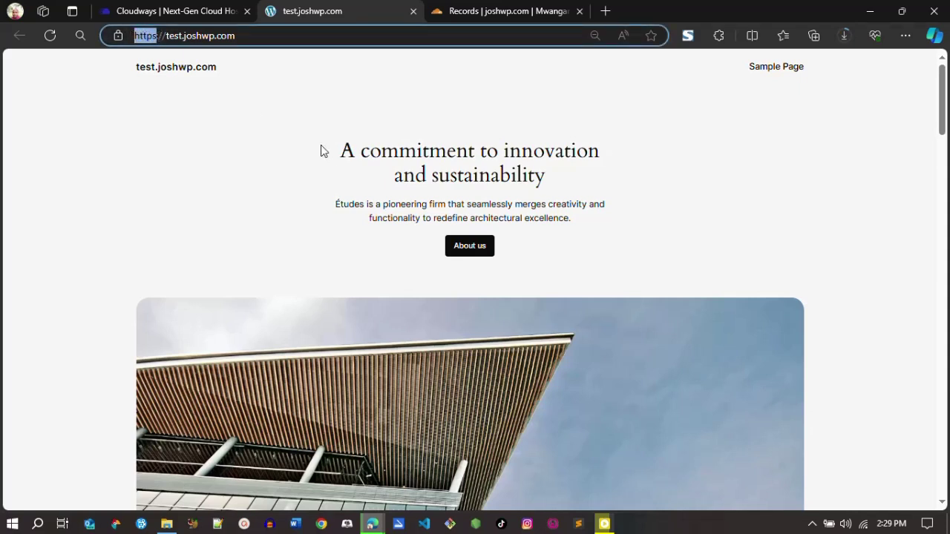
drag(947, 119, 509, 8)
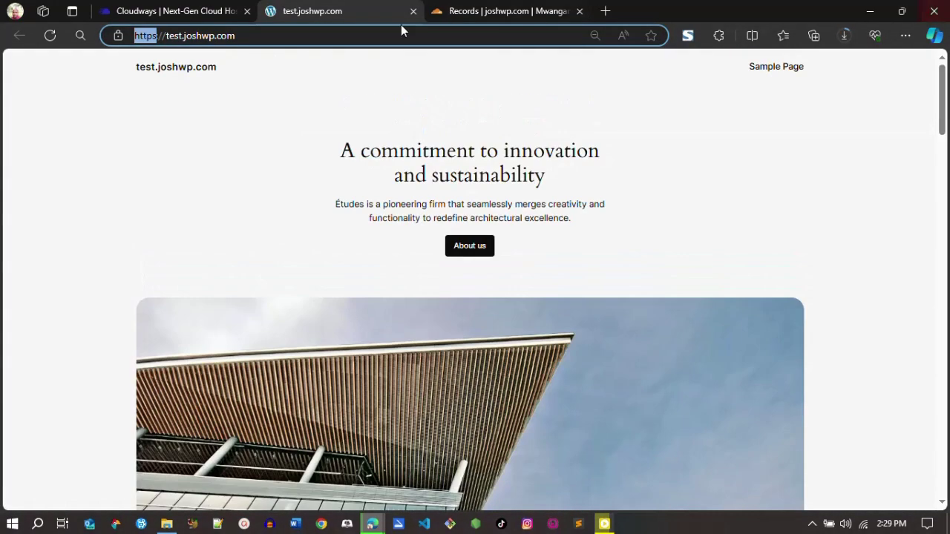
Open the WordPress admin login page from the Cloudways access details and close the live site's tab
click(193, 11)
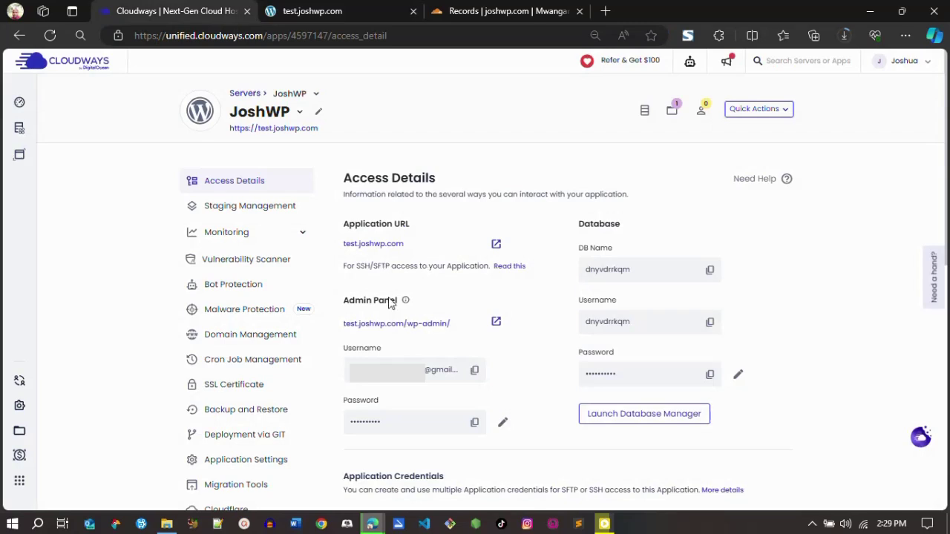
click(496, 322)
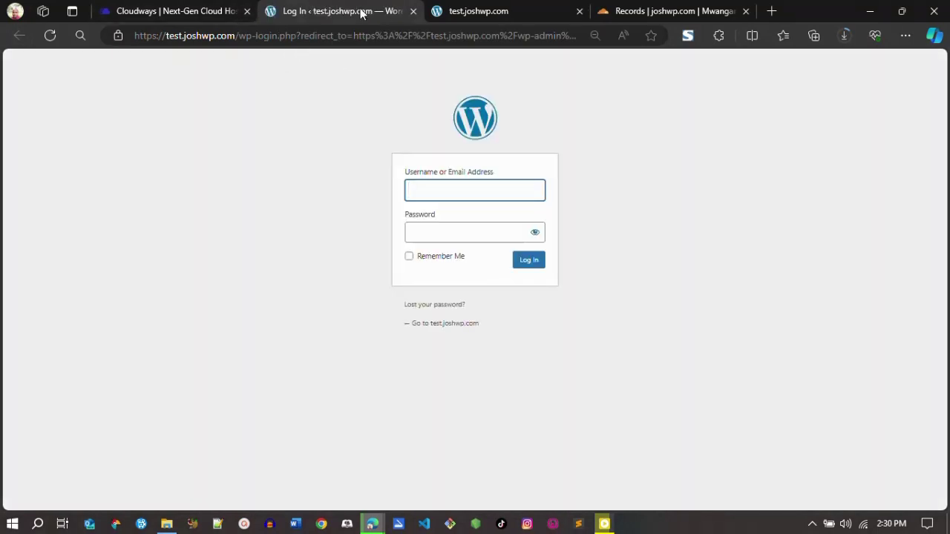
click(581, 11)
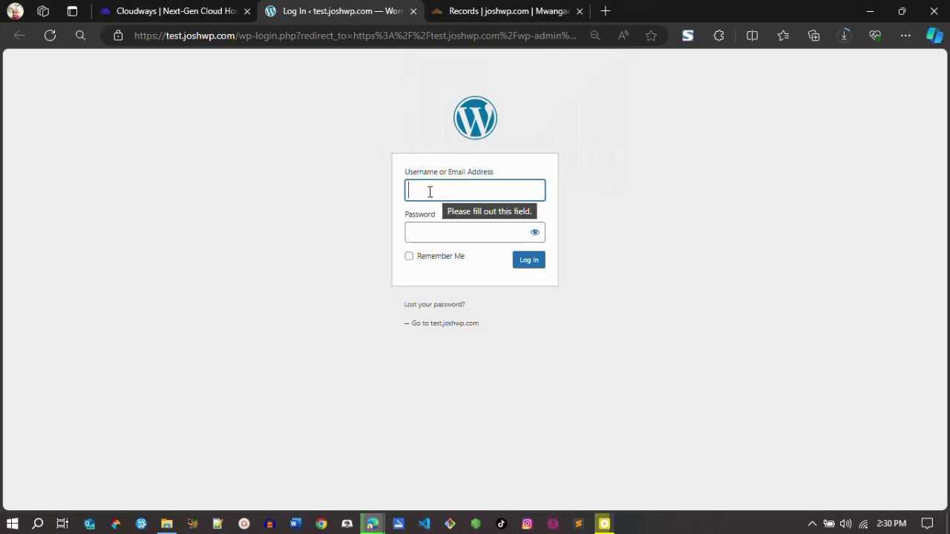
Copy the admin username from the Cloudways access details, enter it with the admin password on the WordPress login page and log in
click(168, 9)
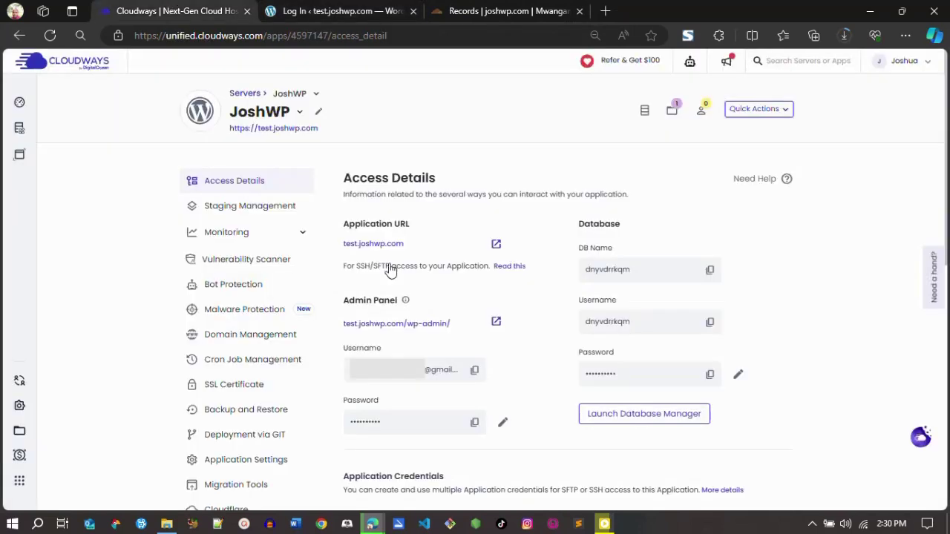
click(475, 371)
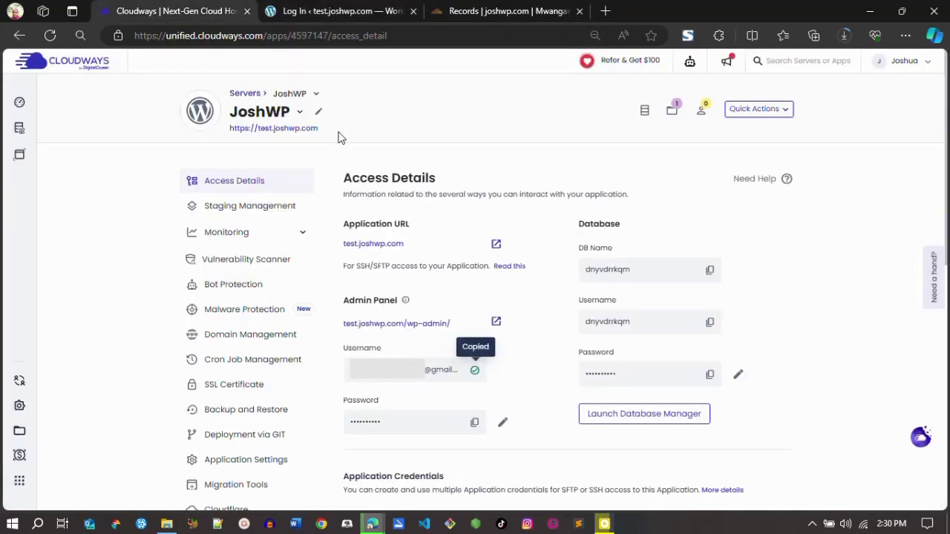
click(341, 11)
key(ctrl+v)
key(Tab)
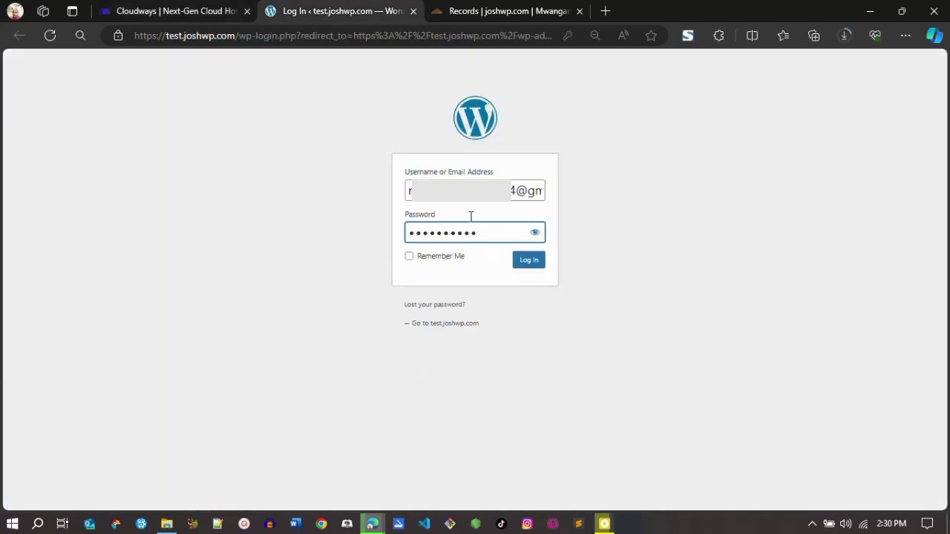
click(527, 263)
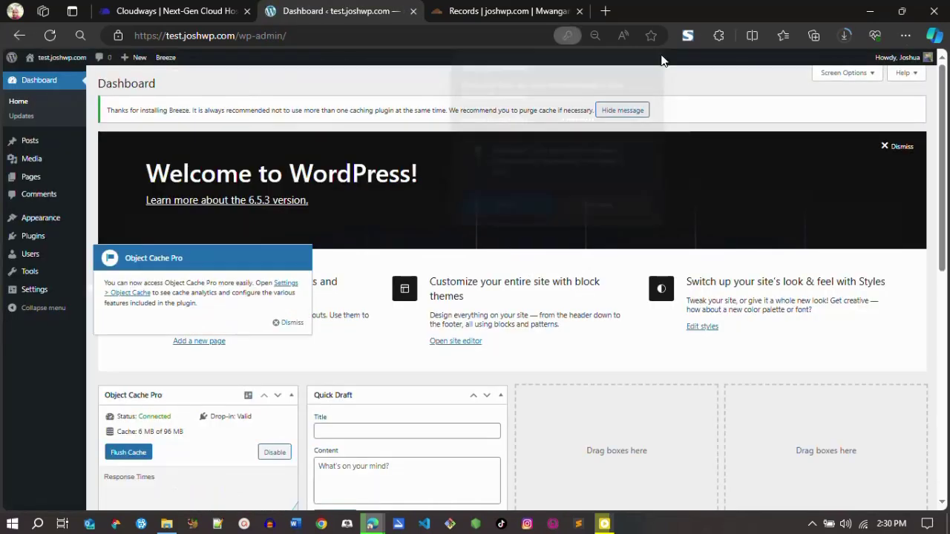
Dismiss the Breeze message, the Object Cache Pro notice and the welcome panel on the WordPress dashboard
click(635, 115)
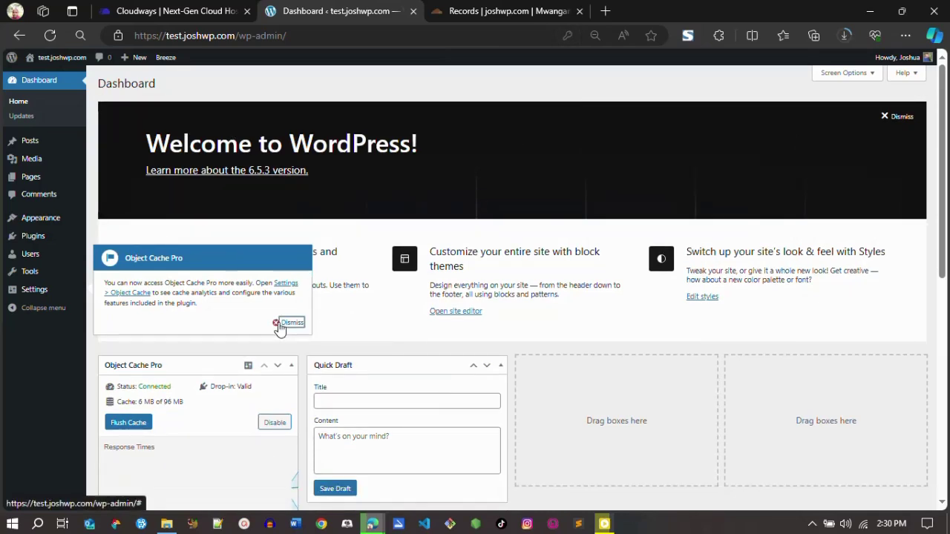
click(281, 322)
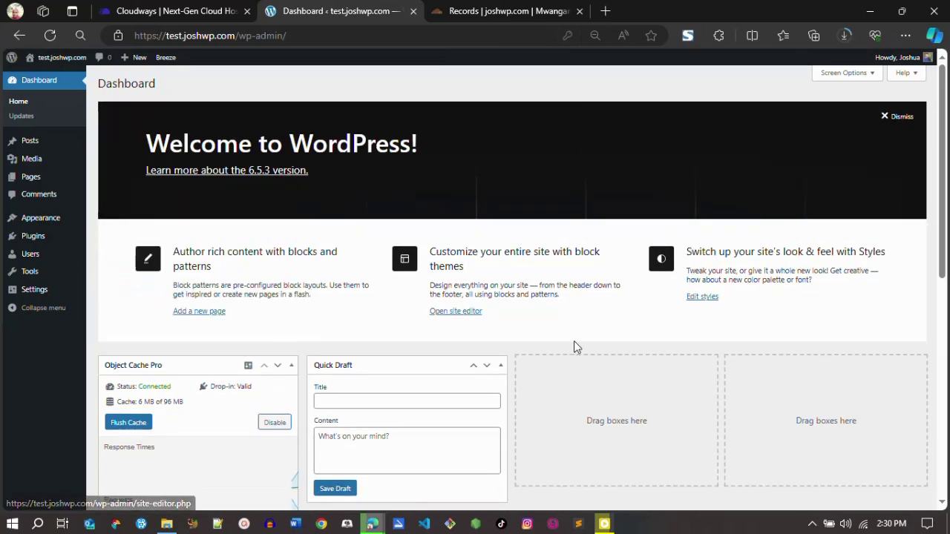
click(884, 117)
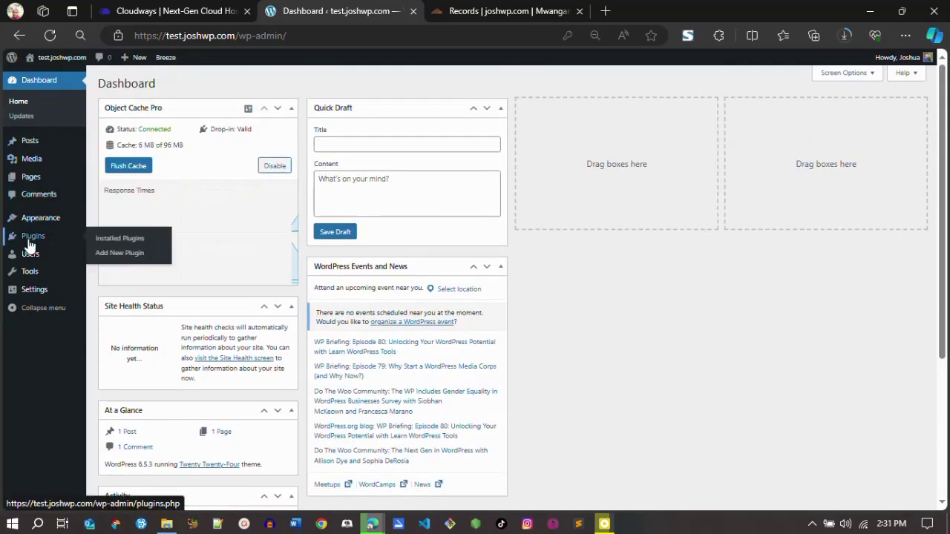
Review the permalink structure options in the WordPress permalink settings
mouse_move(34, 290)
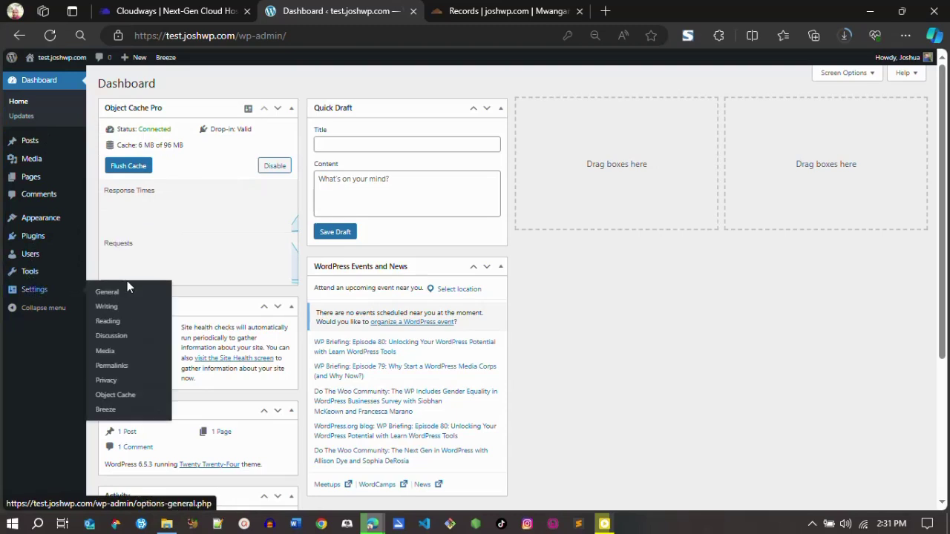
click(119, 371)
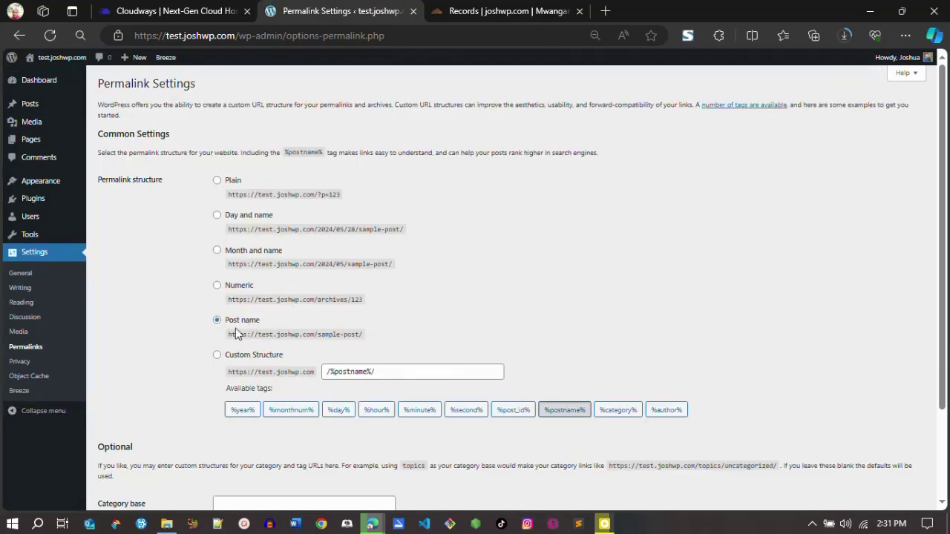
scroll(942, 245, down, 2)
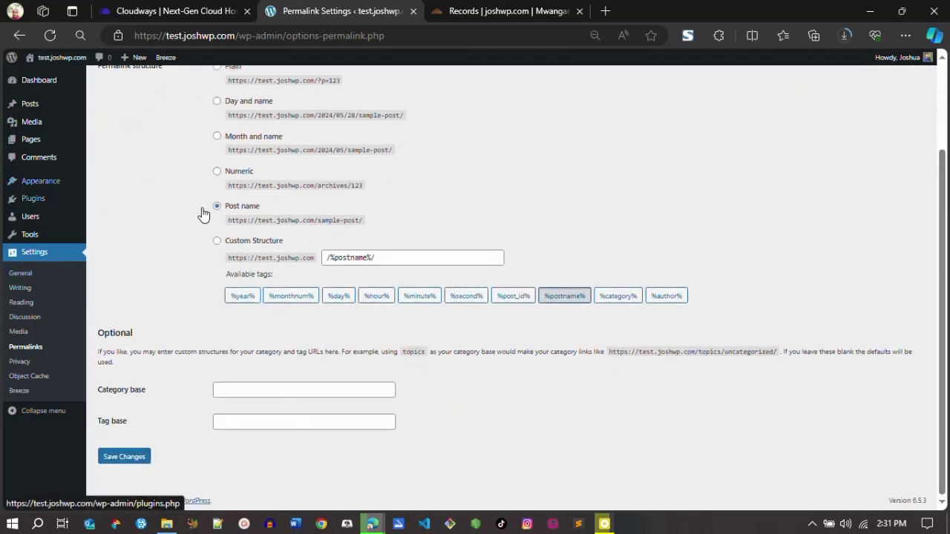
scroll(942, 245, up, 2)
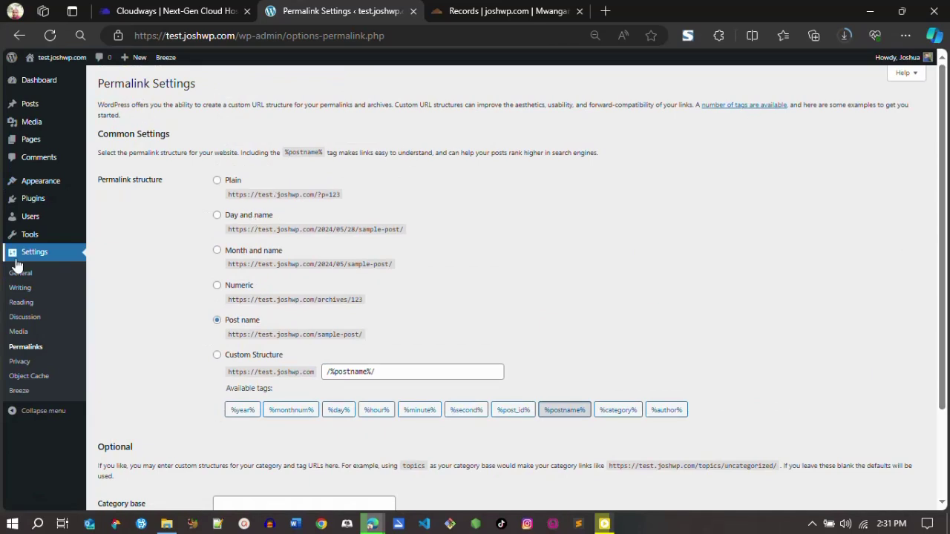
In the general settings, replace the site title with JOSHWP
click(20, 274)
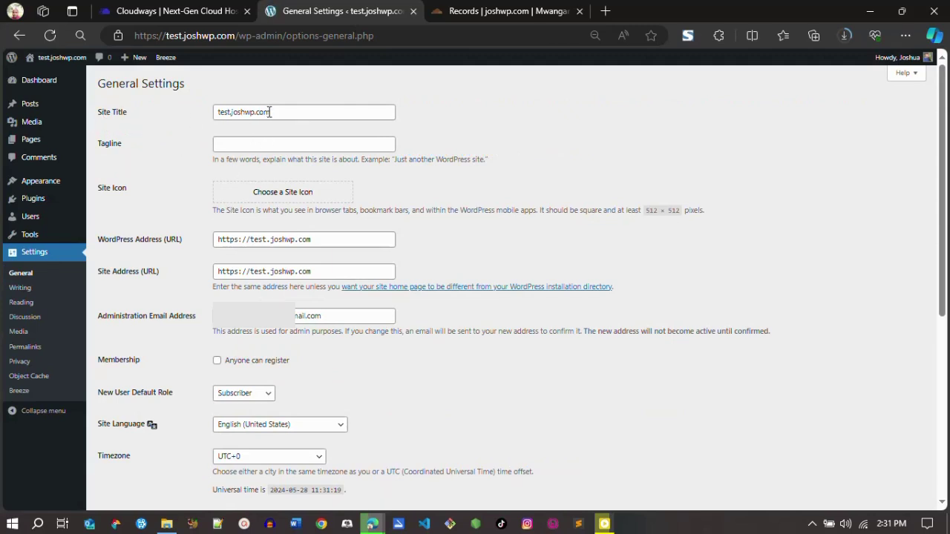
drag(232, 111, 216, 112)
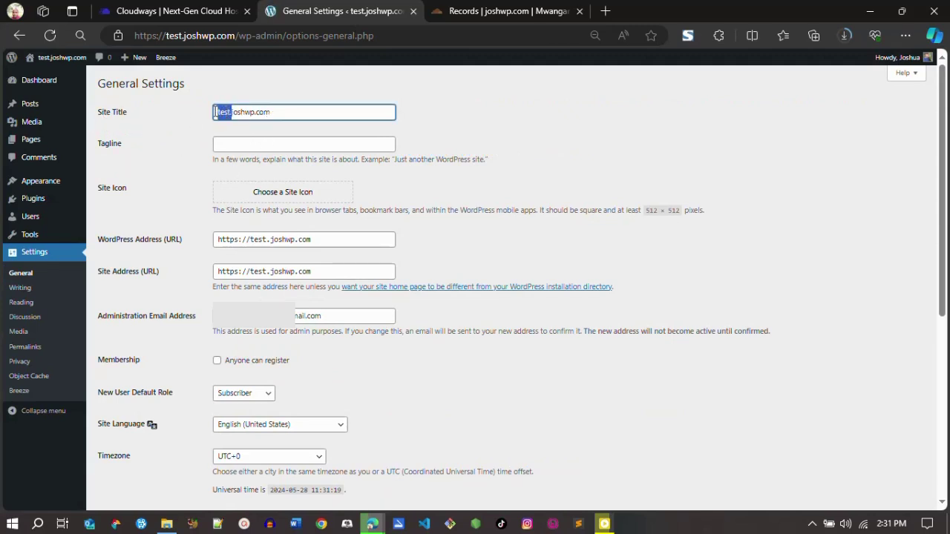
key(BackSpace)
key(BackSpace)
key(BackSpace)
key(BackSpace)
key(BackSpace)
key(BackSpace)
key(BackSpace)
key(BackSpace)
key(BackSpace)
key(BackSpace)
key(BackSpace)
text(JOSHWP)
click(431, 122)
Set the tagline to "WordPress made easy", correcting the spelling of WordPress with the suggested capitalization
click(230, 146)
text(wordpress m)
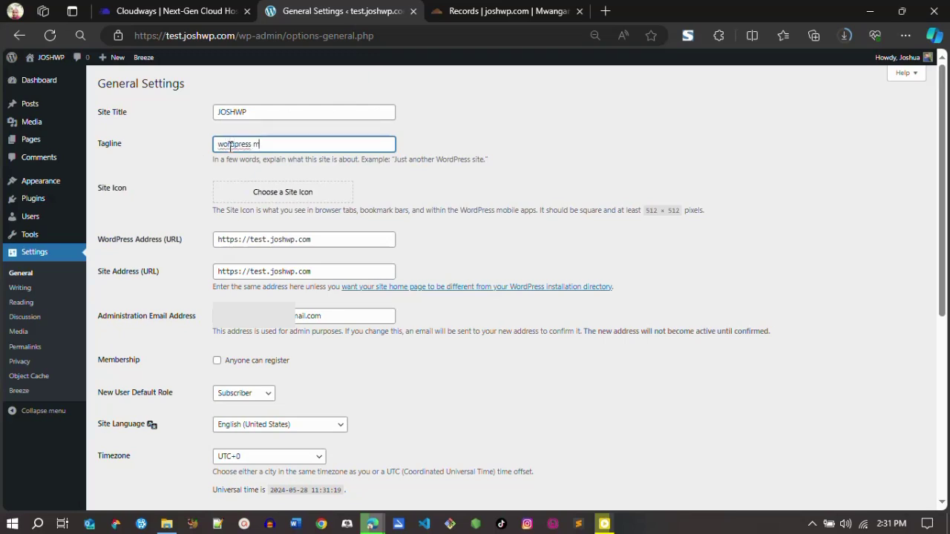
text(ade easy)
right_click(247, 146)
mouse_move(239, 151)
click(290, 157)
click(518, 159)
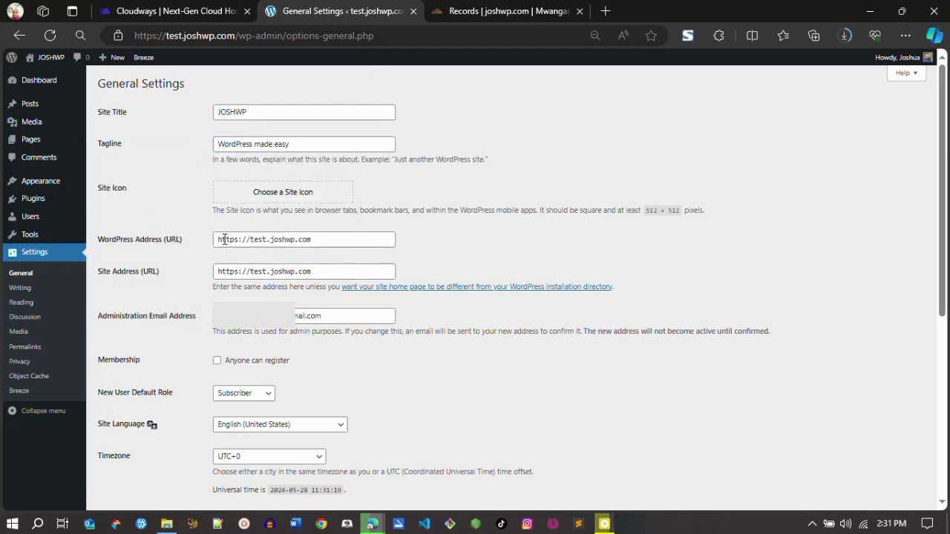
Save the general settings and dismiss the resulting notice
scroll(920, 217, down, 4)
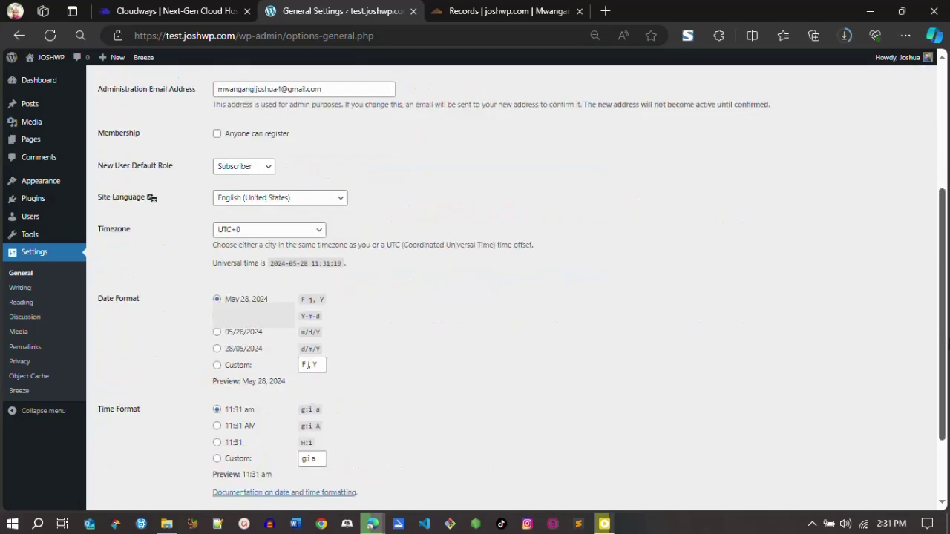
scroll(204, 396, down, 1)
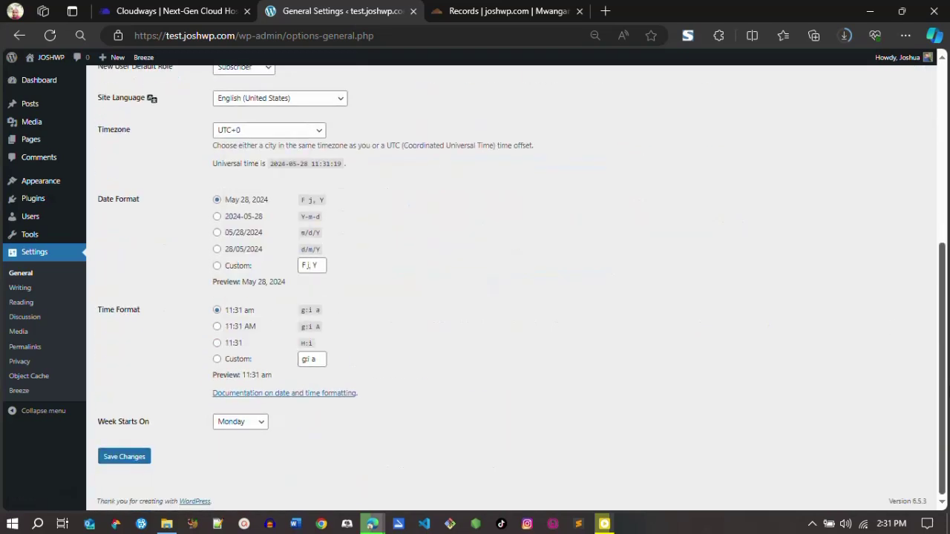
click(124, 458)
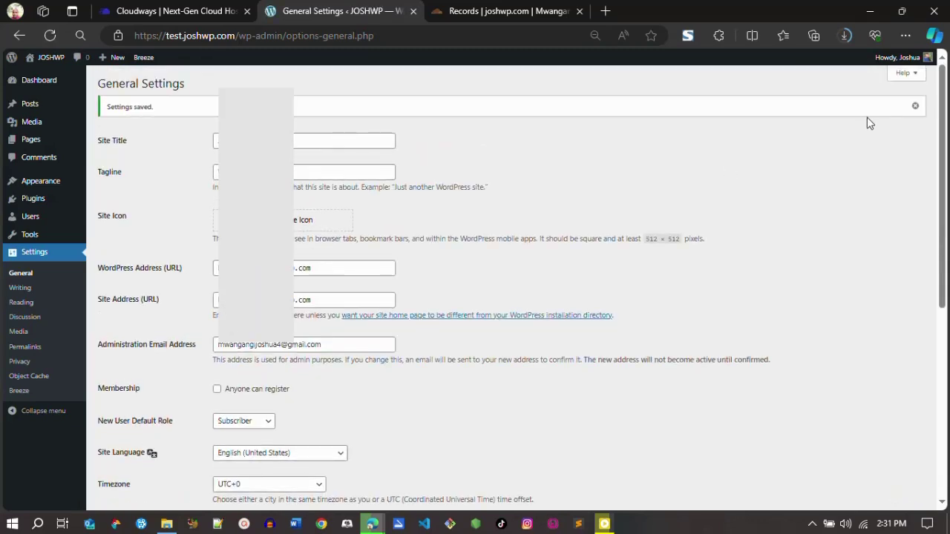
click(915, 106)
scroll(520, 282, down, 4)
scroll(519, 282, up, 4)
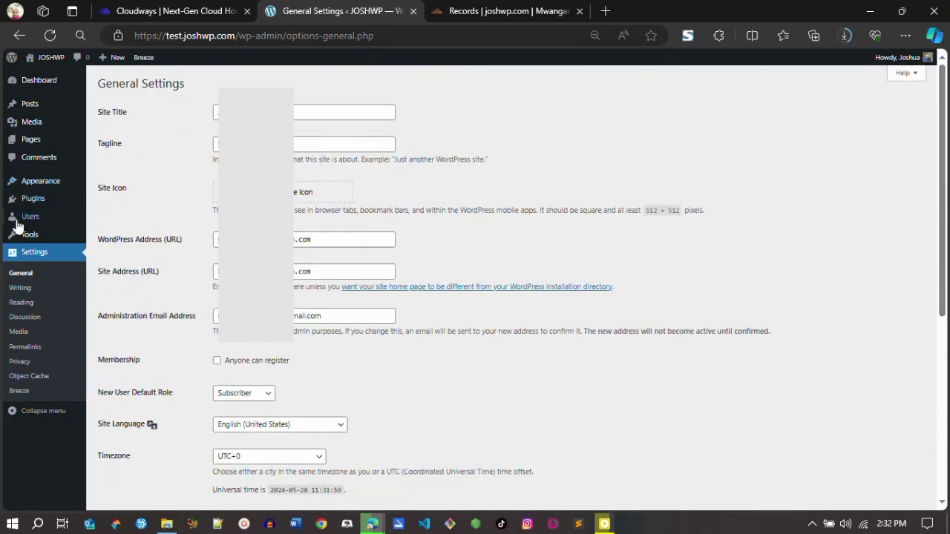
Move the default "Hello world!" post to the trash
click(30, 104)
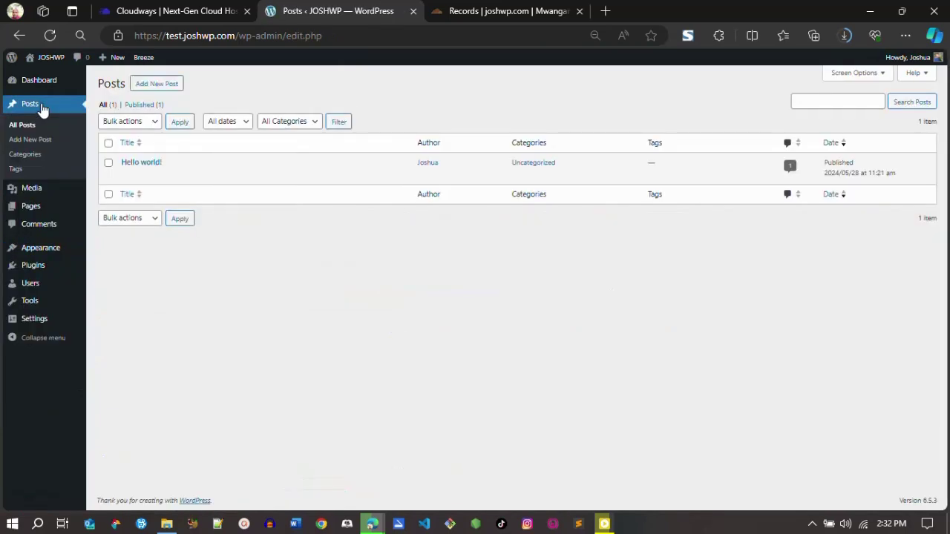
mouse_move(138, 181)
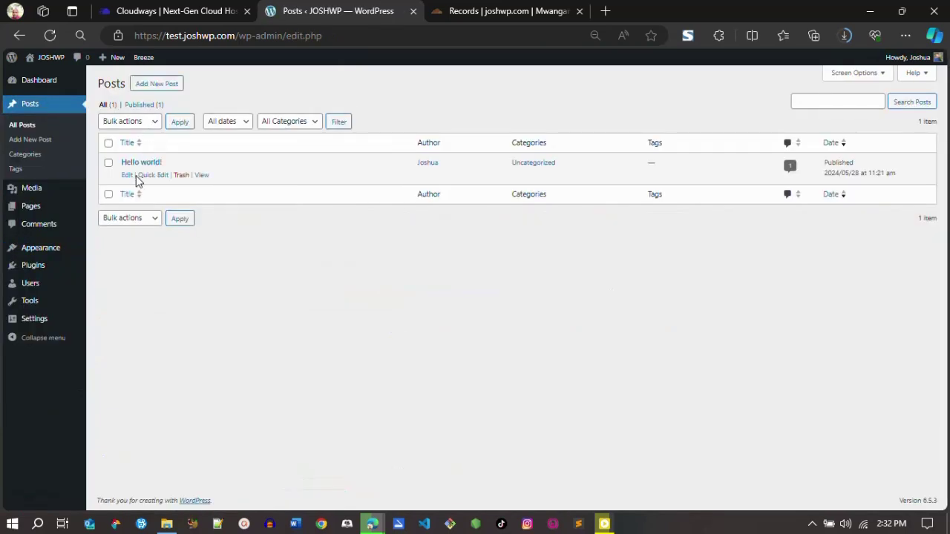
click(182, 176)
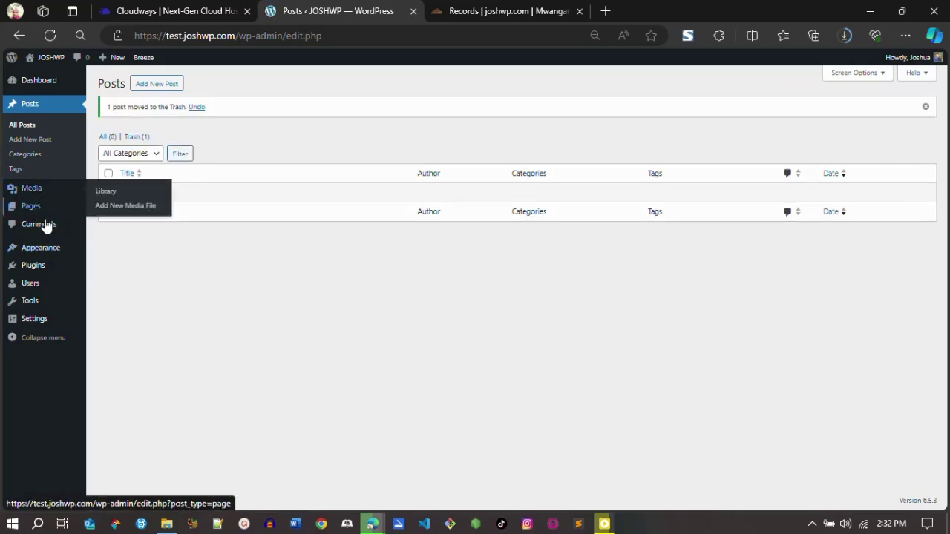
Delete the Hello Dolly plugin from the installed plugins and confirm the deletion
click(48, 265)
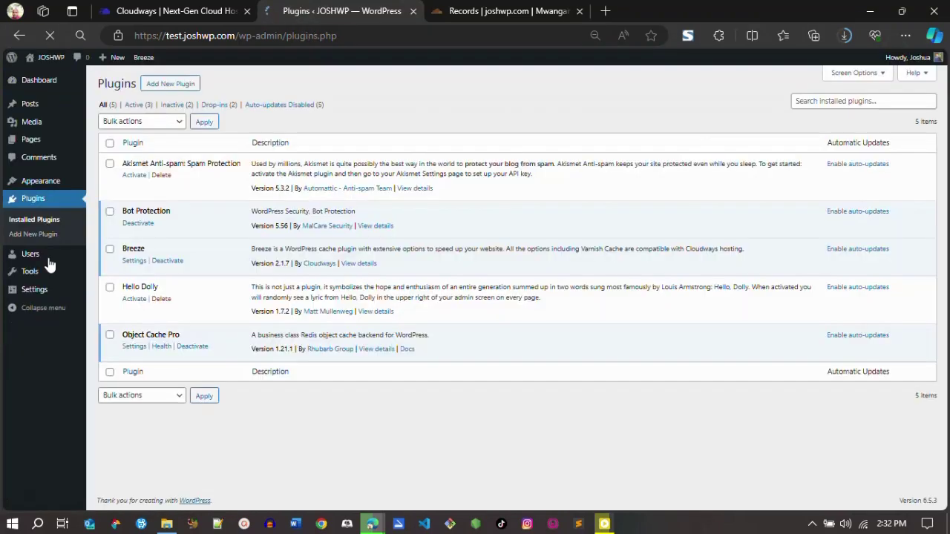
click(161, 299)
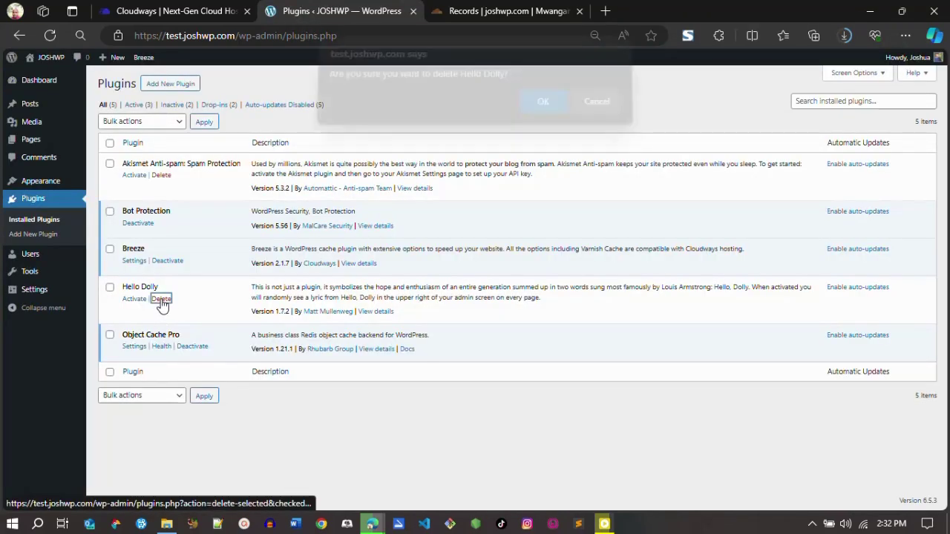
click(542, 111)
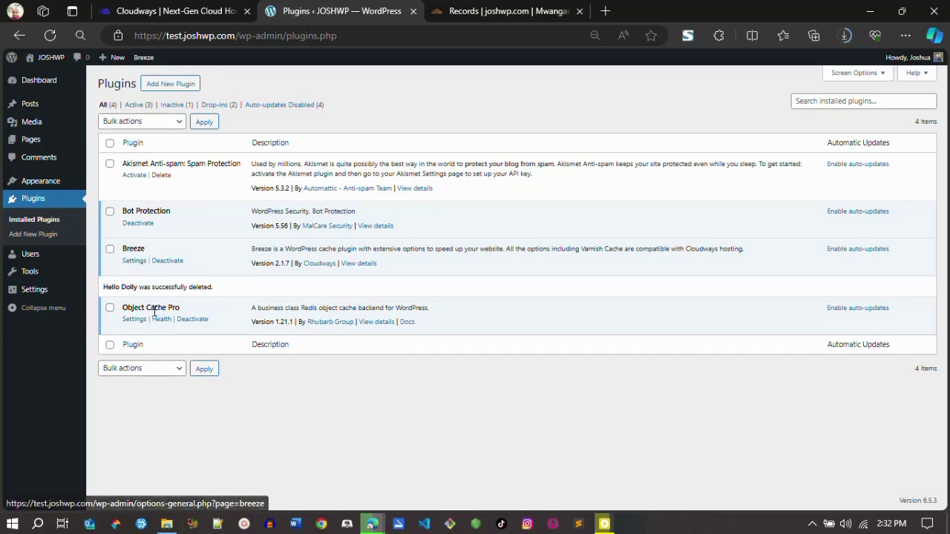
Open the live site in a new browser tab from the WordPress admin and check its updated title
mouse_move(64, 137)
mouse_move(42, 62)
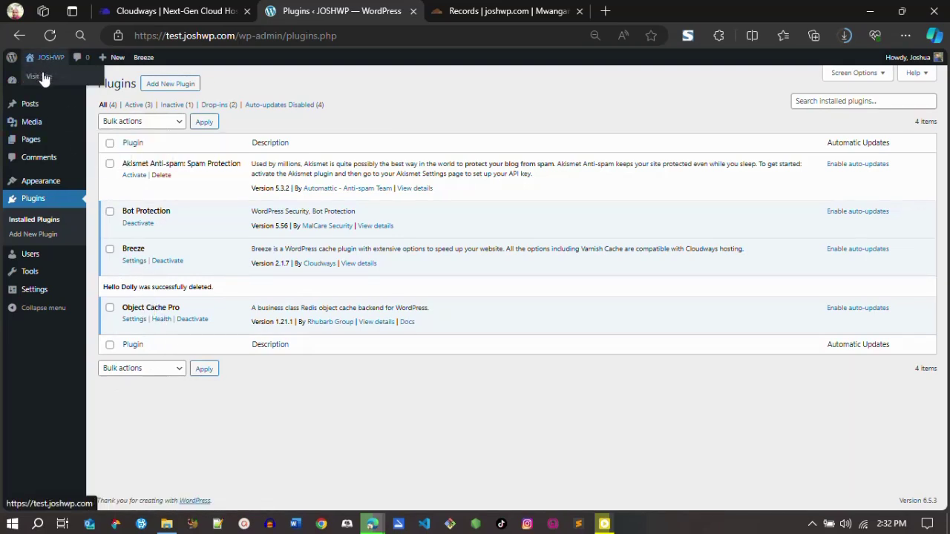
right_click(42, 79)
click(65, 82)
click(472, 8)
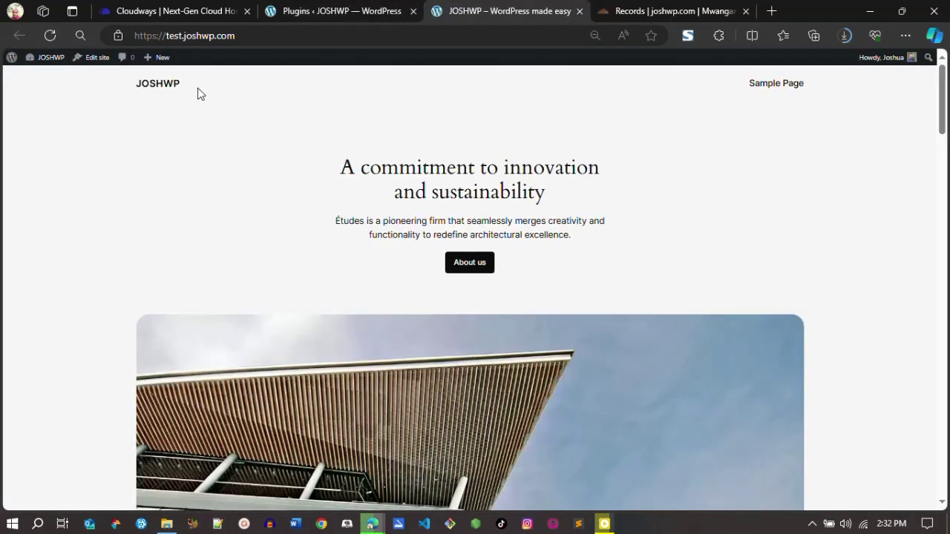
Look through the live homepage, close its browser tab and return to the installed plugins
scroll(775, 110, down, 15)
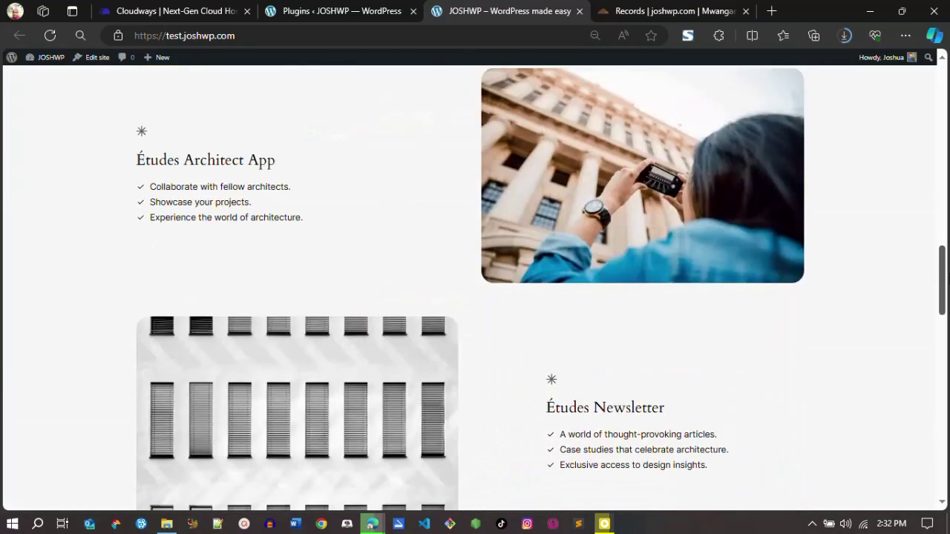
scroll(474, 297, down, 3)
scroll(475, 297, up, 20)
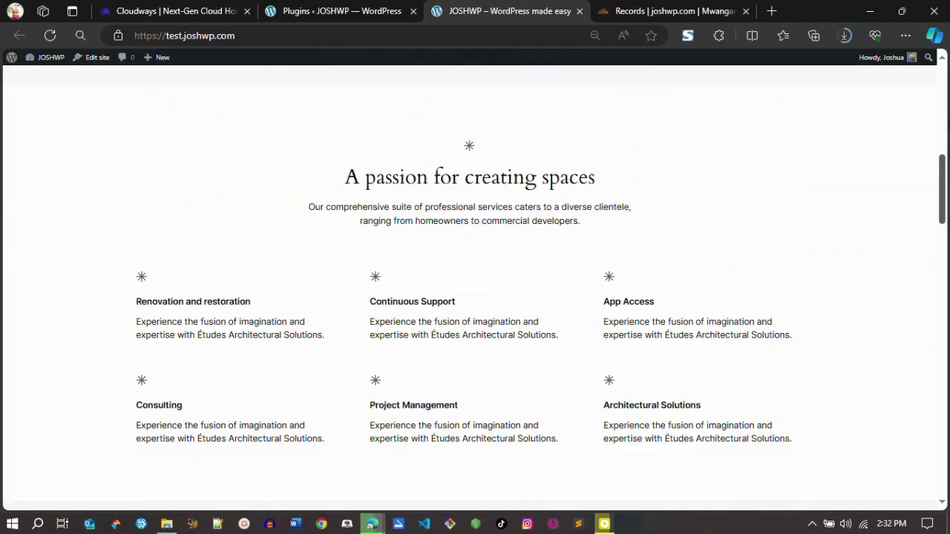
click(344, 7)
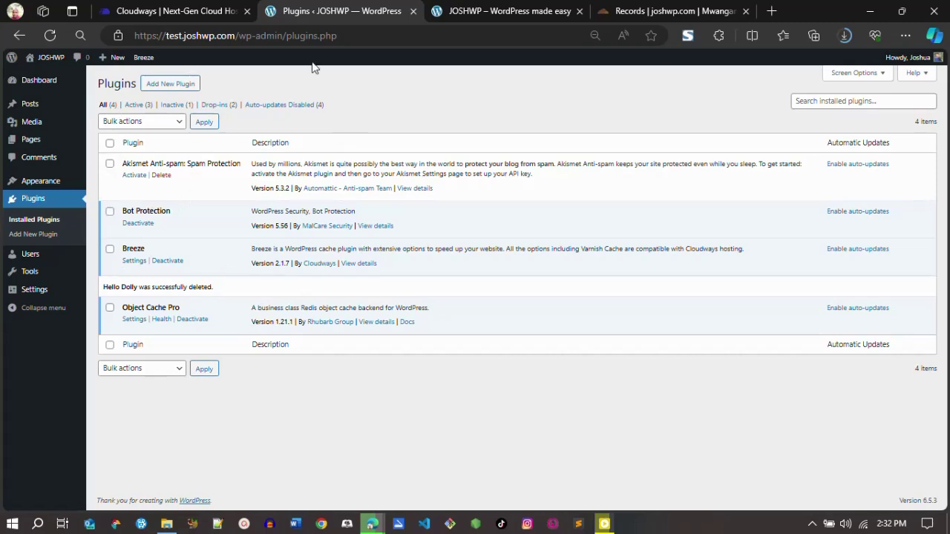
click(577, 11)
In the Breeze plugin's basic options, enable Lazy Load Images together with iFrame, video and native browser lazy load
mouse_move(48, 254)
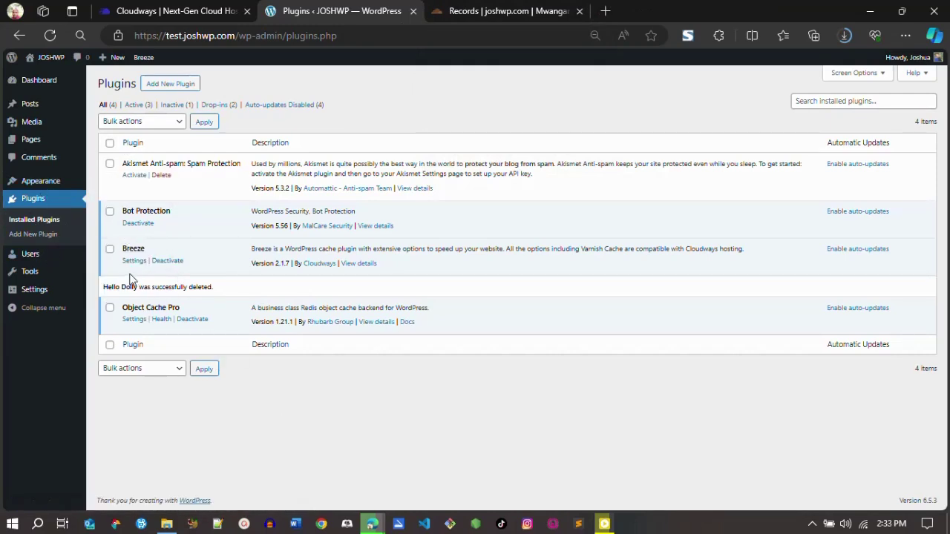
click(134, 261)
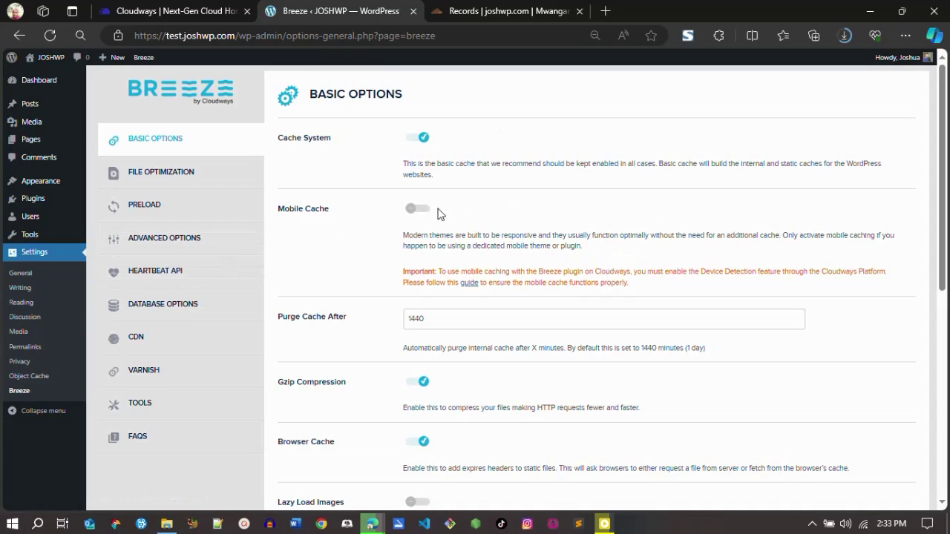
scroll(812, 230, down, 3)
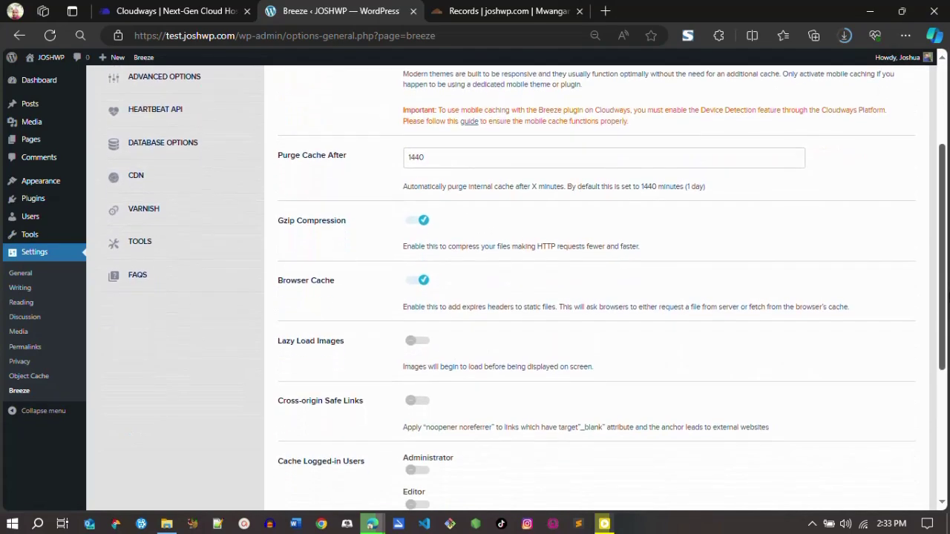
click(412, 314)
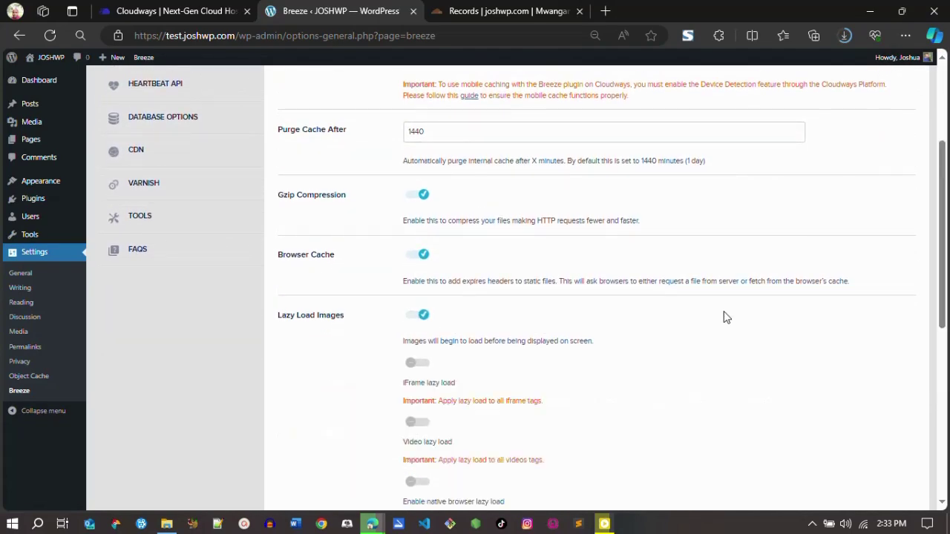
click(412, 364)
click(413, 482)
click(411, 429)
Review the remaining basic options of Breeze and save the changes
scroll(465, 420, down, 1)
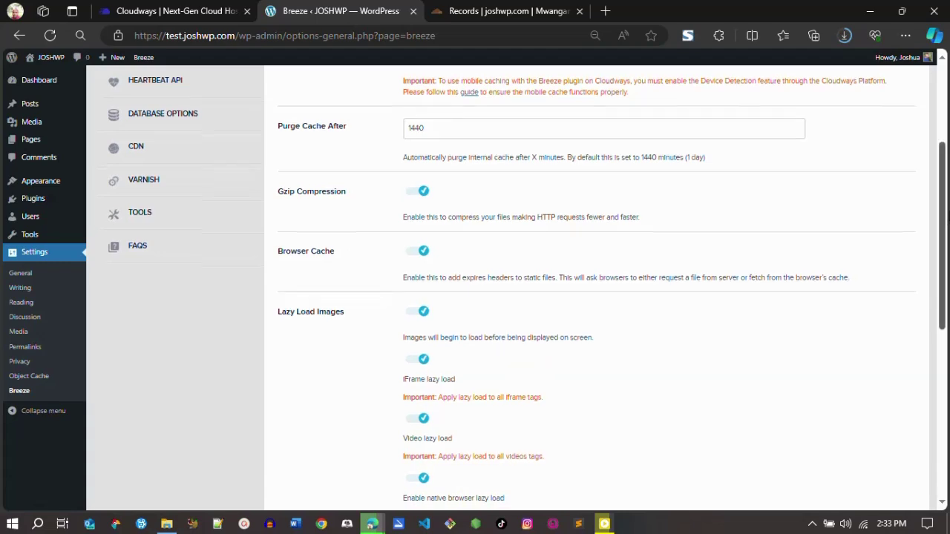
scroll(948, 248, down, 1)
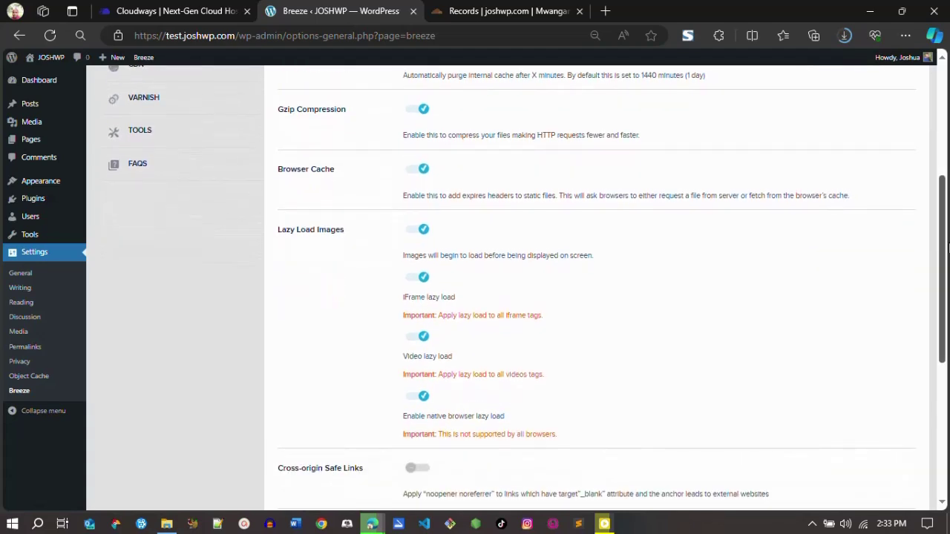
scroll(948, 247, down, 1)
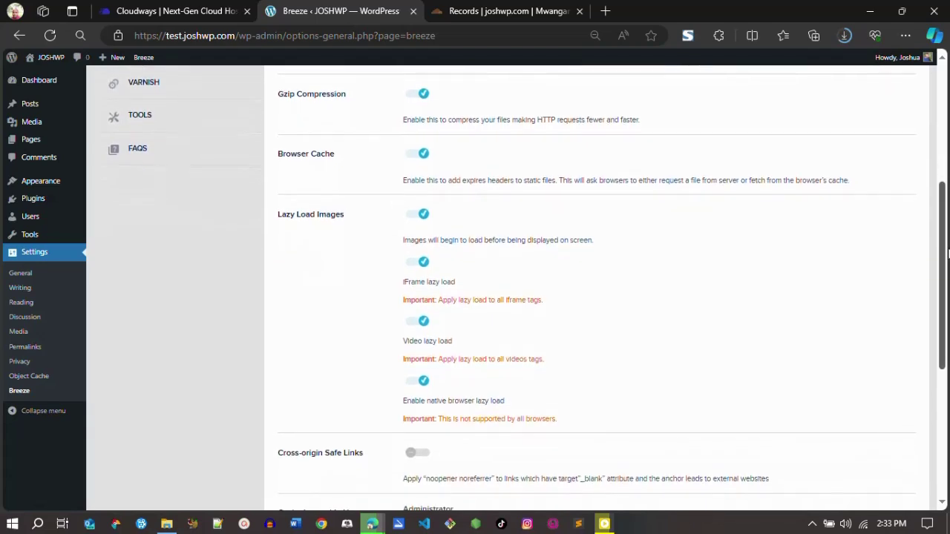
scroll(539, 342, down, 3)
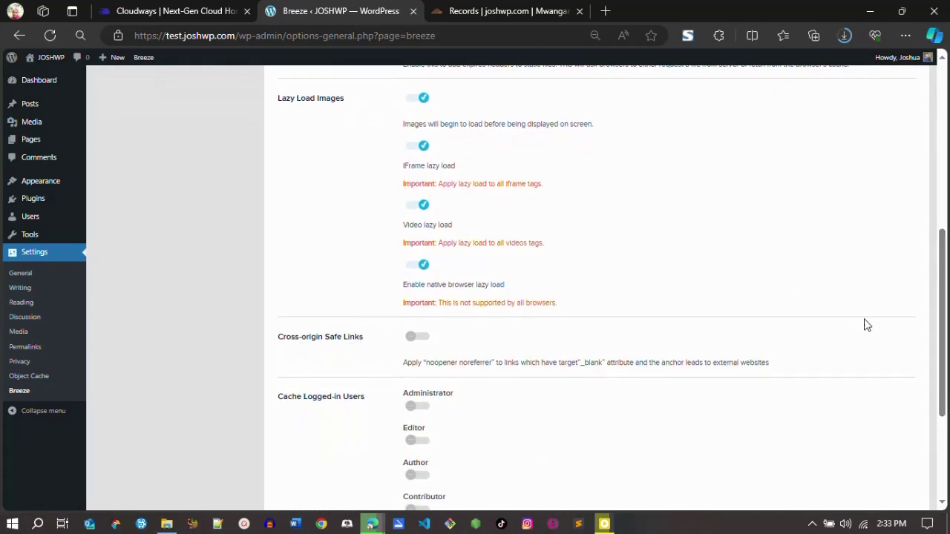
scroll(451, 310, down, 3)
mouse_move(948, 347)
mouse_down()
mouse_move(948, 368)
mouse_move(948, 115)
mouse_move(948, 364)
mouse_up()
click(340, 442)
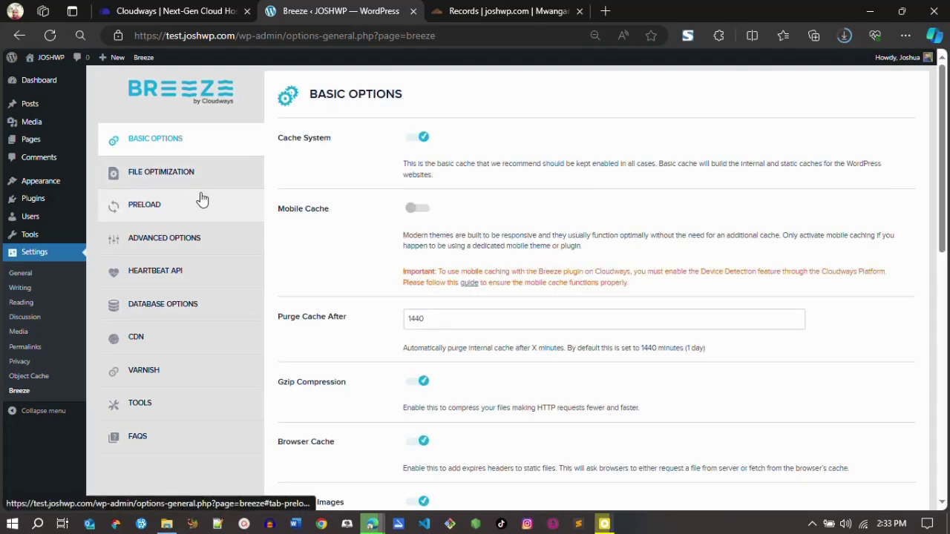
In Breeze's file optimization, enable HTML Minify, CSS Minify, Font remain visible during load, Include Inline CSS and Combine CSS
click(153, 177)
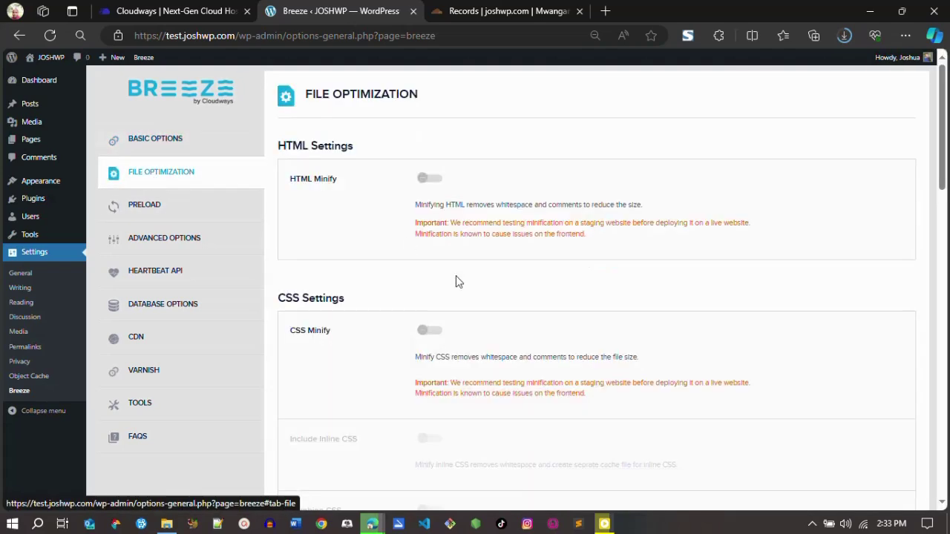
click(422, 180)
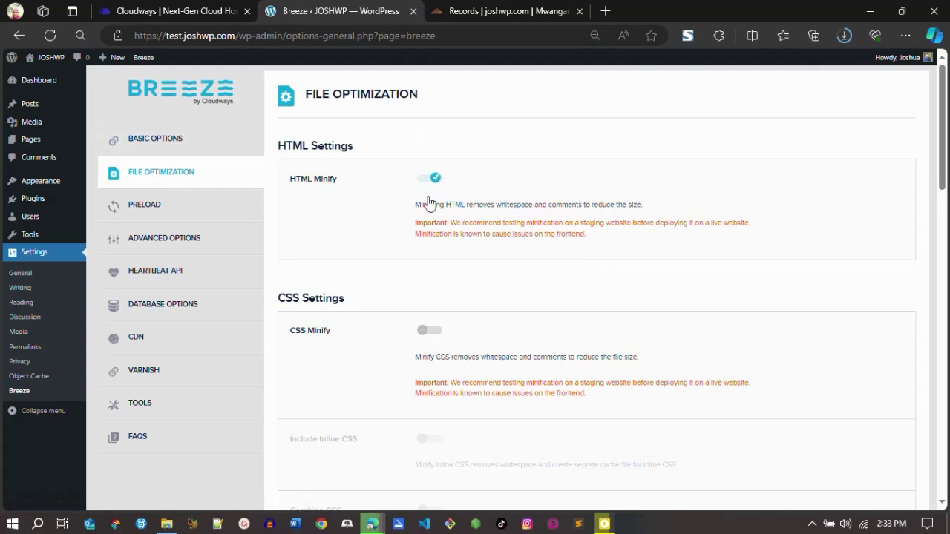
click(424, 332)
scroll(443, 233, down, 2)
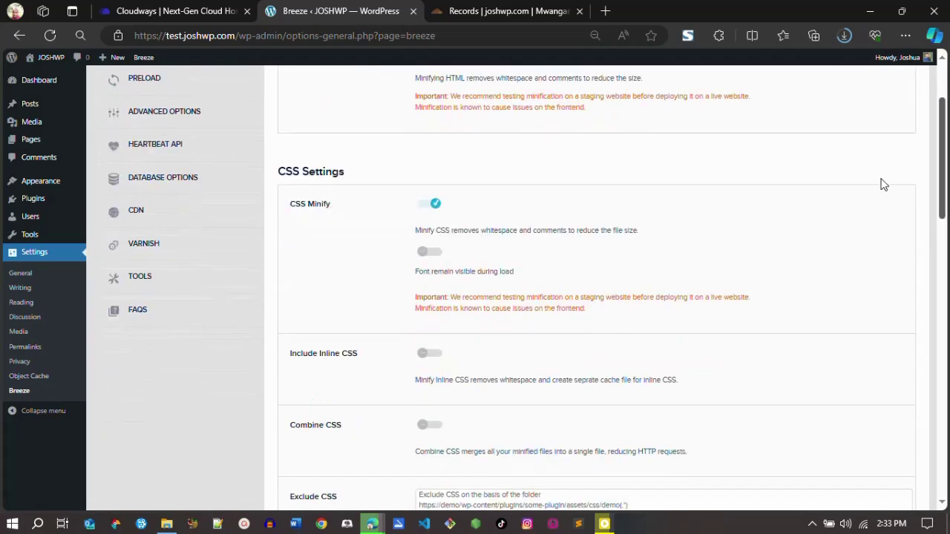
click(430, 250)
click(423, 355)
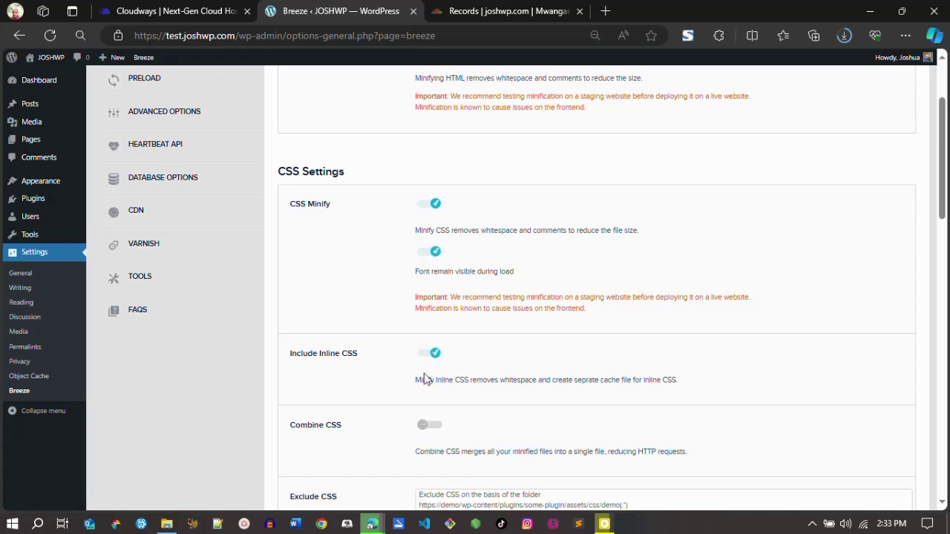
scroll(417, 312, down, 4)
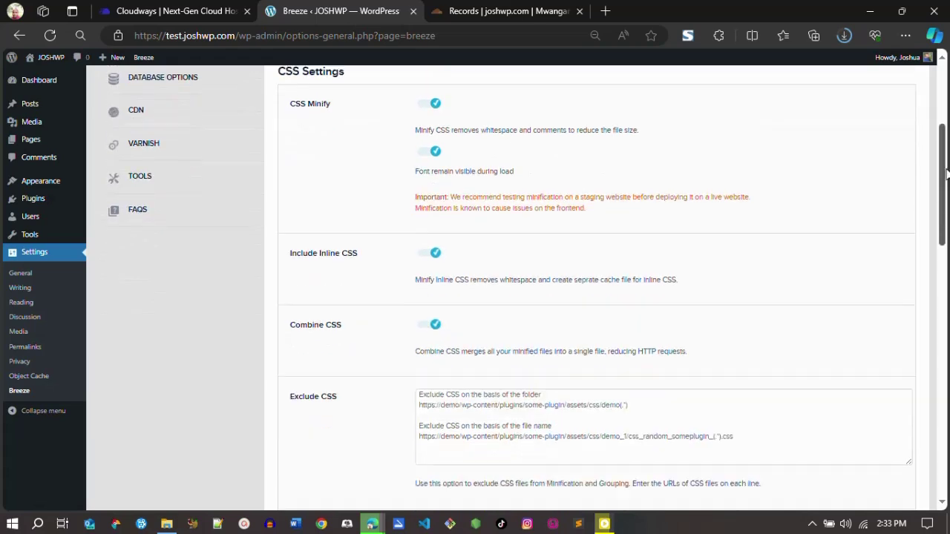
click(423, 421)
Enable JS Minify, Include Inline JS and Delay JS Inline Scripts, and save the file optimization settings
scroll(942, 275, down, 3)
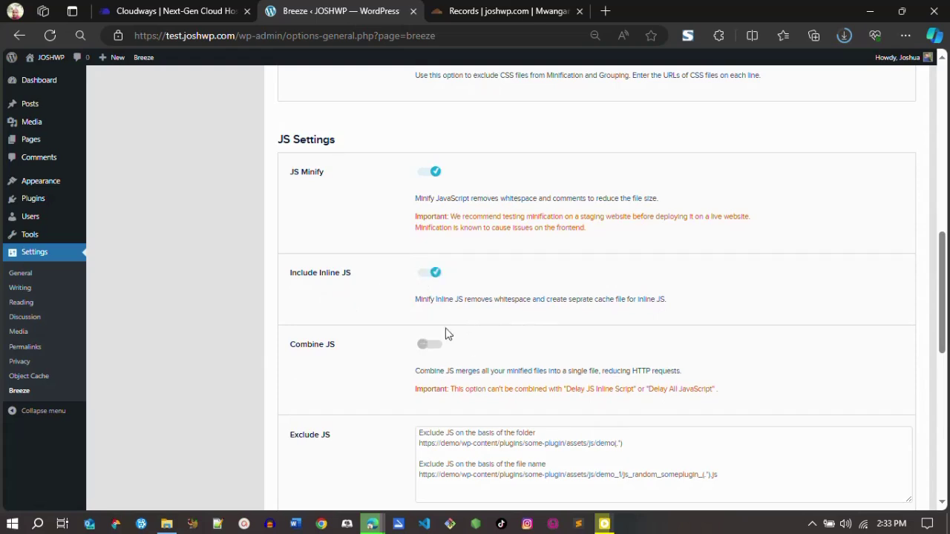
scroll(686, 305, down, 4)
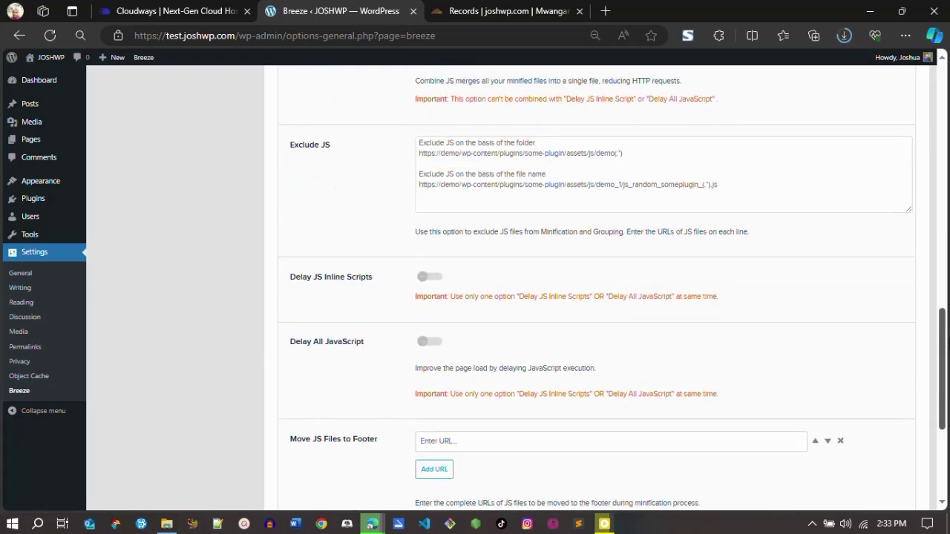
click(426, 267)
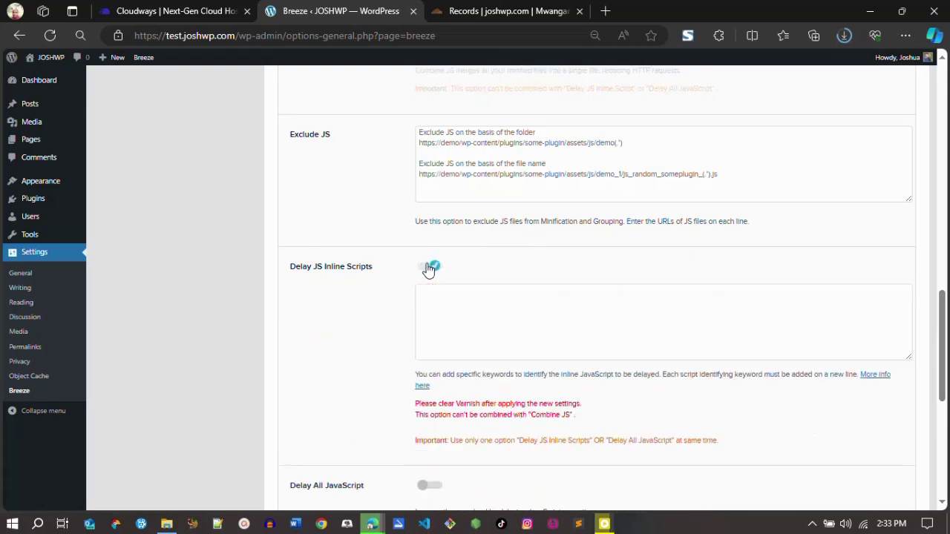
scroll(761, 314, down, 3)
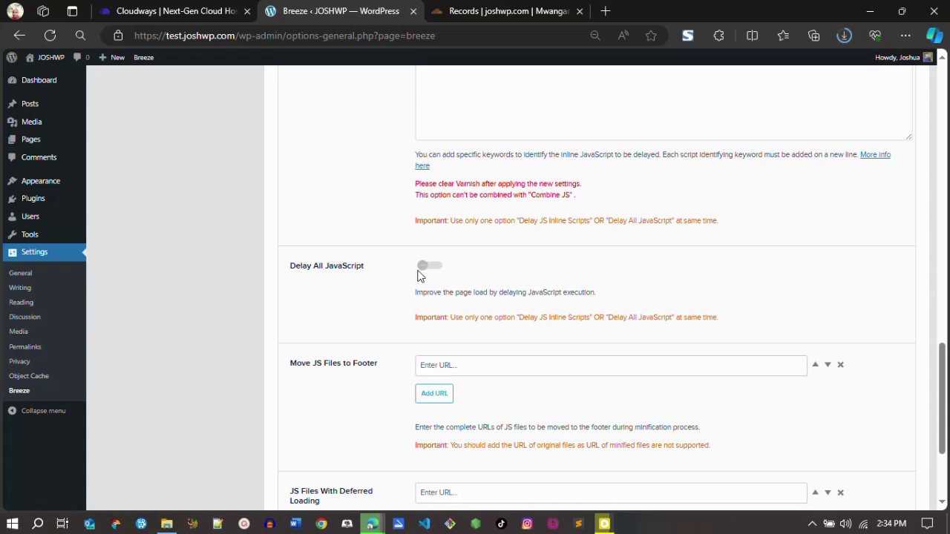
scroll(937, 376, up, 2)
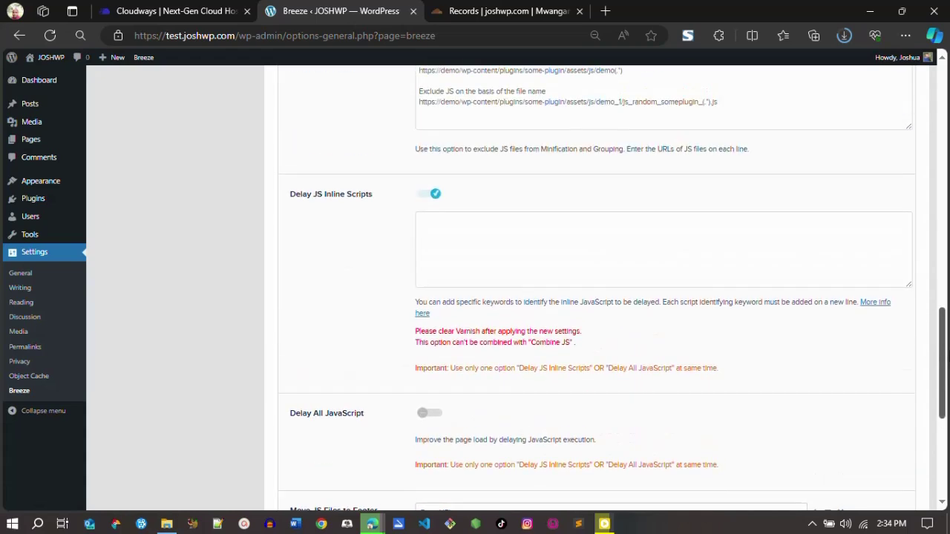
scroll(353, 270, down, 4)
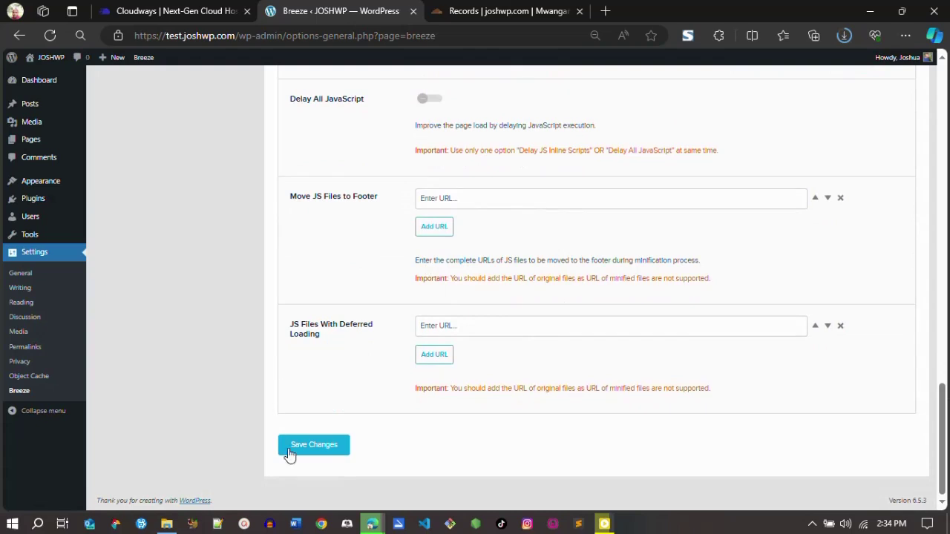
click(304, 449)
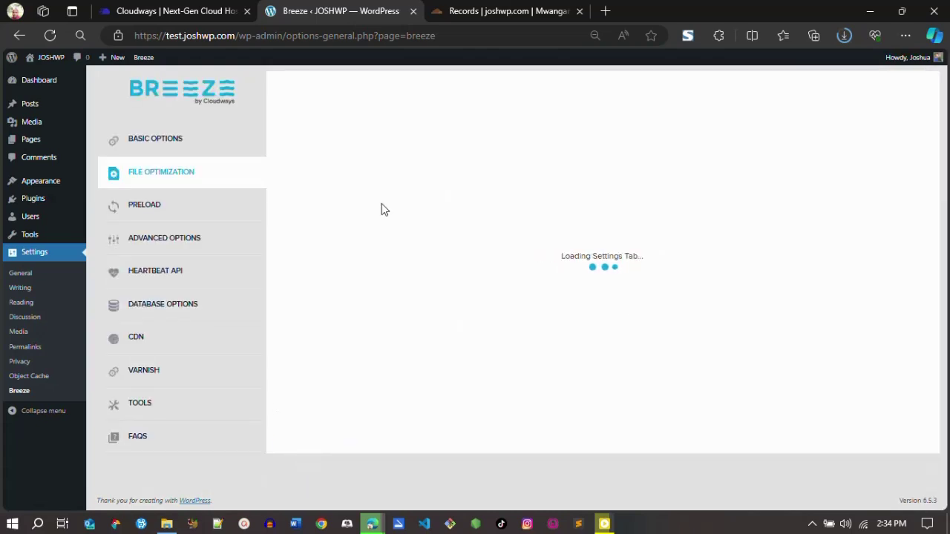
Check the preload settings, and in the advanced options enable Disable Emoji and local hosting of Google Fonts, Google Analytics, Facebook Pixel and Gravatars
click(161, 214)
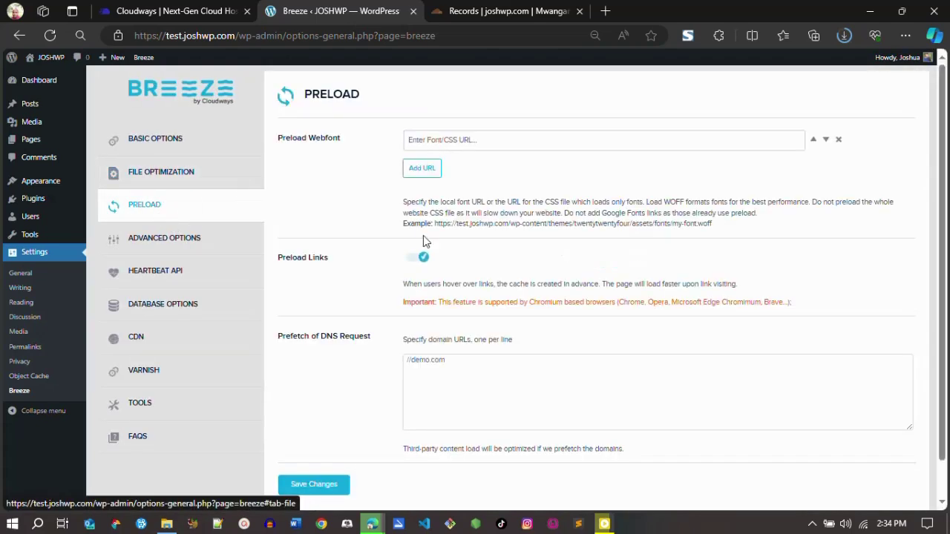
scroll(497, 284, down, 2)
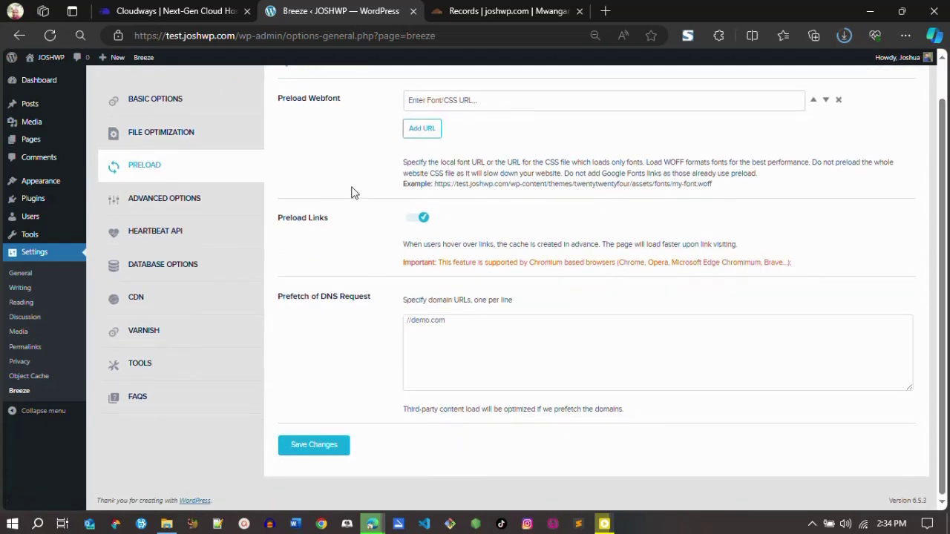
click(153, 198)
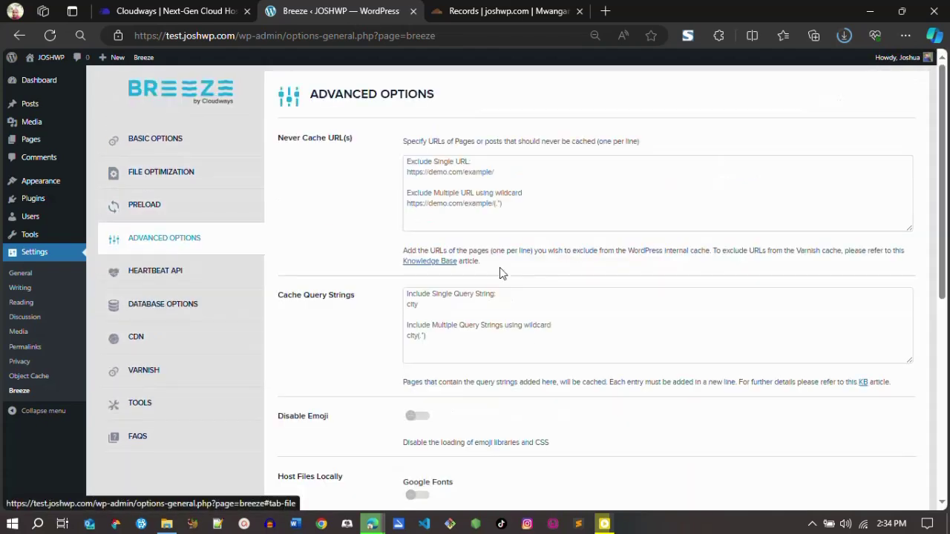
scroll(948, 273, down, 2)
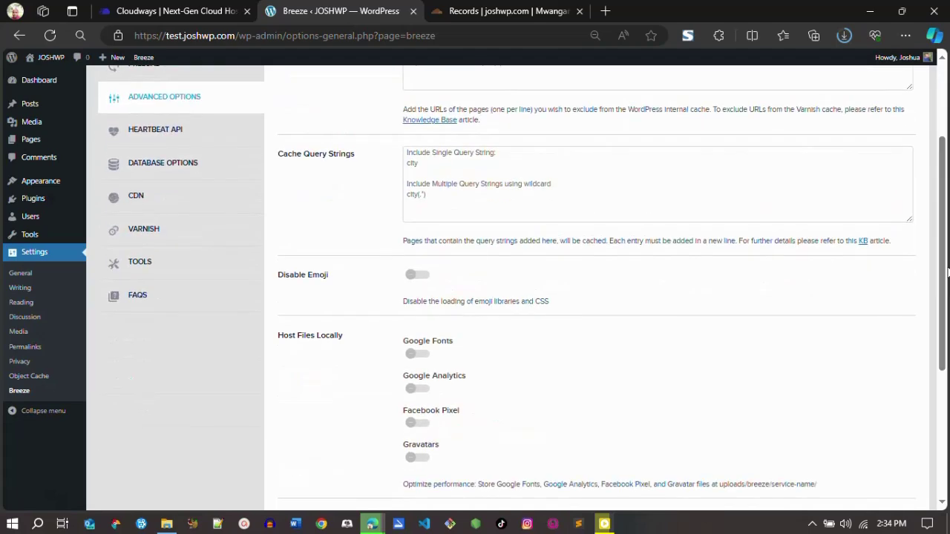
click(417, 276)
click(414, 423)
click(413, 458)
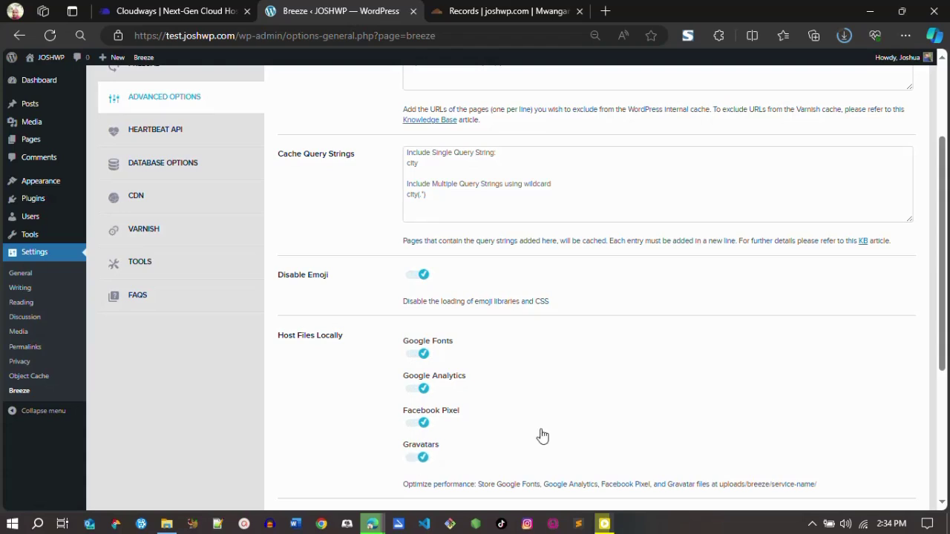
Save the advanced options of Breeze
scroll(543, 436, down, 3)
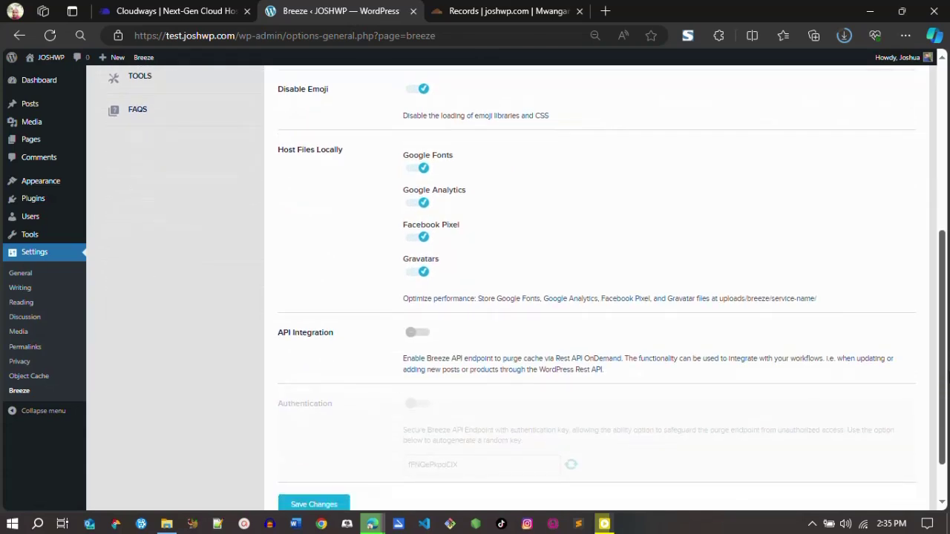
scroll(739, 405, down, 1)
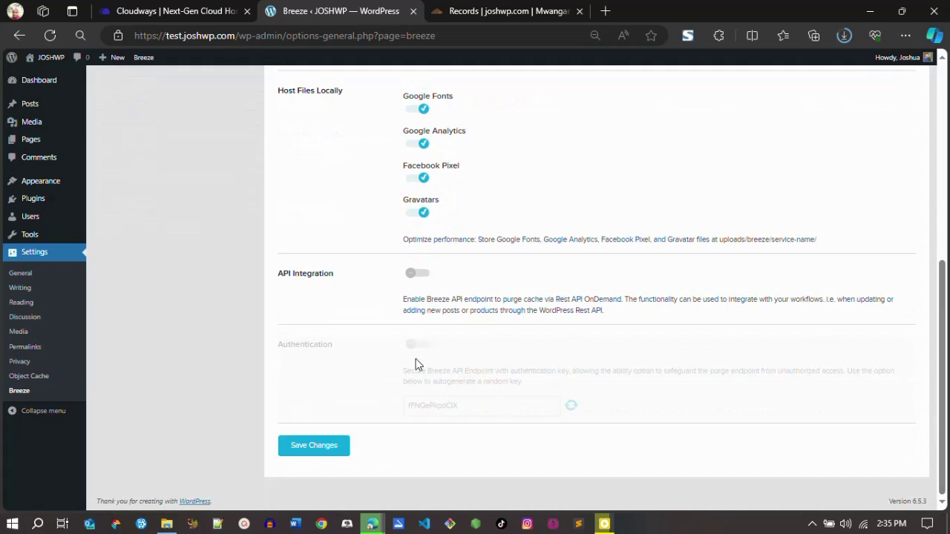
click(314, 447)
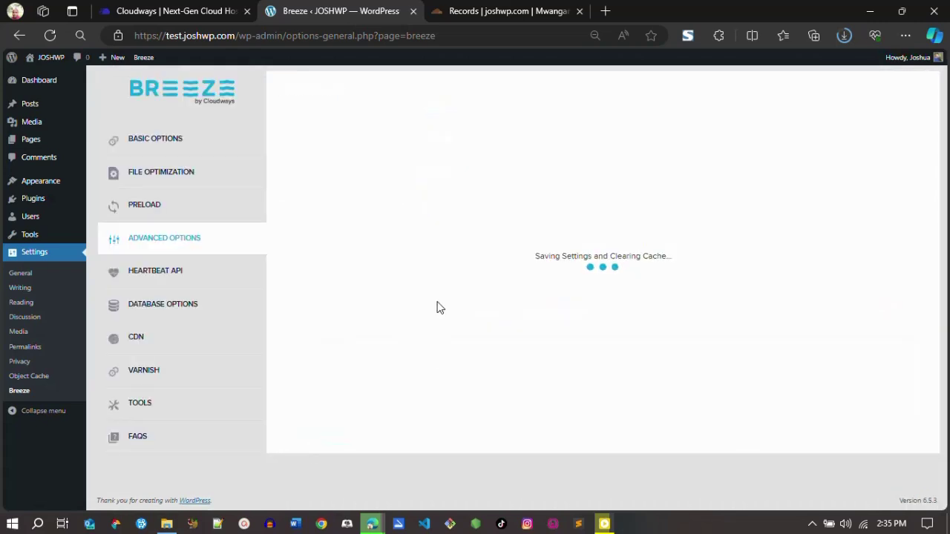
Review Breeze's Heartbeat API settings and open the database options
click(178, 283)
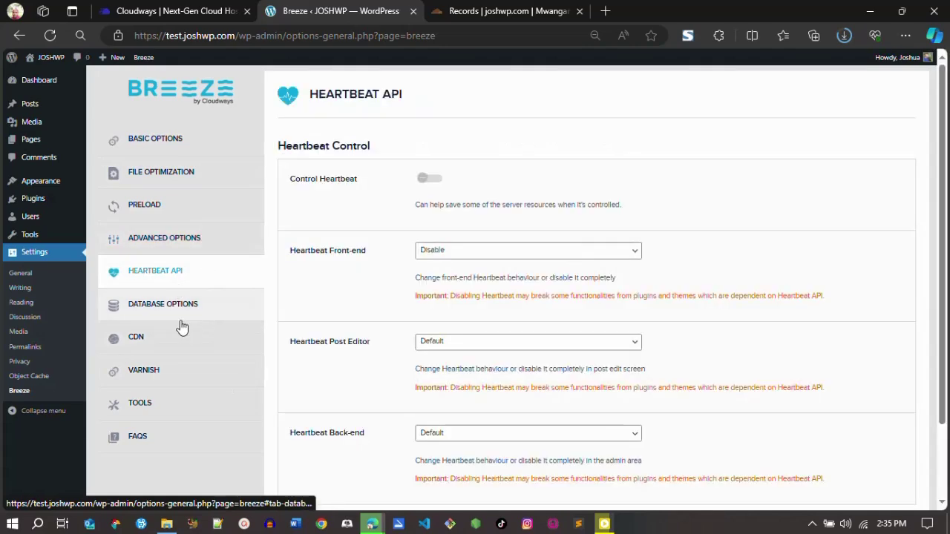
scroll(920, 287, down, 2)
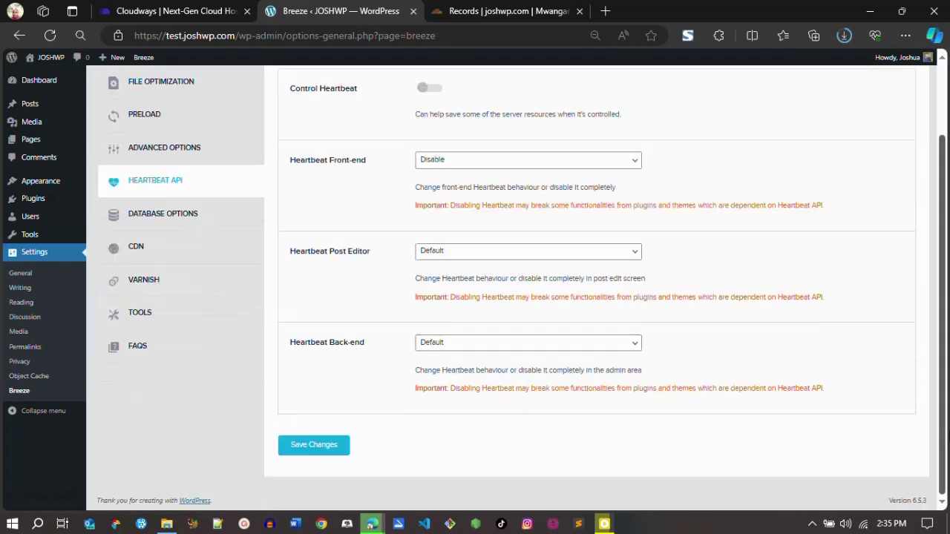
click(176, 225)
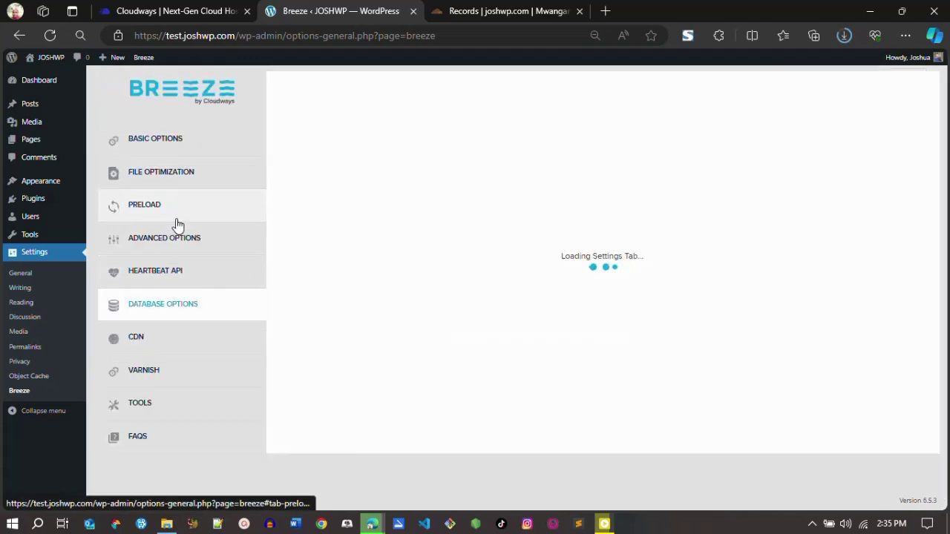
Look through Breeze's database cleaning options and its CDN, Varnish and Tools settings
scroll(920, 297, down, 8)
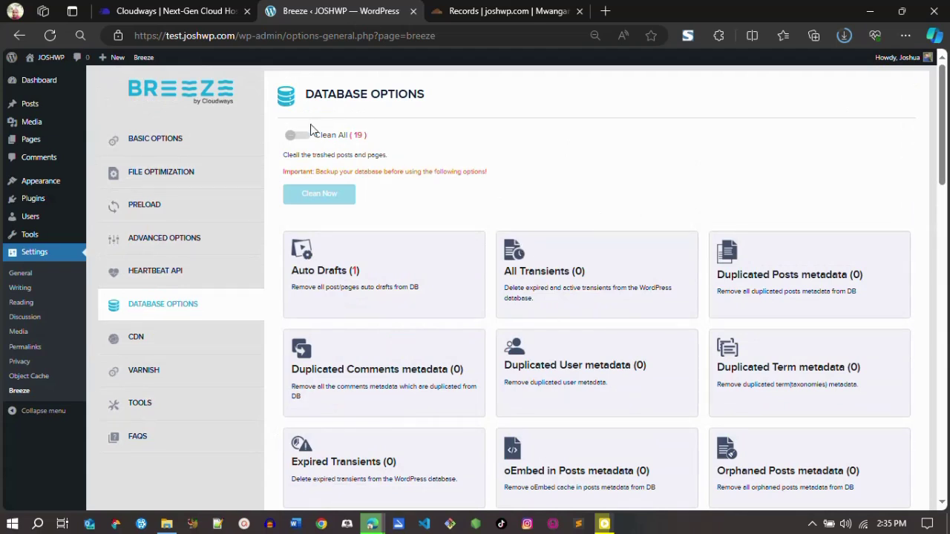
click(290, 137)
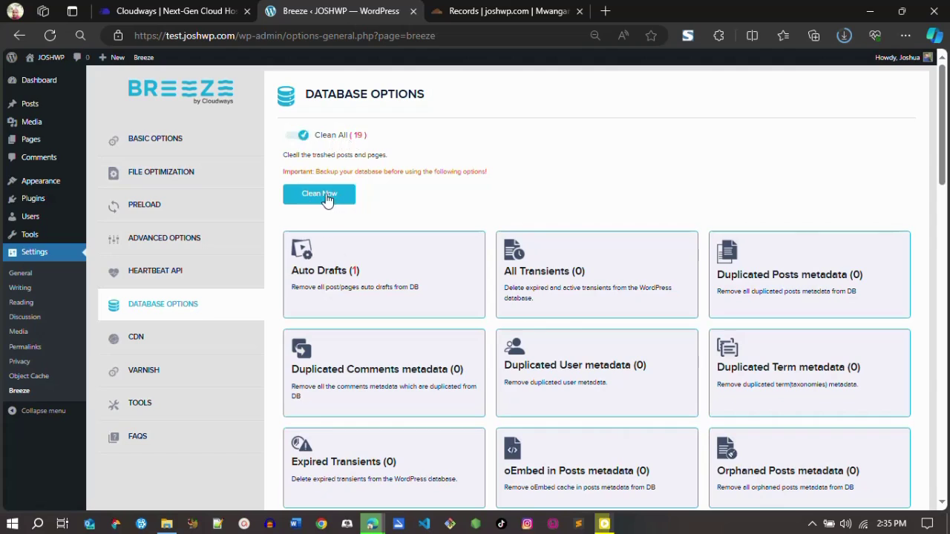
click(300, 138)
click(189, 335)
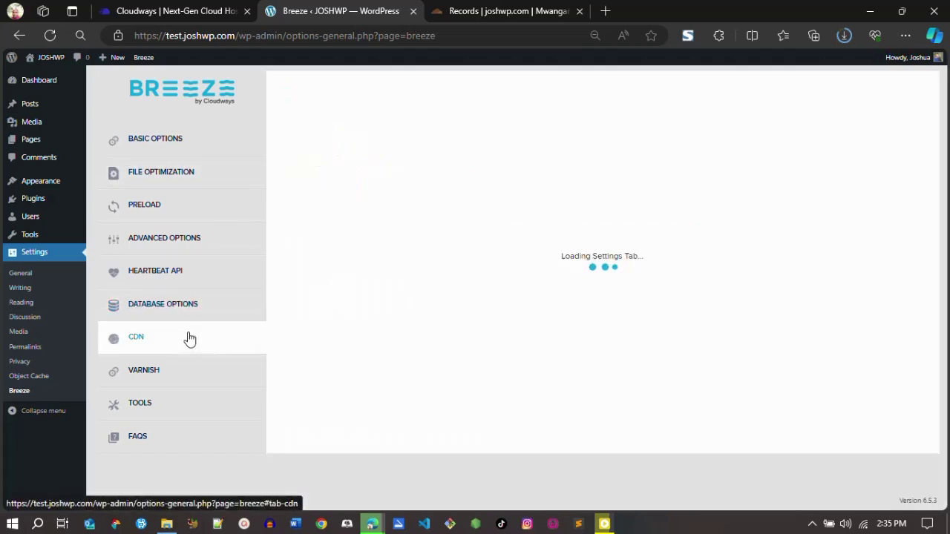
click(172, 379)
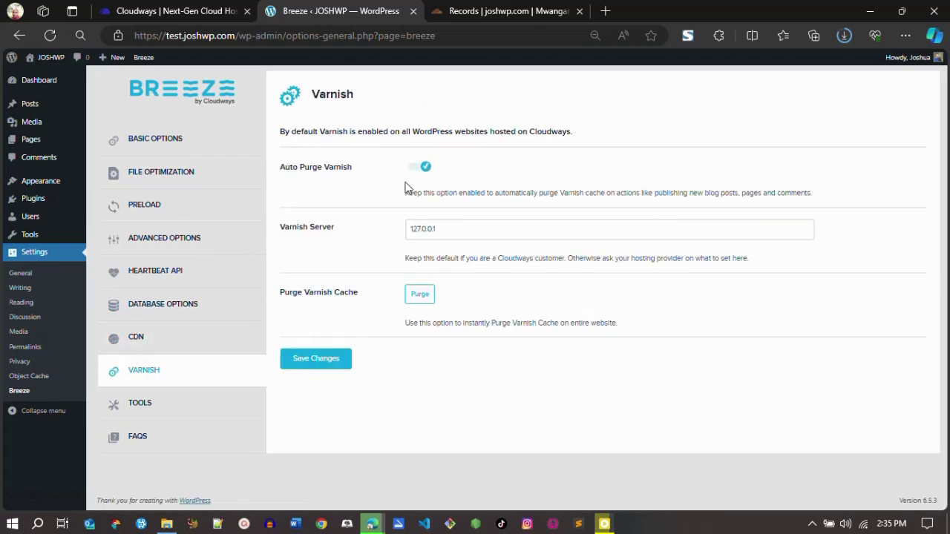
click(214, 401)
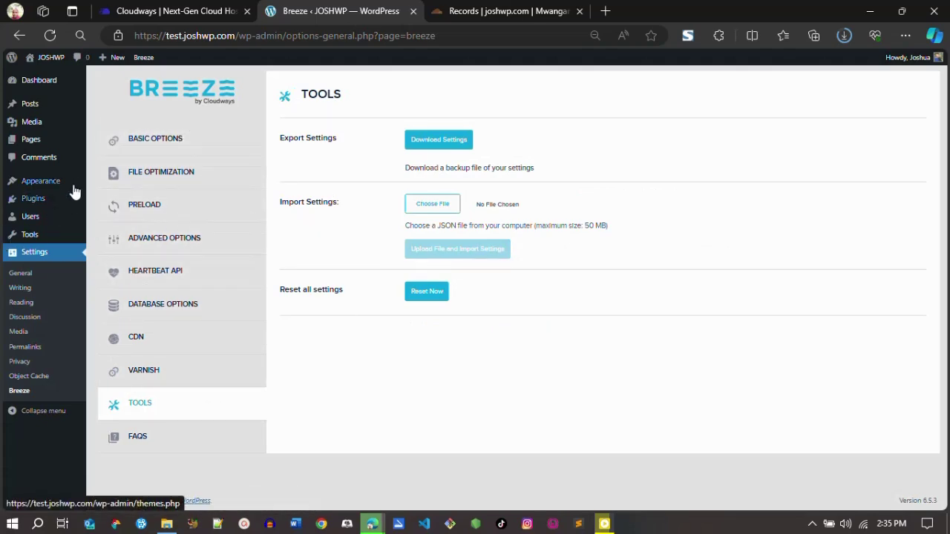
Open the Object Cache Pro settings from the installed plugins, examine its dashboard analytics, and return to the plugin list
click(36, 202)
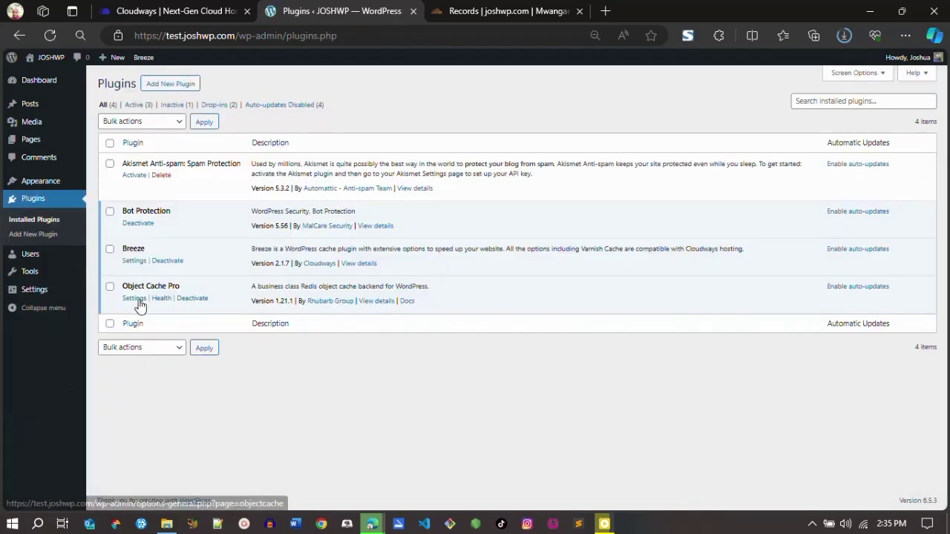
click(135, 298)
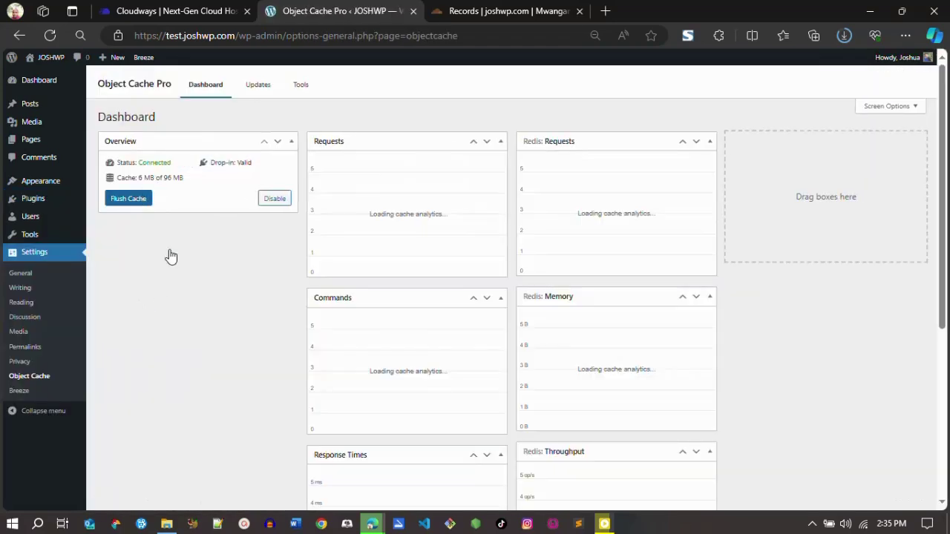
click(122, 203)
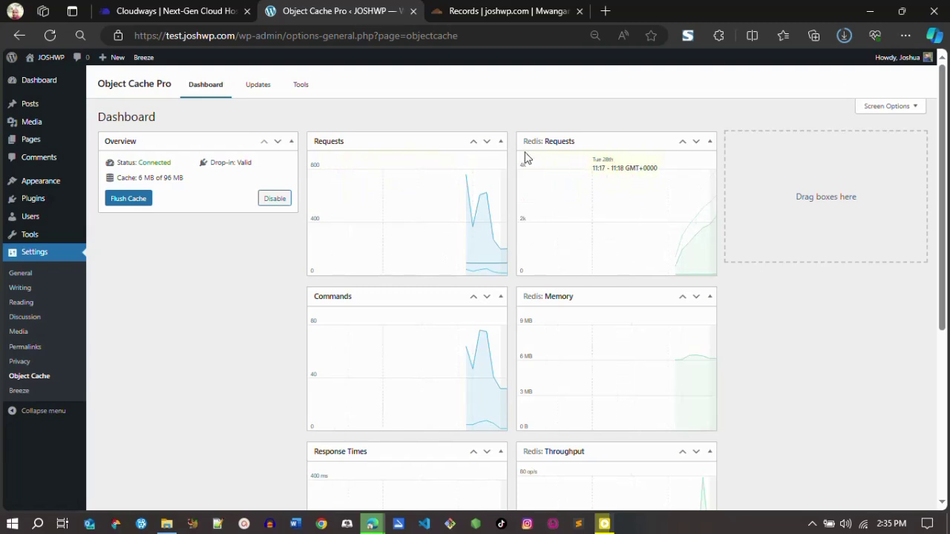
scroll(942, 223, down, 4)
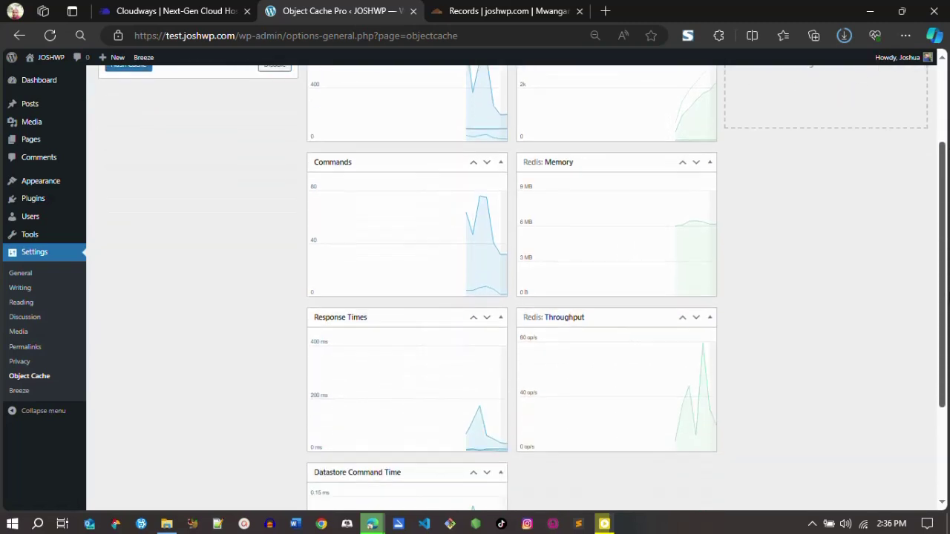
scroll(943, 222, up, 5)
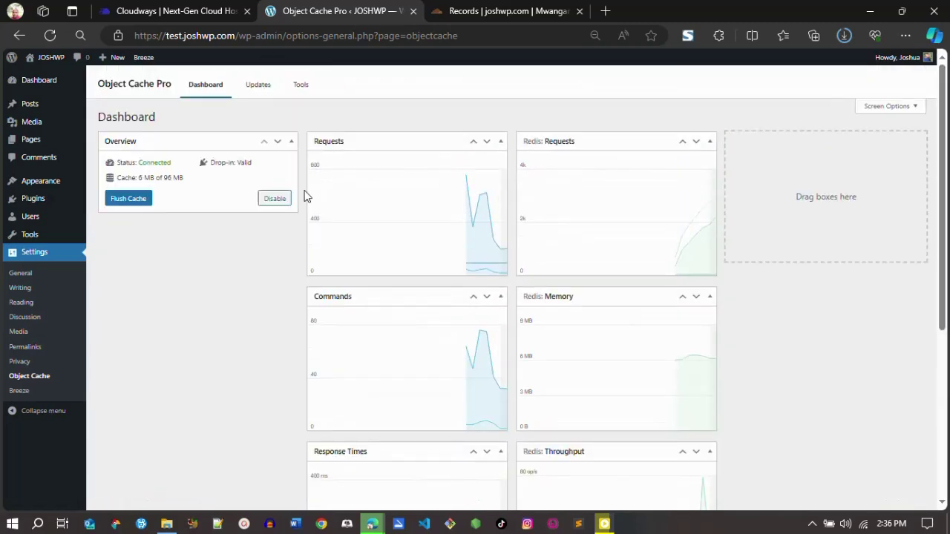
click(37, 203)
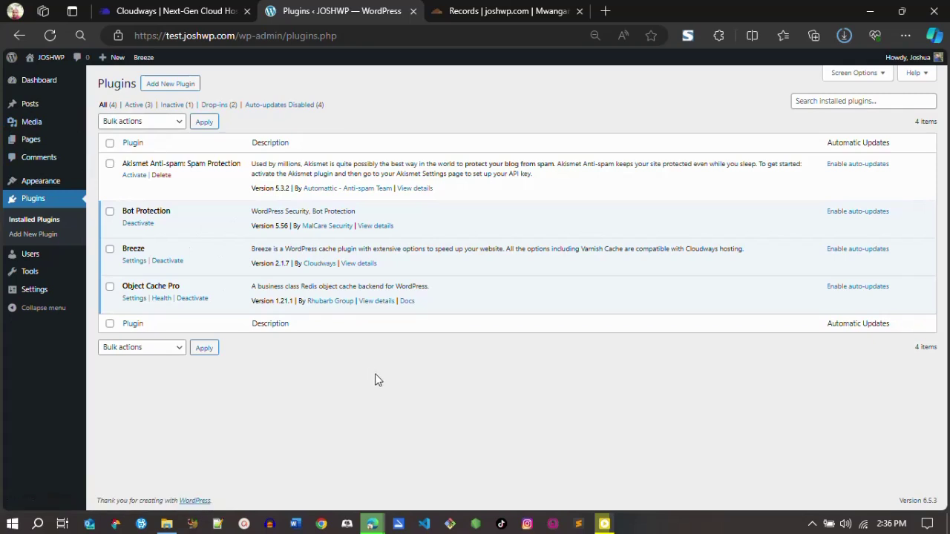
Open the live site in a new browser tab and look over its home page
mouse_move(48, 57)
right_click(44, 77)
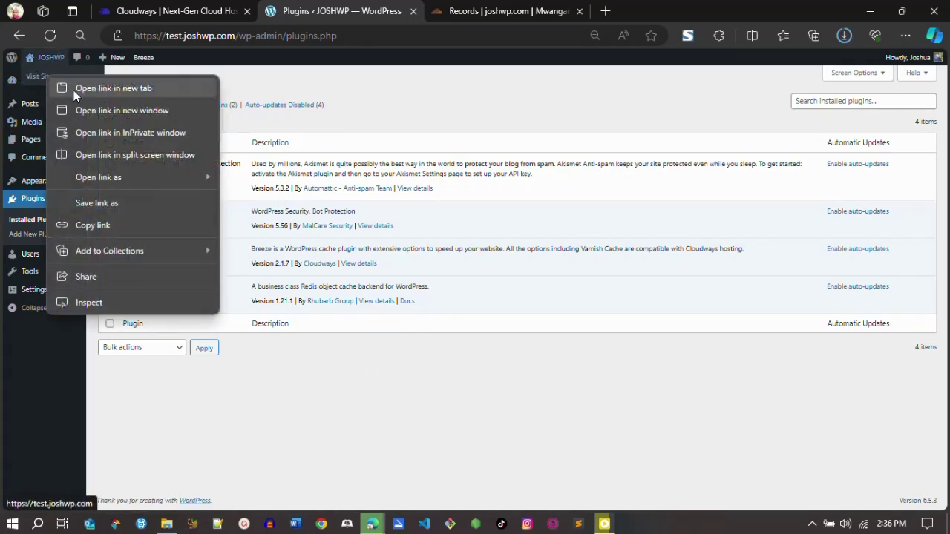
click(96, 89)
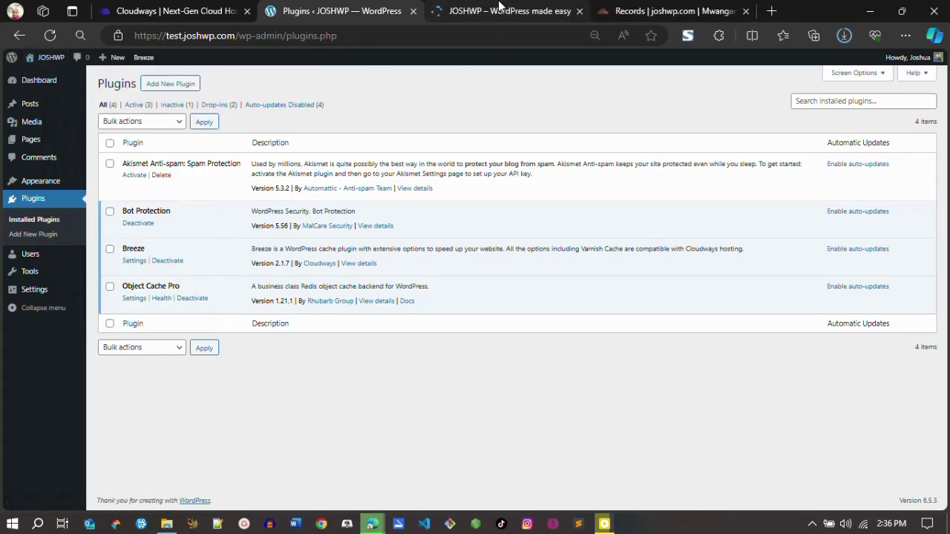
click(499, 5)
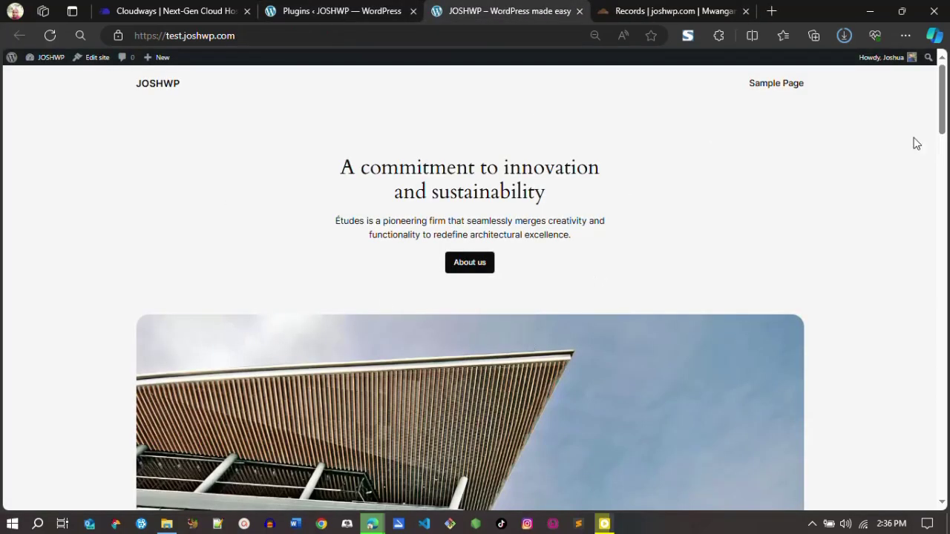
drag(942, 105, 929, 206)
Return to the WordPress admin, go to the installed themes and delete the Twenty Twenty-Two theme
click(345, 11)
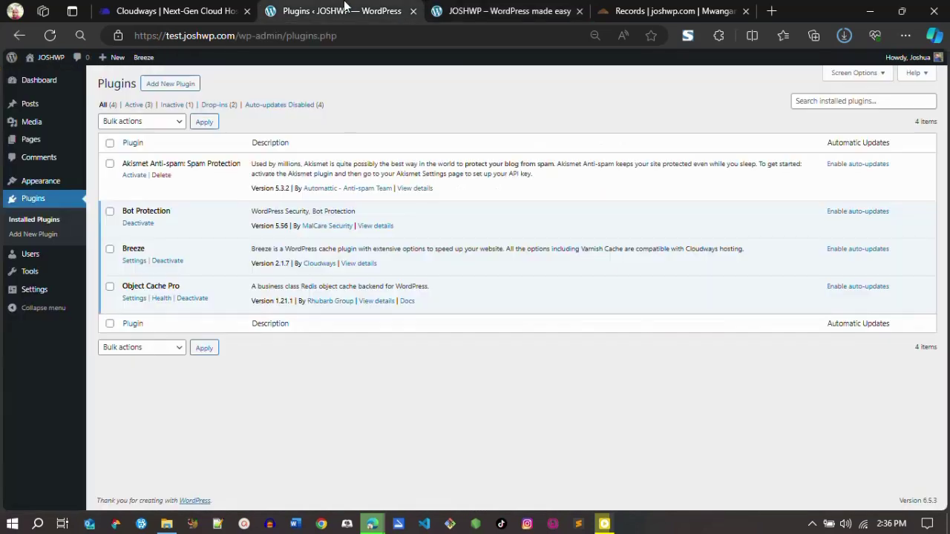
mouse_move(40, 186)
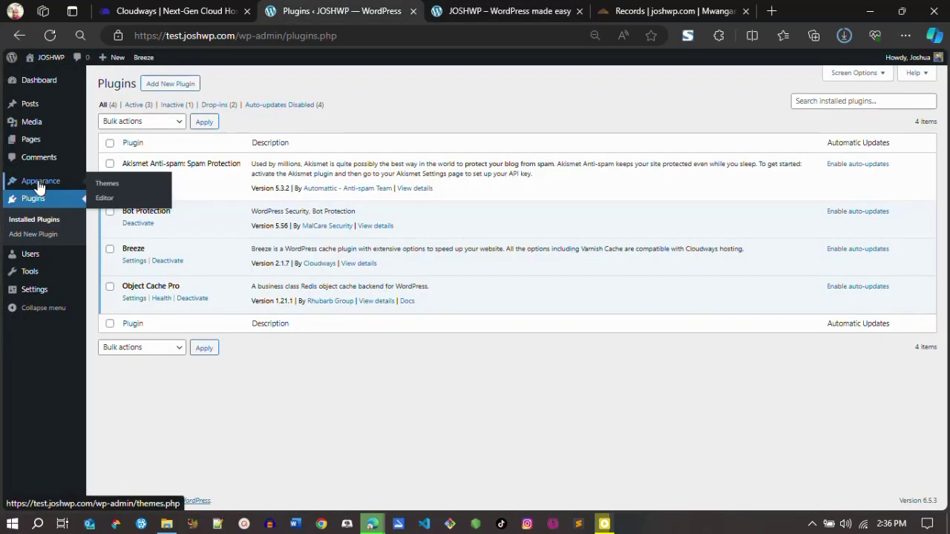
click(104, 190)
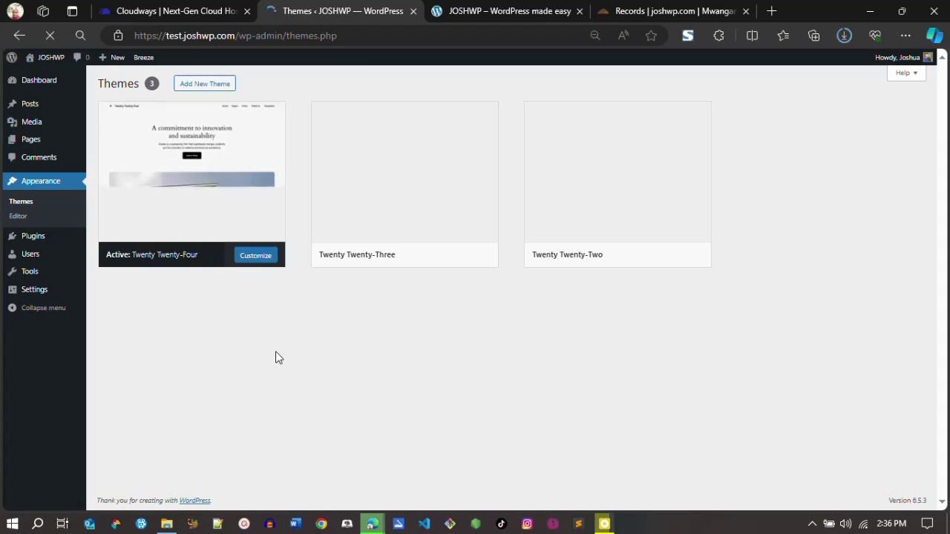
mouse_move(397, 201)
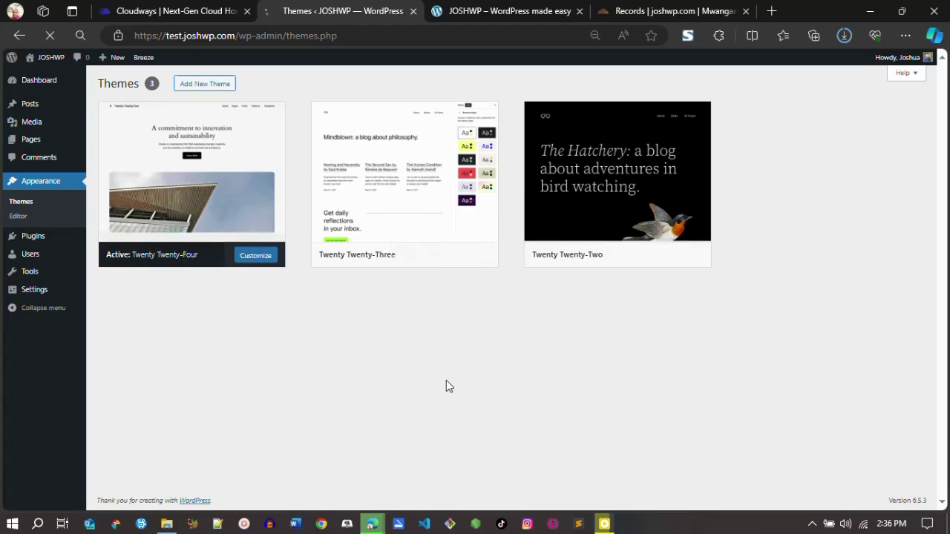
mouse_move(611, 184)
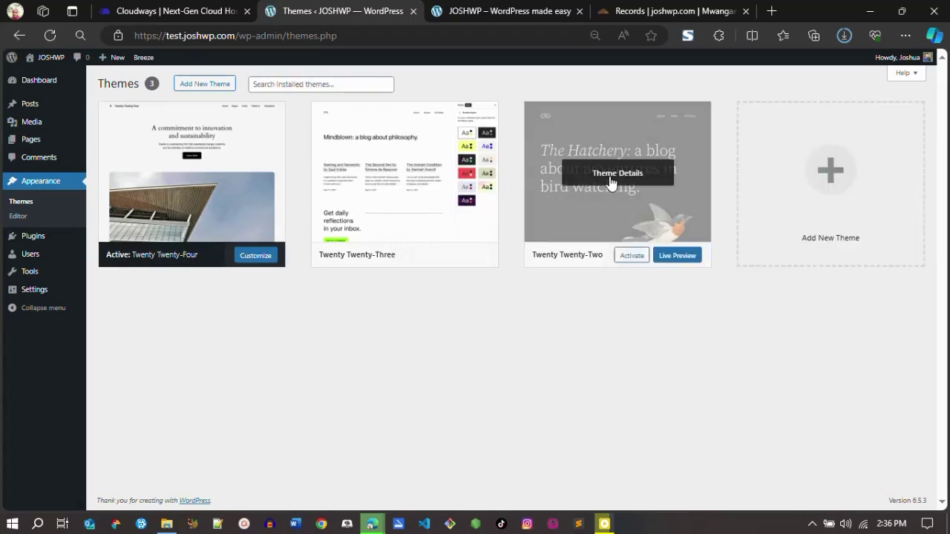
click(630, 220)
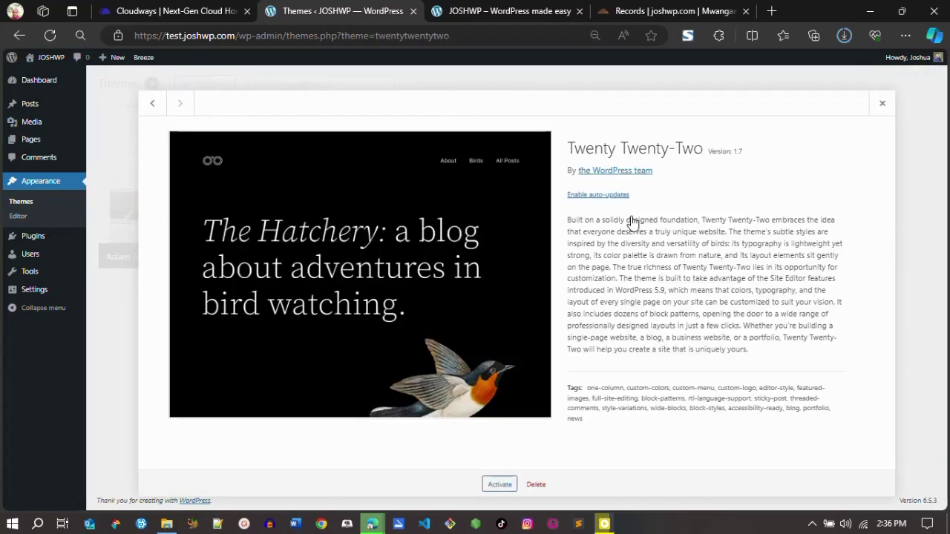
click(535, 483)
click(551, 138)
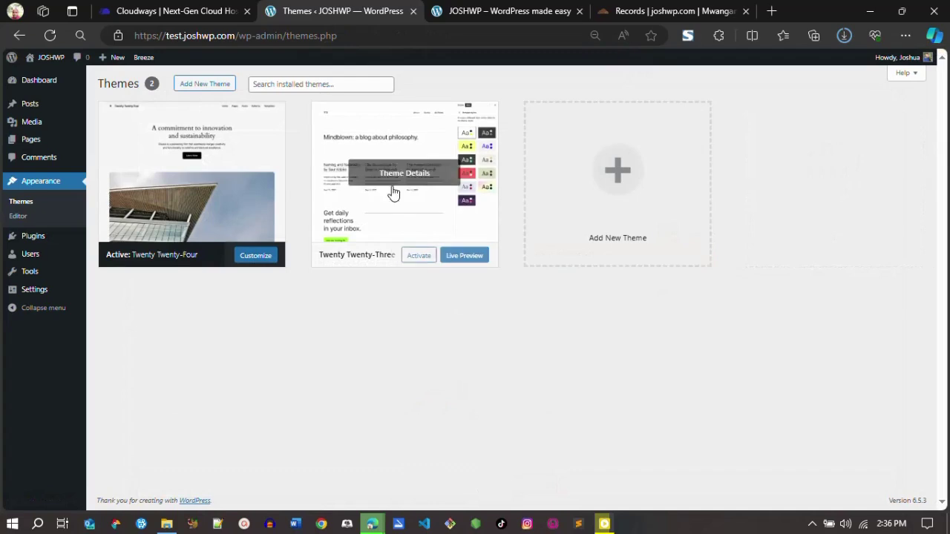
Delete the inactive Twenty Twenty-Three theme
click(408, 150)
click(537, 483)
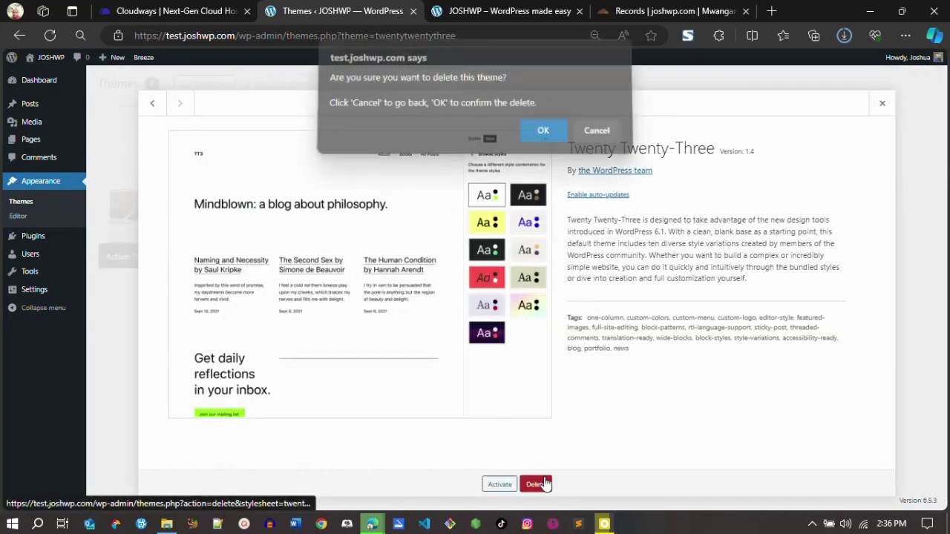
click(543, 138)
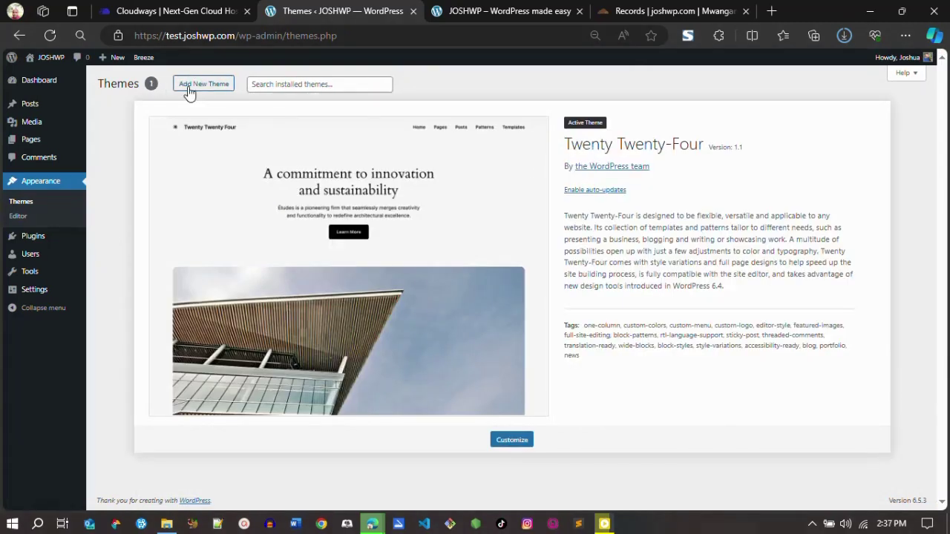
Add the Kadence theme from the popular themes, installing and activating it
click(203, 85)
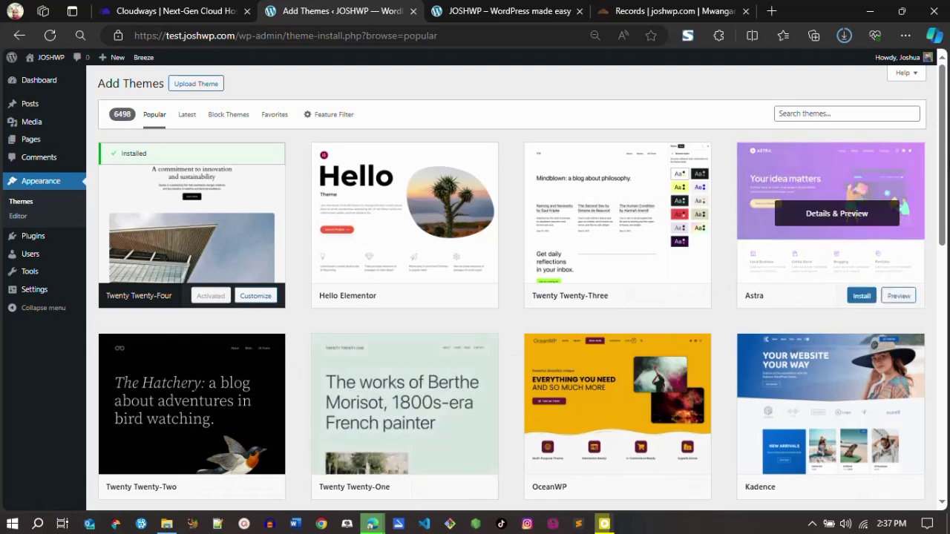
scroll(481, 282, down, 3)
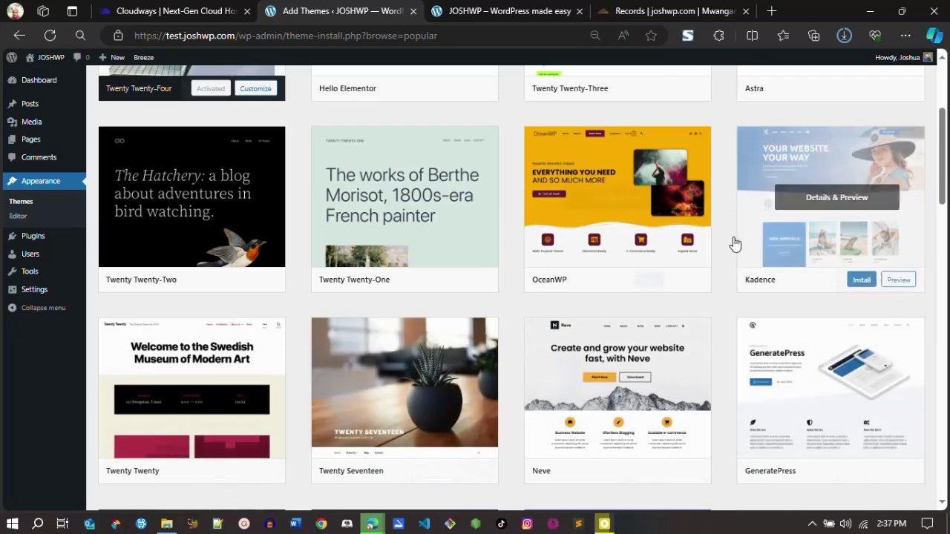
click(863, 285)
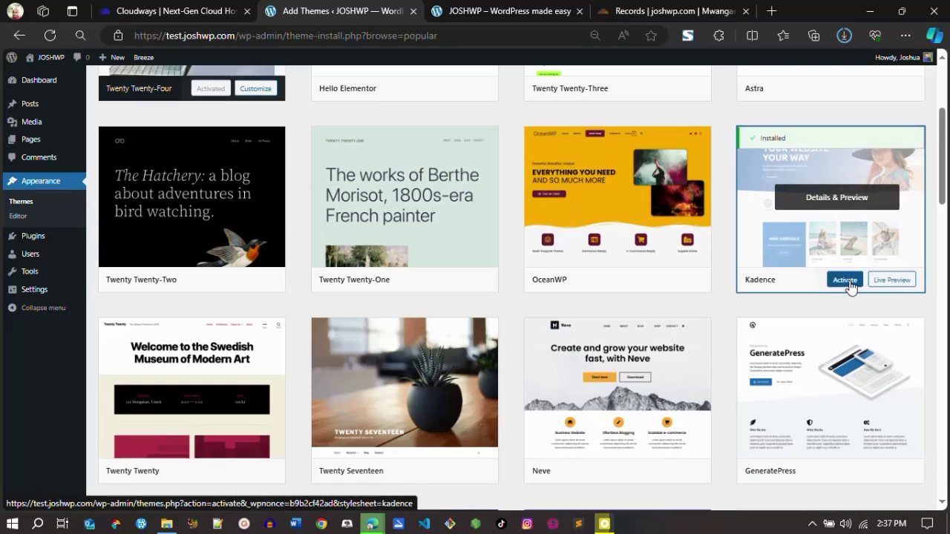
click(851, 286)
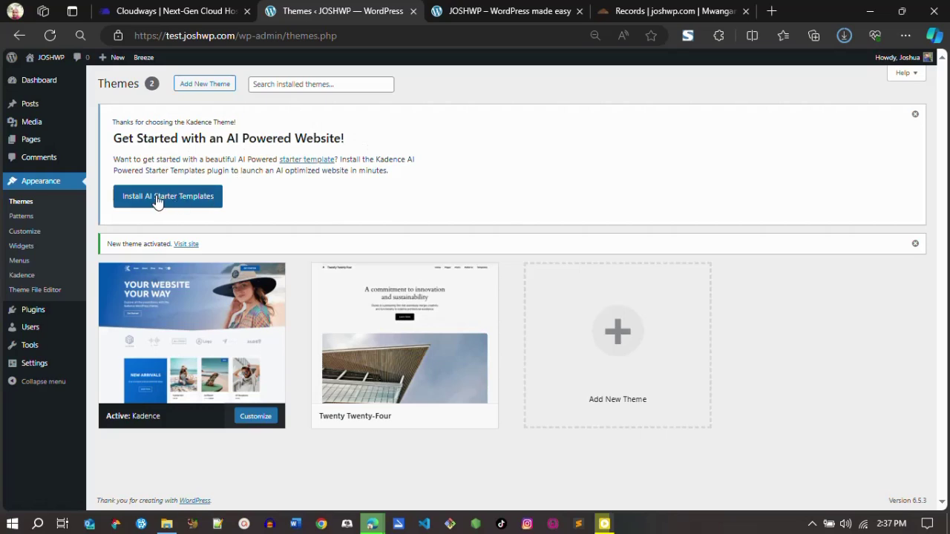
Install Kadence's AI Starter Templates plugin and open the Classic Starter Templates library
click(157, 199)
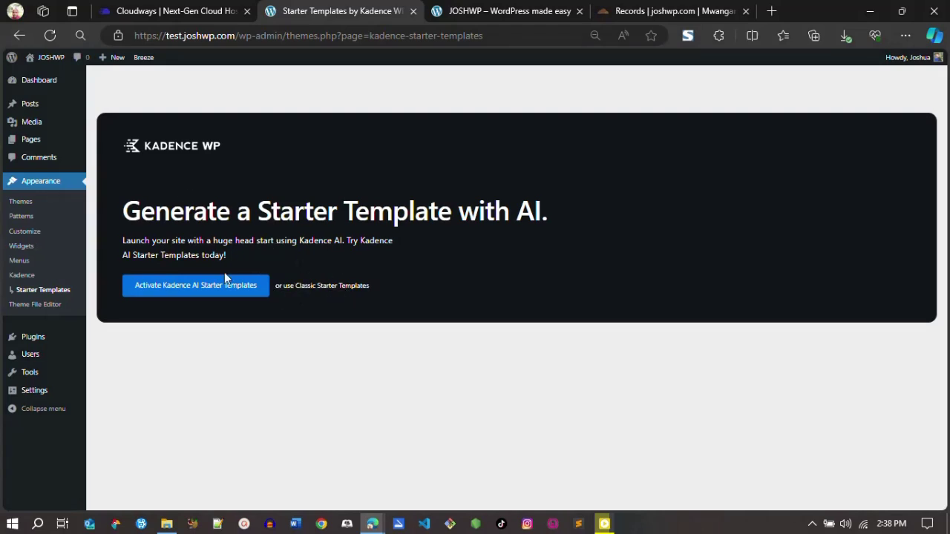
click(329, 288)
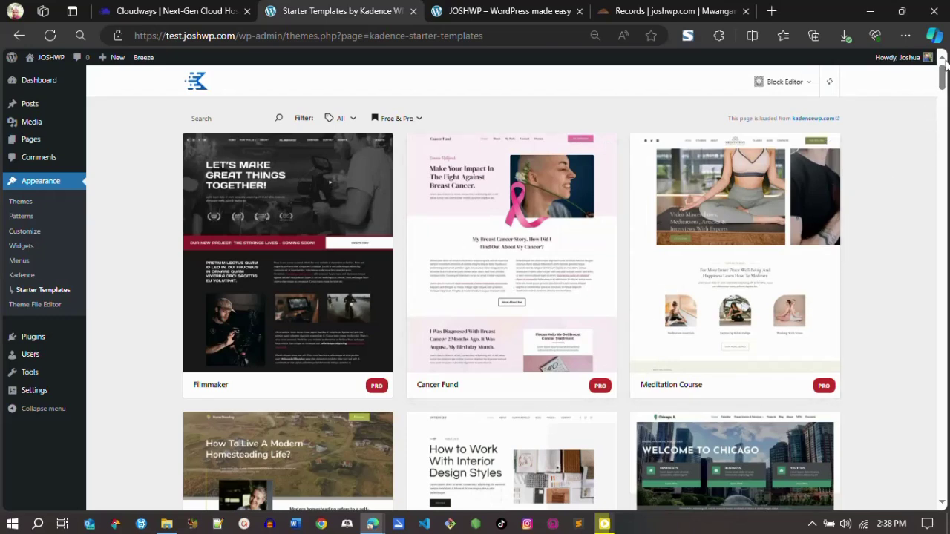
scroll(945, 70, down, 5)
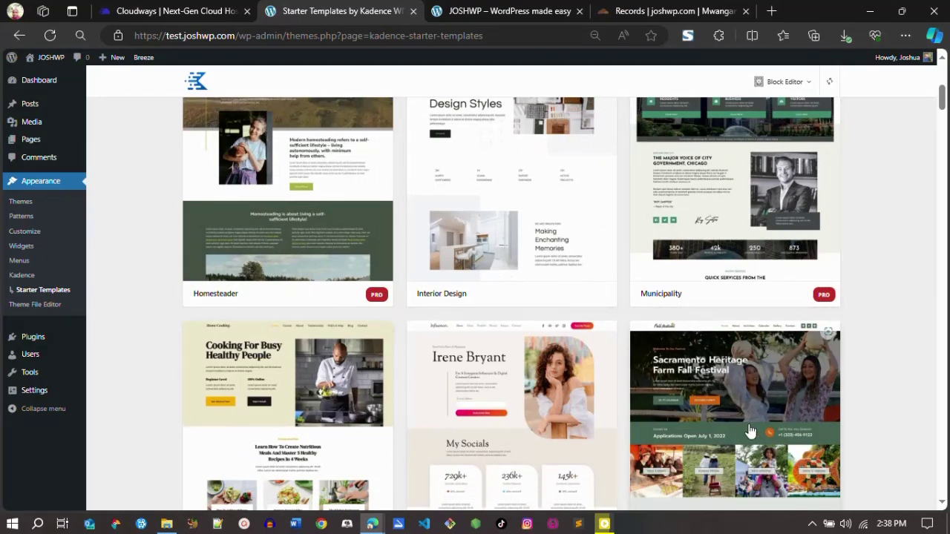
drag(946, 98, 946, 63)
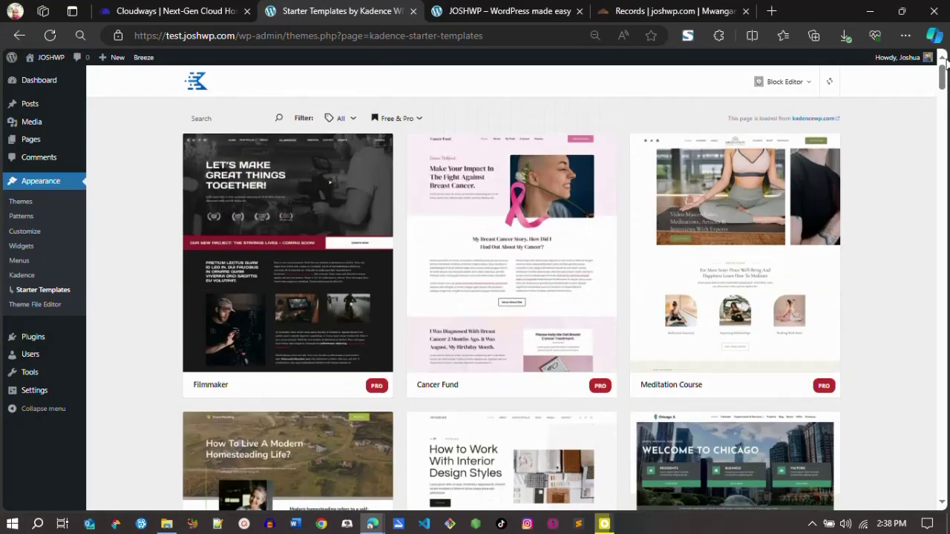
Filter the Kadence starter templates to Free Only and browse the available designs
click(418, 126)
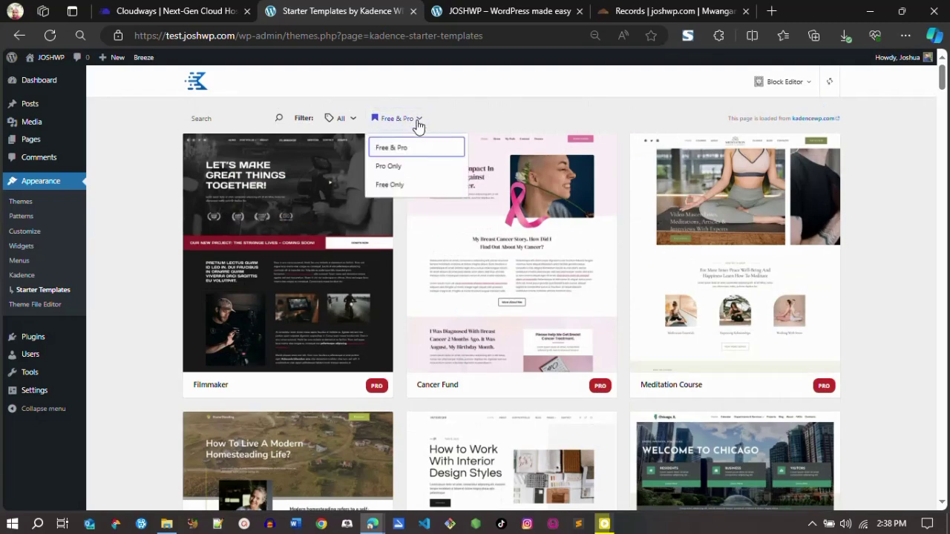
click(401, 187)
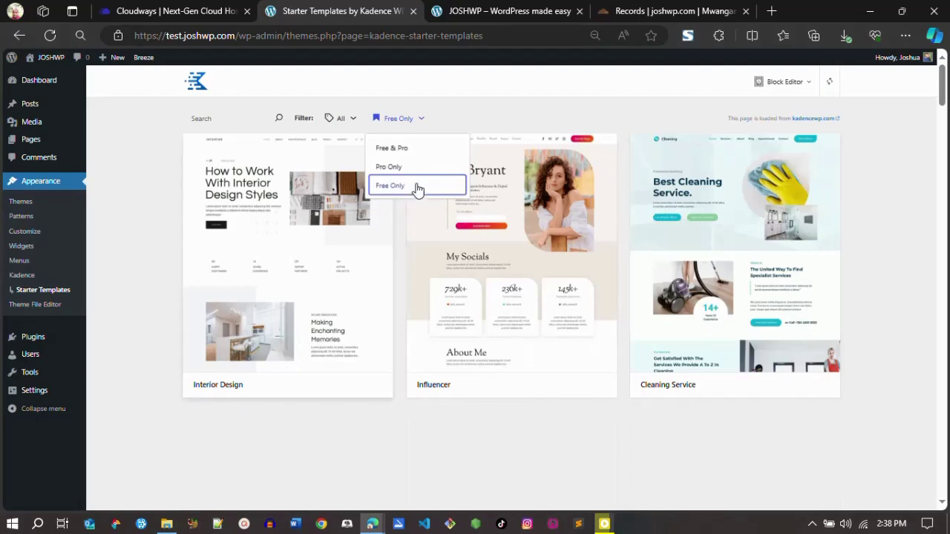
click(929, 239)
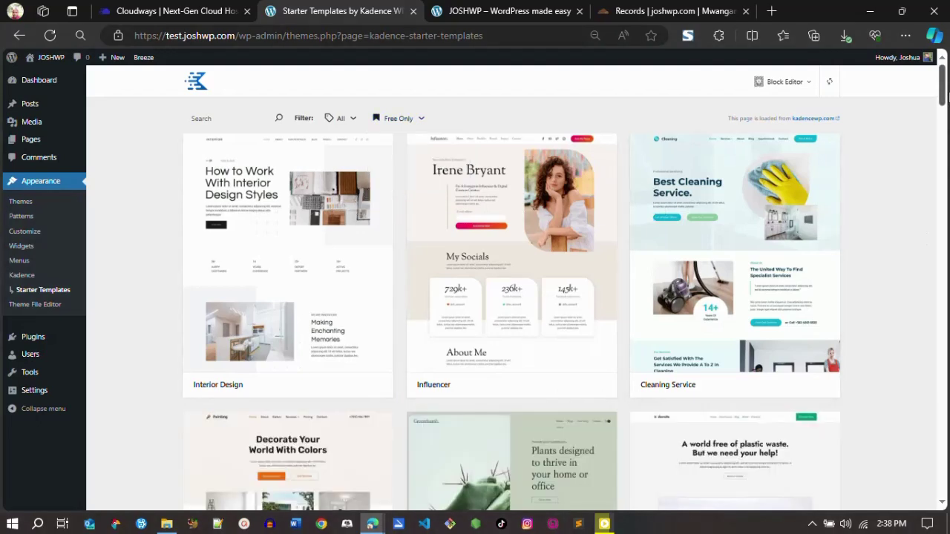
mouse_move(947, 101)
mouse_down()
mouse_move(947, 183)
mouse_move(947, 89)
mouse_up()
drag(942, 98, 942, 222)
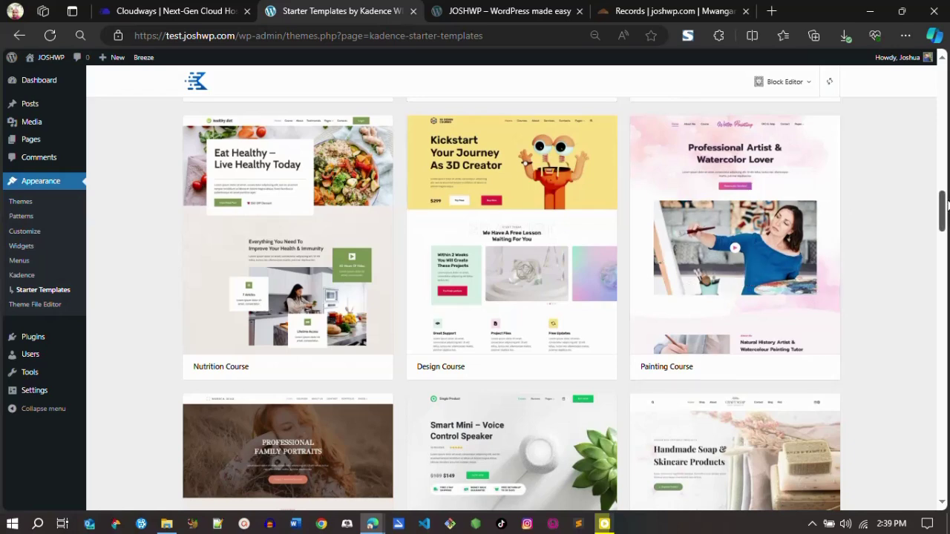
Look through the free starter templates and choose the Influencer template
drag(943, 212, 945, 231)
mouse_move(681, 361)
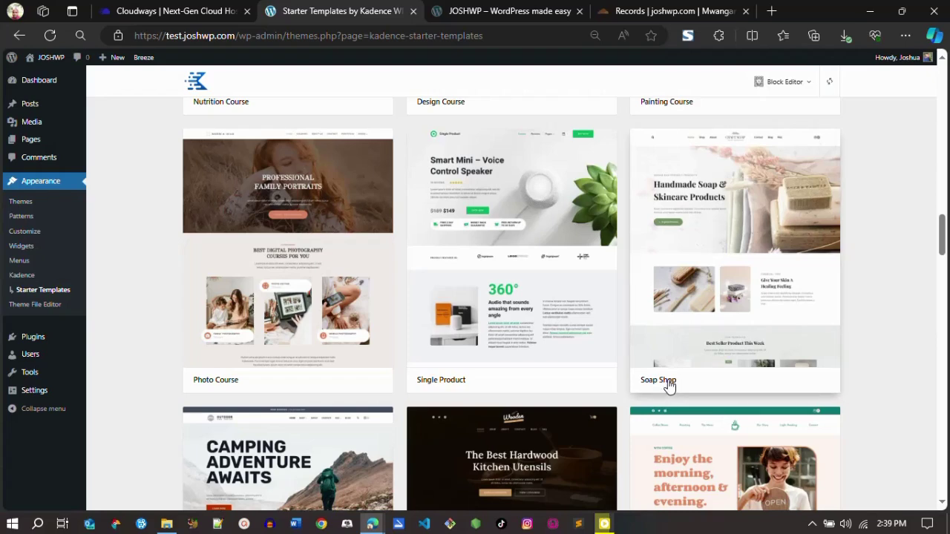
drag(945, 234, 940, 339)
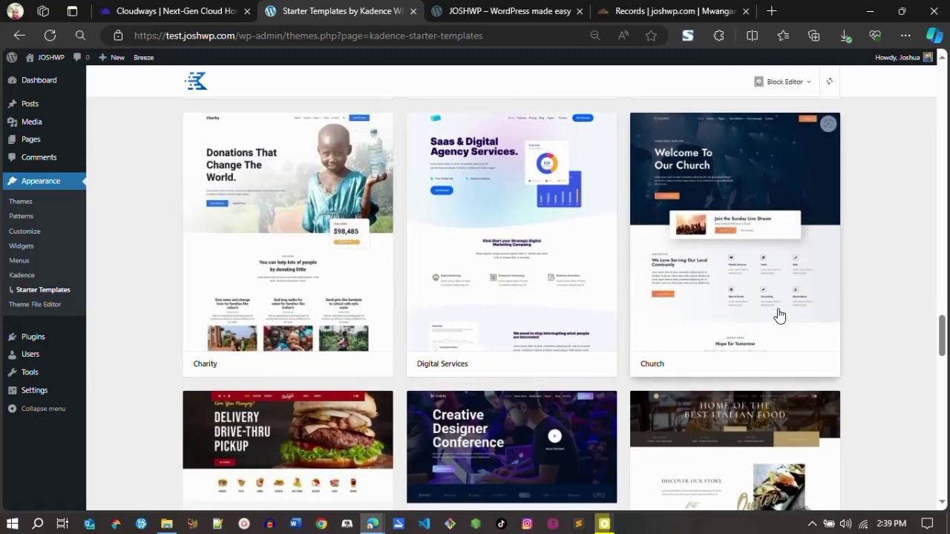
drag(944, 344, 945, 374)
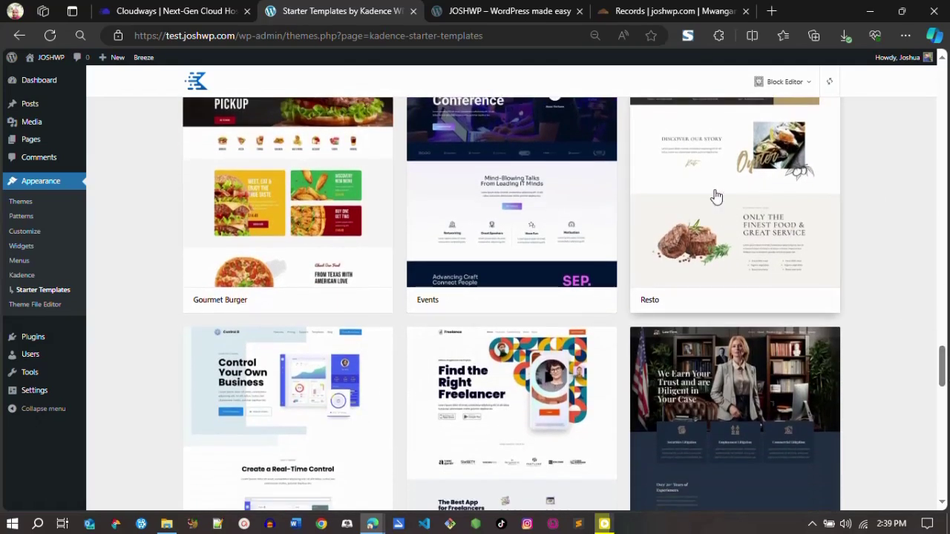
drag(946, 373, 946, 395)
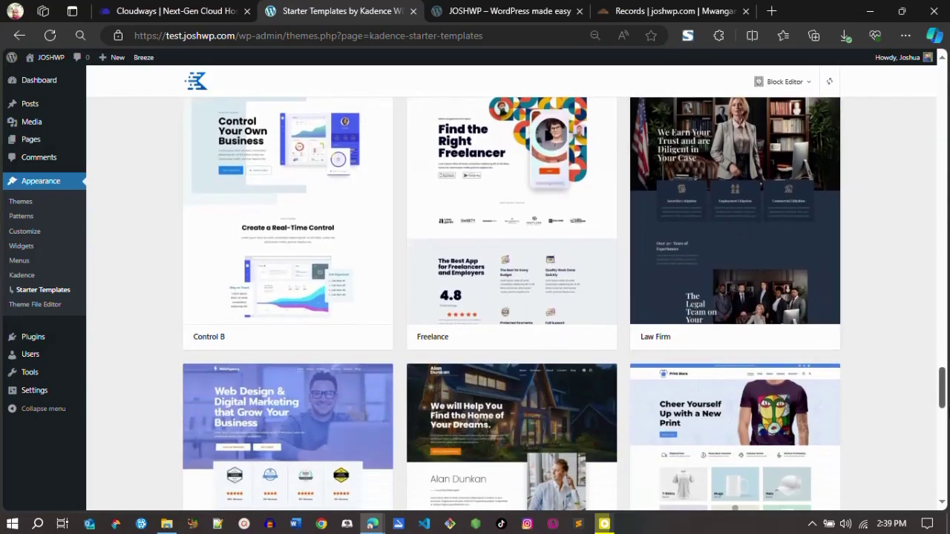
drag(944, 401, 944, 85)
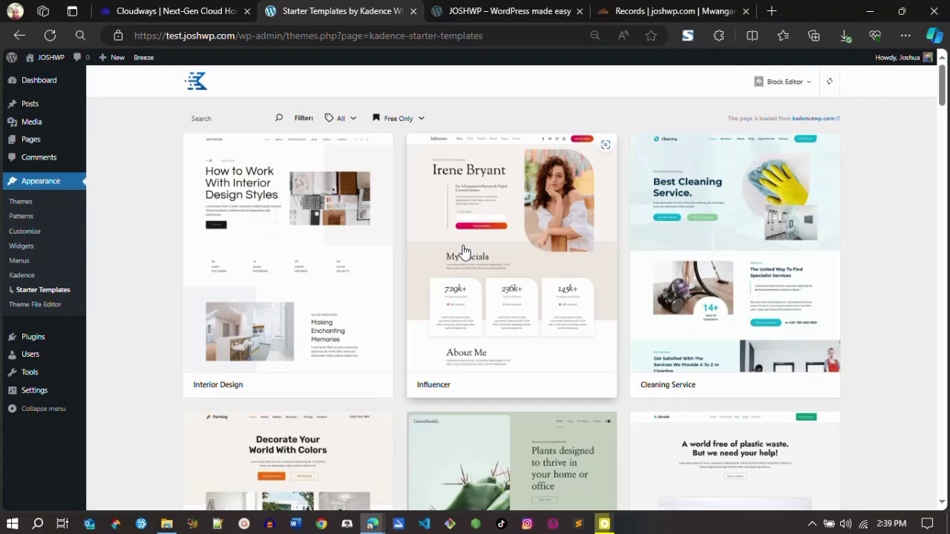
click(449, 282)
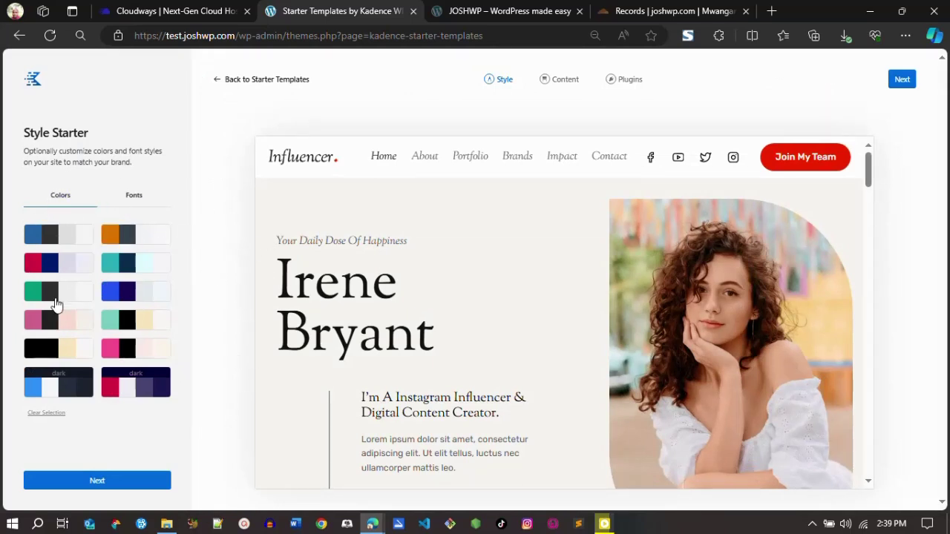
Try several color palettes on the Influencer template preview and clear the palette selection
click(125, 297)
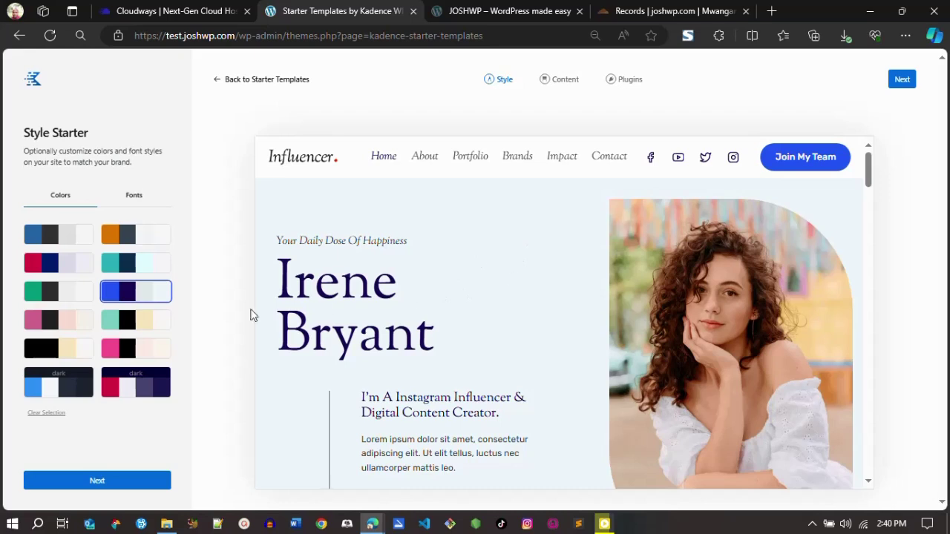
click(123, 264)
click(131, 239)
click(59, 236)
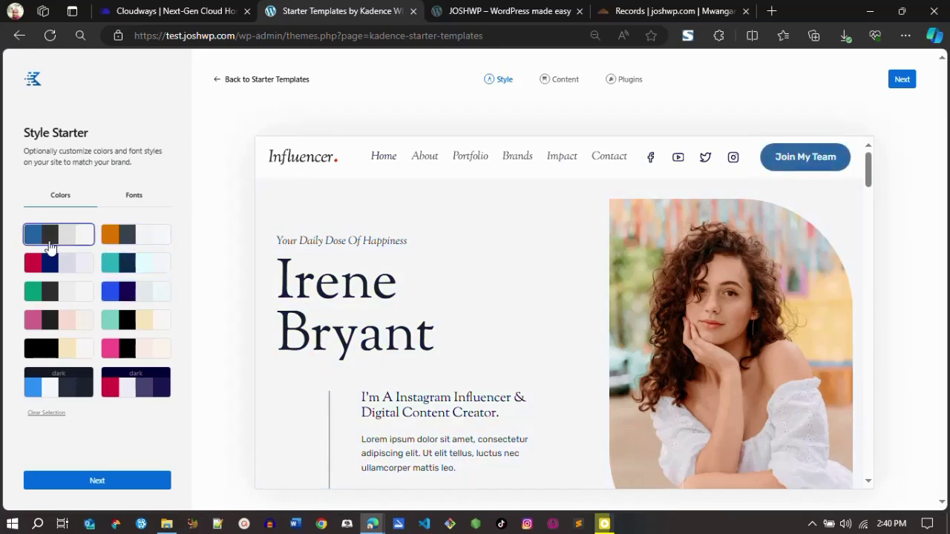
click(46, 269)
click(49, 299)
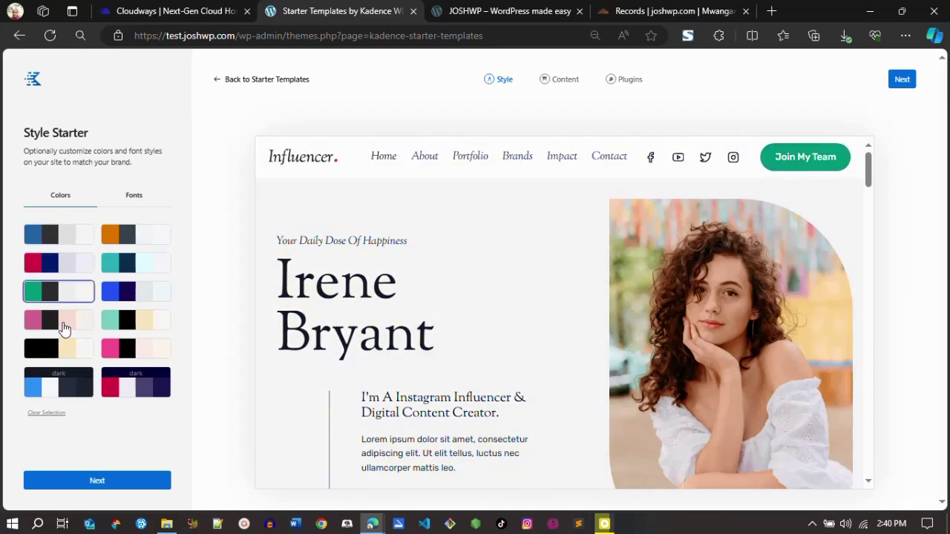
click(63, 326)
click(63, 349)
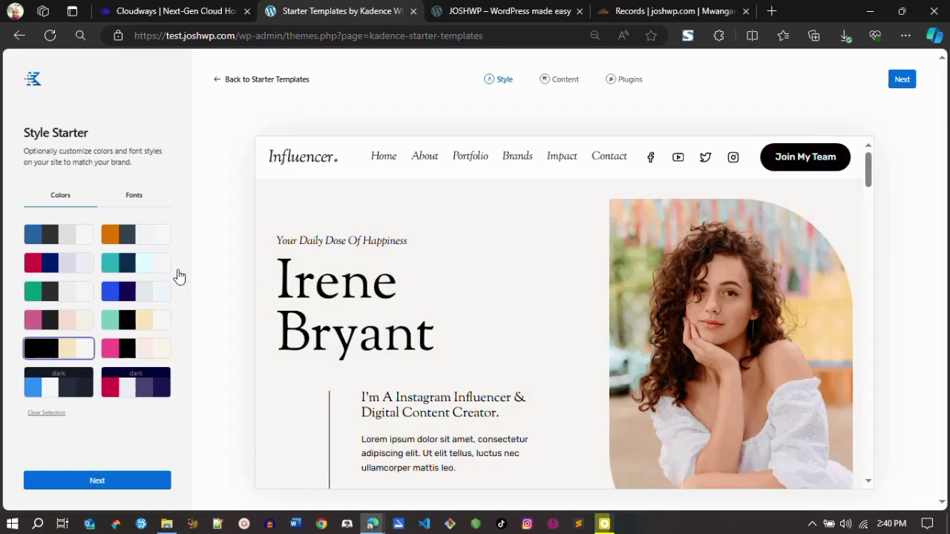
click(141, 266)
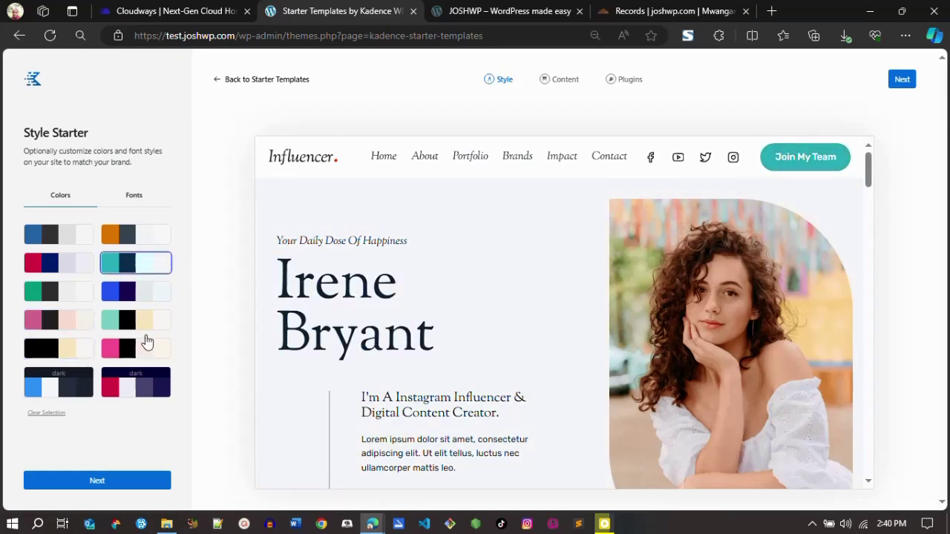
click(41, 416)
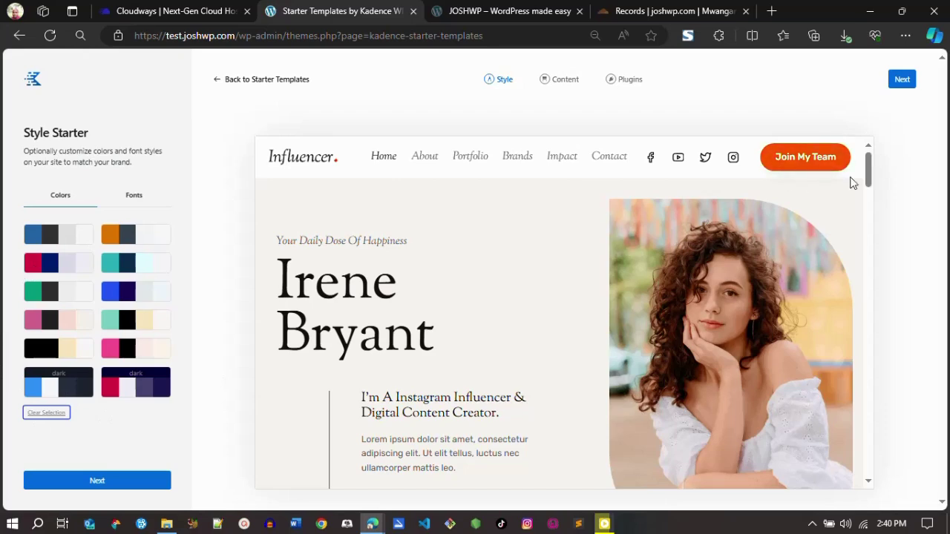
Look over the full template preview and continue to the content options with the default style
drag(870, 180, 852, 477)
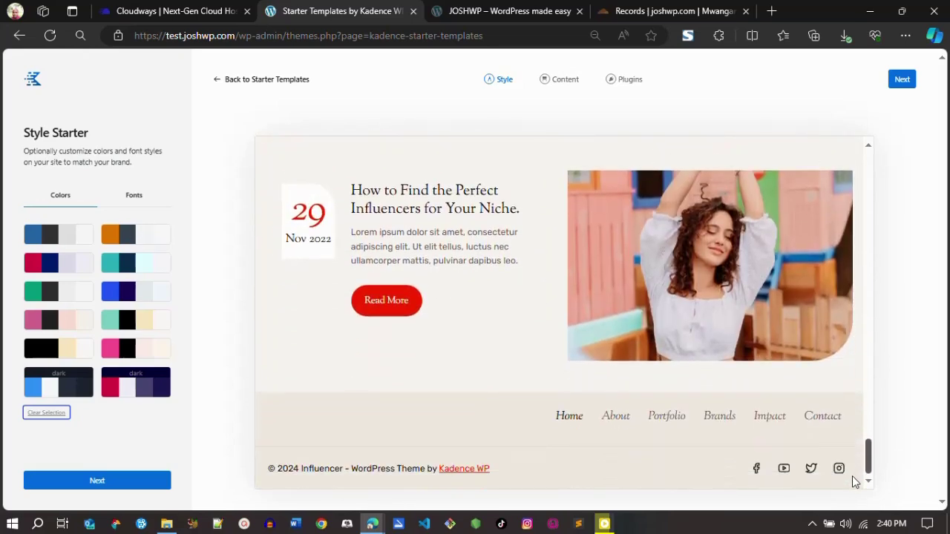
drag(852, 476, 877, 147)
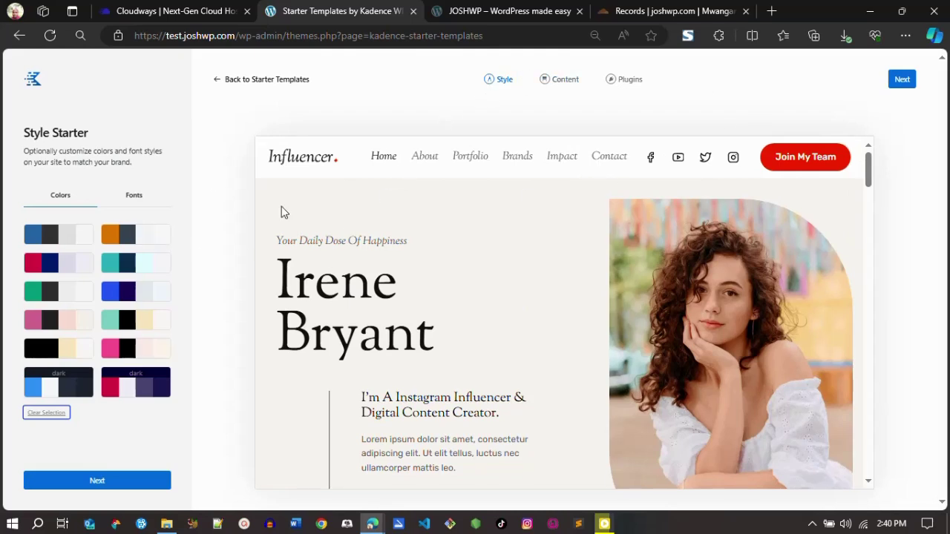
click(71, 484)
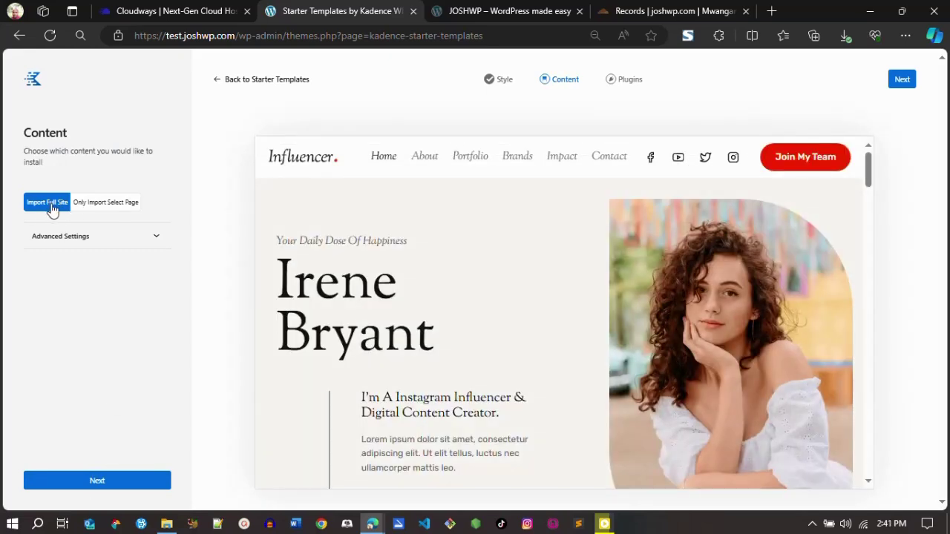
Check which pages can be imported individually, choose to import the full site, and continue to the plugin selection
click(93, 208)
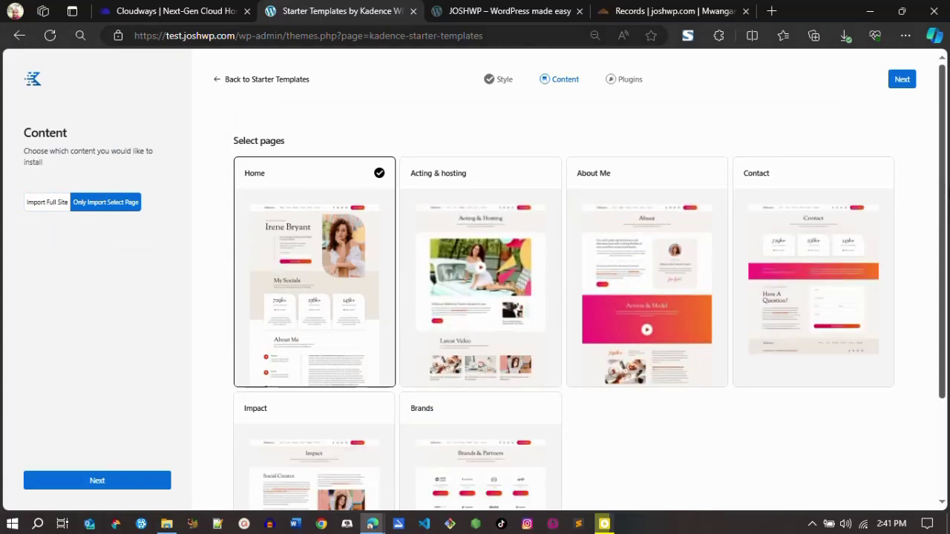
scroll(767, 270, down, 2)
scroll(604, 360, down, 2)
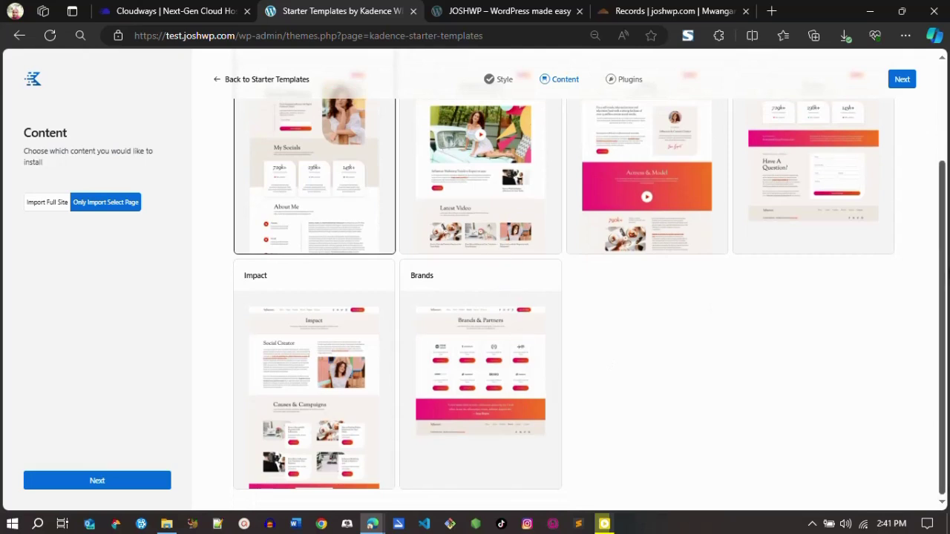
scroll(932, 118, up, 4)
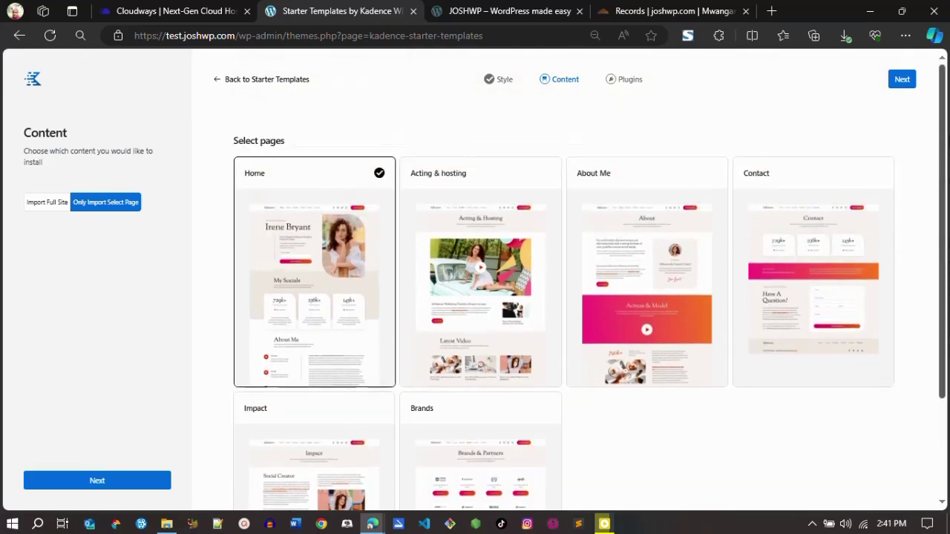
click(43, 201)
click(94, 481)
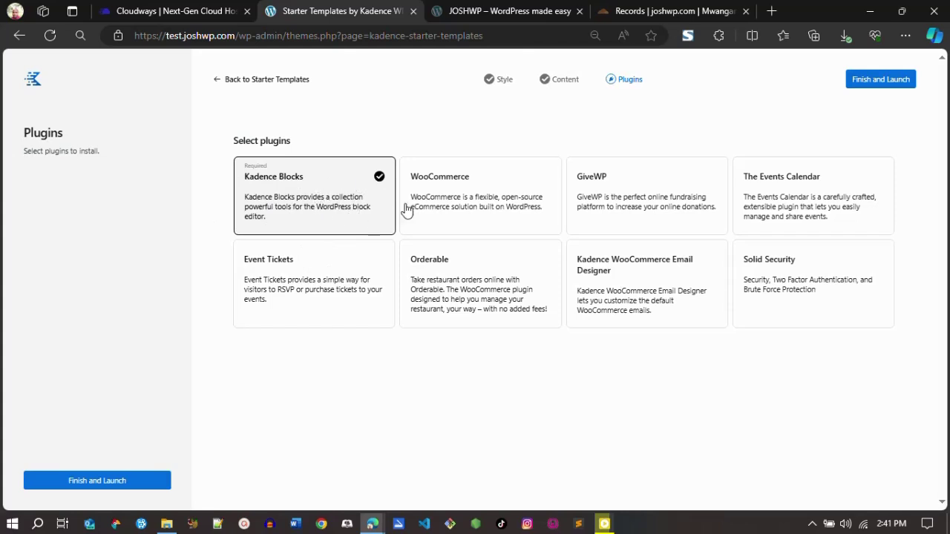
Import the Influencer template with only the required Kadence Blocks plugin and open the finished site
click(870, 85)
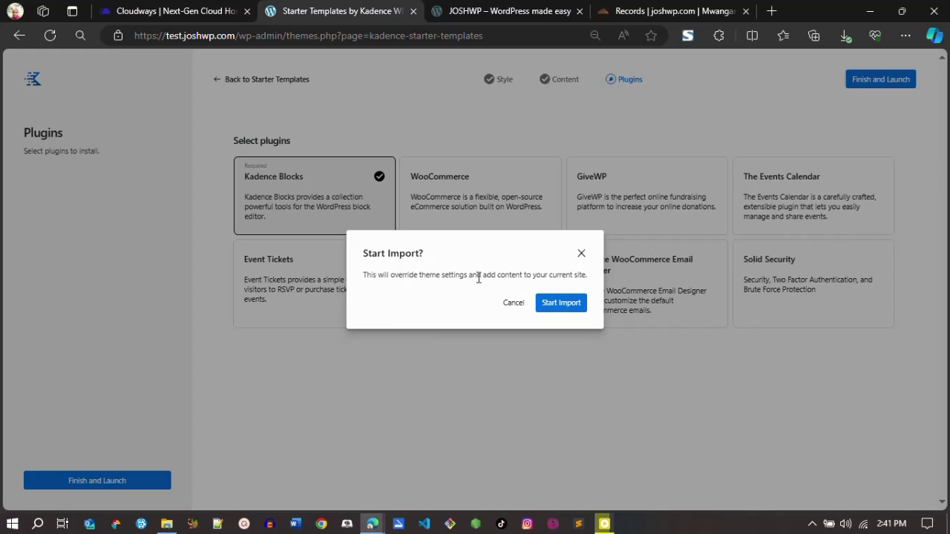
click(558, 304)
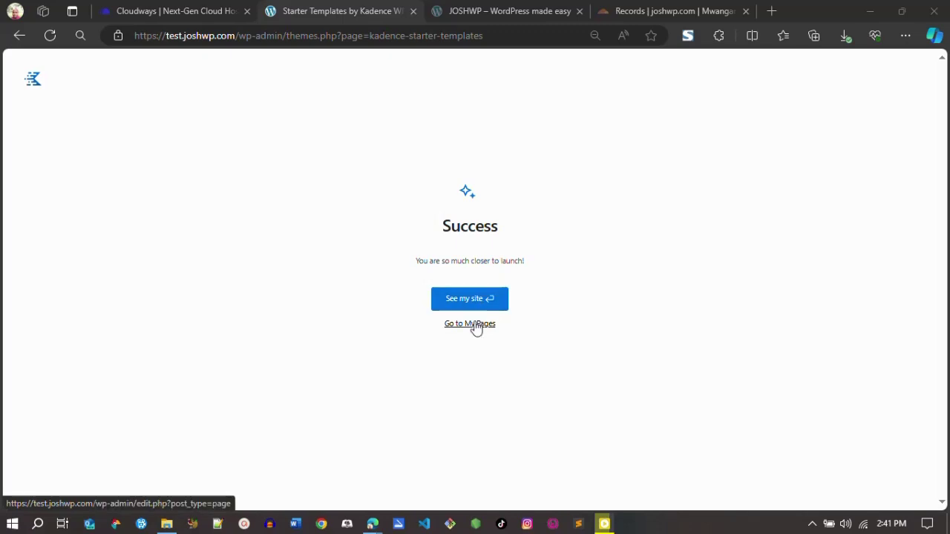
click(466, 304)
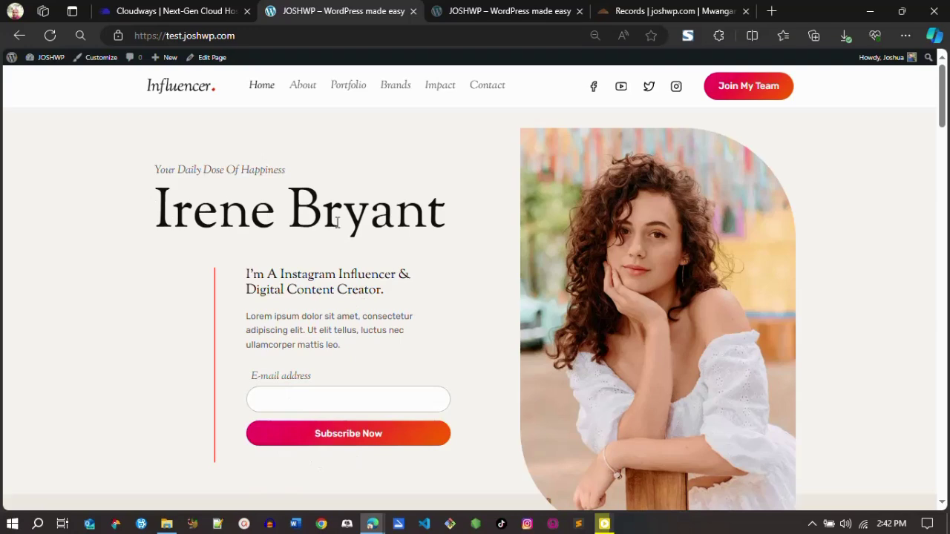
Examine the imported site's home page sections and the About page down to its gallery and footer
drag(945, 99, 947, 166)
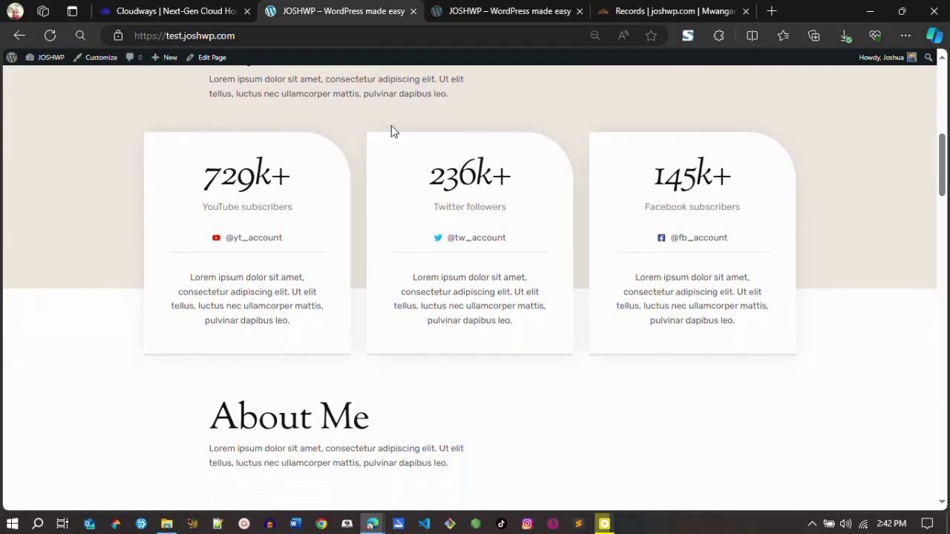
drag(945, 162, 944, 213)
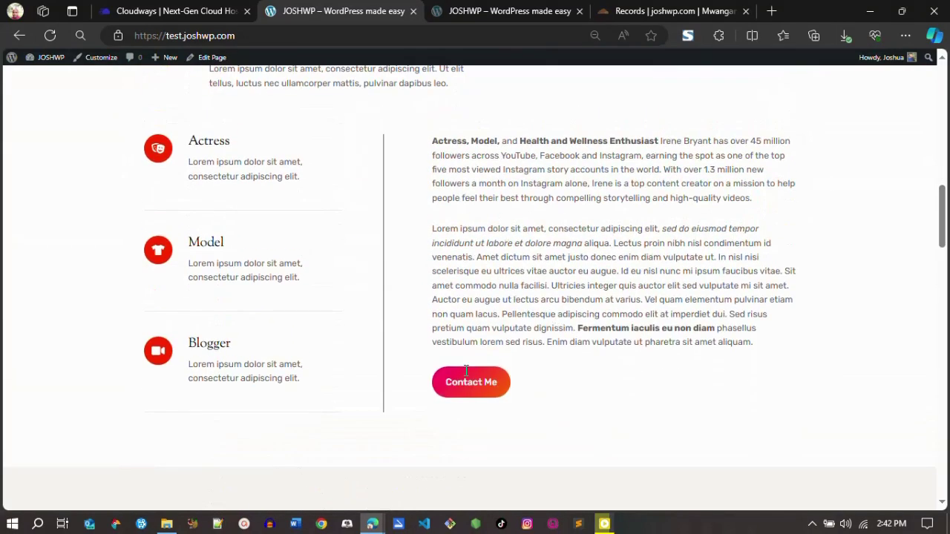
drag(946, 232, 941, 97)
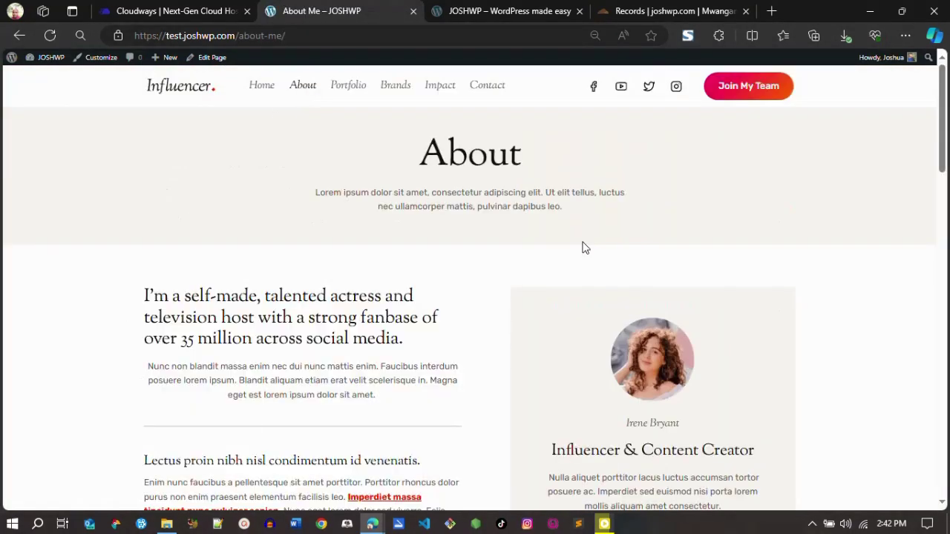
scroll(830, 148, down, 3)
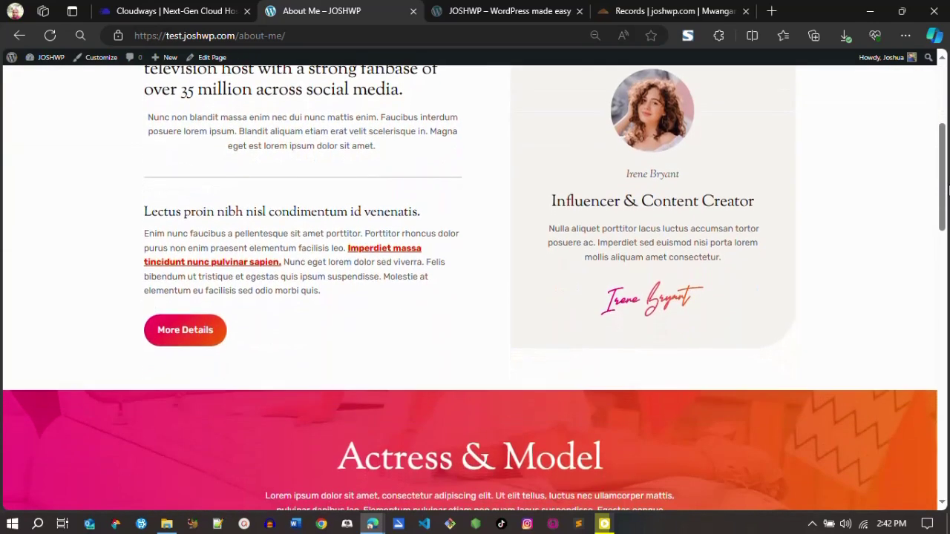
scroll(475, 282, up, 3)
scroll(475, 290, down, 8)
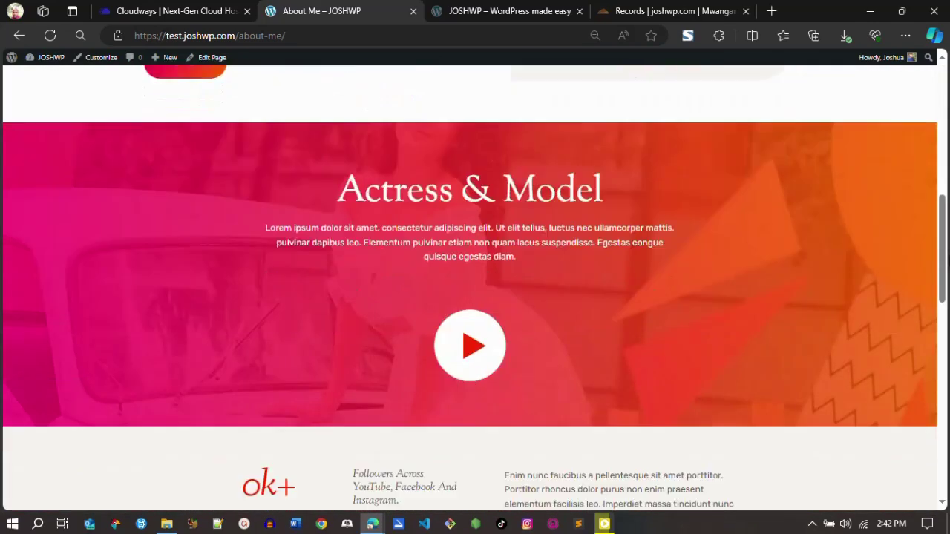
scroll(475, 289, down, 4)
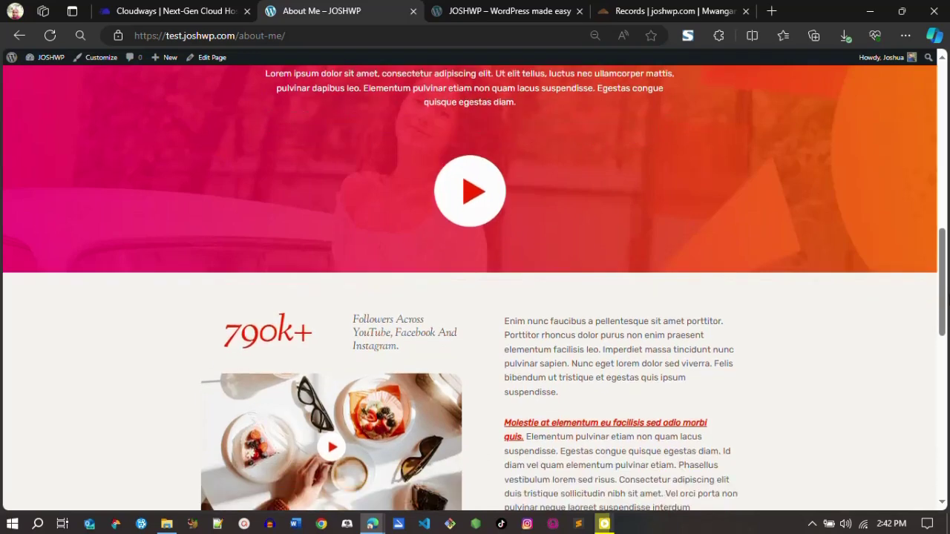
scroll(947, 423, down, 4)
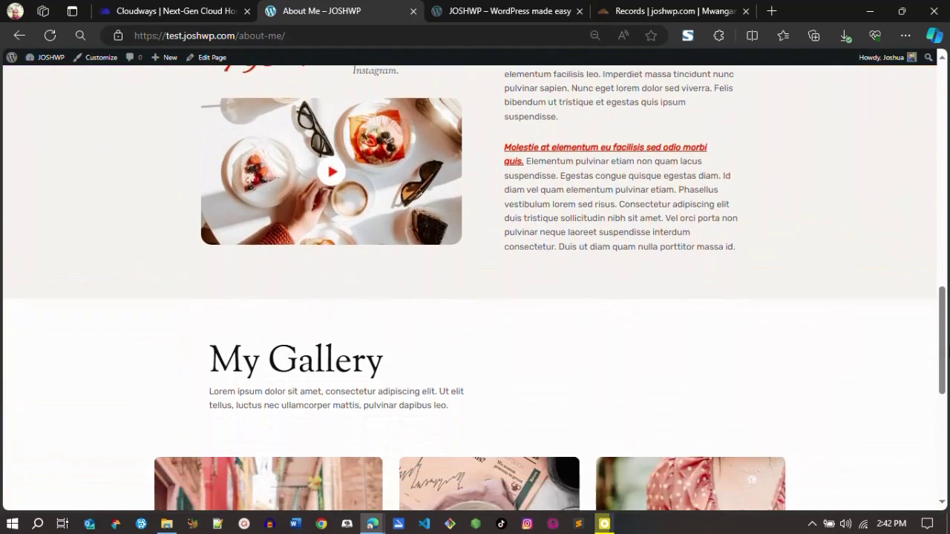
scroll(947, 423, down, 2)
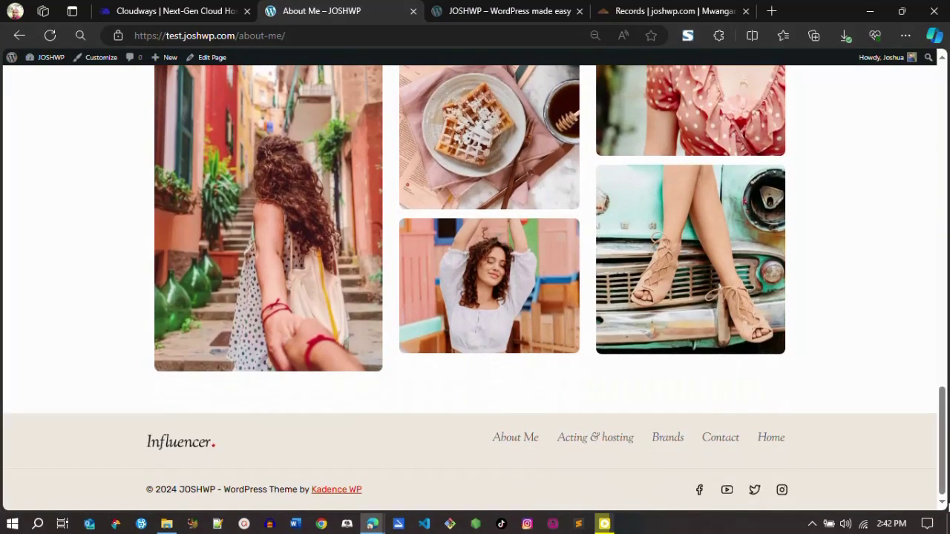
scroll(526, 77, up, 20)
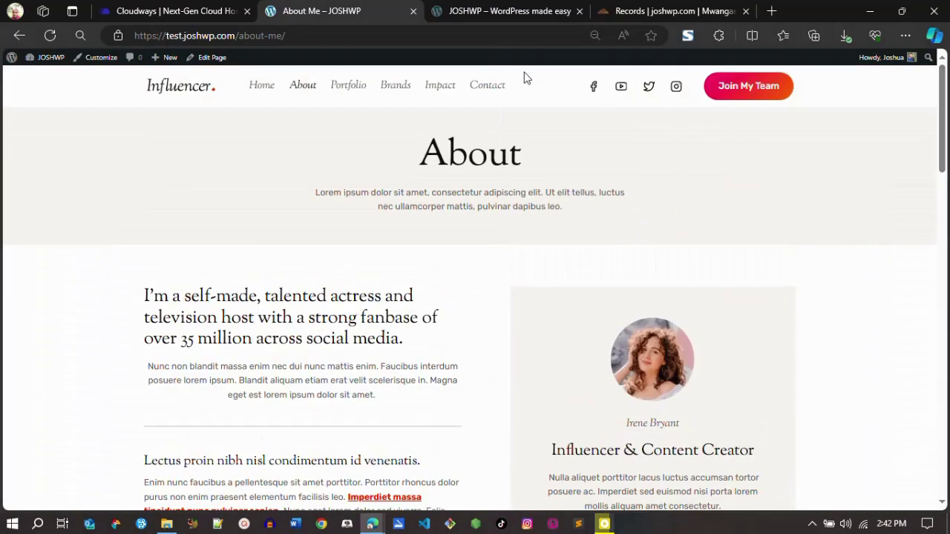
Examine the Portfolio page's acting and video sections, and open the Brands page
click(345, 88)
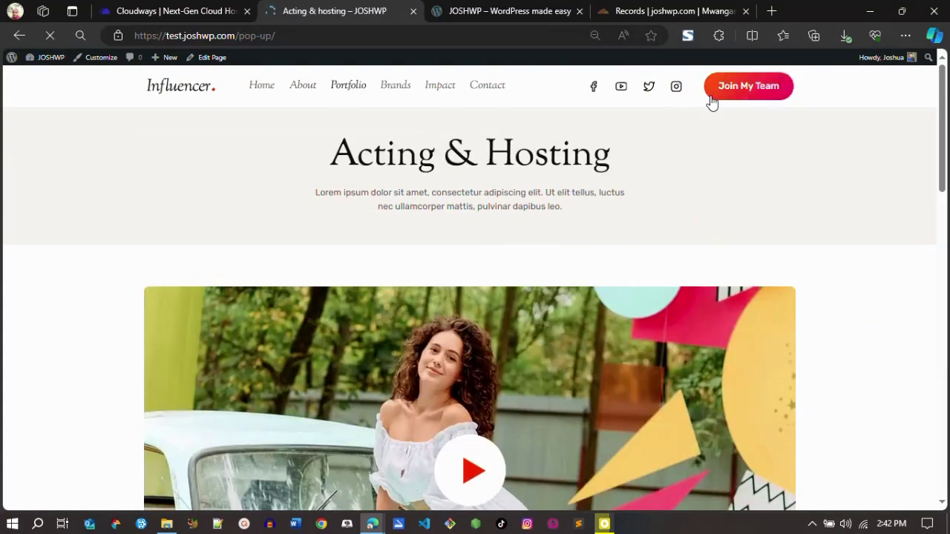
scroll(475, 289, down, 20)
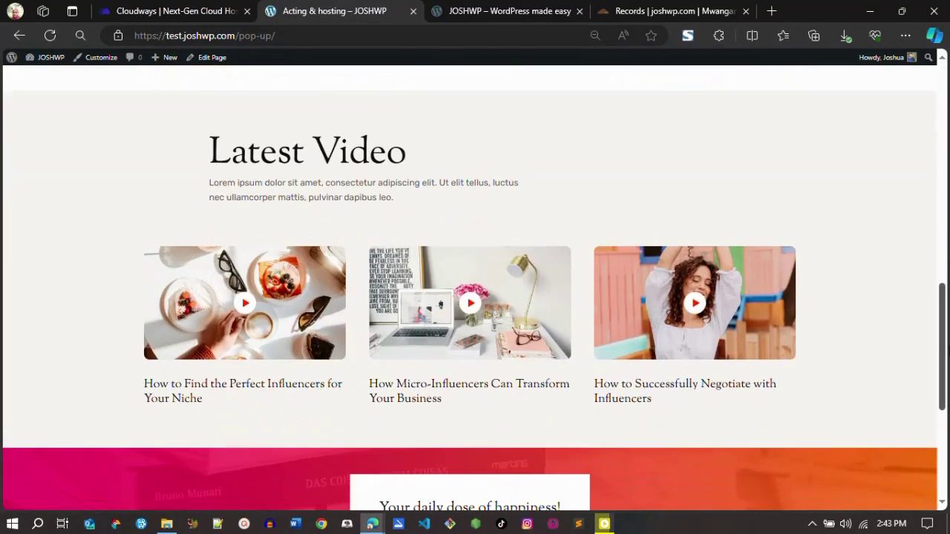
scroll(475, 289, up, 7)
scroll(475, 289, down, 5)
scroll(475, 289, up, 7)
scroll(475, 290, up, 5)
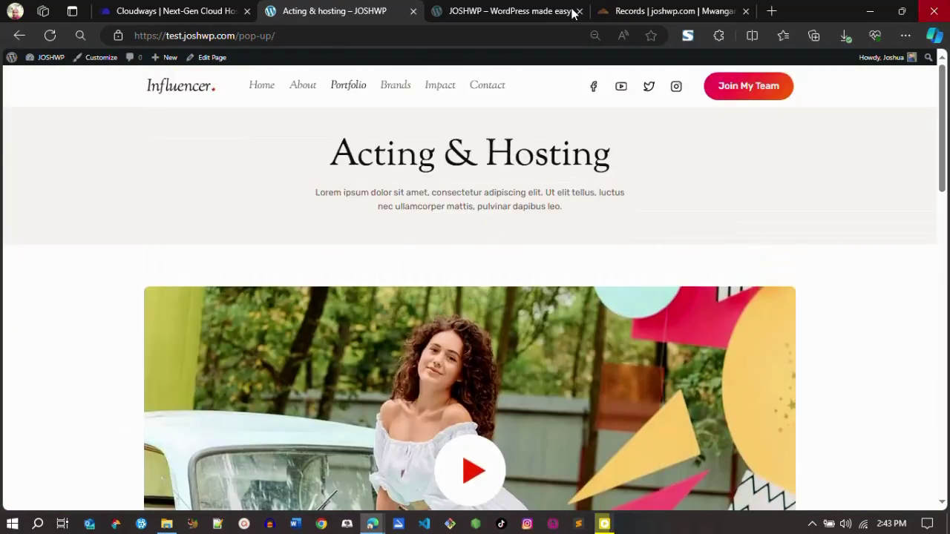
click(391, 90)
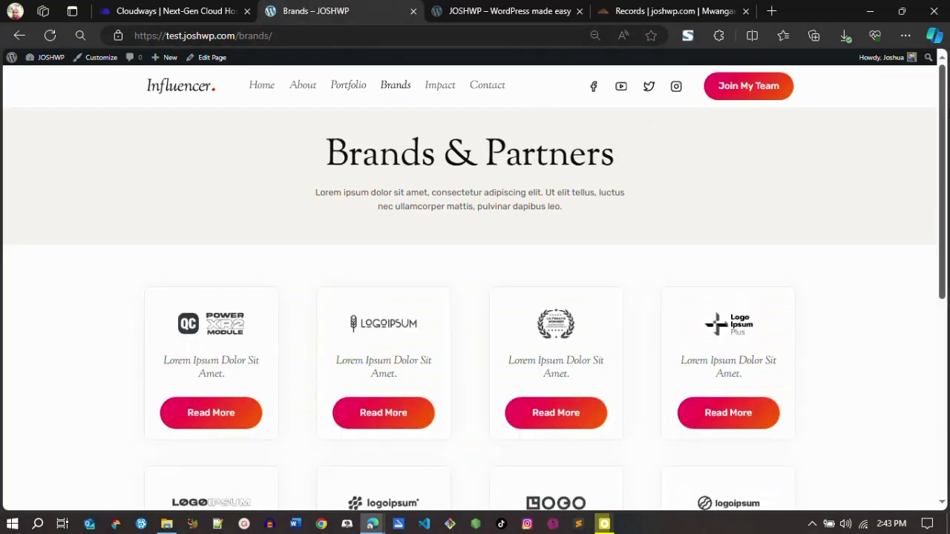
Examine the Brands page down its logo cards, and open the Impact page and view it down to the footer
scroll(948, 148, down, 1)
drag(947, 148, 947, 336)
scroll(474, 286, up, 5)
click(435, 89)
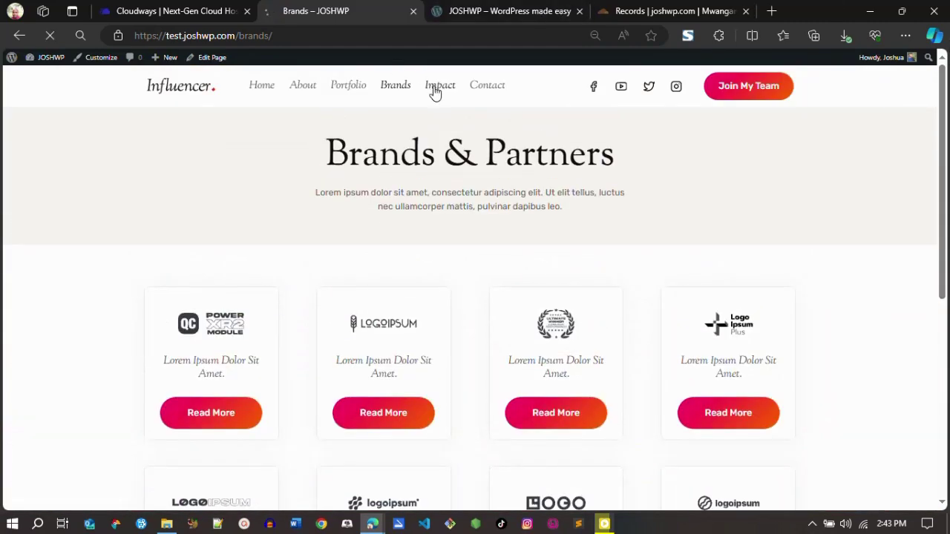
drag(941, 160, 948, 458)
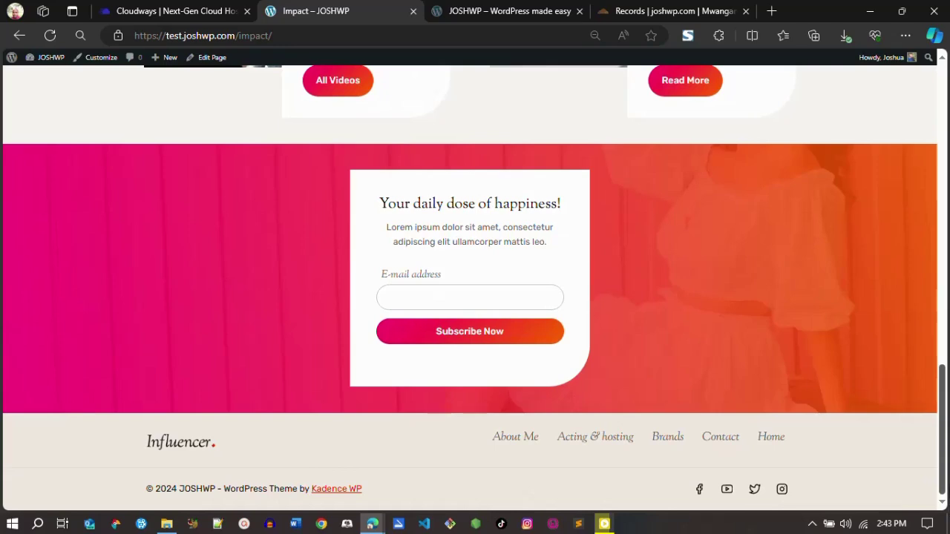
scroll(529, 60, up, 20)
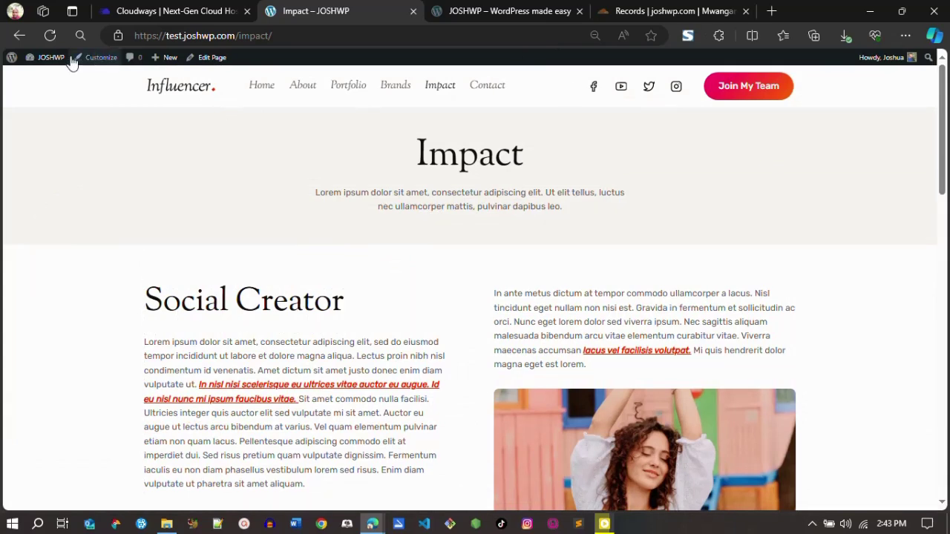
Open the site's admin dashboard, review the installed plugins, and open the list of pages
mouse_move(43, 66)
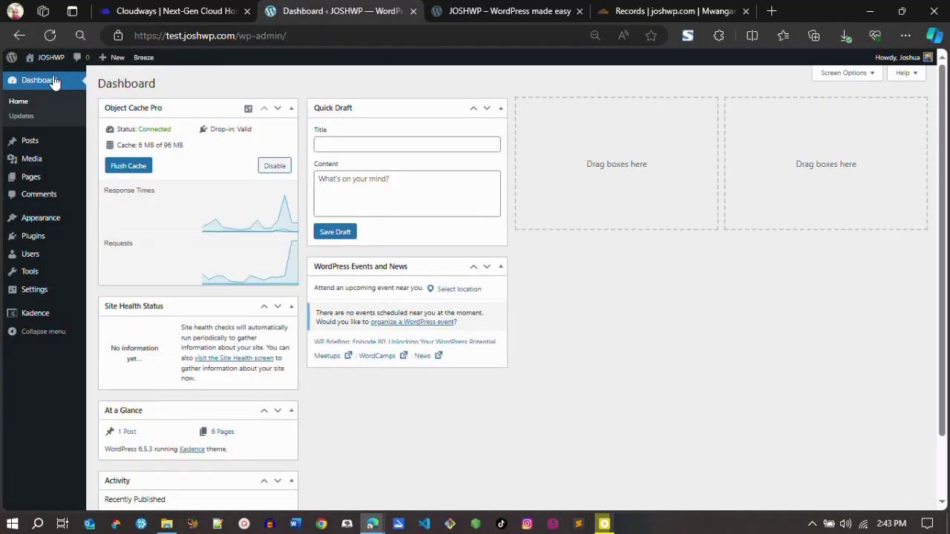
click(34, 244)
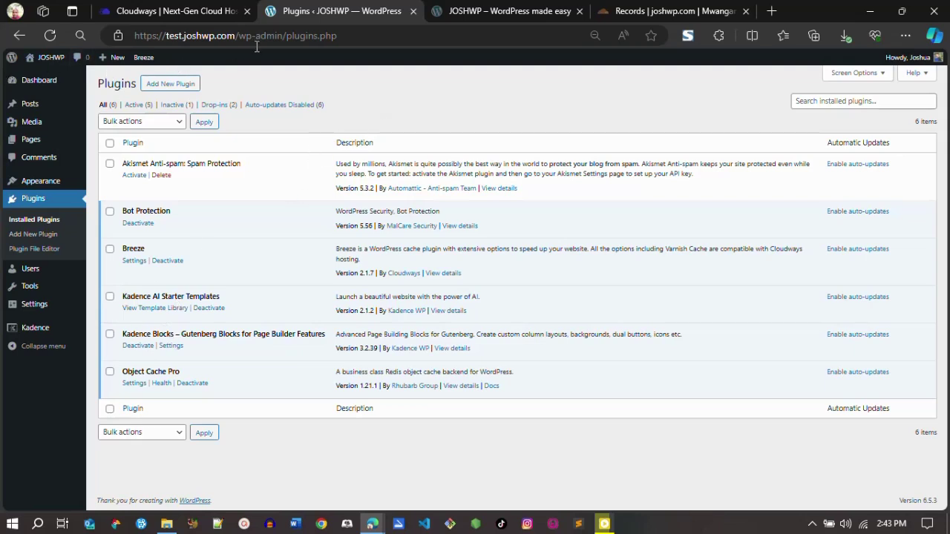
mouse_move(23, 109)
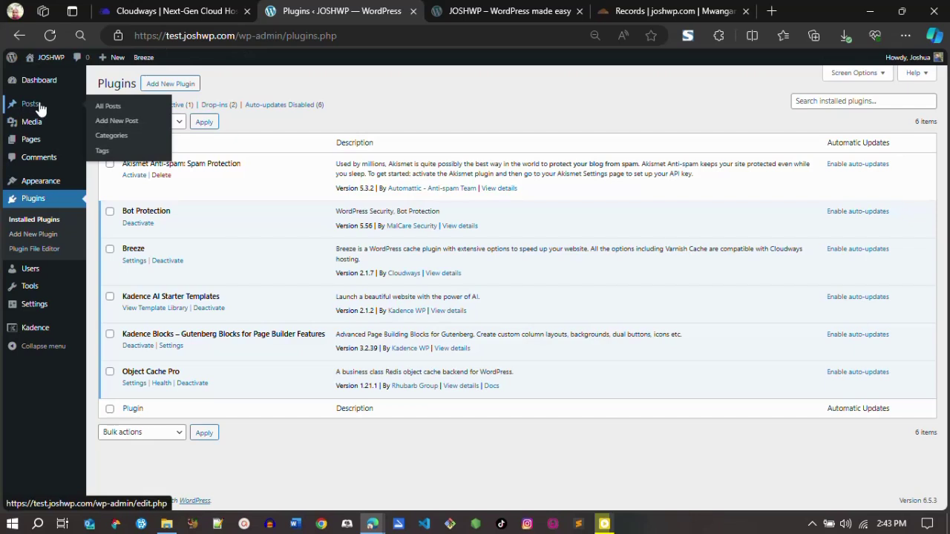
click(38, 145)
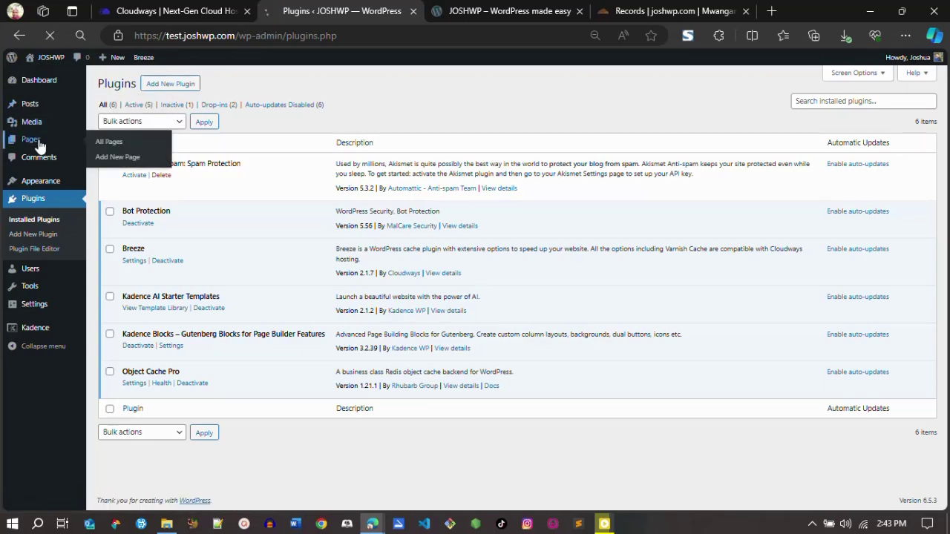
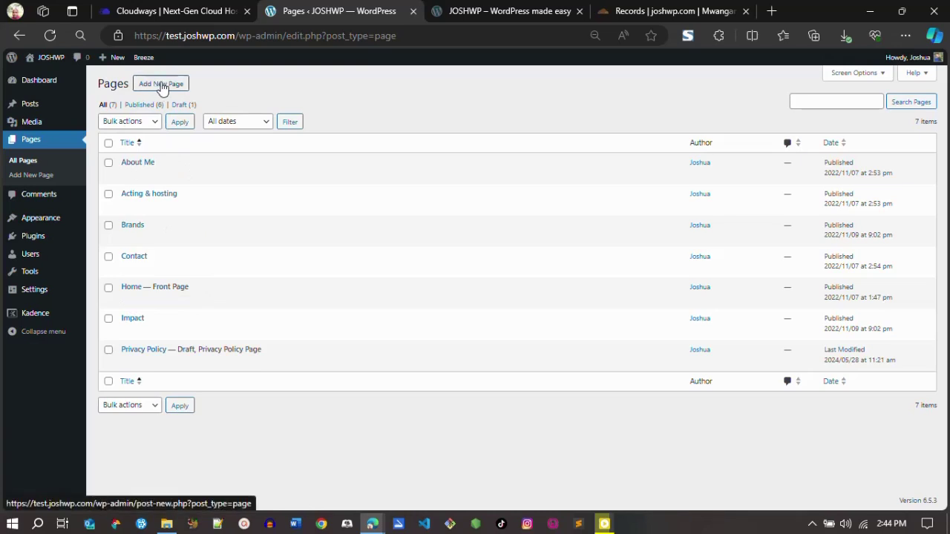
Publish a new page titled HELLO, and move that page to the trash from the page list
click(164, 88)
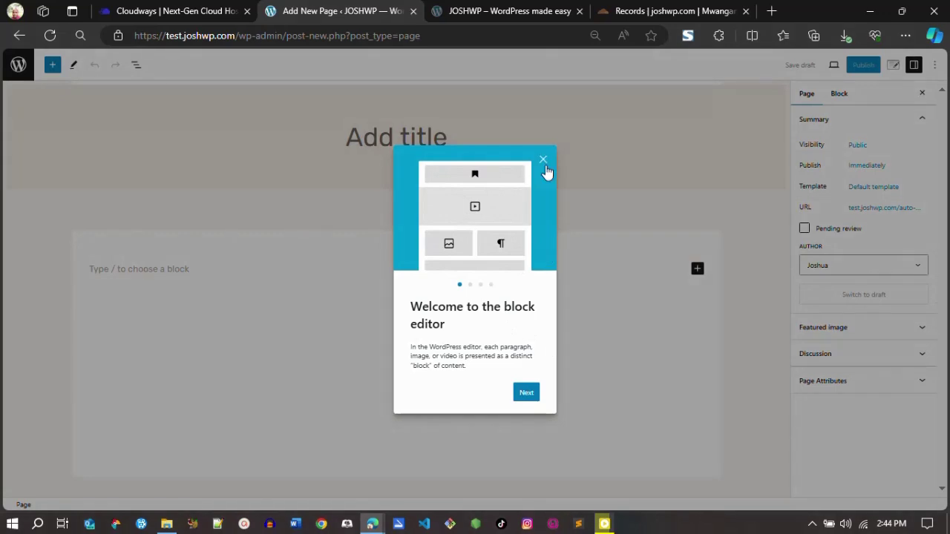
click(543, 162)
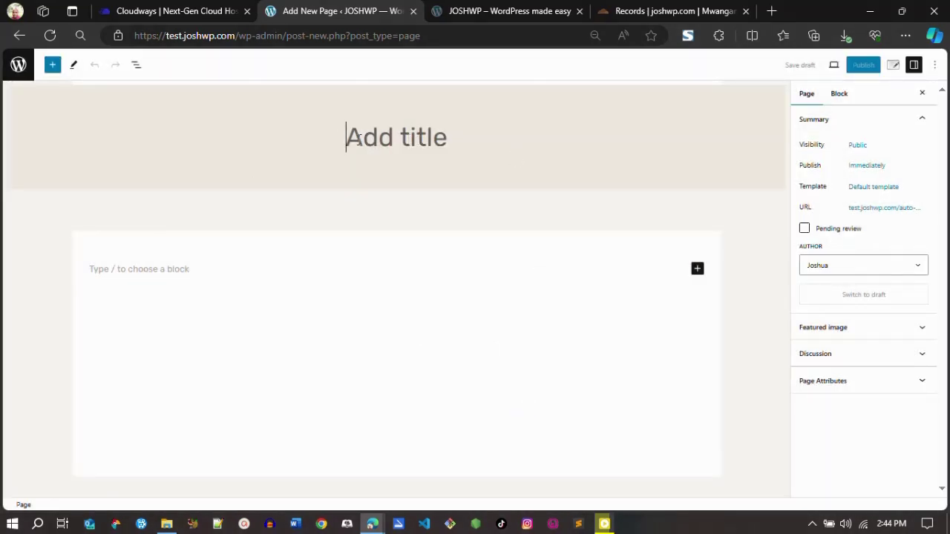
text(HELLO)
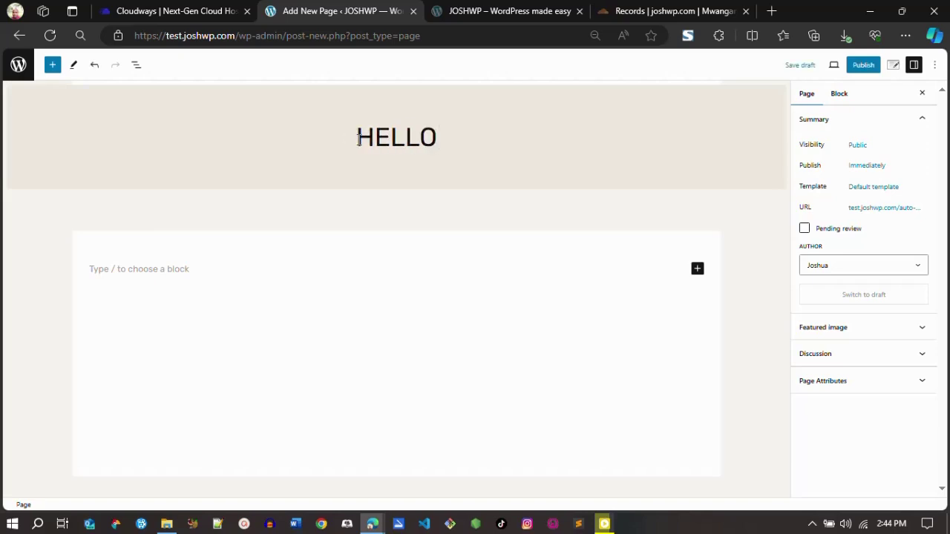
click(859, 65)
click(852, 67)
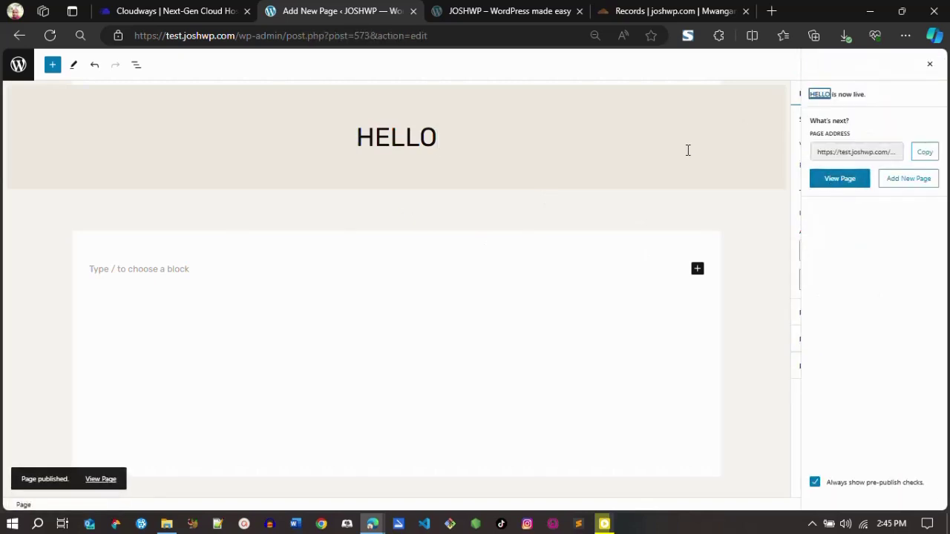
click(18, 65)
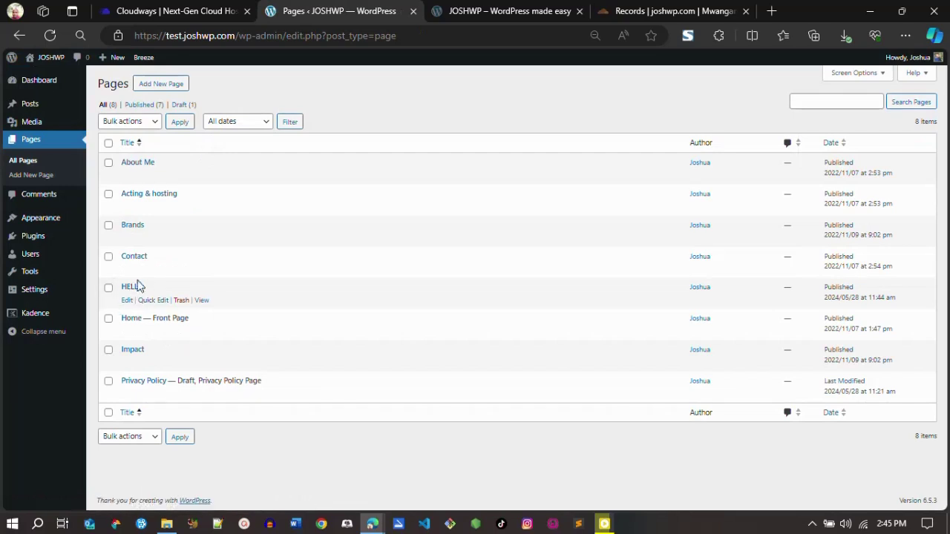
click(180, 301)
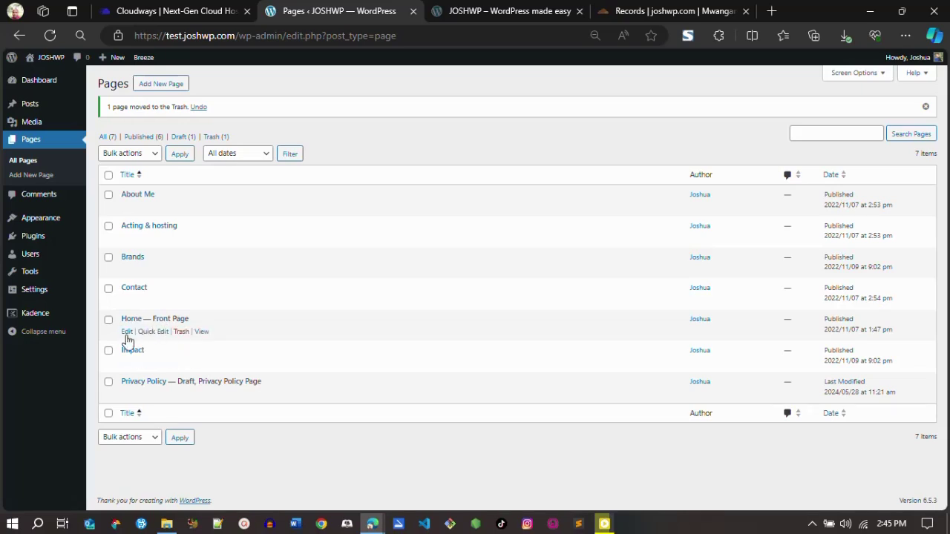
Open the site's Reading settings and choose Home as the static homepage
mouse_move(34, 290)
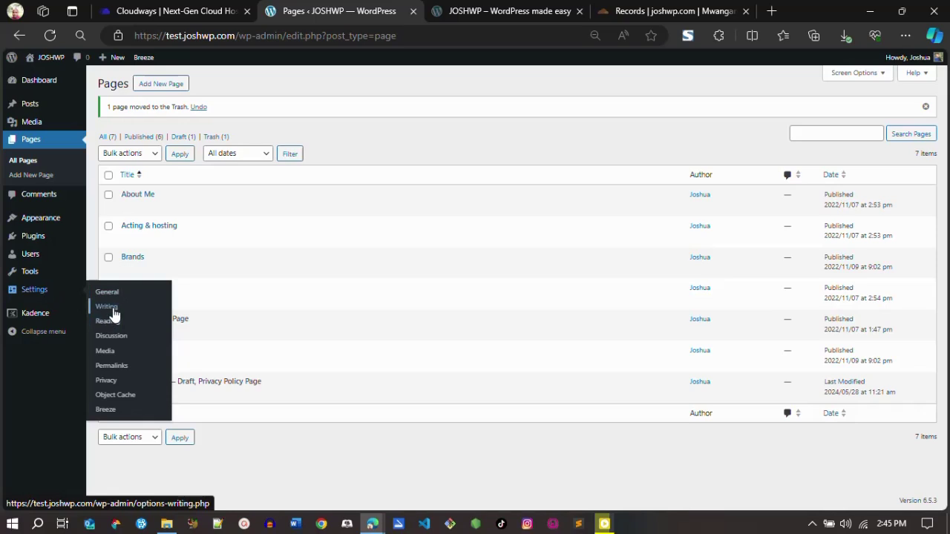
click(113, 310)
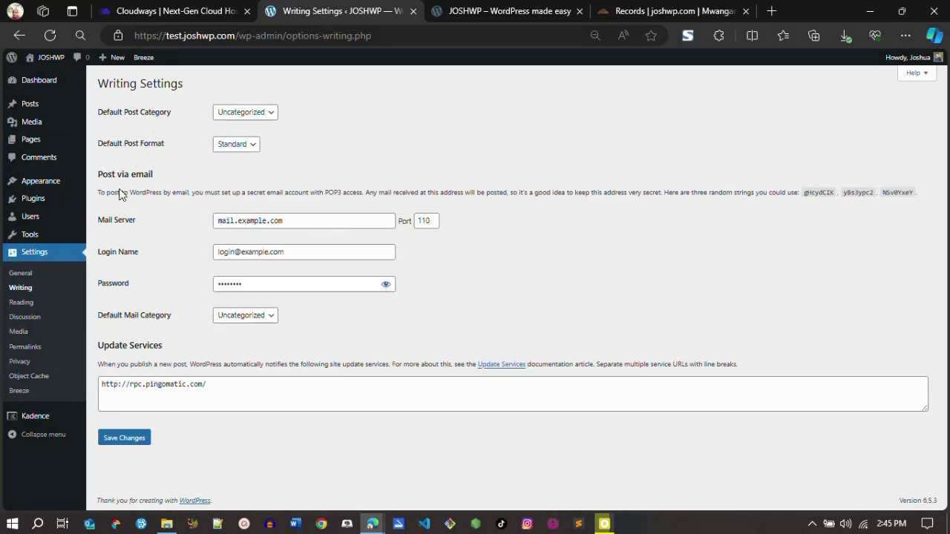
click(33, 307)
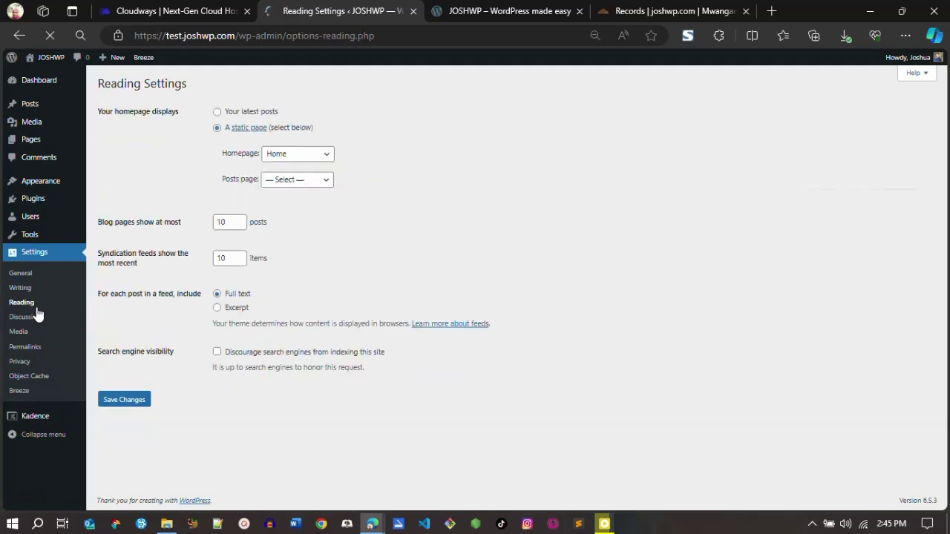
click(299, 156)
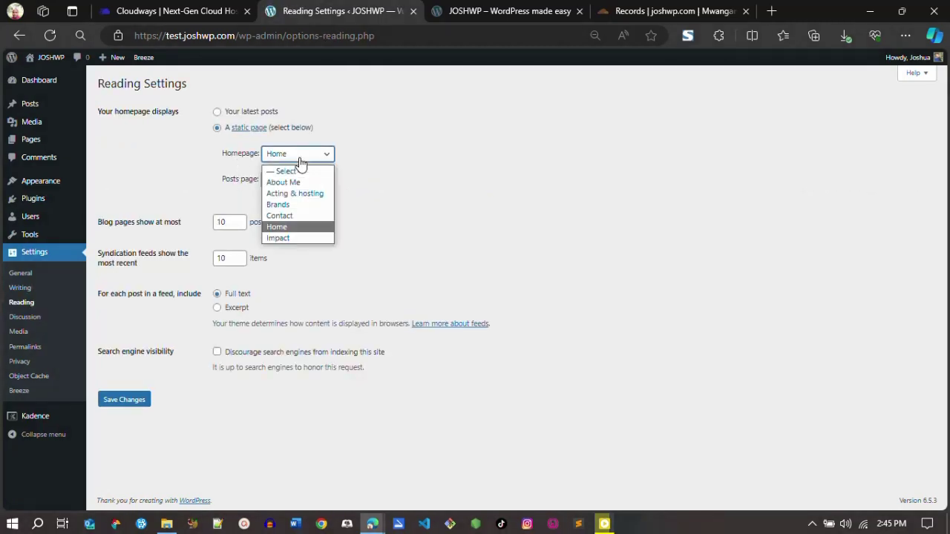
click(284, 228)
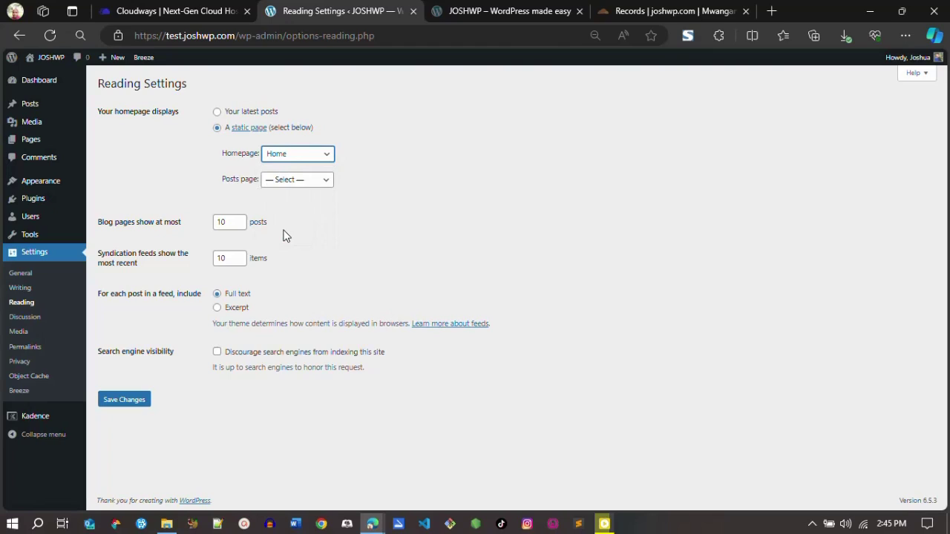
Check the page choices for the posts page and homepage, and save the Reading settings
click(281, 181)
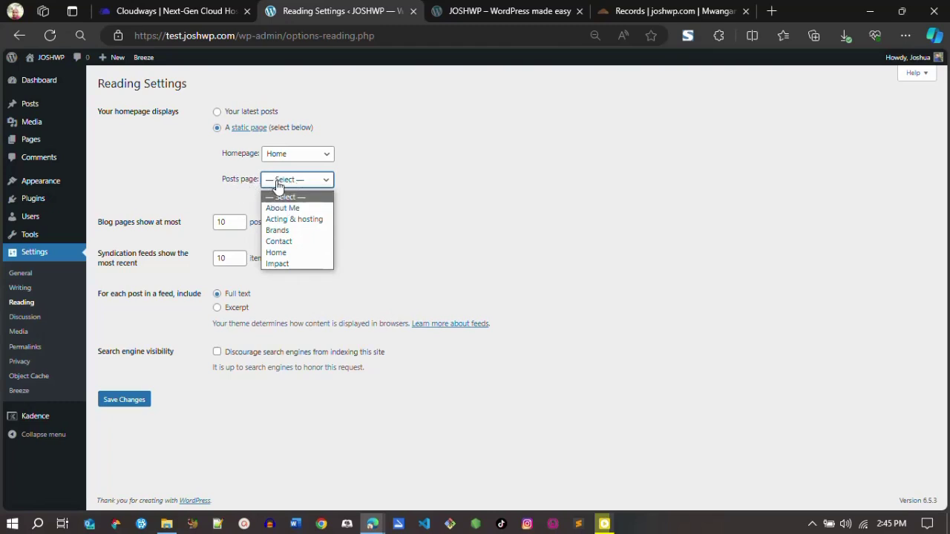
click(371, 180)
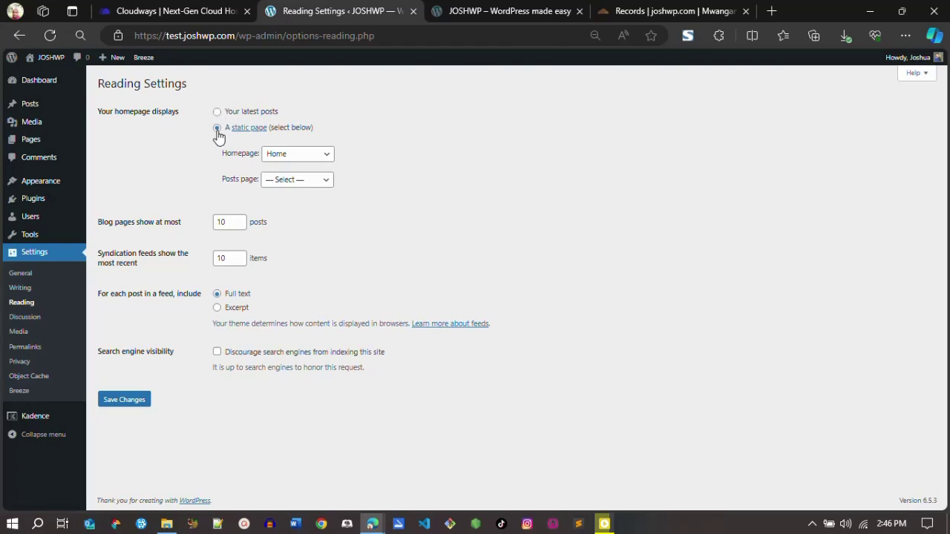
click(273, 156)
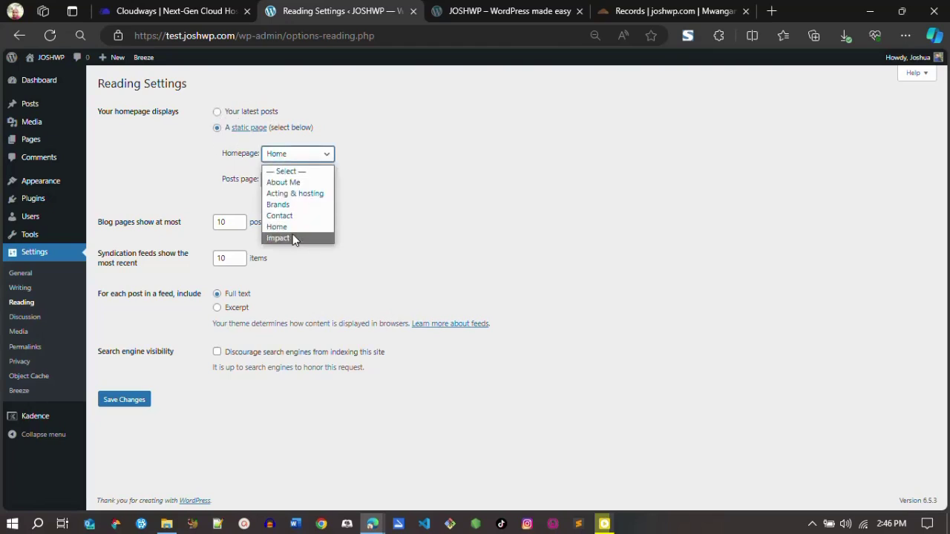
click(334, 236)
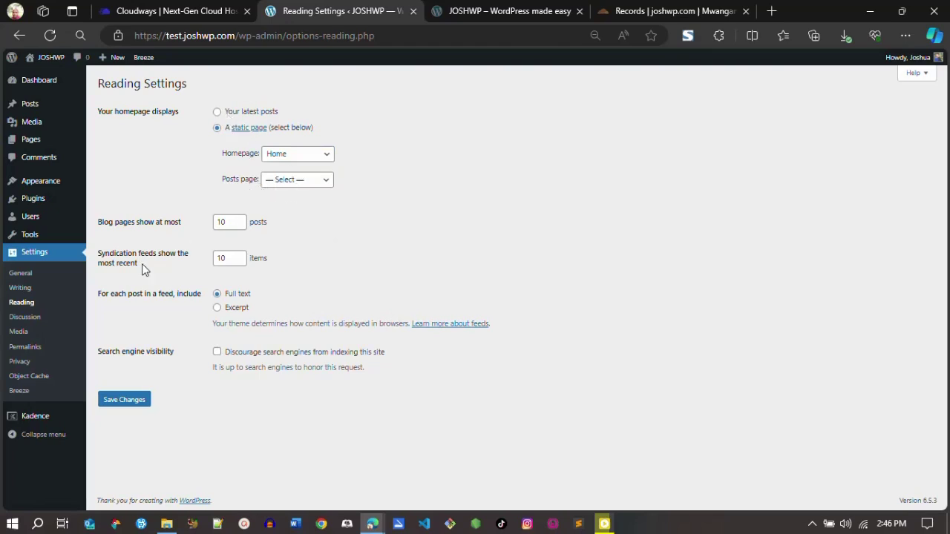
click(121, 406)
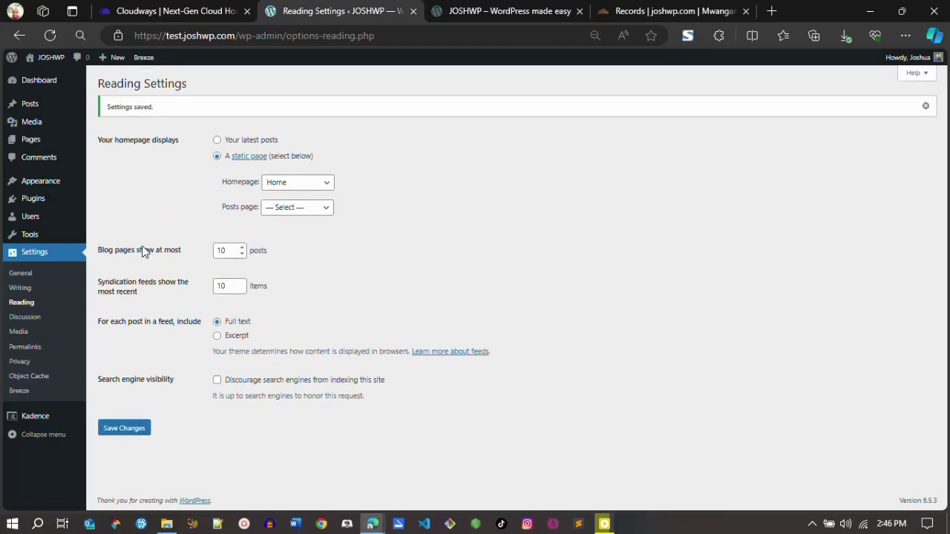
Open the list of posts and move the "Hello world!" post to the trash
click(32, 106)
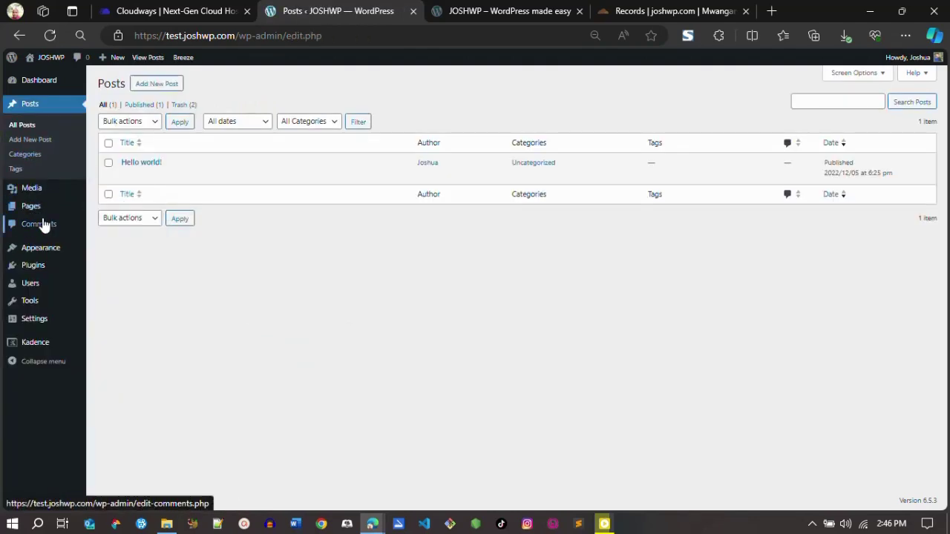
mouse_move(153, 183)
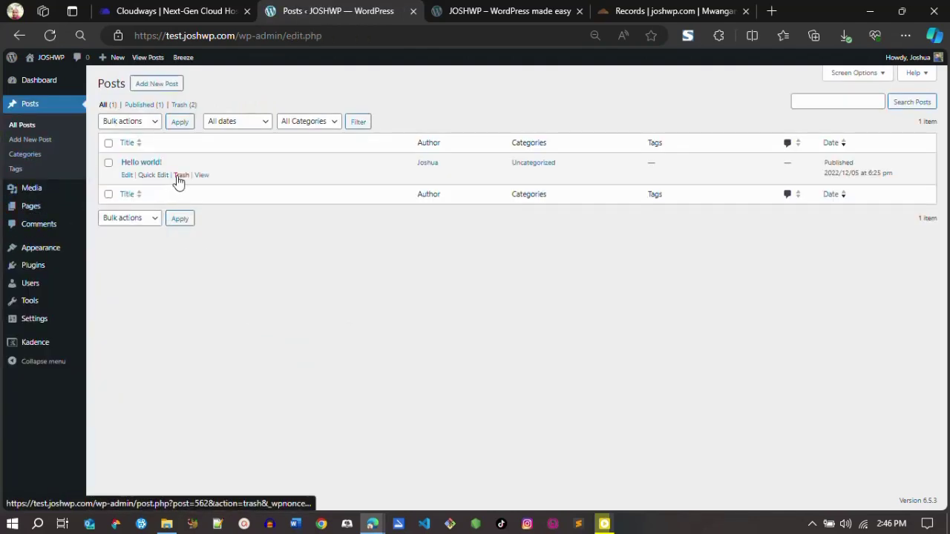
click(180, 175)
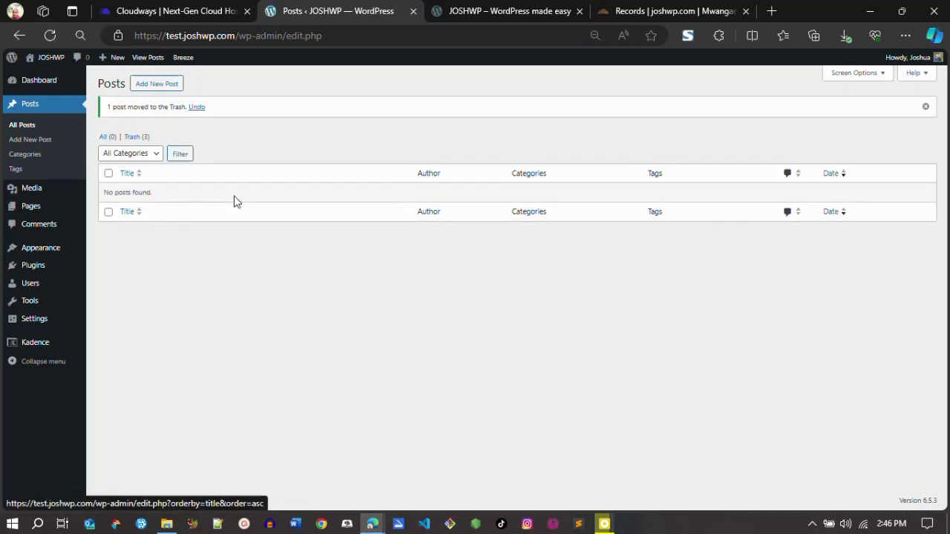
Open the Home page for editing in a new tab, close the old site preview tab, and dismiss the block editor's welcome guide
click(32, 208)
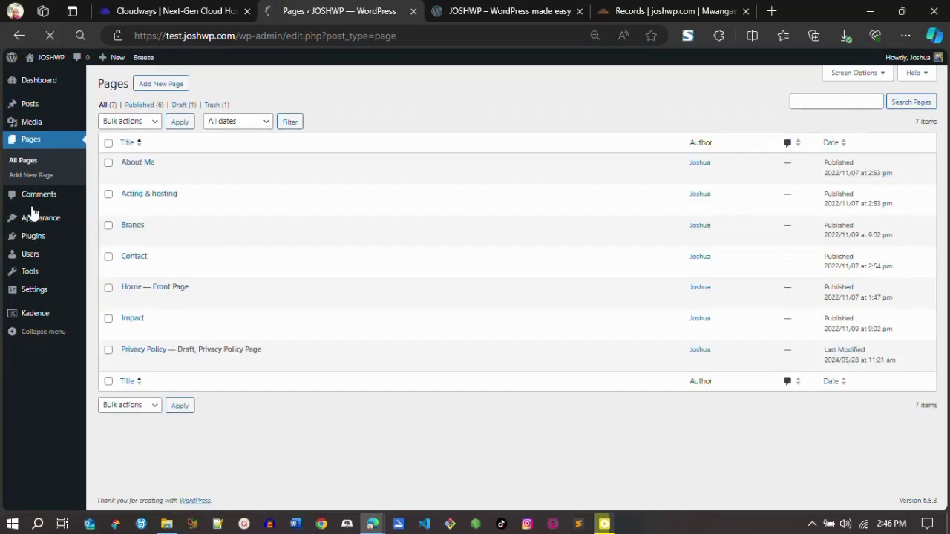
mouse_move(130, 305)
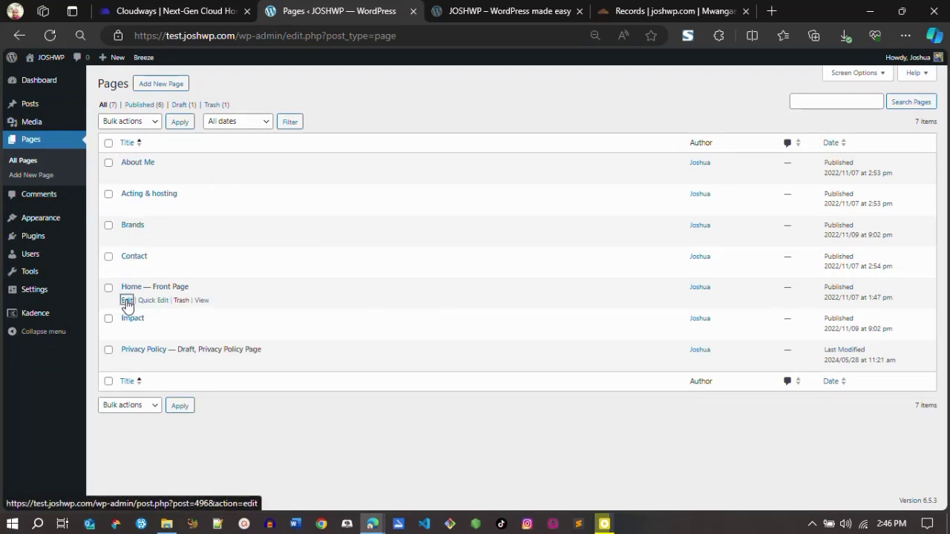
right_click(128, 304)
click(170, 72)
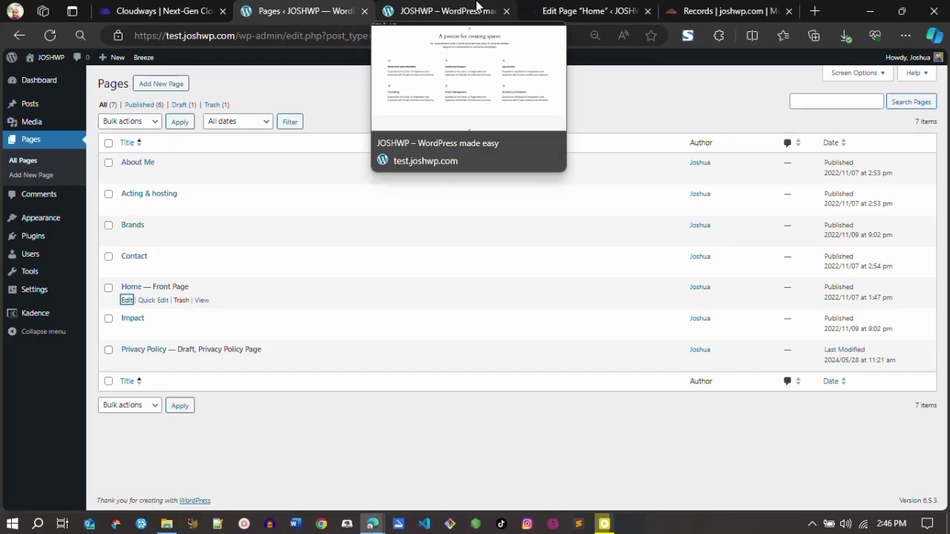
click(504, 11)
click(420, 5)
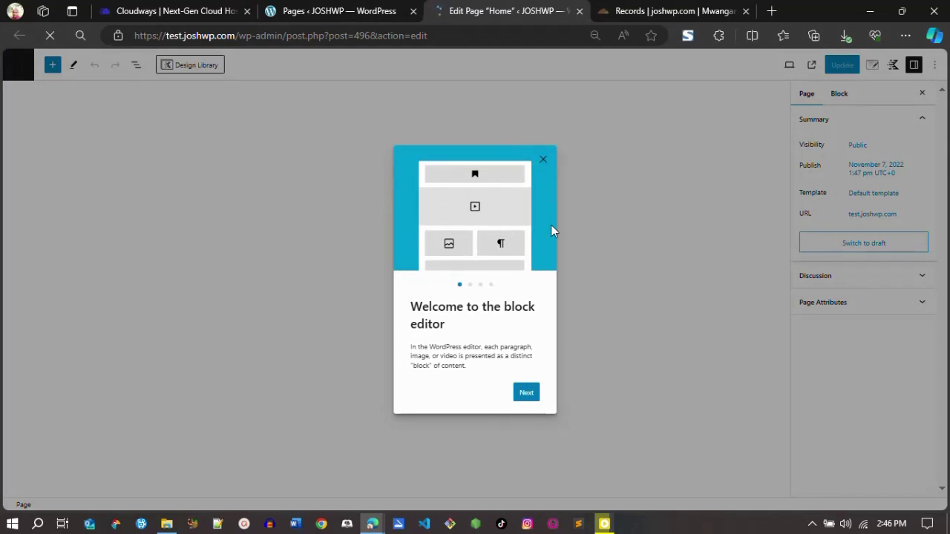
key(Escape)
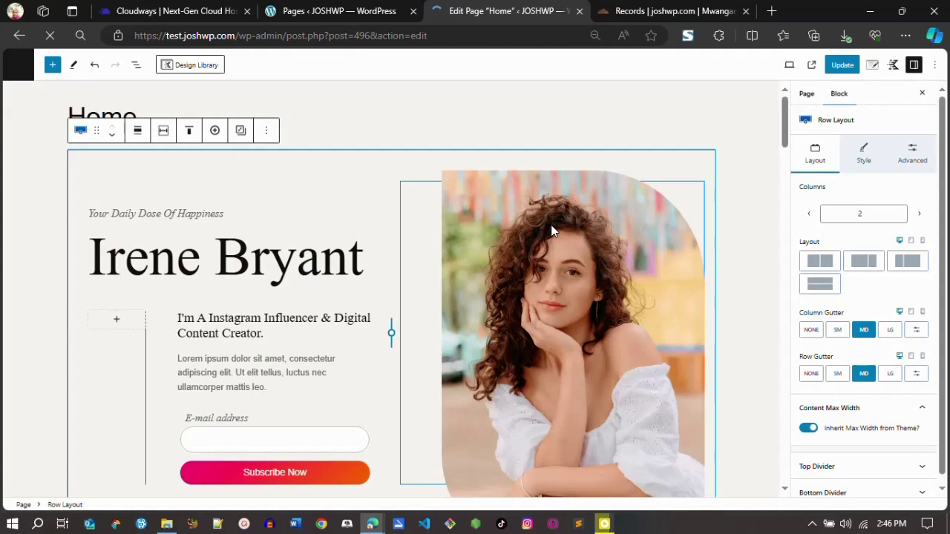
Replace the template name in the hero section's large heading with the site owner's name
click(280, 127)
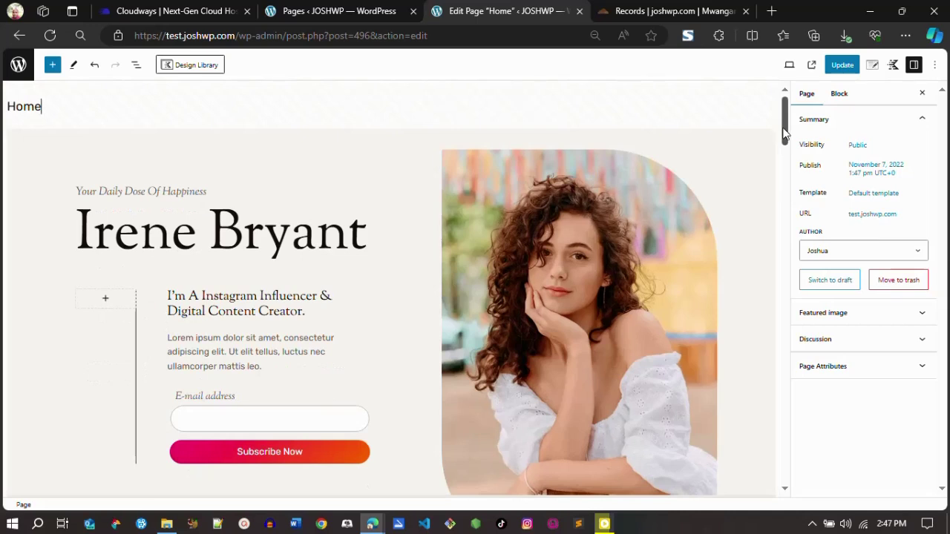
scroll(785, 132, down, 1)
scroll(785, 132, up, 1)
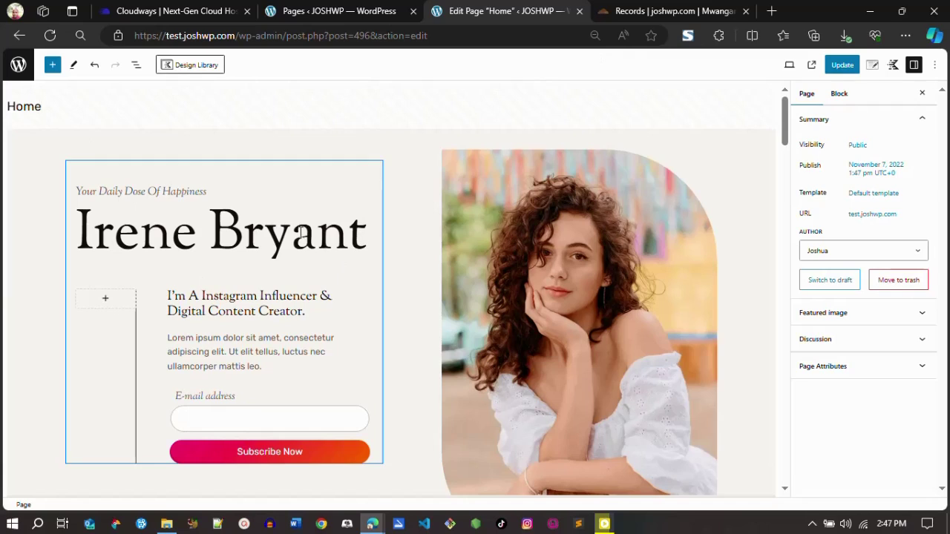
double_click(302, 234)
click(276, 234)
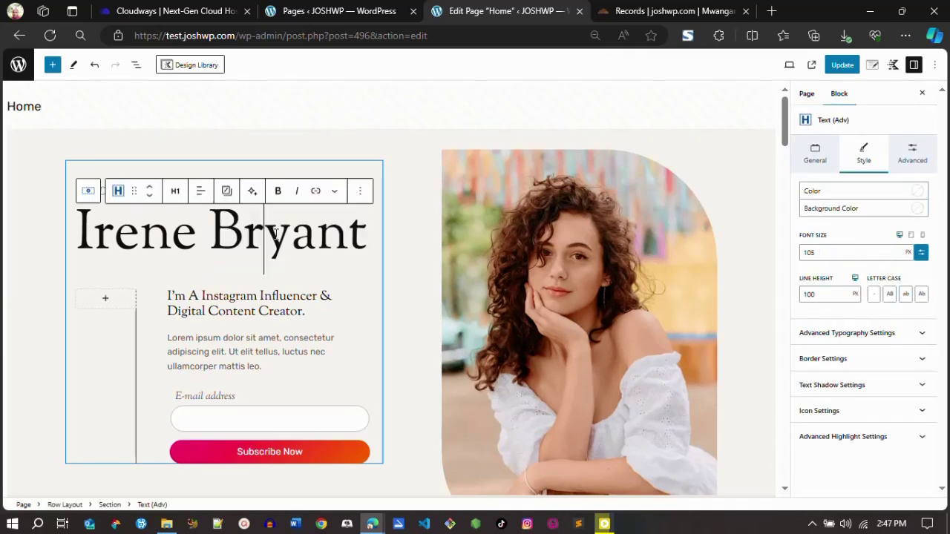
click(114, 235)
drag(83, 232, 361, 233)
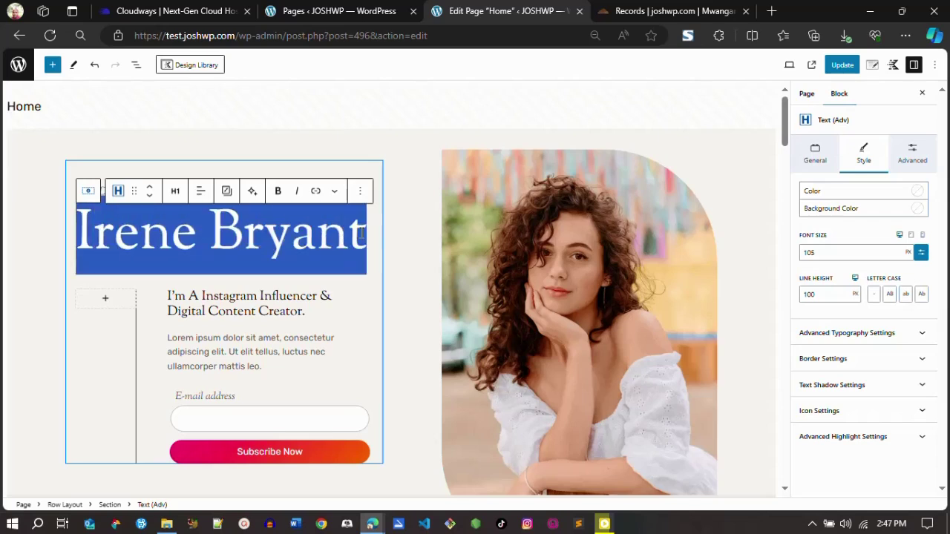
click(361, 233)
key(BackSpace)
key(BackSpace)
key(BackSpace)
key(BackSpace)
key(BackSpace)
key(BackSpace)
key(BackSpace)
key(BackSpace)
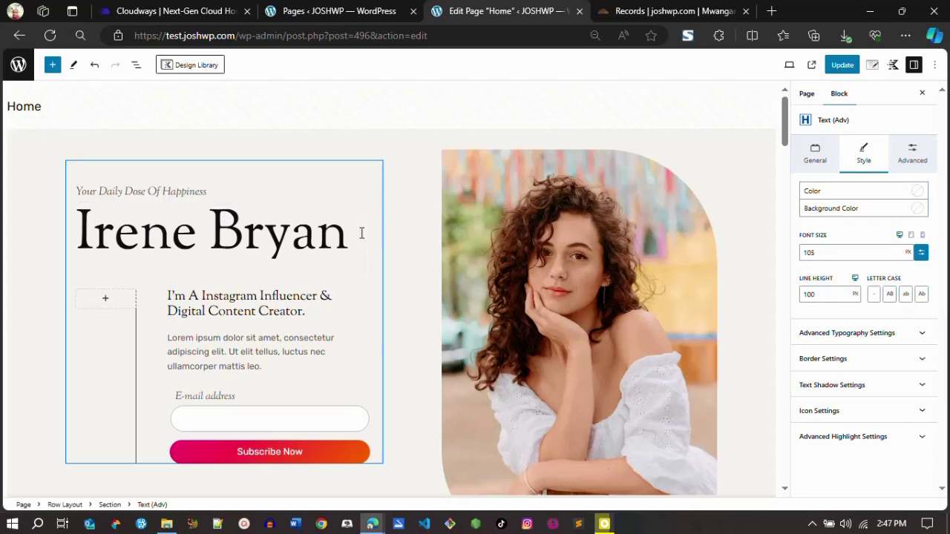
key(BackSpace)
key(BackSpace)
key(BackSpace)
key(BackSpace)
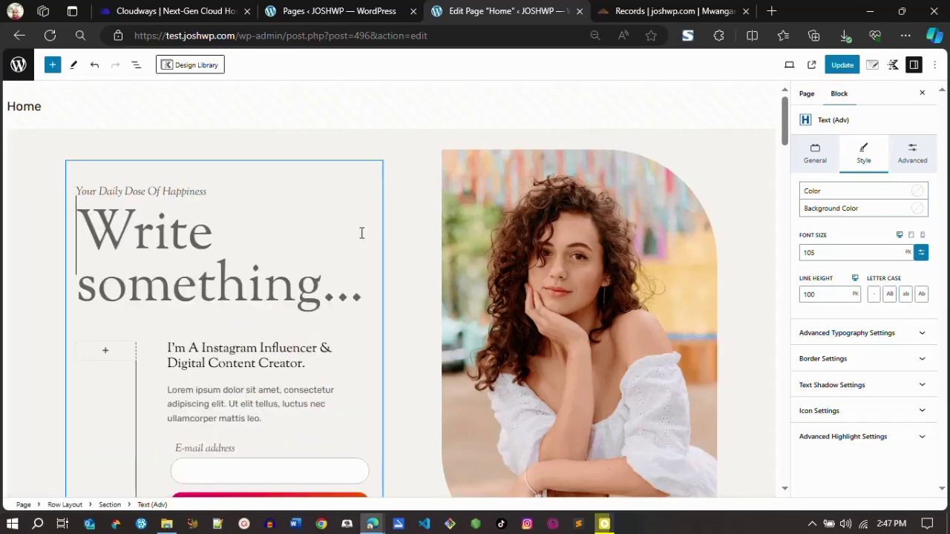
text(Ros)
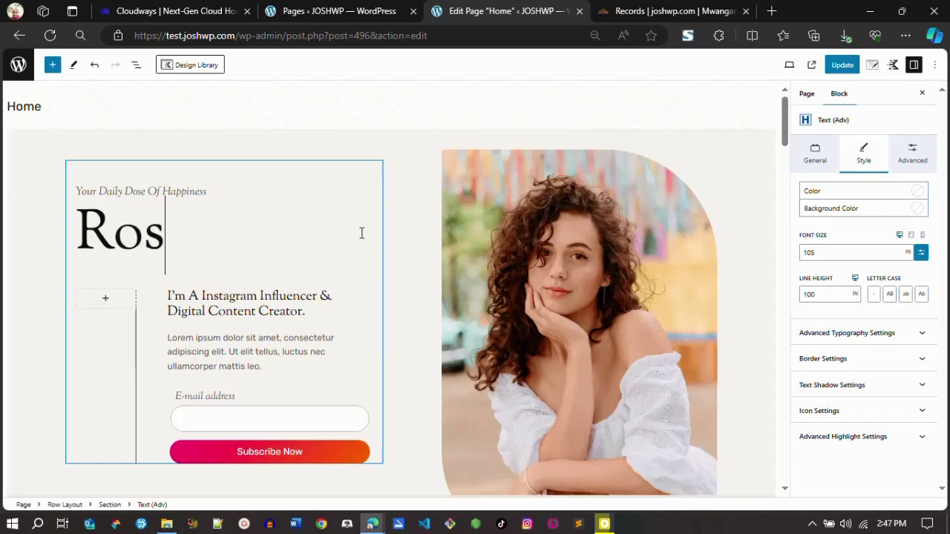
text(e Lyn)
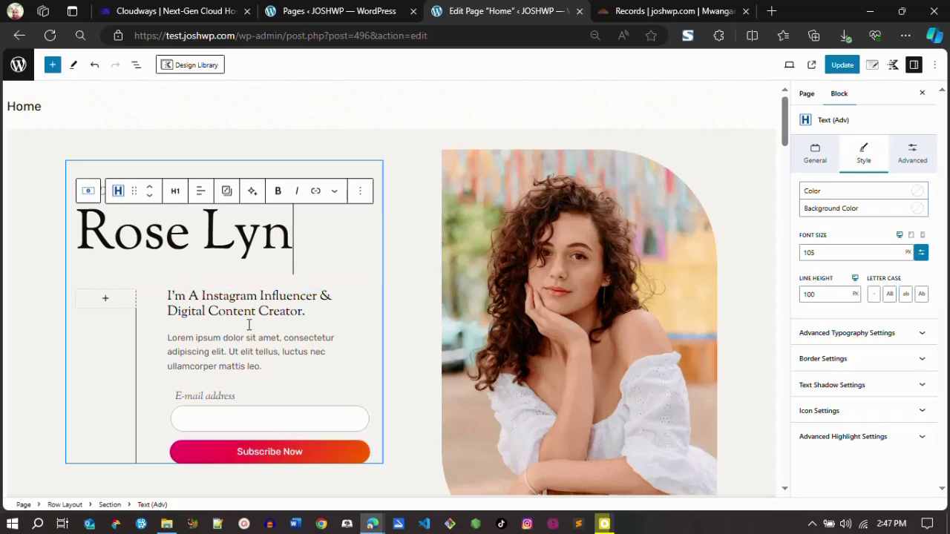
Replace the placeholder paragraph above the hero's e-mail form with "Join my email list to get latest updates"
click(179, 338)
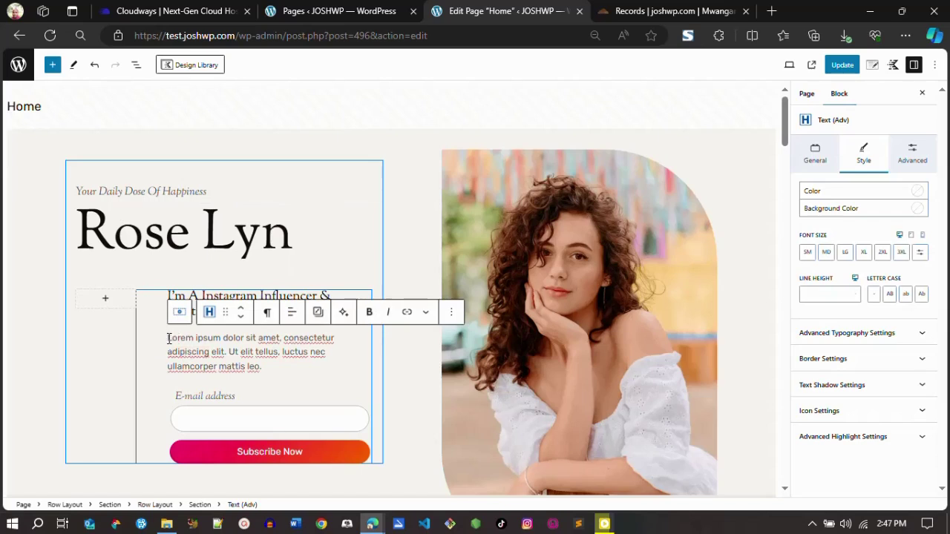
drag(168, 339, 263, 366)
key(BackSpace)
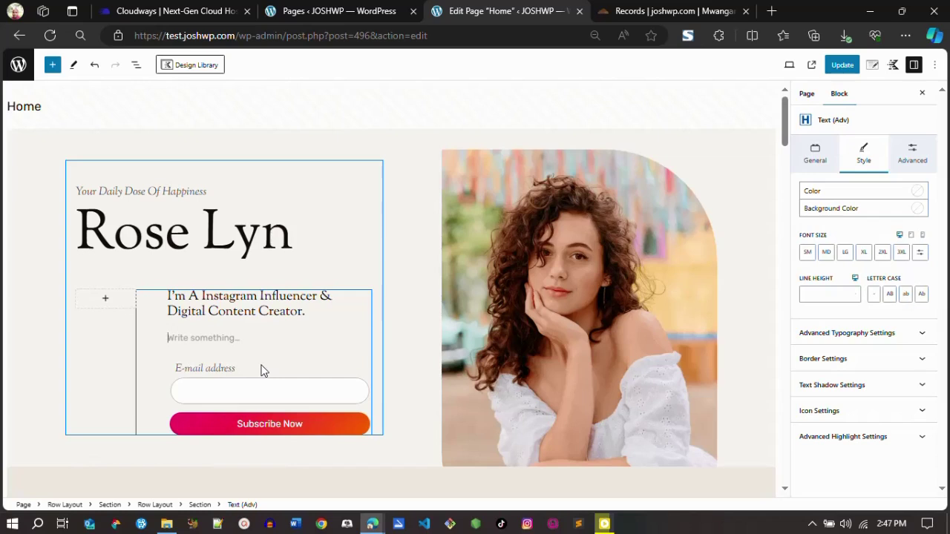
text(Join my email list 📧)
text( get la)
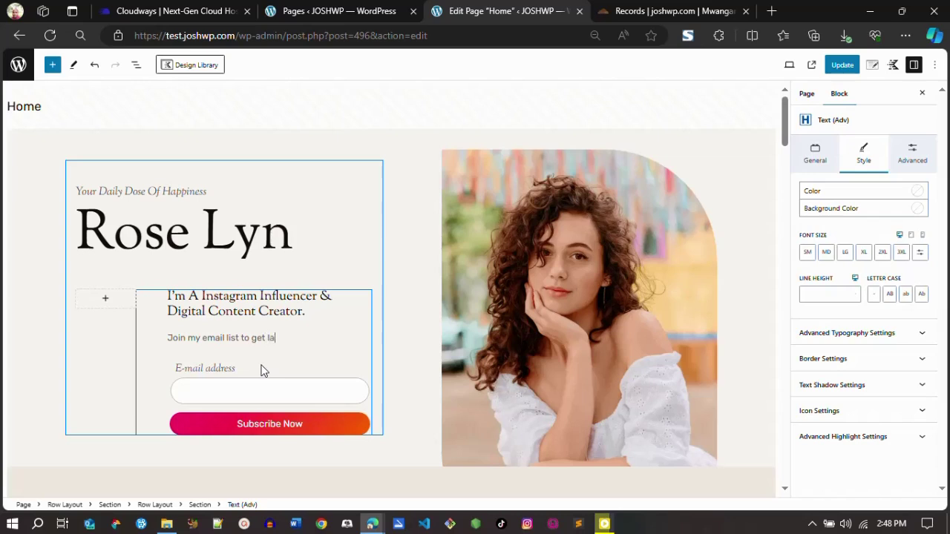
text(test updates)
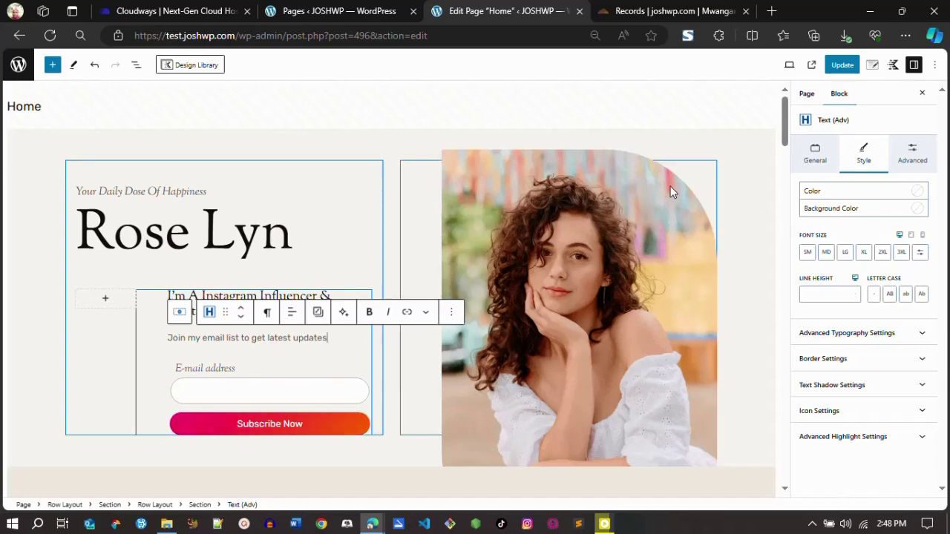
drag(786, 132, 783, 183)
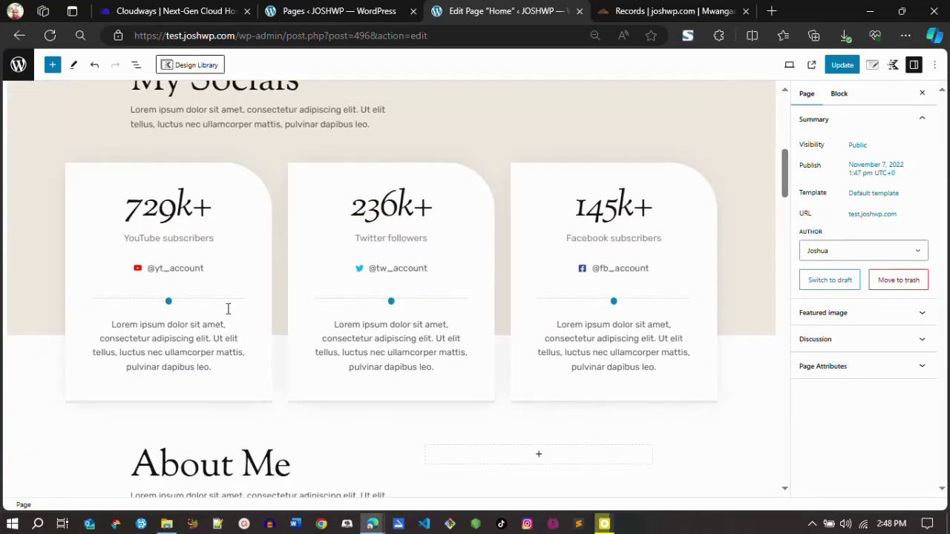
click(120, 327)
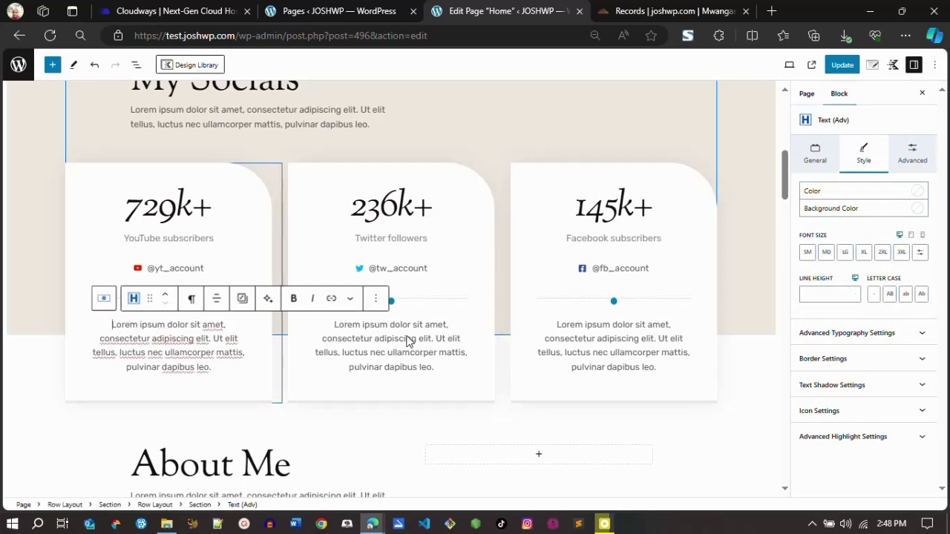
click(601, 336)
click(577, 333)
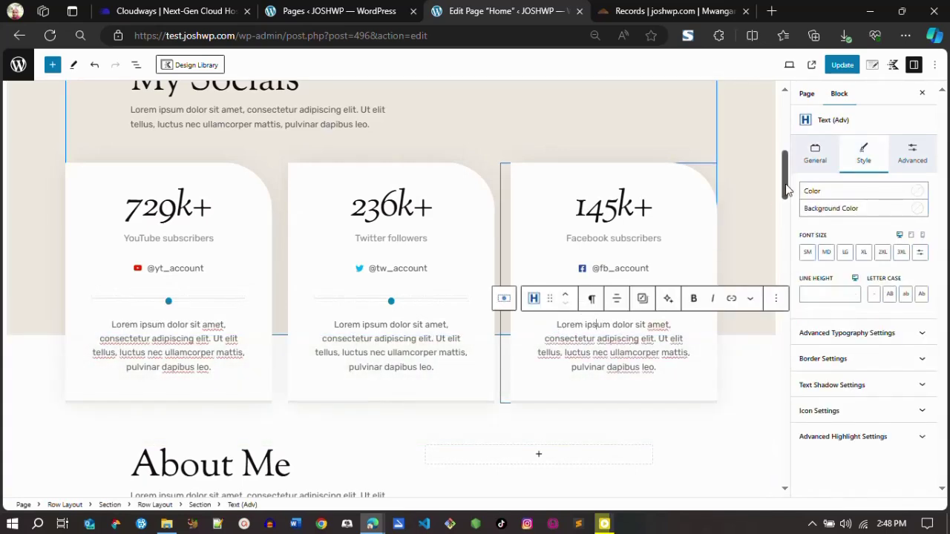
Replace the placeholder text under the About Me heading with "I am a professional model with 5 years of experience in Fashion..."
drag(786, 188, 785, 223)
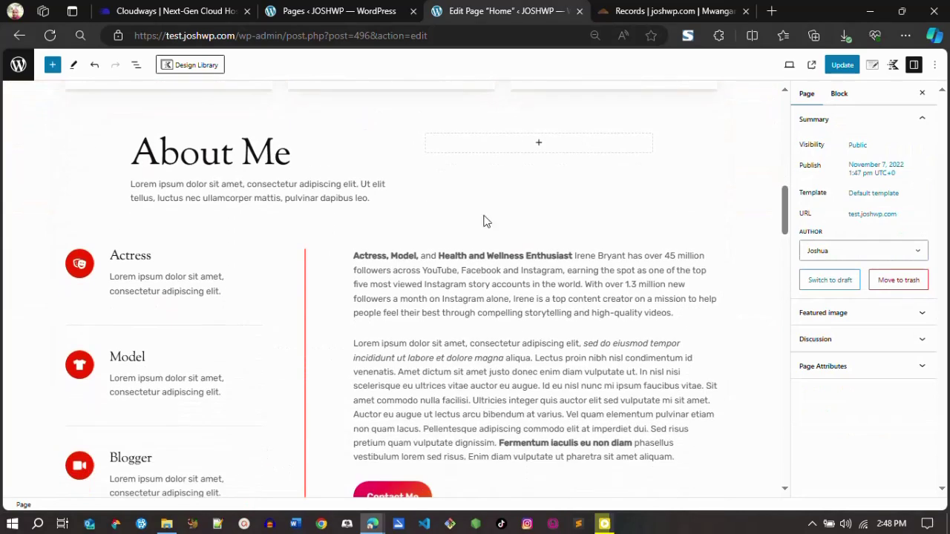
click(210, 191)
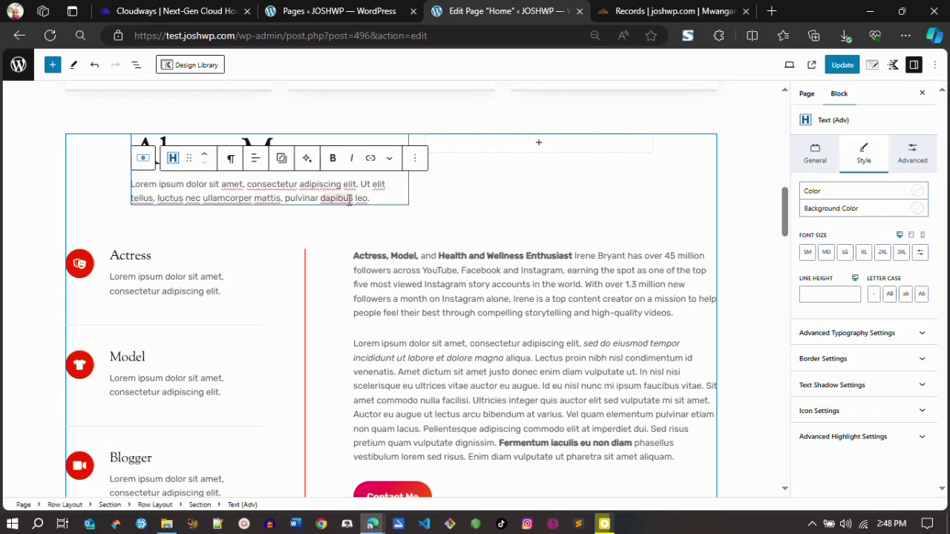
mouse_move(785, 220)
mouse_down()
mouse_move(784, 236)
mouse_move(784, 219)
mouse_up()
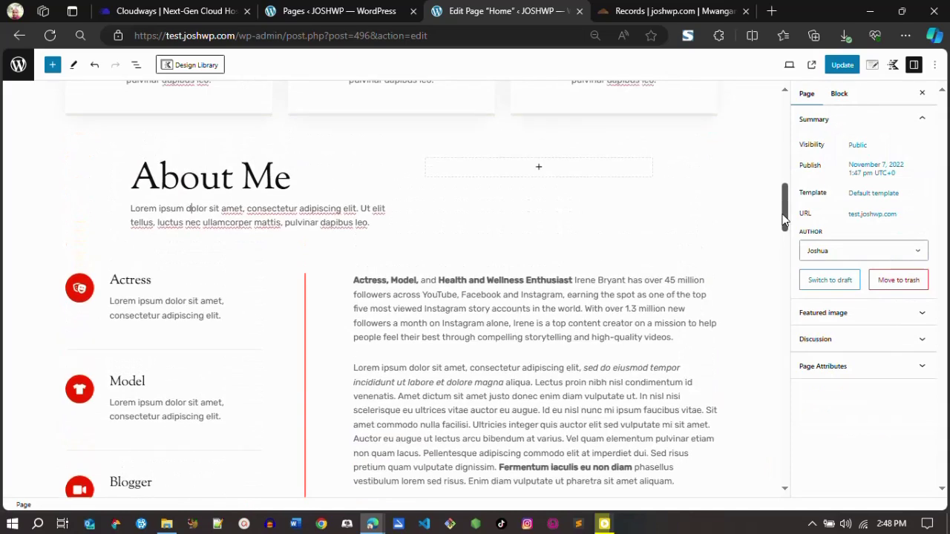
triple_click(305, 210)
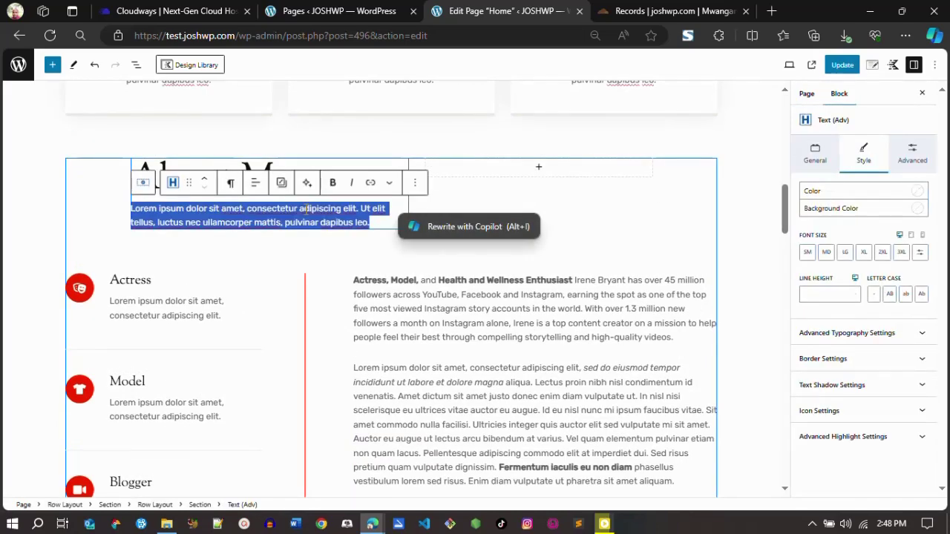
key(BackSpace)
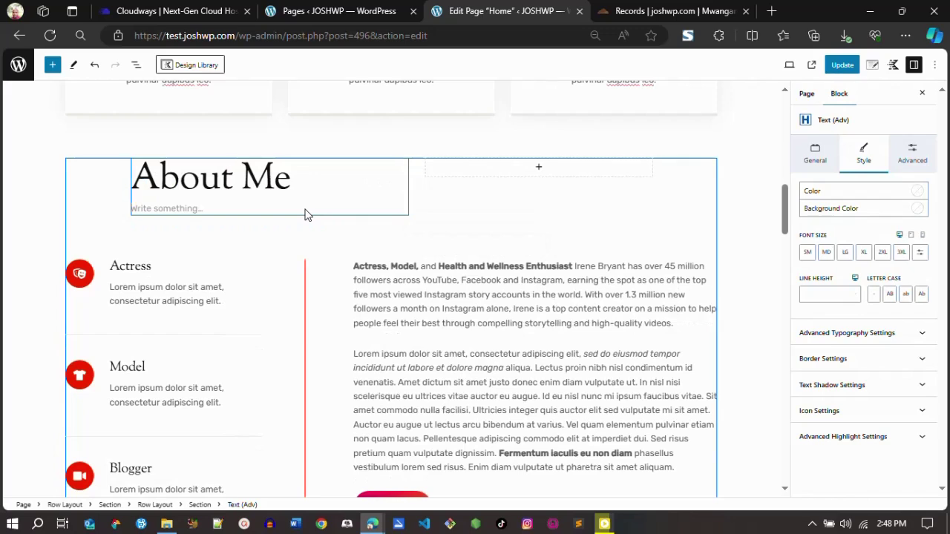
text(I am a professional model with 5 years of experience in Fashion...)
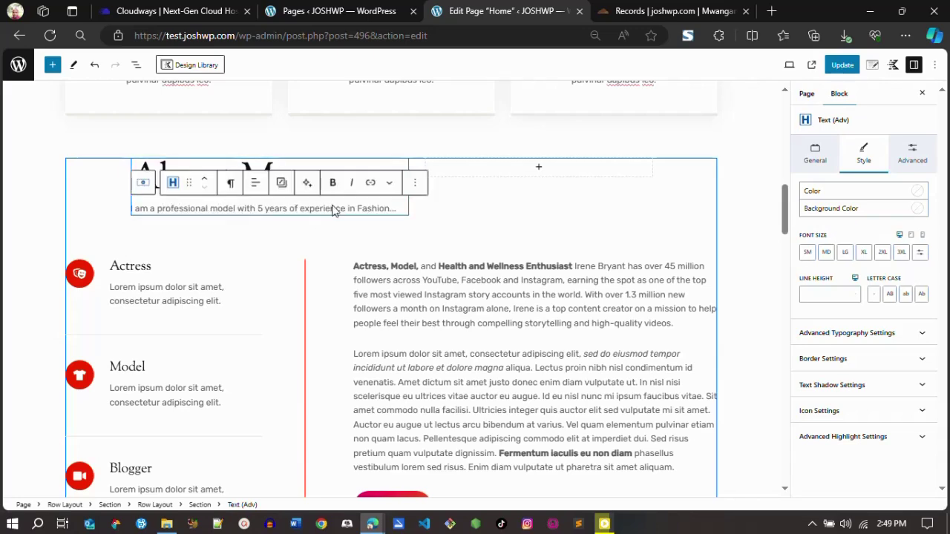
Look through the rest of the page, from the About Me details down to the blog post previews
click(555, 188)
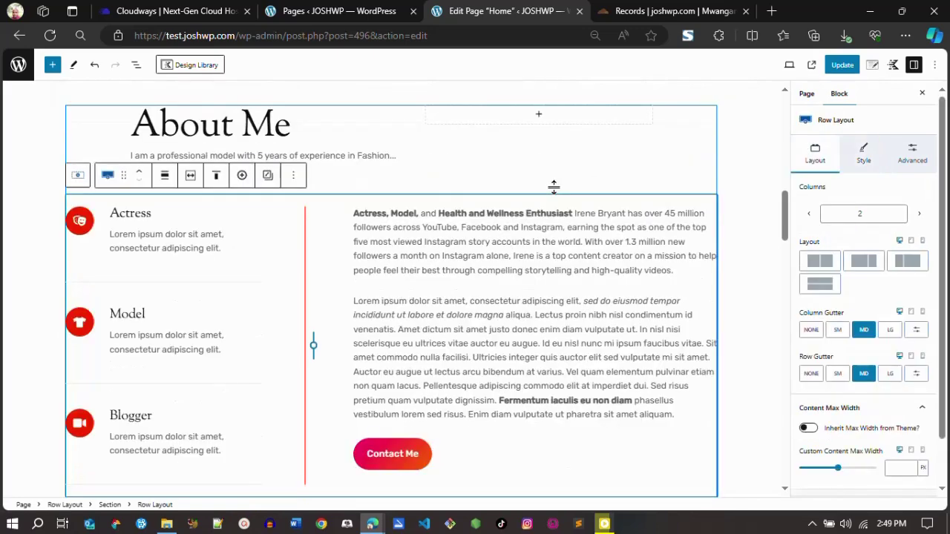
click(639, 166)
click(785, 208)
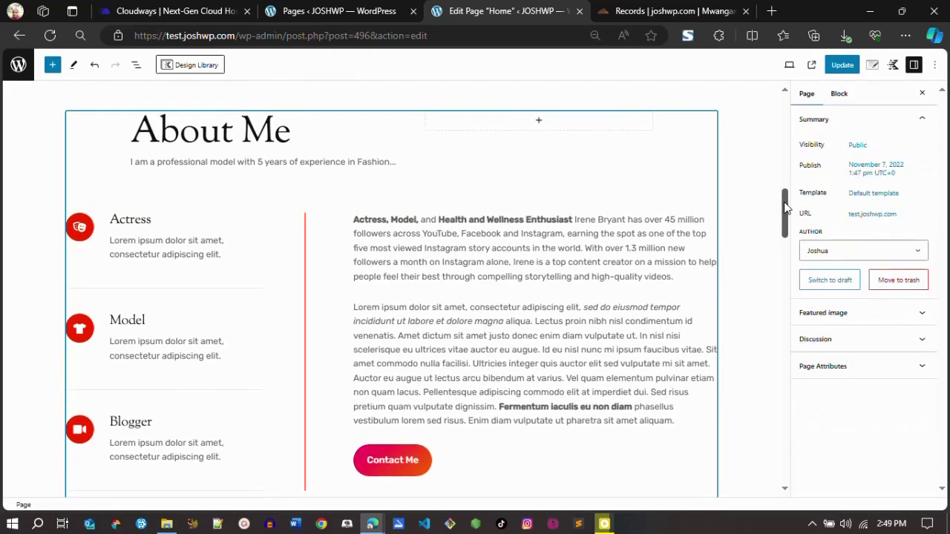
drag(785, 208, 786, 216)
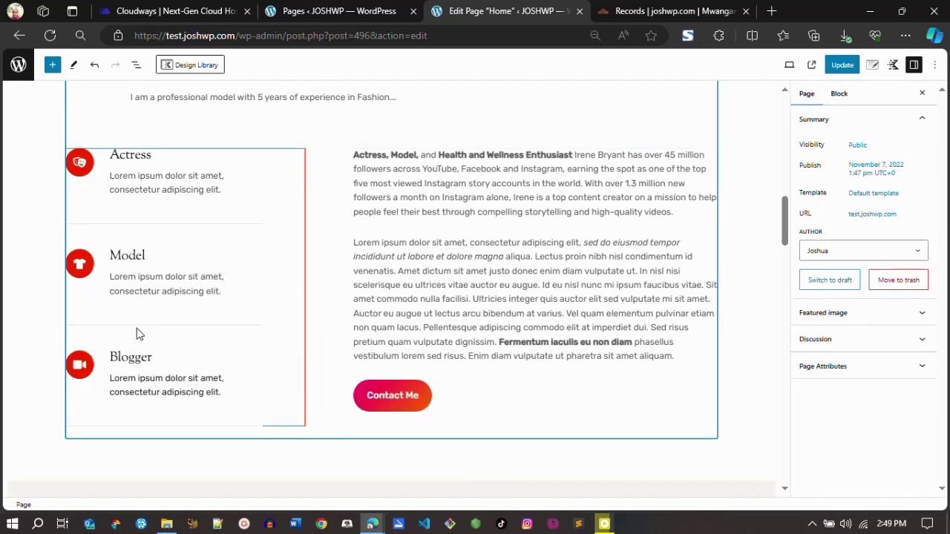
key(ctrl+s)
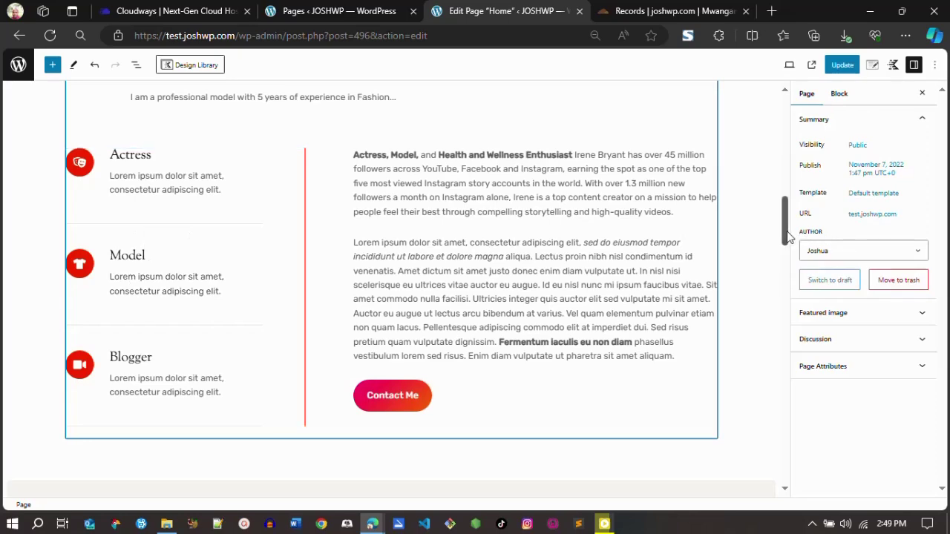
drag(788, 236, 752, 446)
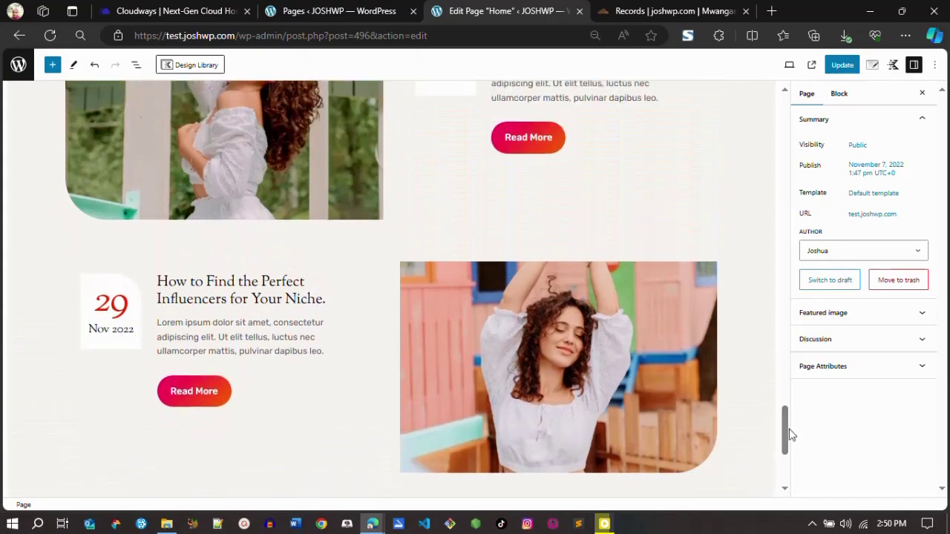
Replace the hero section's portrait with the media library photo of the woman in white posing with a raised arm against green woodwork
drag(788, 441, 788, 126)
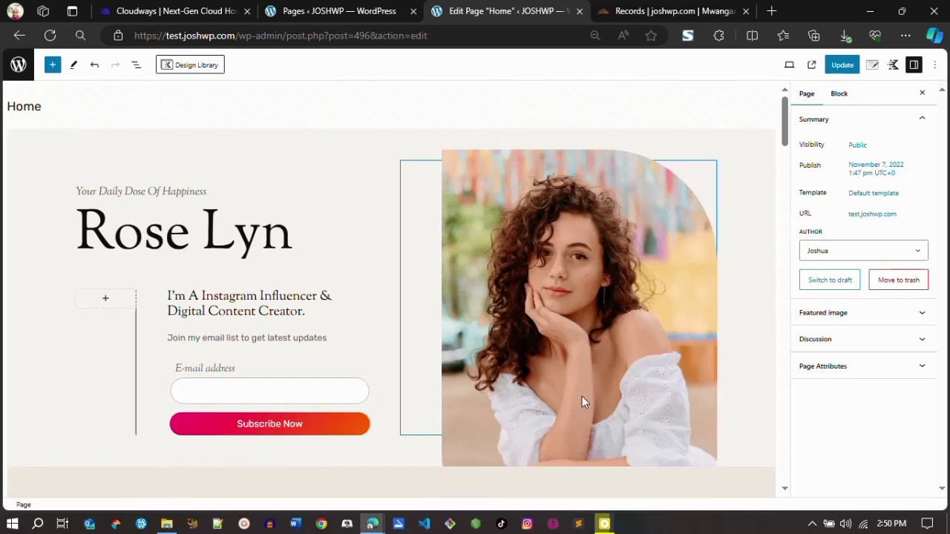
click(589, 367)
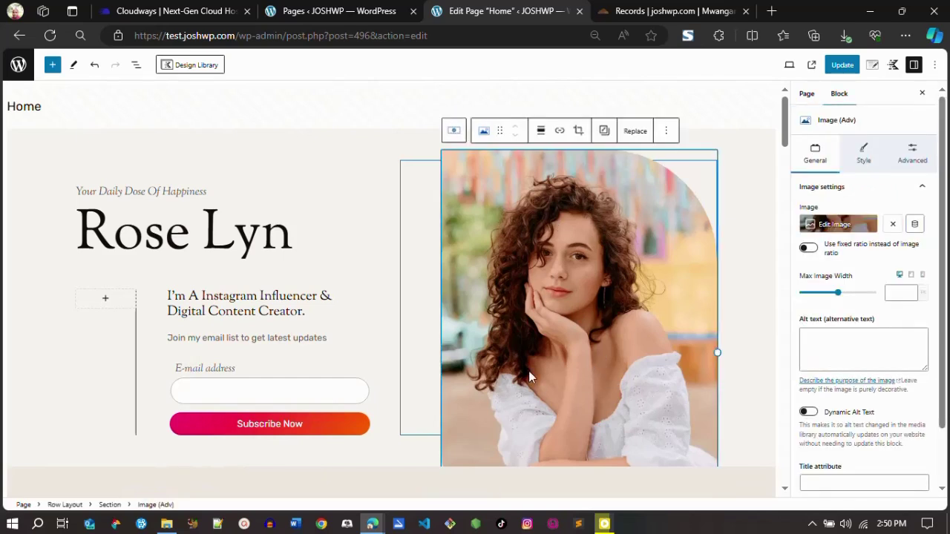
click(635, 120)
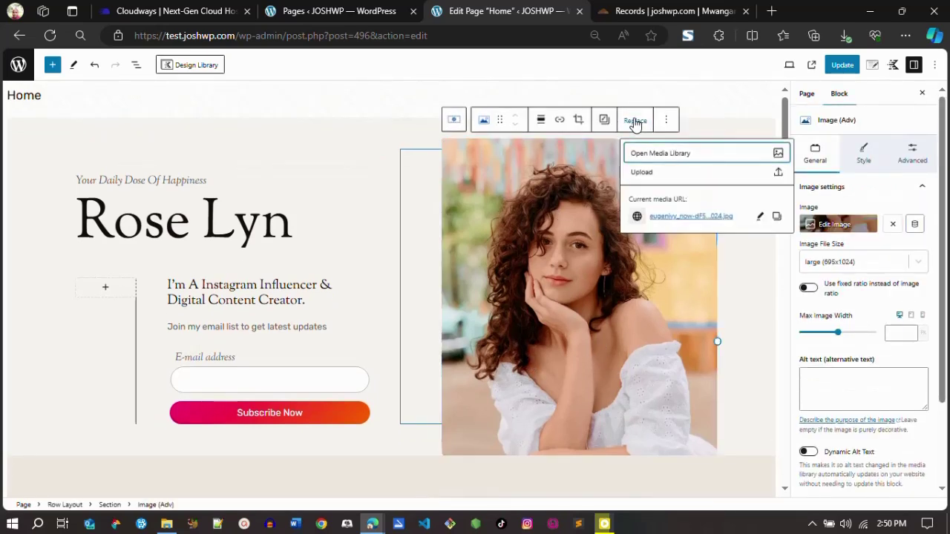
click(660, 153)
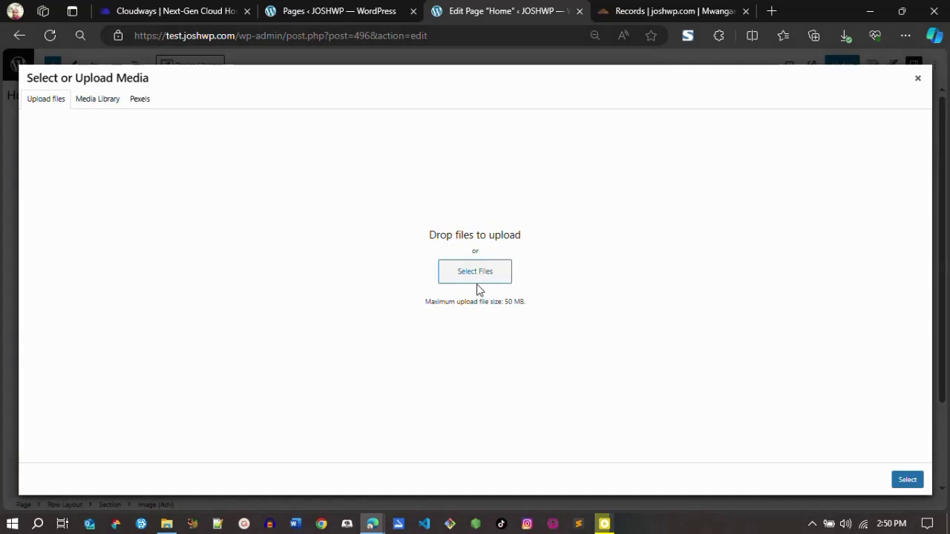
click(95, 103)
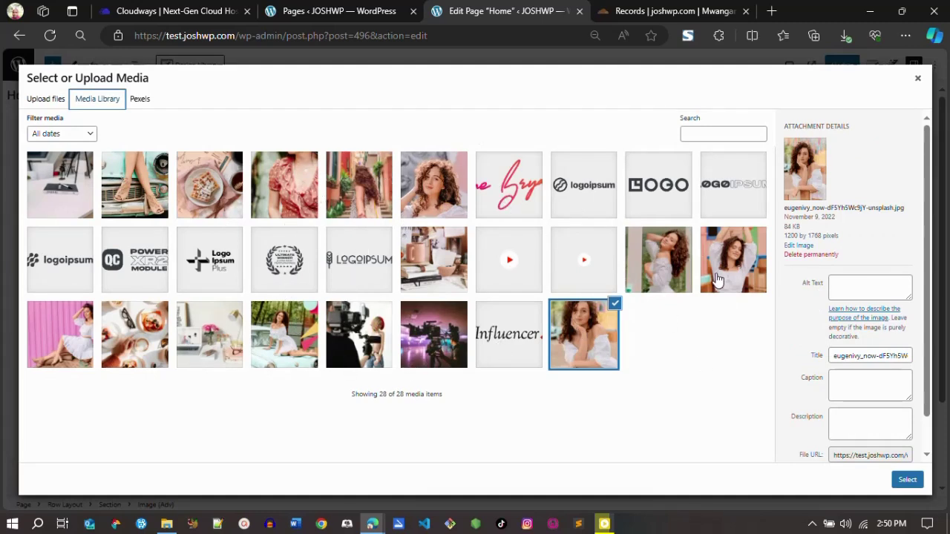
click(677, 267)
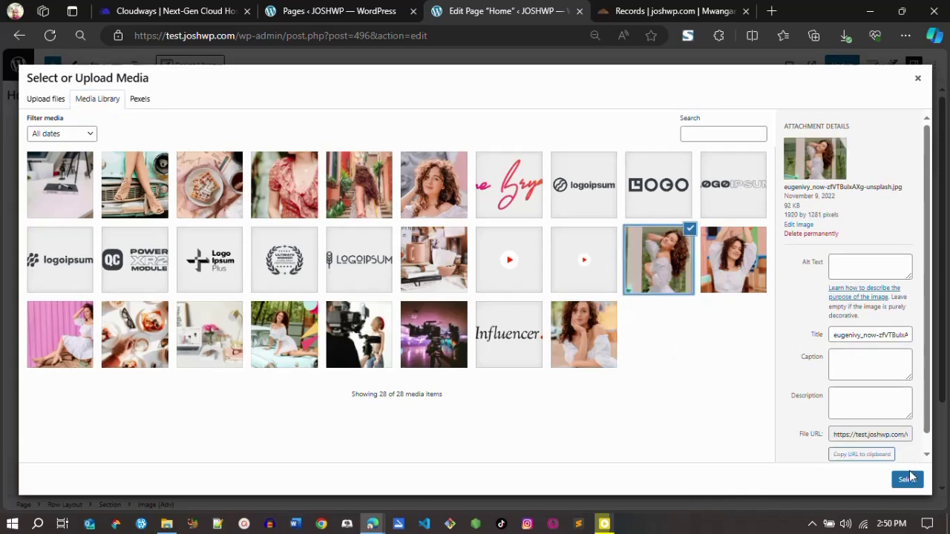
click(907, 481)
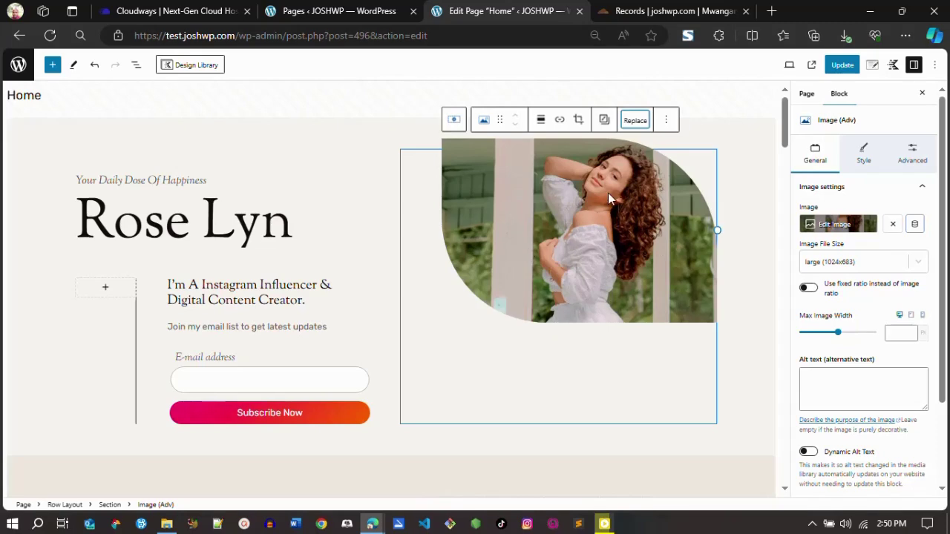
Replace the hero section's photo with the media library portrait of the curly-haired woman resting her chin on her hand
click(636, 120)
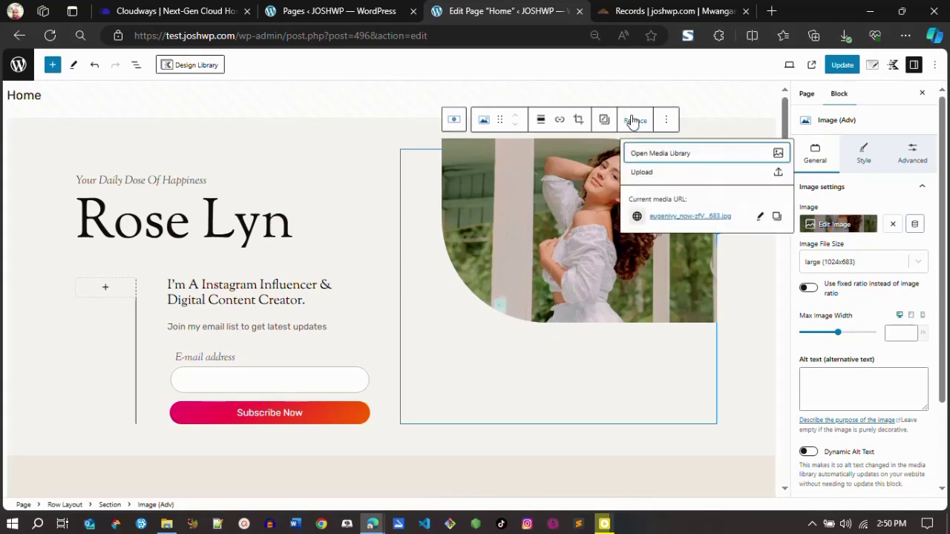
click(647, 156)
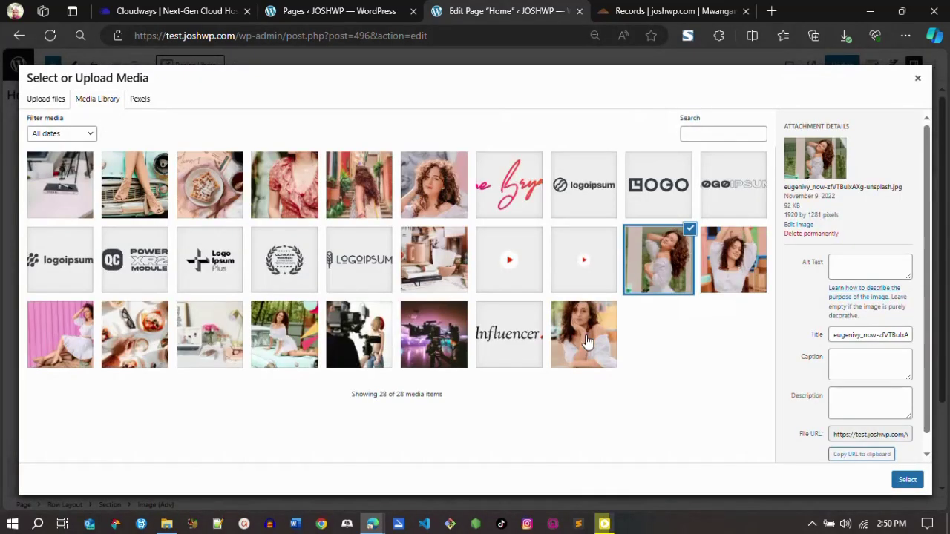
click(586, 341)
click(907, 479)
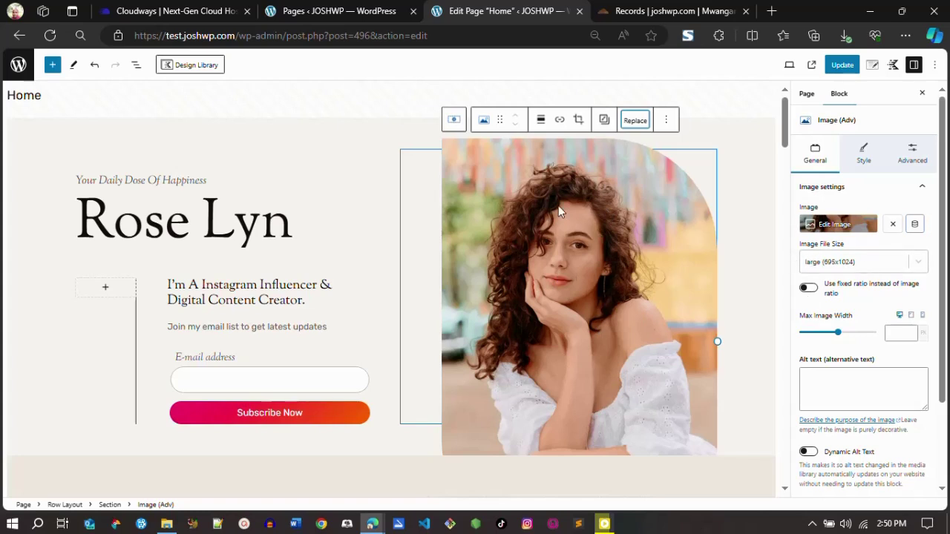
click(317, 232)
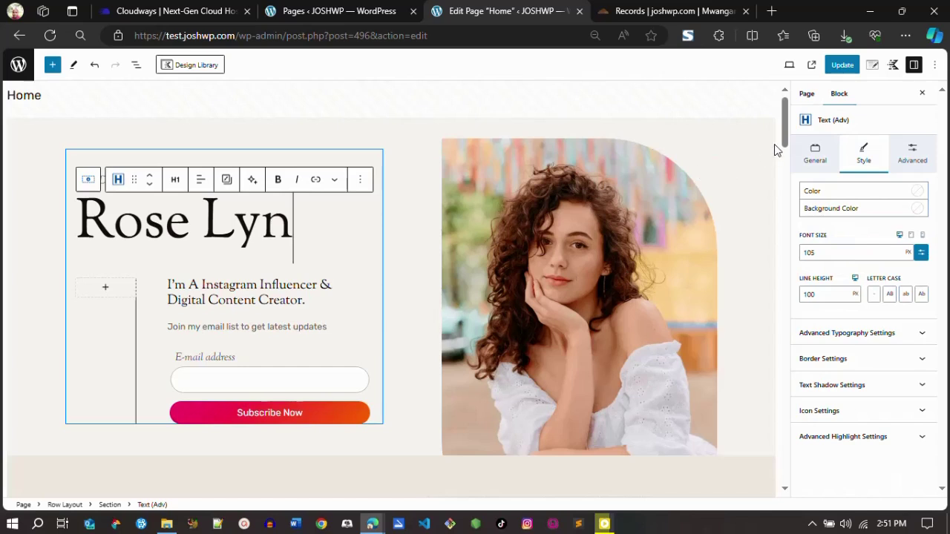
Try the palette's beige, orange, red, black, grey and white as the hero row's background colour, and return to Lighter Background (F7F4F1)
drag(785, 142, 784, 112)
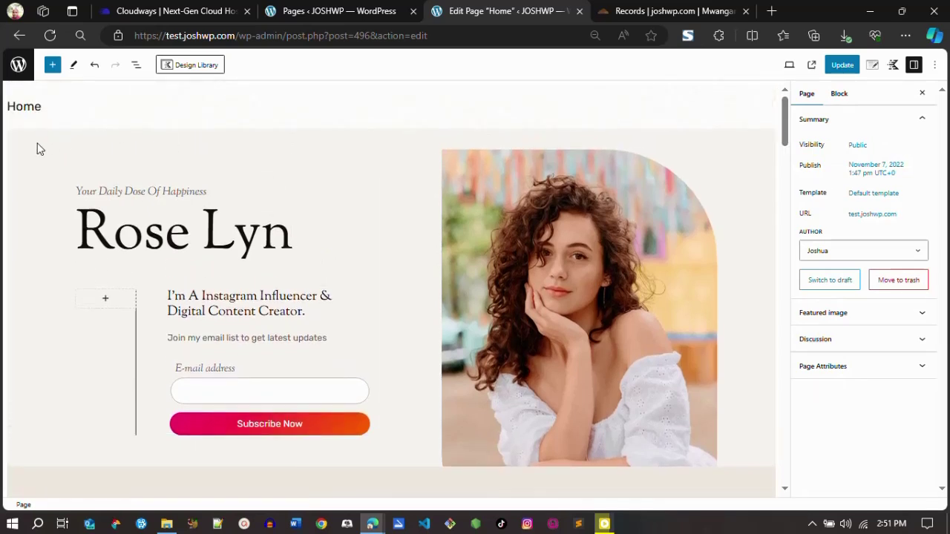
click(26, 186)
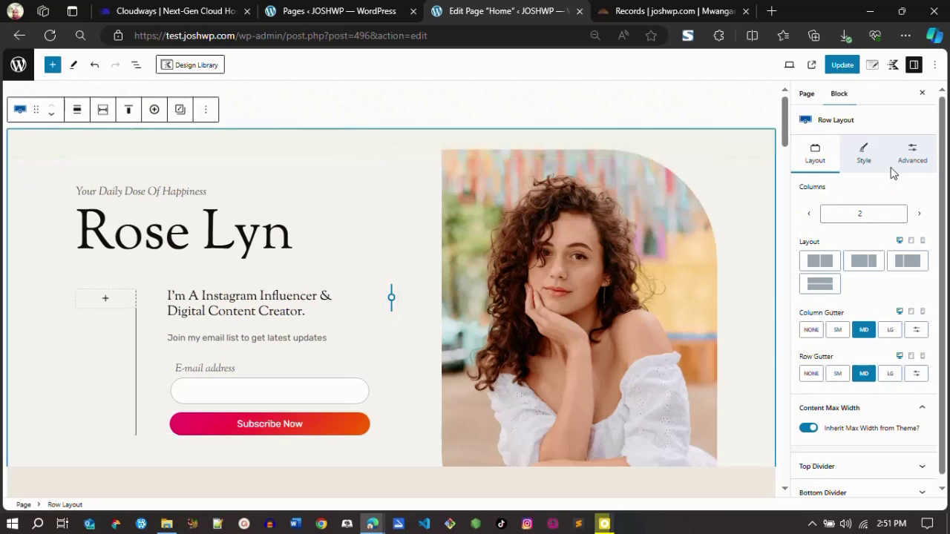
scroll(864, 297, down, 1)
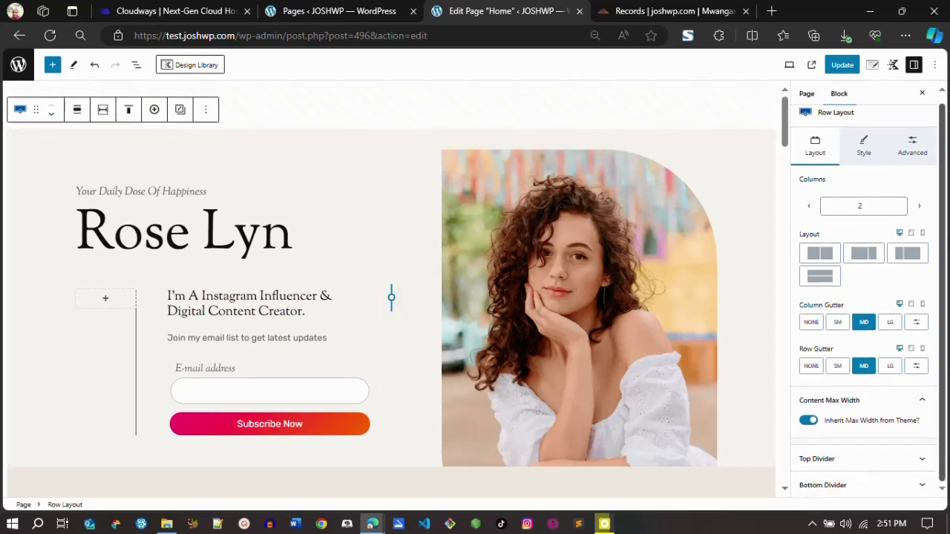
scroll(890, 222, up, 1)
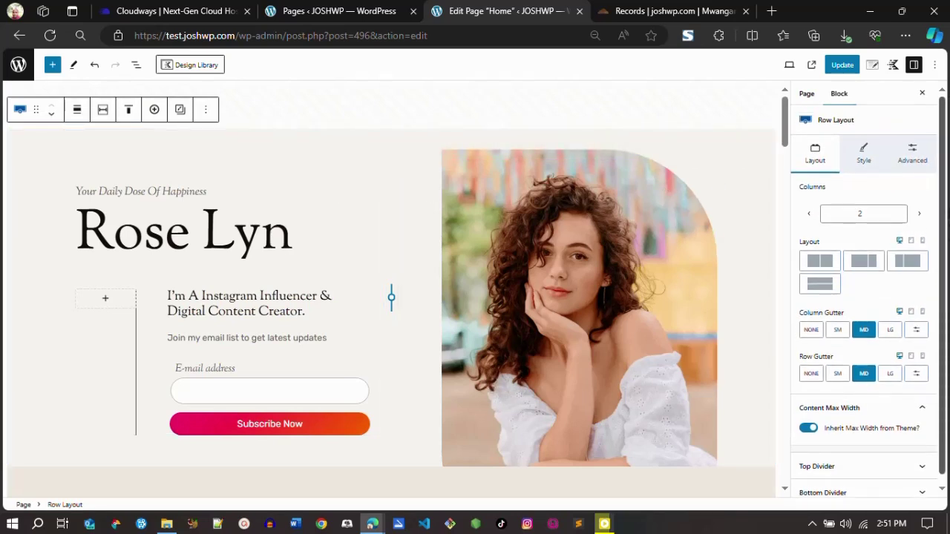
click(865, 165)
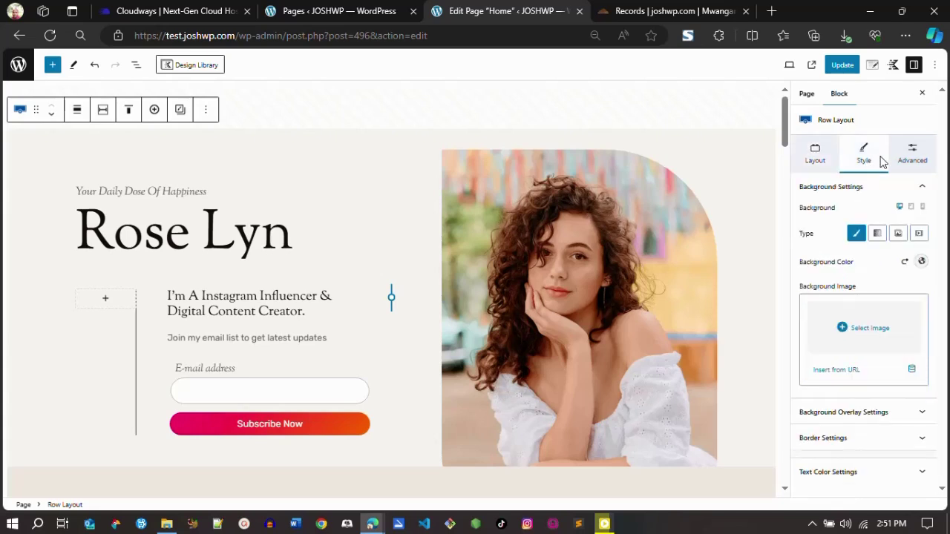
click(921, 261)
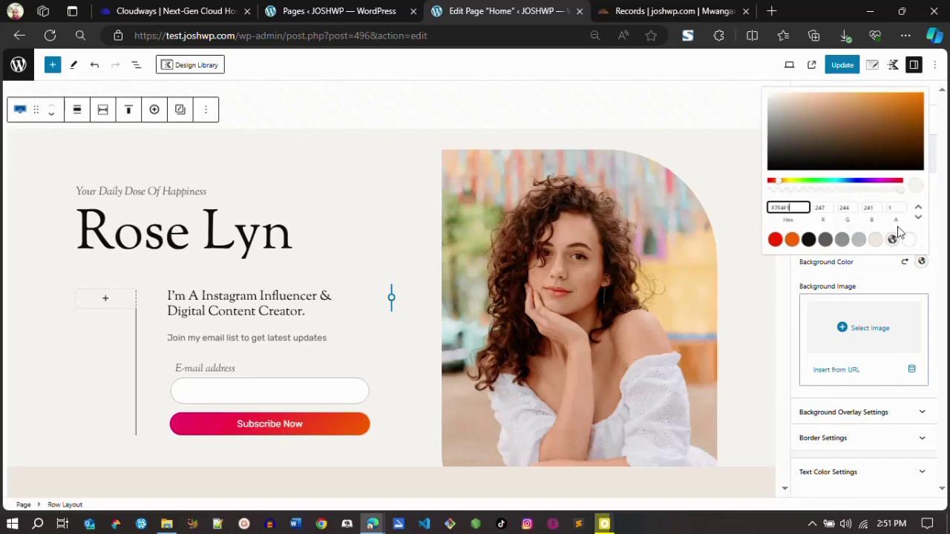
click(876, 240)
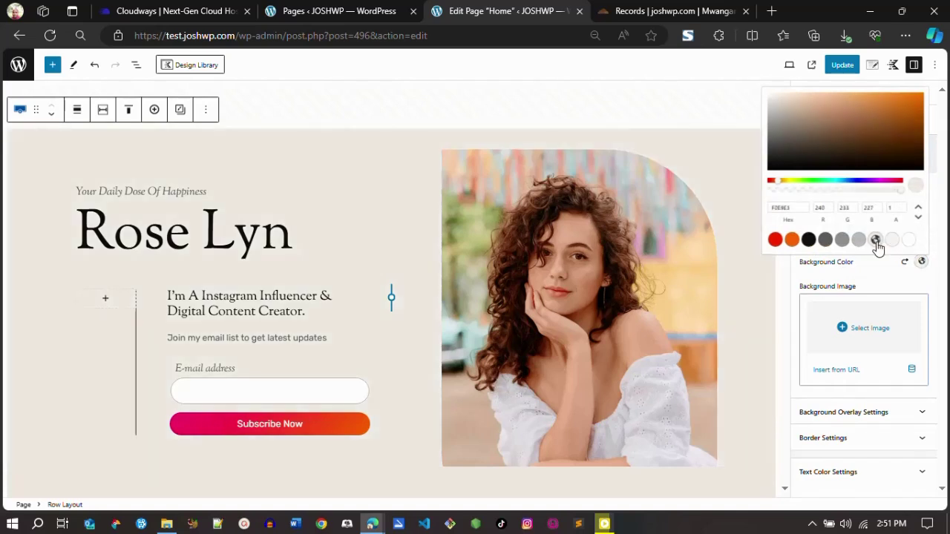
click(791, 240)
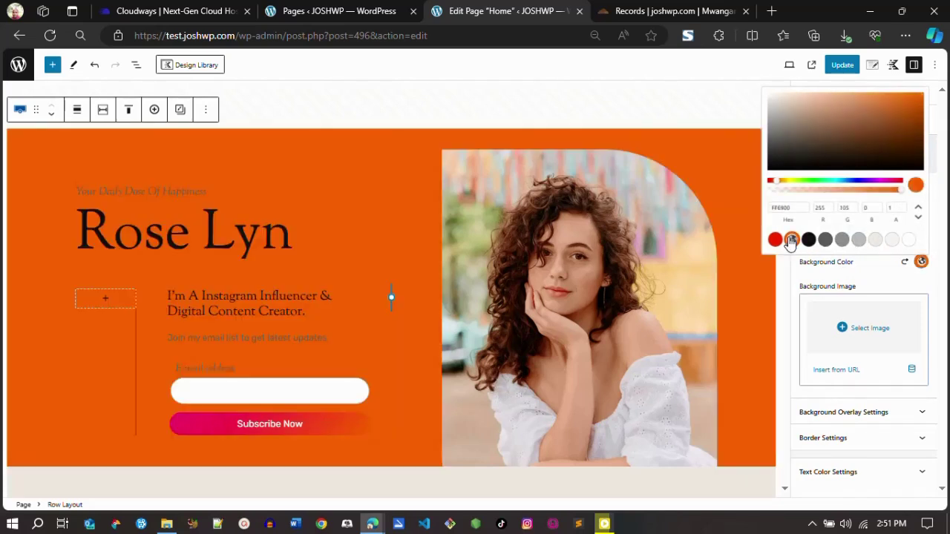
click(774, 240)
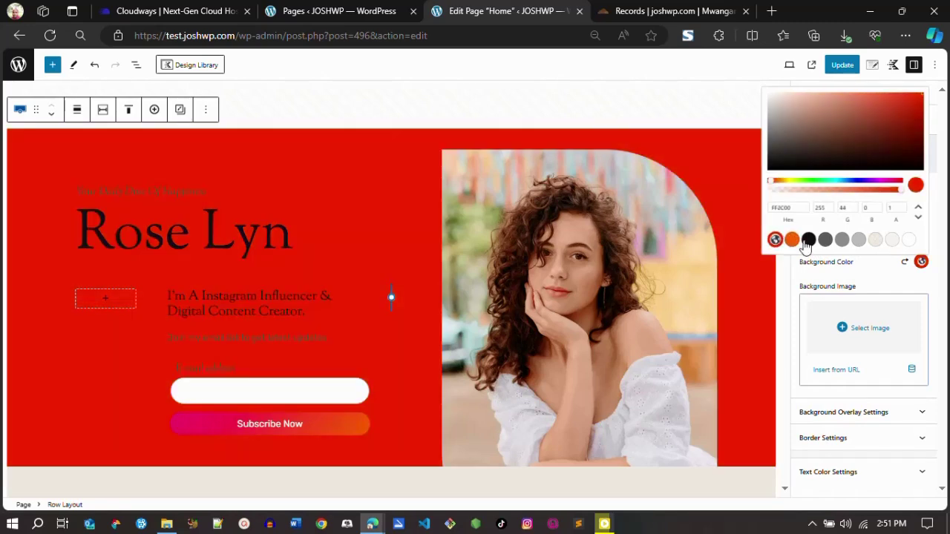
click(809, 240)
click(825, 240)
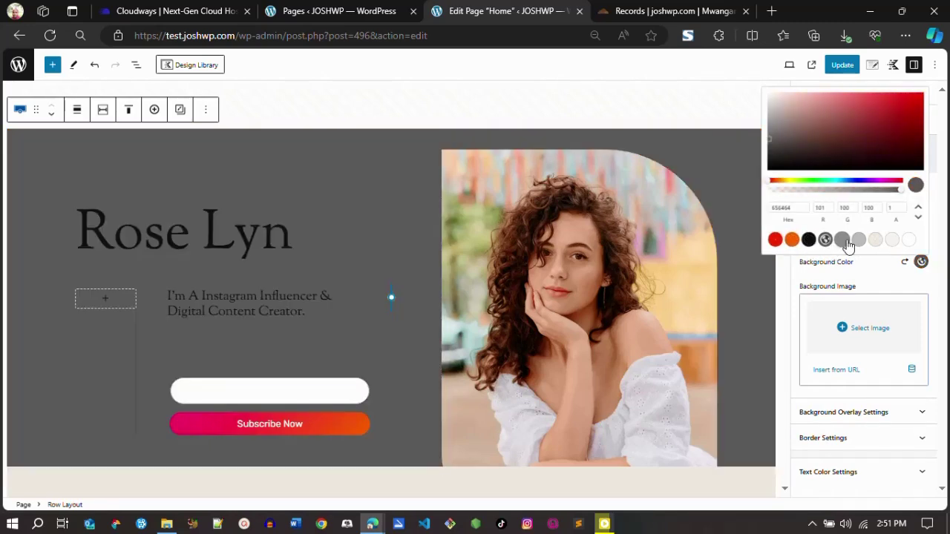
click(843, 240)
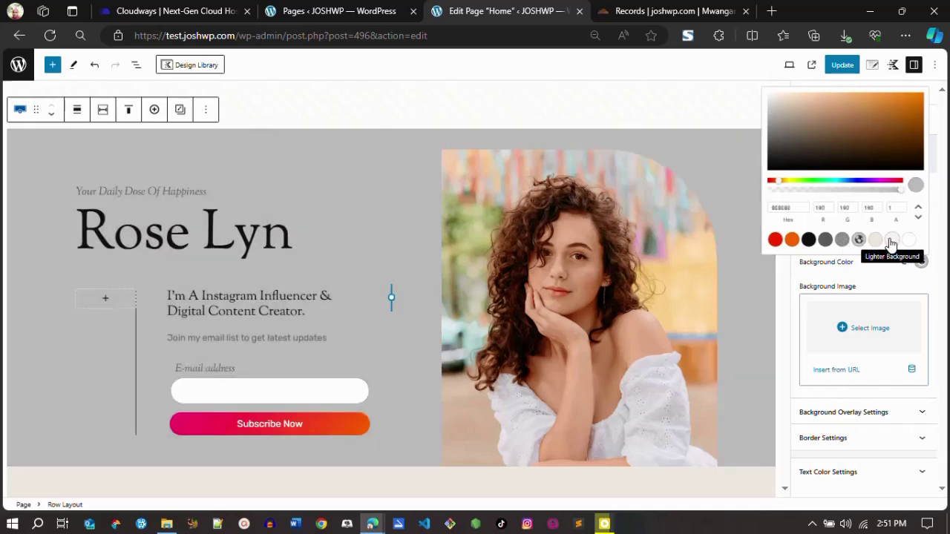
click(858, 239)
click(876, 240)
click(892, 239)
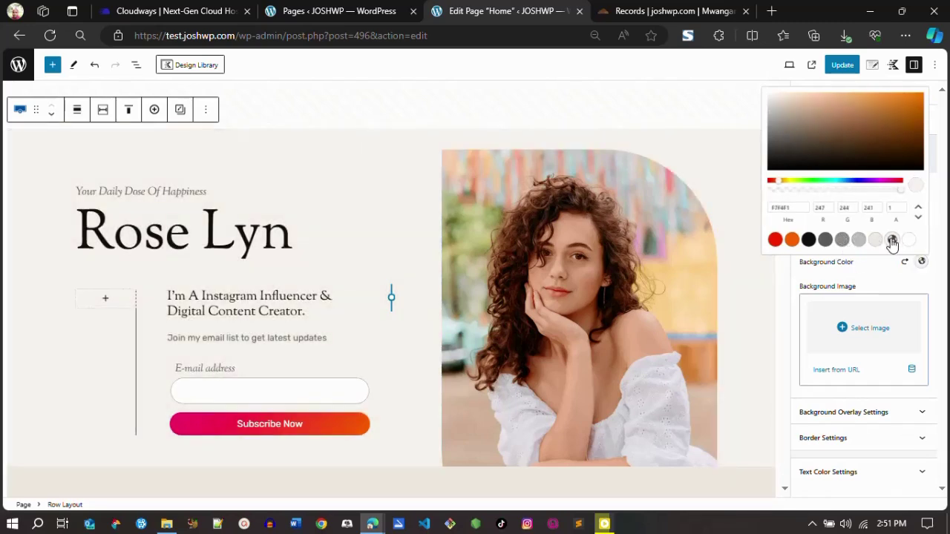
click(910, 240)
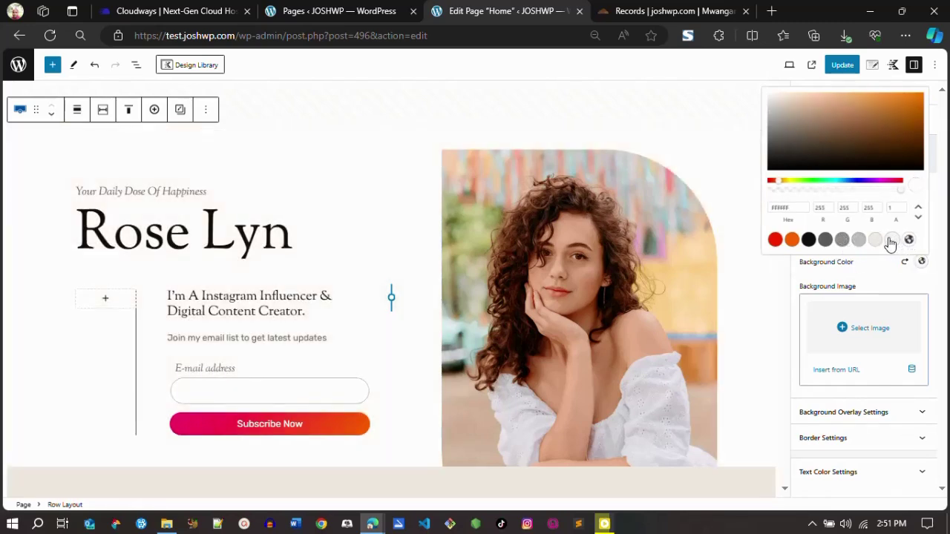
click(891, 240)
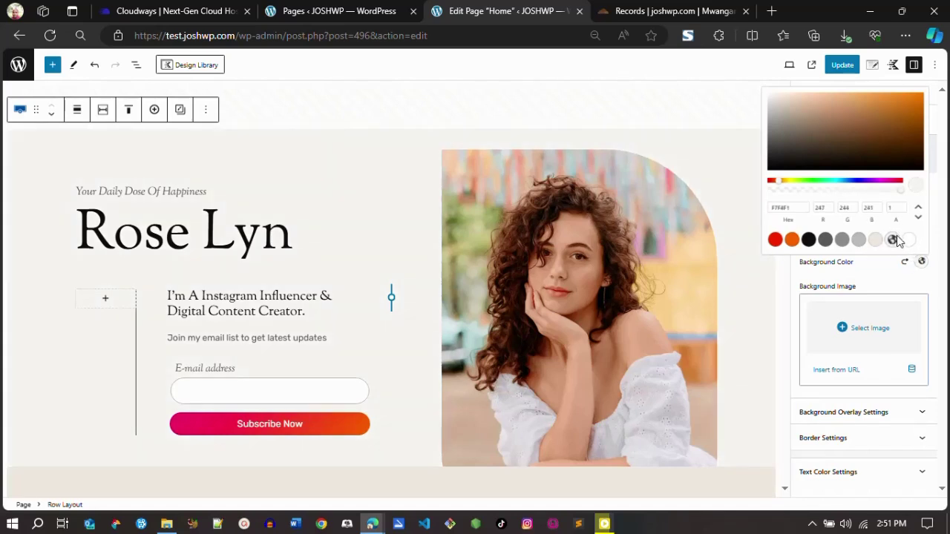
click(941, 282)
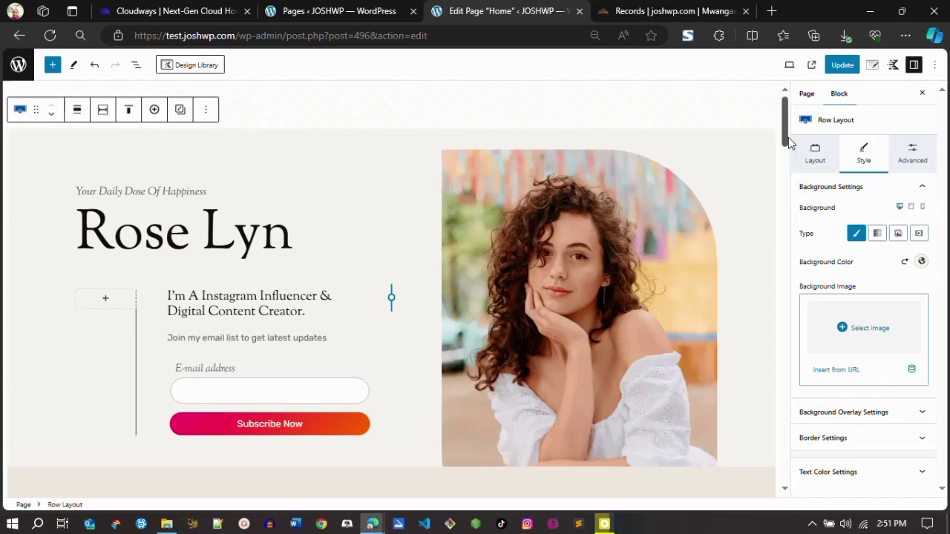
Try F7F4F1 as the My Socials row's background colour and switch back to F0E9E3
drag(788, 141, 784, 167)
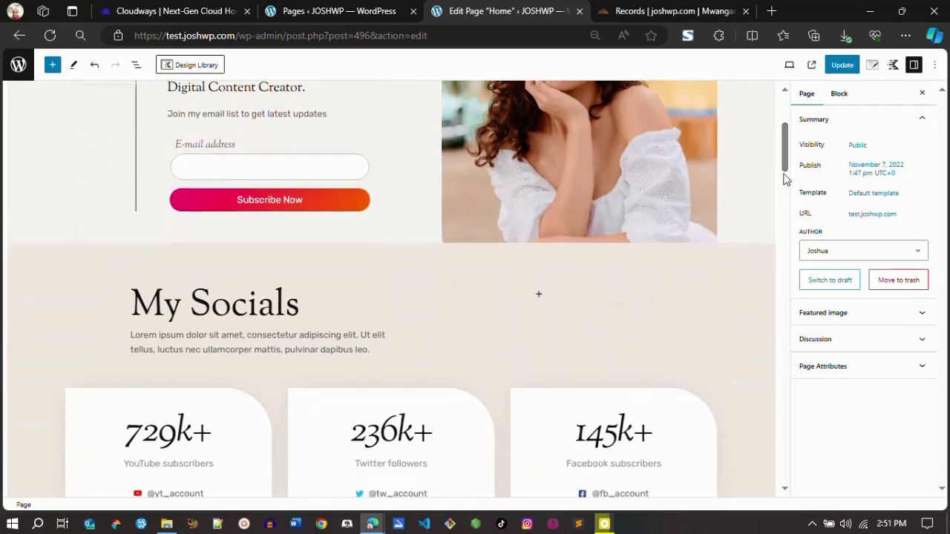
drag(787, 167, 786, 180)
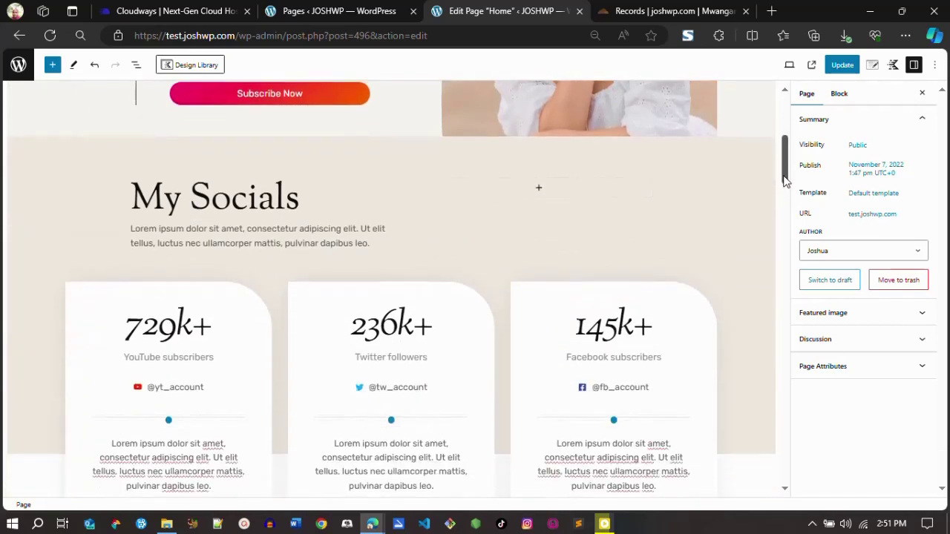
click(741, 203)
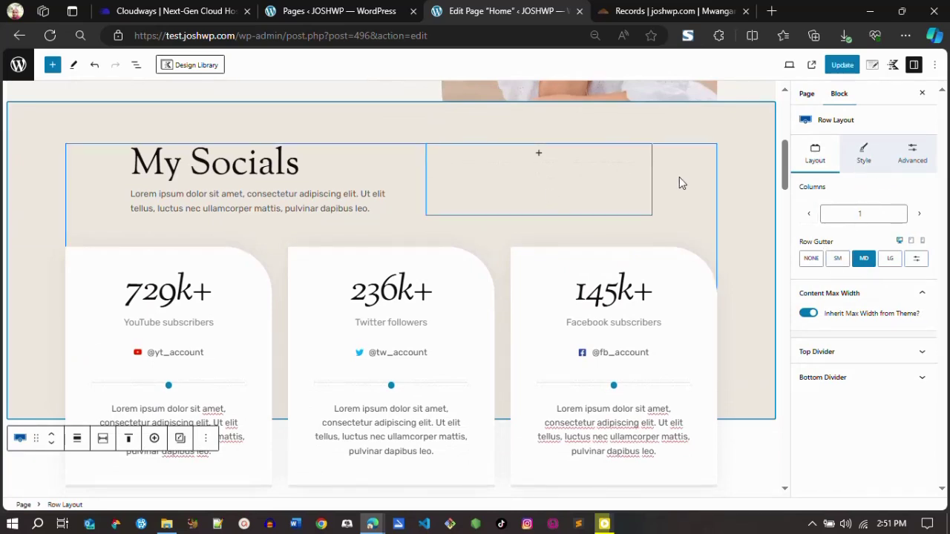
click(862, 155)
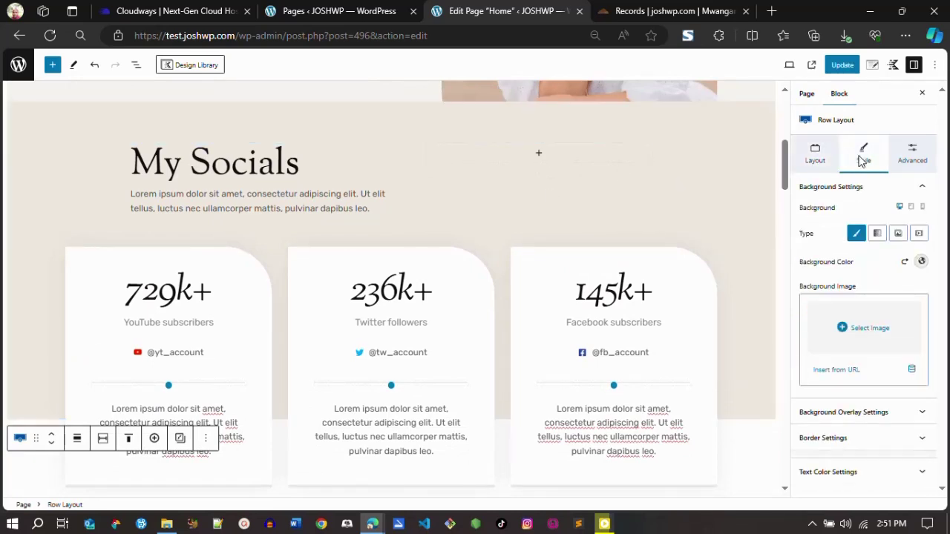
click(921, 261)
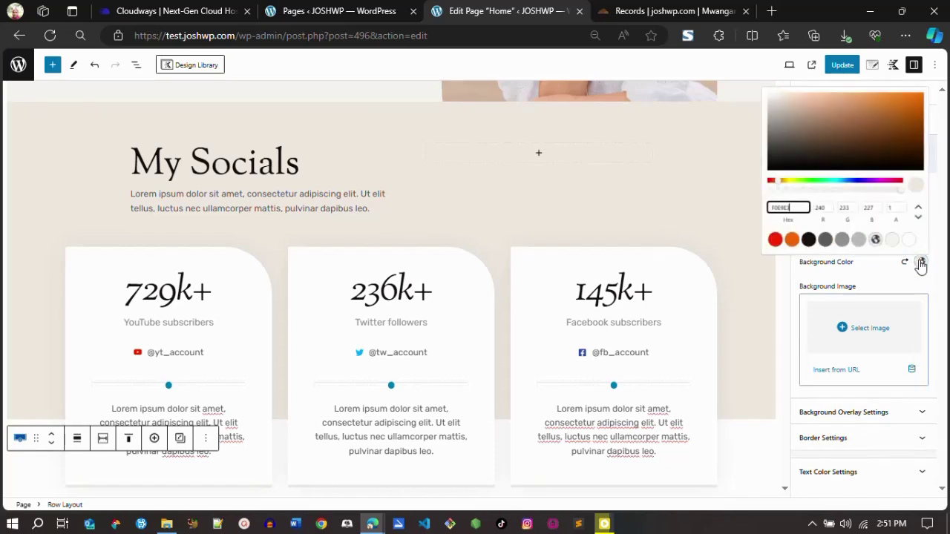
click(893, 240)
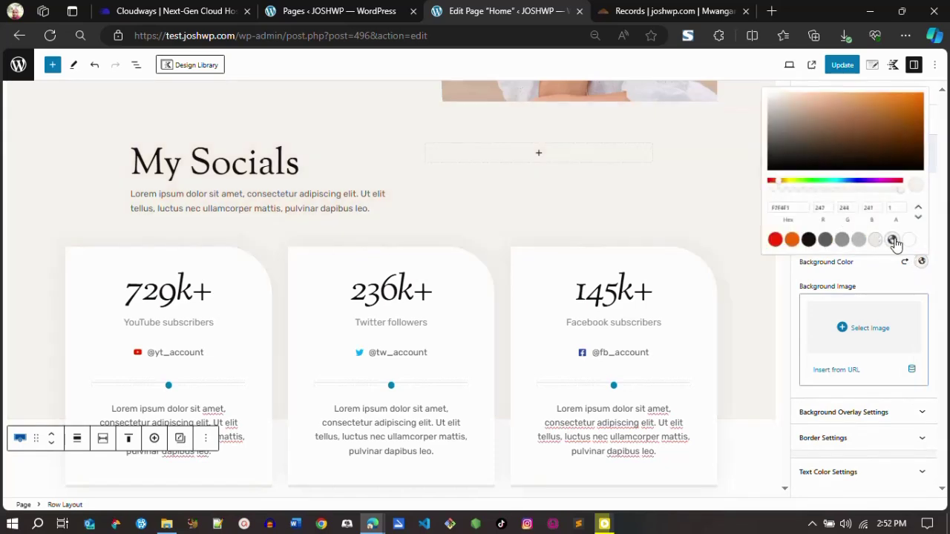
click(876, 240)
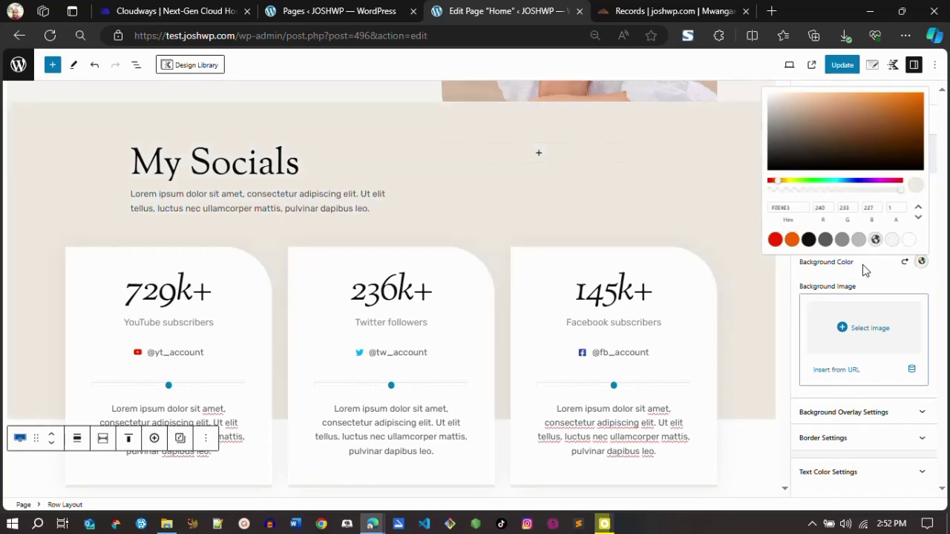
click(937, 286)
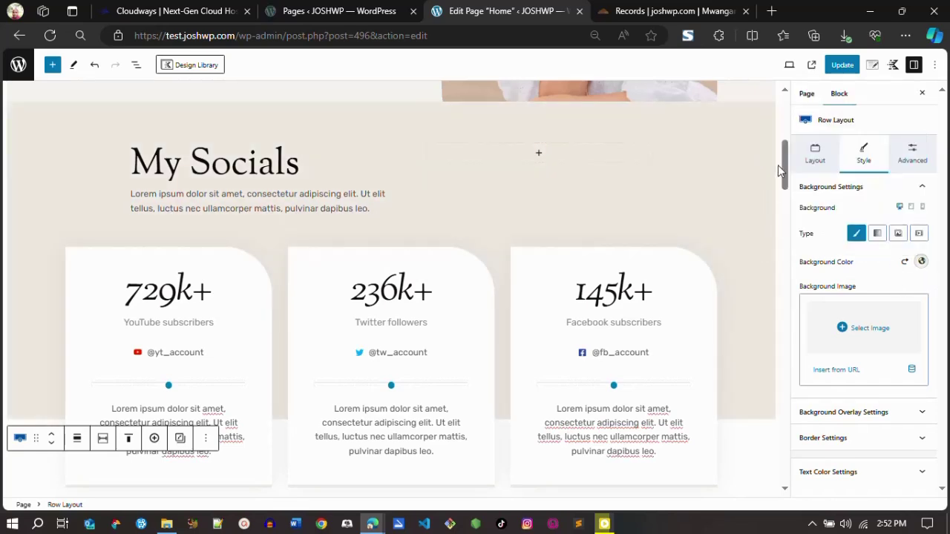
Examine the Count Up settings of the YouTube subscribers and Twitter followers counters, including the ending number and animation duration
drag(784, 168, 784, 175)
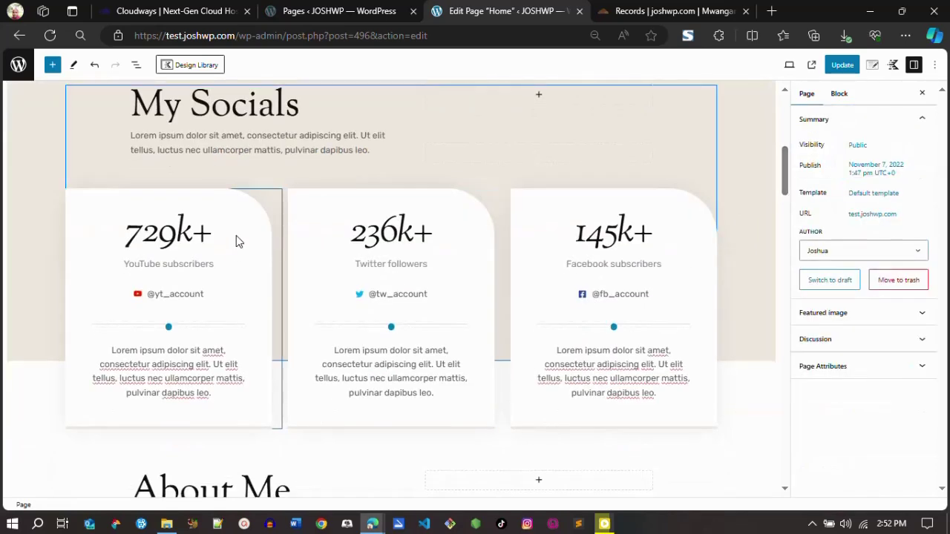
click(233, 263)
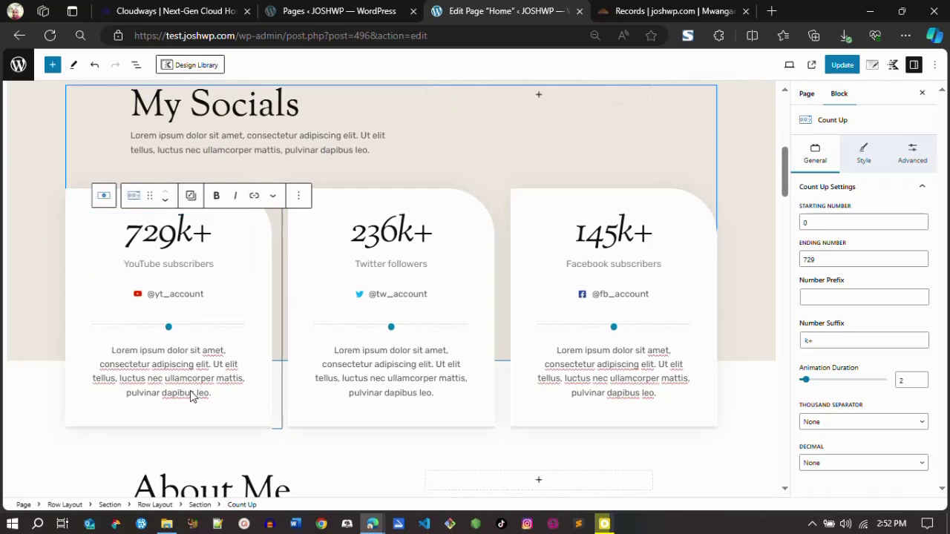
click(164, 233)
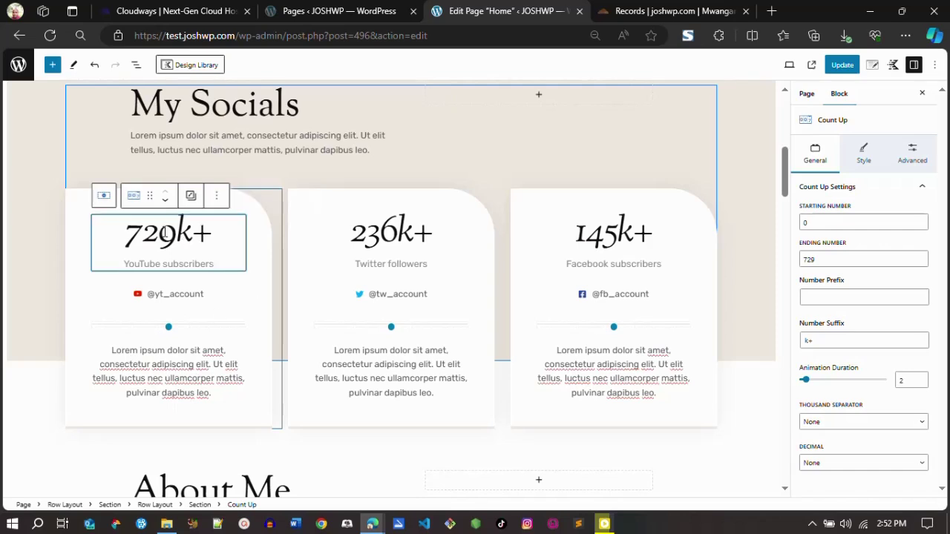
double_click(170, 233)
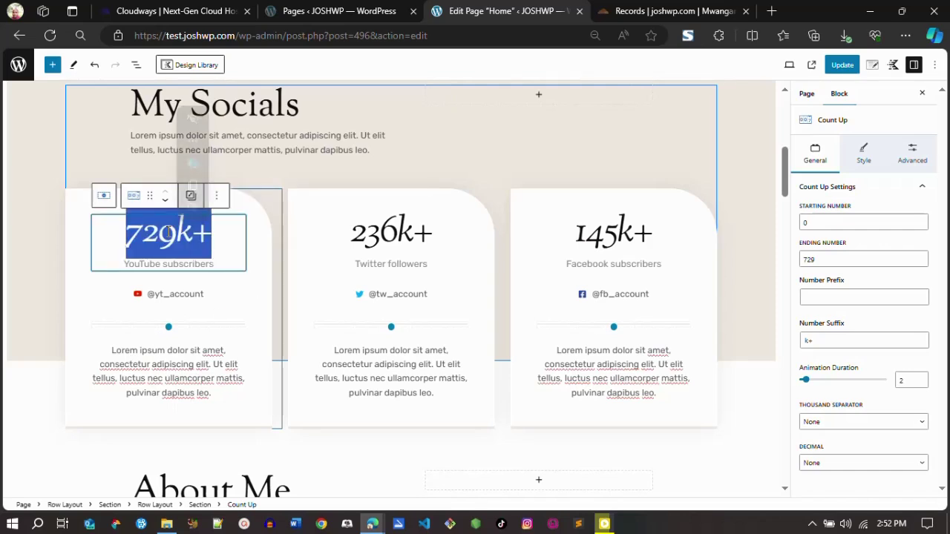
click(168, 233)
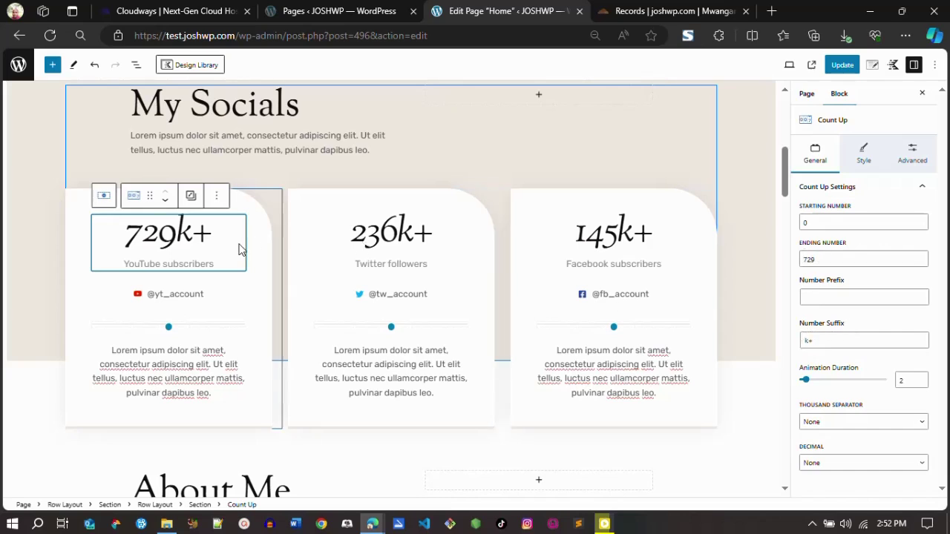
drag(211, 231, 177, 233)
click(183, 234)
drag(181, 231, 124, 232)
drag(824, 261, 805, 259)
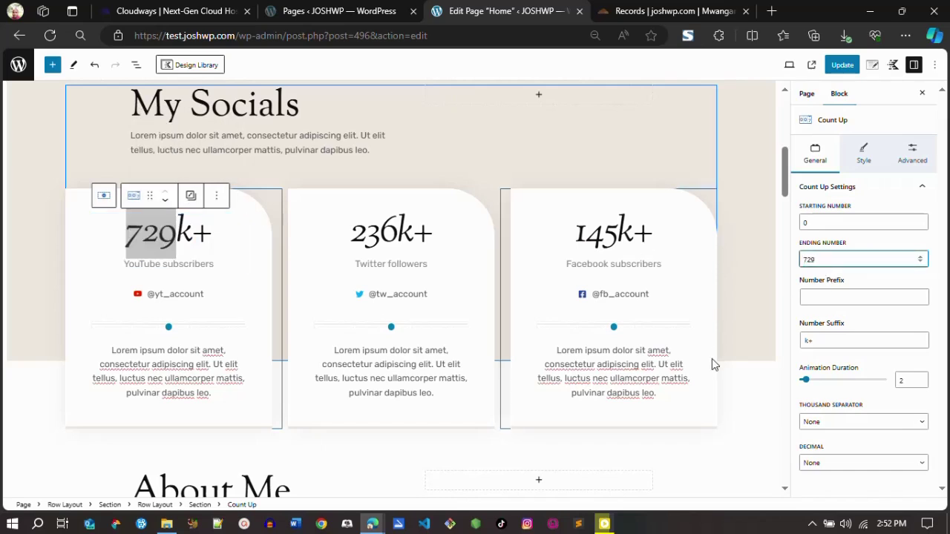
click(905, 381)
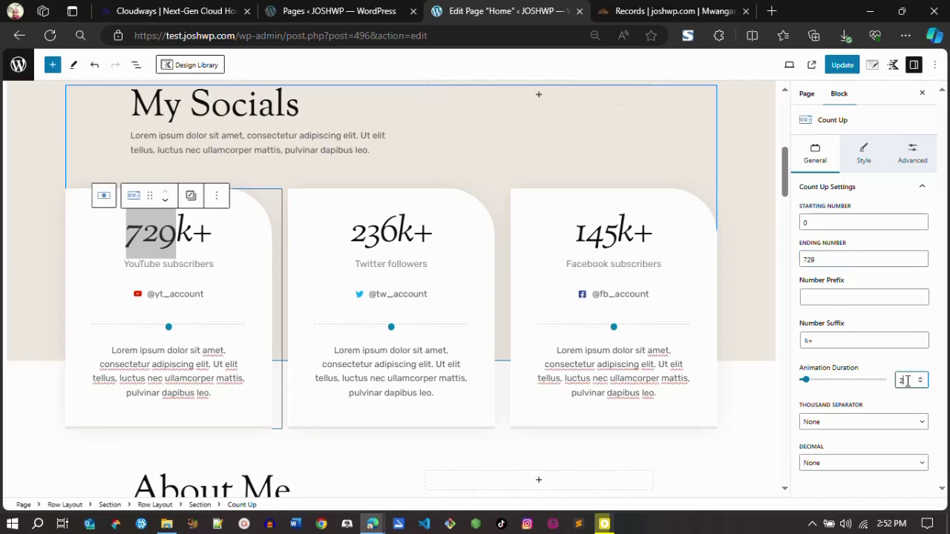
click(871, 399)
click(427, 233)
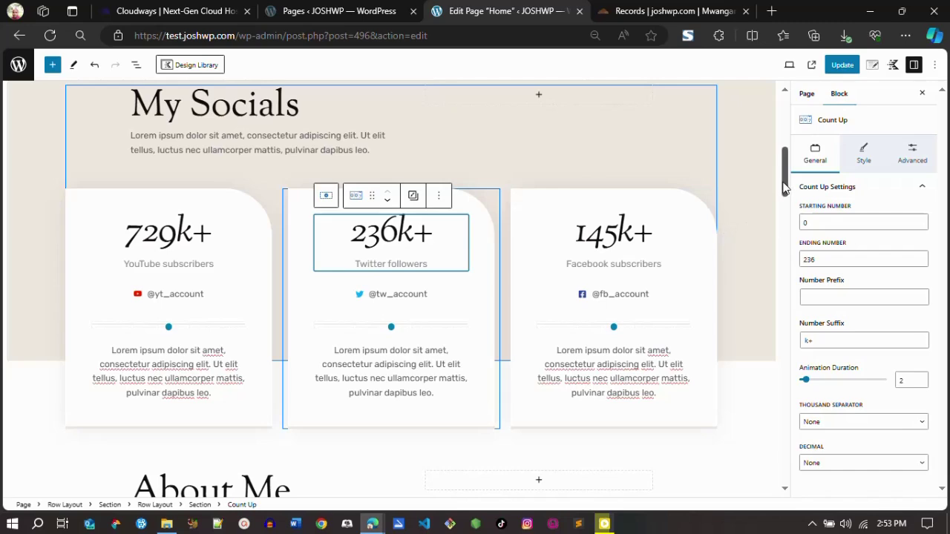
Add a Row Layout block at the end of the Home page and open the design library for it
drag(786, 187, 784, 210)
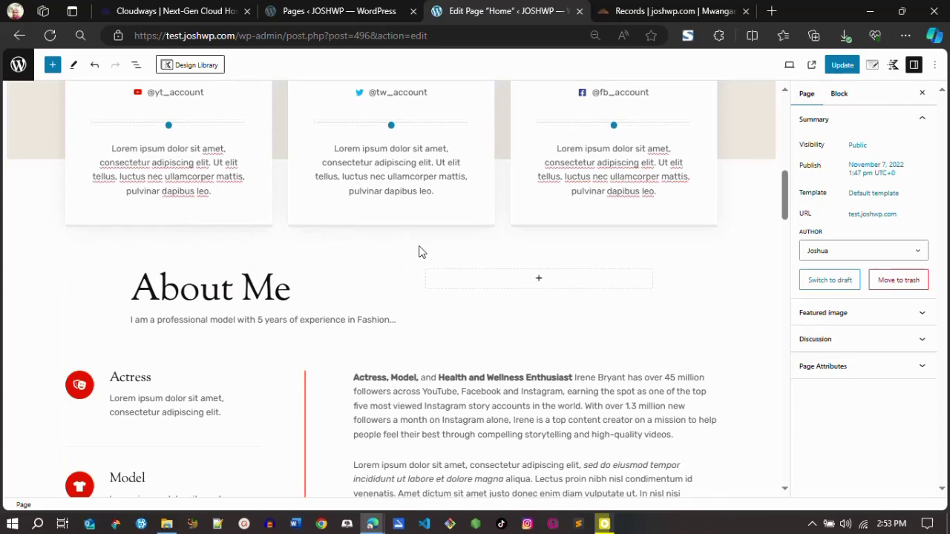
click(52, 64)
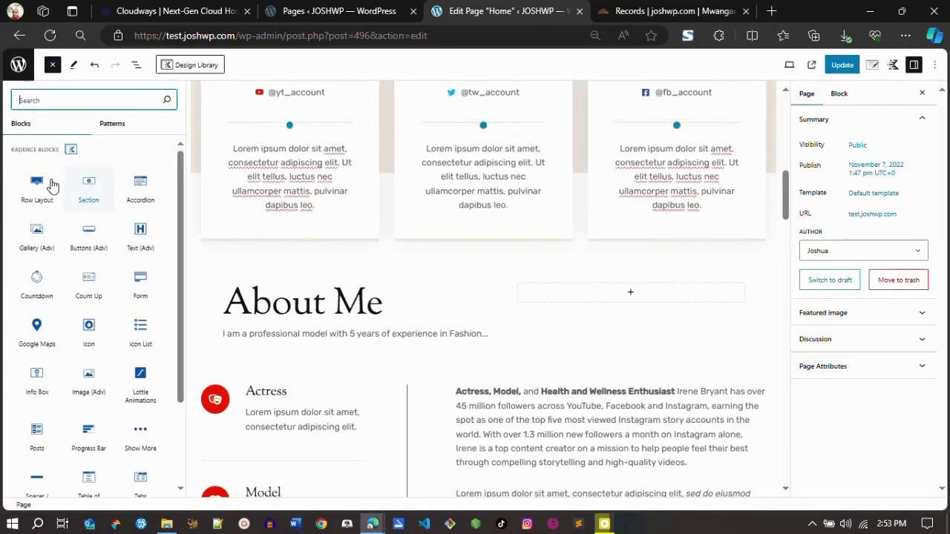
mouse_move(41, 178)
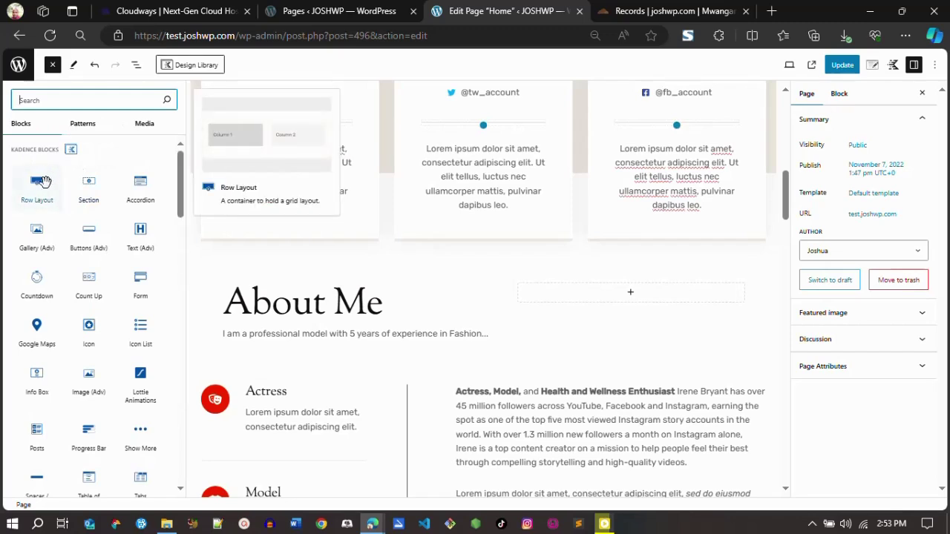
click(44, 188)
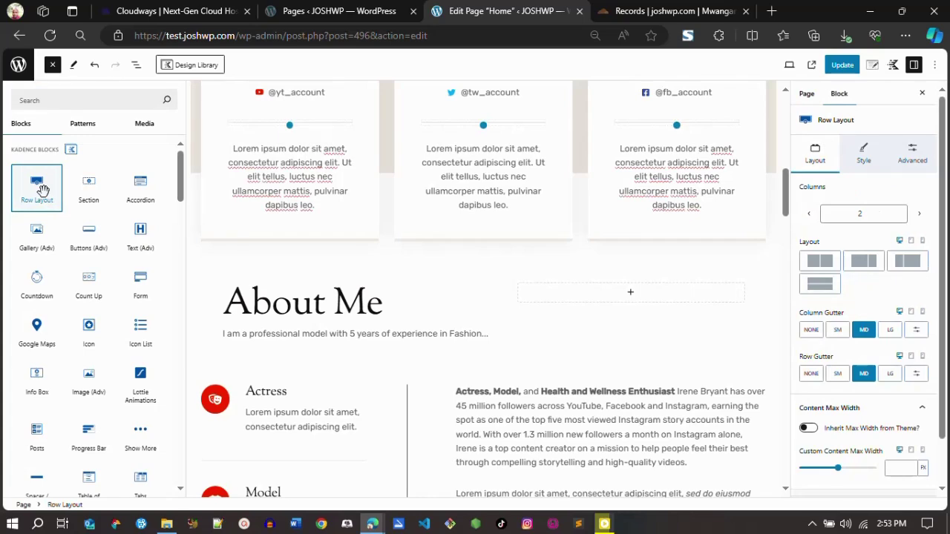
drag(788, 202, 786, 516)
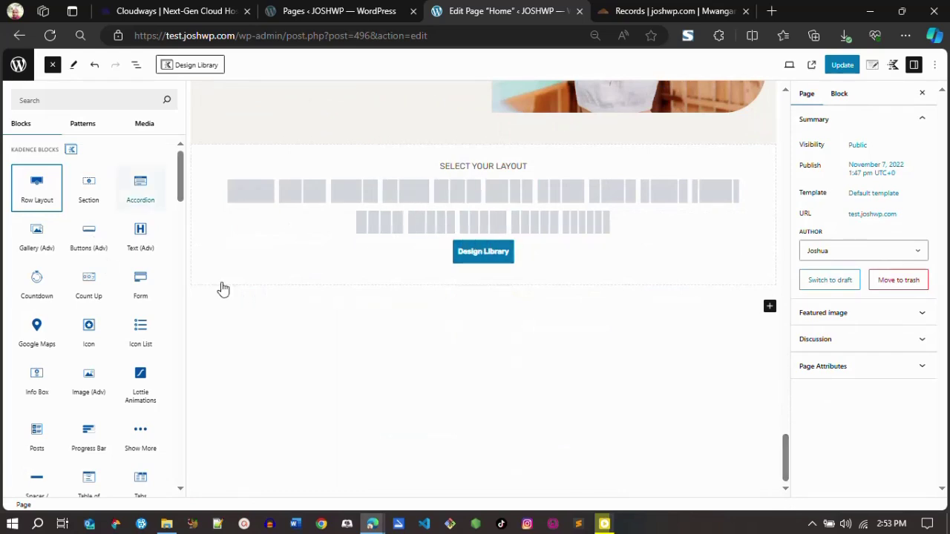
mouse_move(786, 461)
mouse_down()
mouse_move(786, 436)
mouse_move(788, 461)
mouse_up()
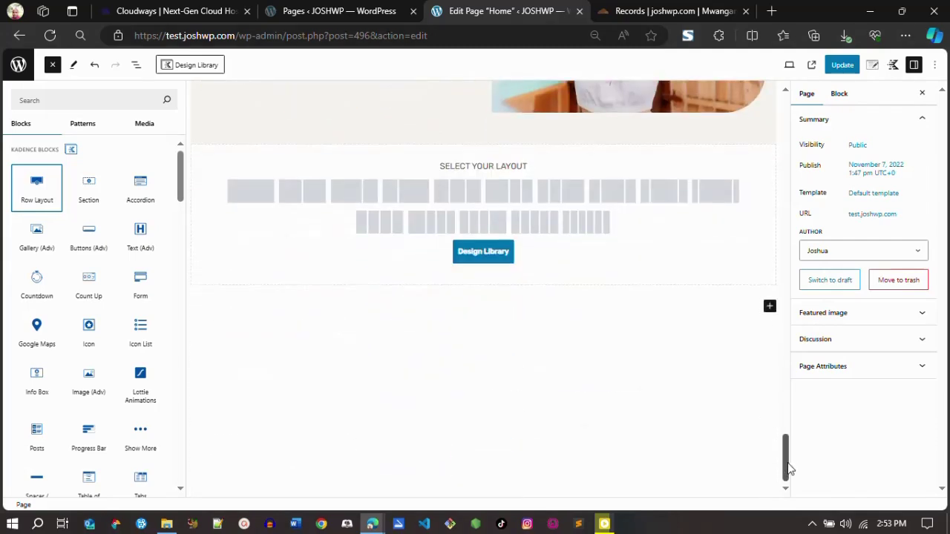
click(483, 256)
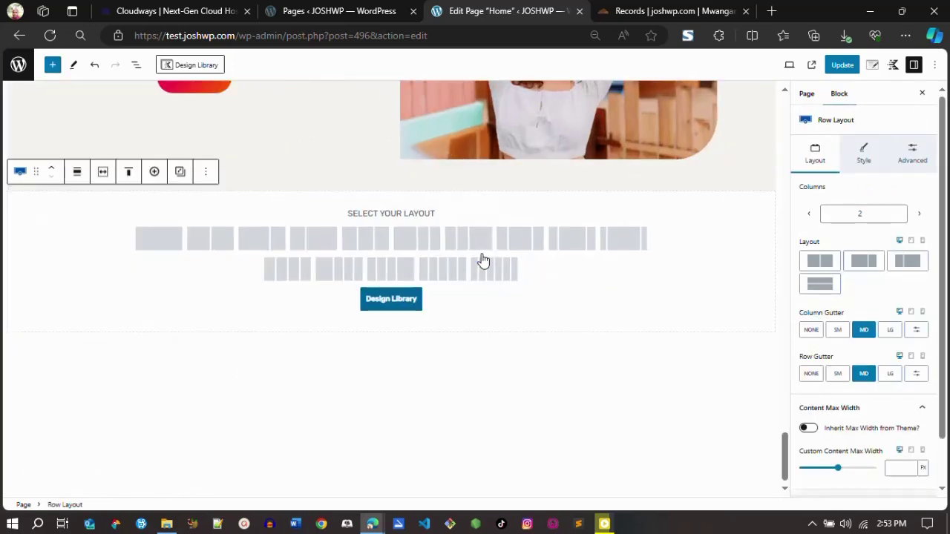
click(391, 299)
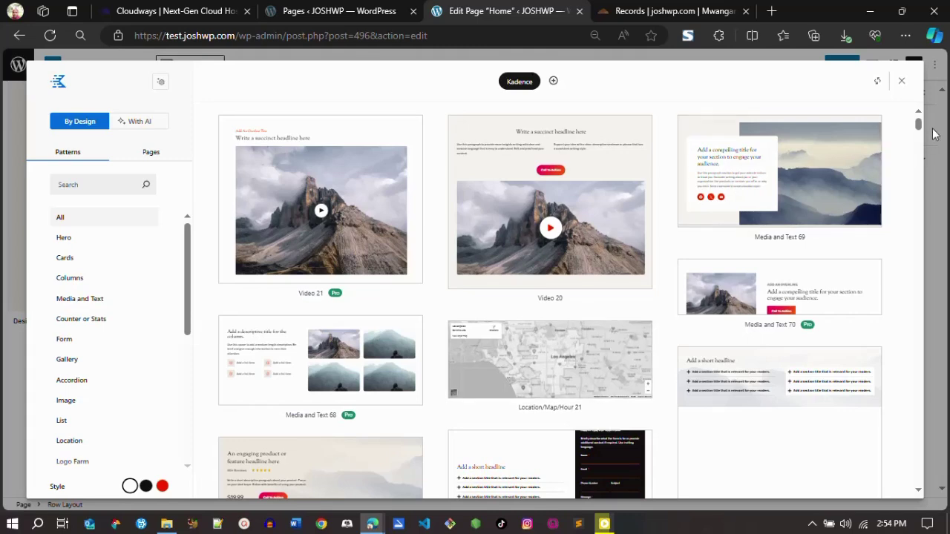
Browse the design library's Hero patterns and insert Hero 34 into the new row
drag(918, 128, 919, 147)
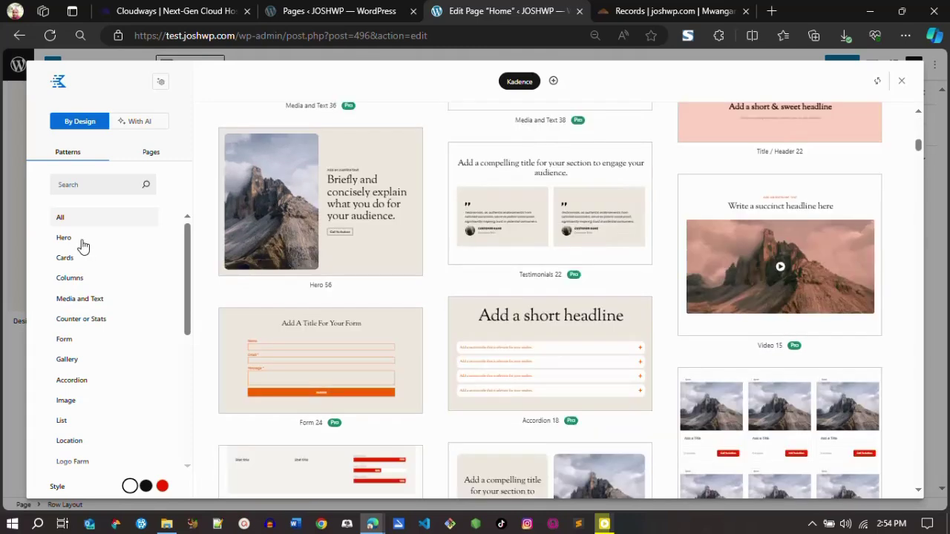
click(83, 243)
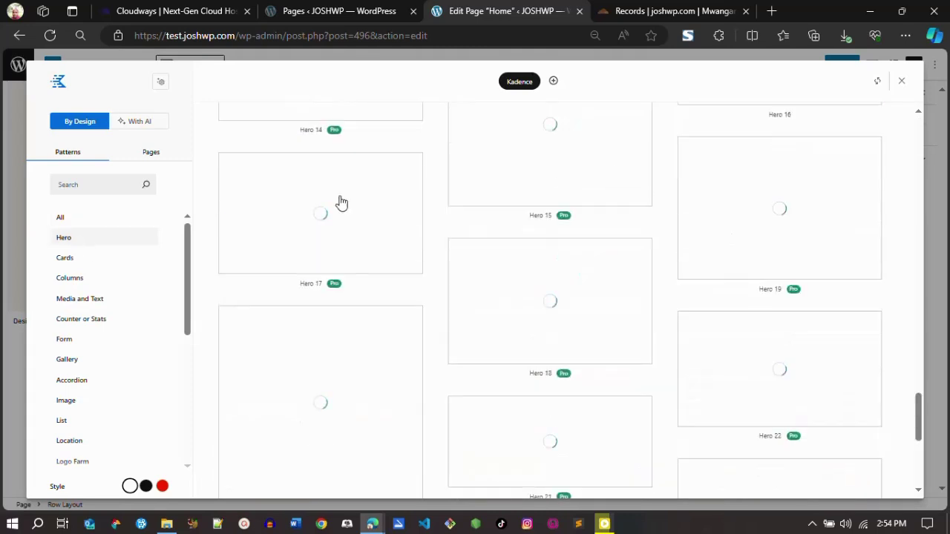
drag(920, 397, 932, 141)
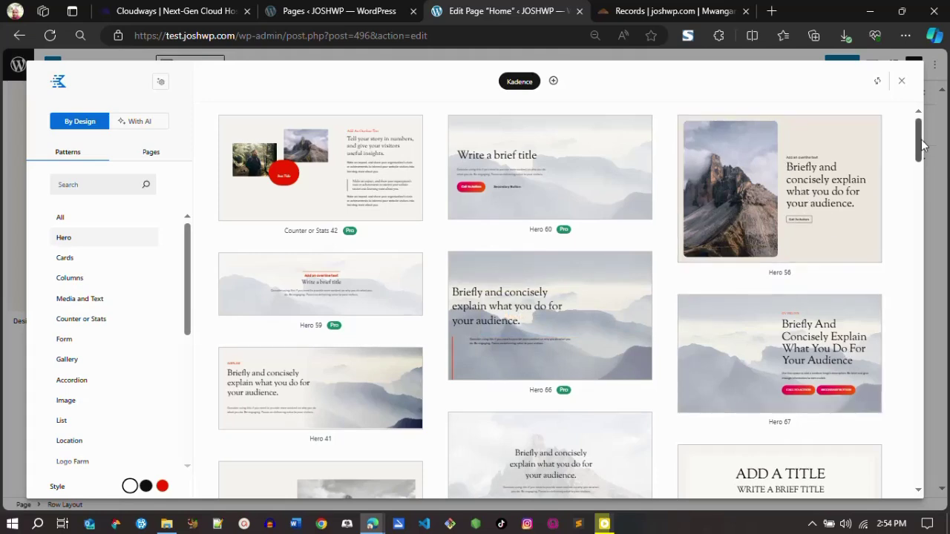
scroll(919, 157, down, 3)
drag(917, 165, 915, 190)
scroll(915, 191, down, 4)
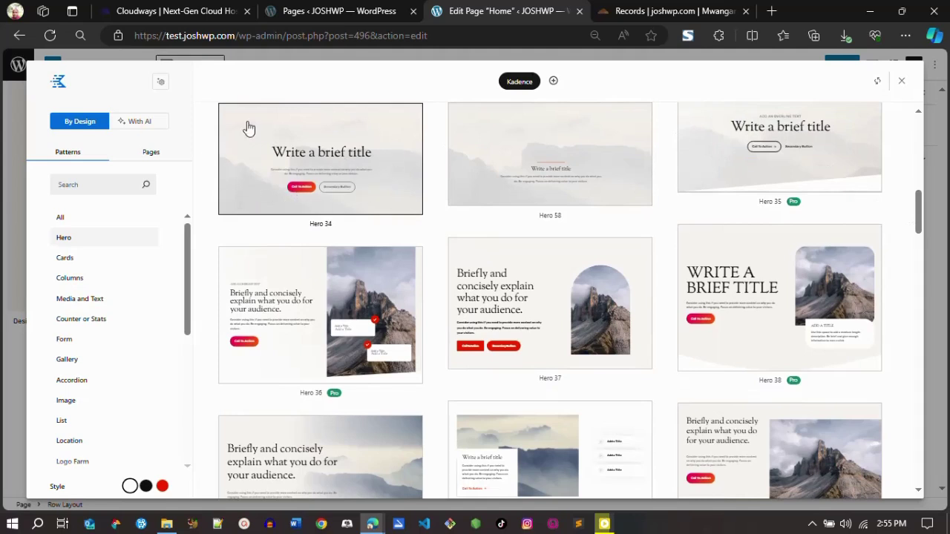
click(339, 178)
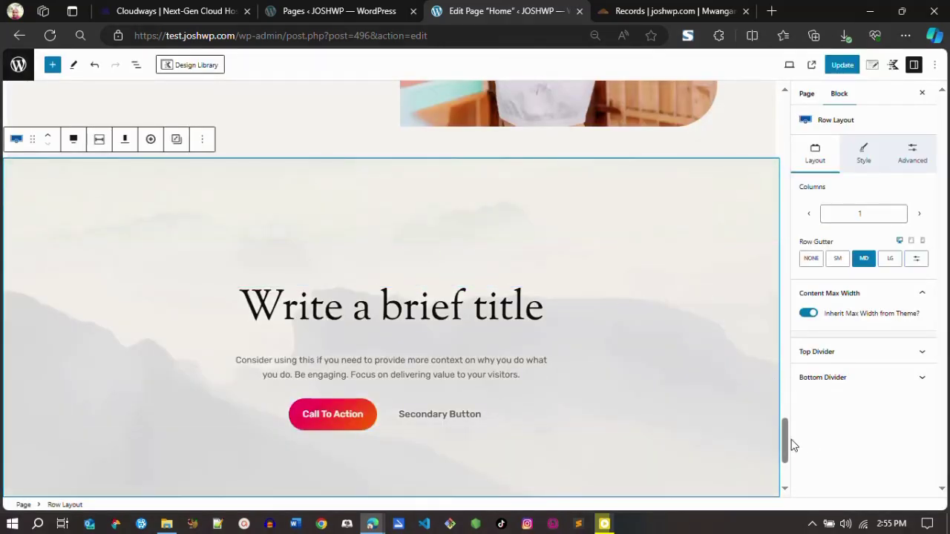
Try the greys 939393 and 656464 as the Secondary Button's background colour, and settle on the palette's orange
drag(788, 445, 791, 395)
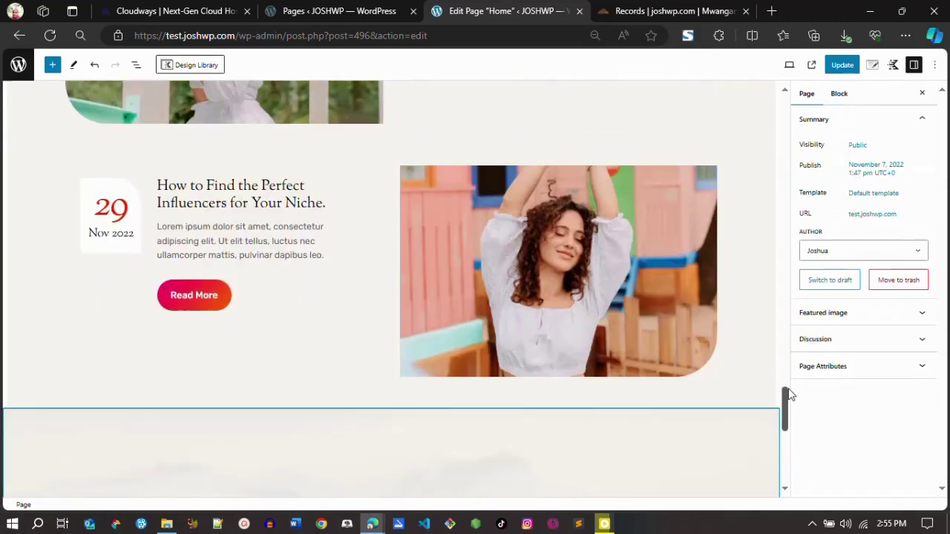
drag(786, 409, 787, 446)
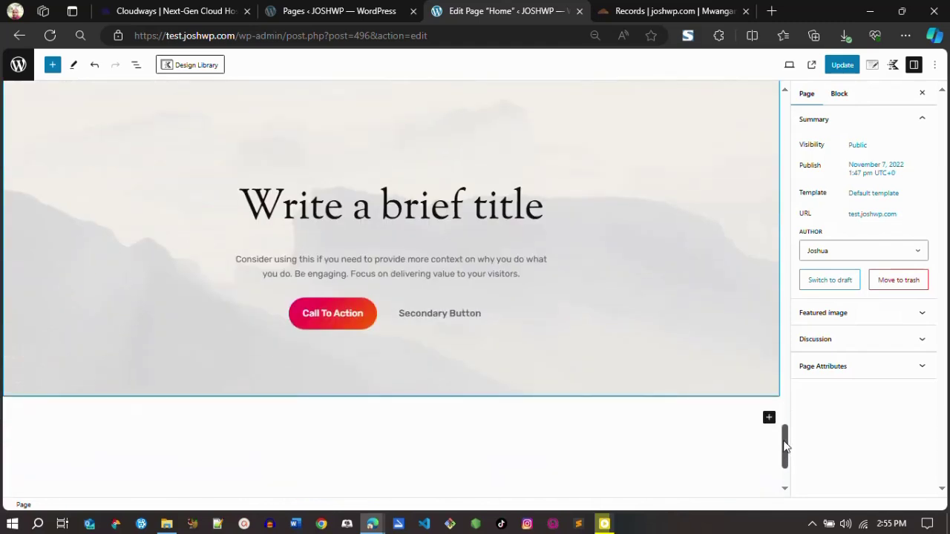
click(426, 312)
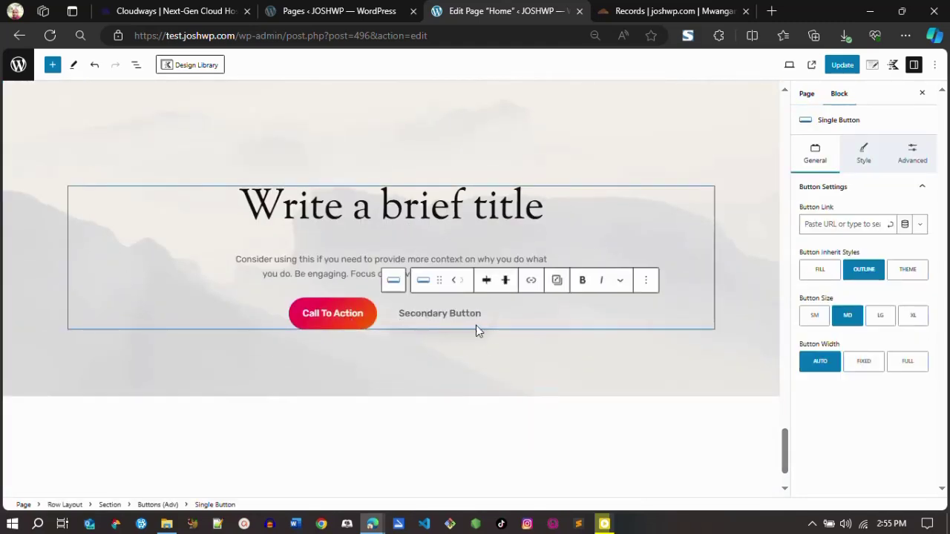
click(393, 279)
click(426, 312)
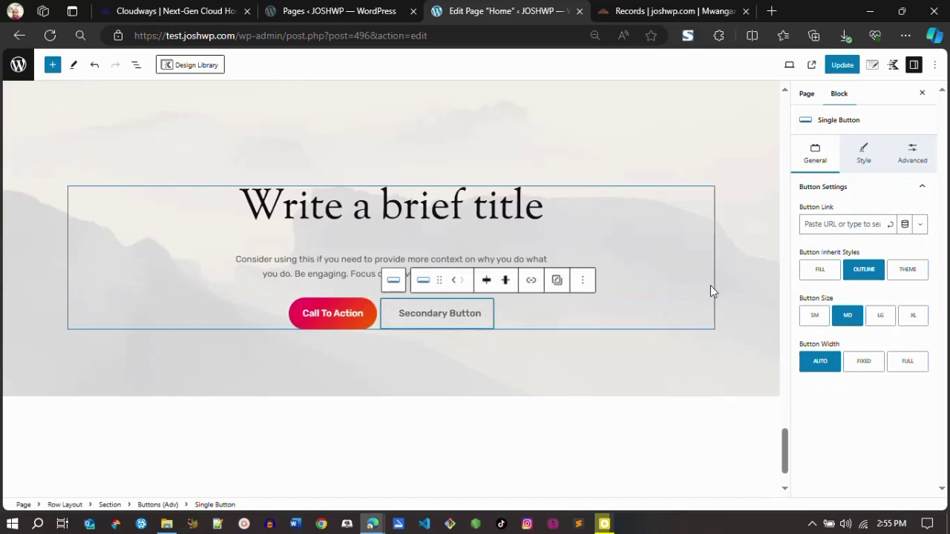
click(869, 149)
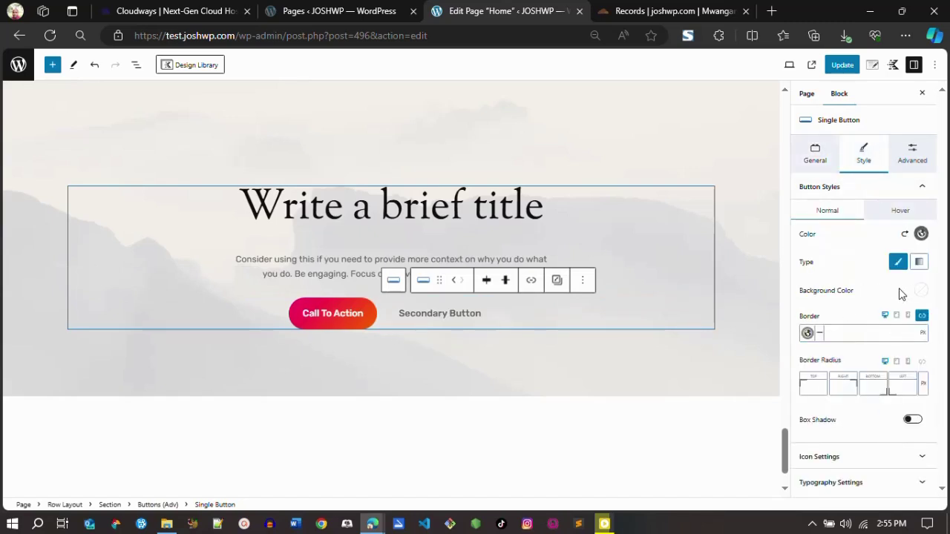
click(921, 290)
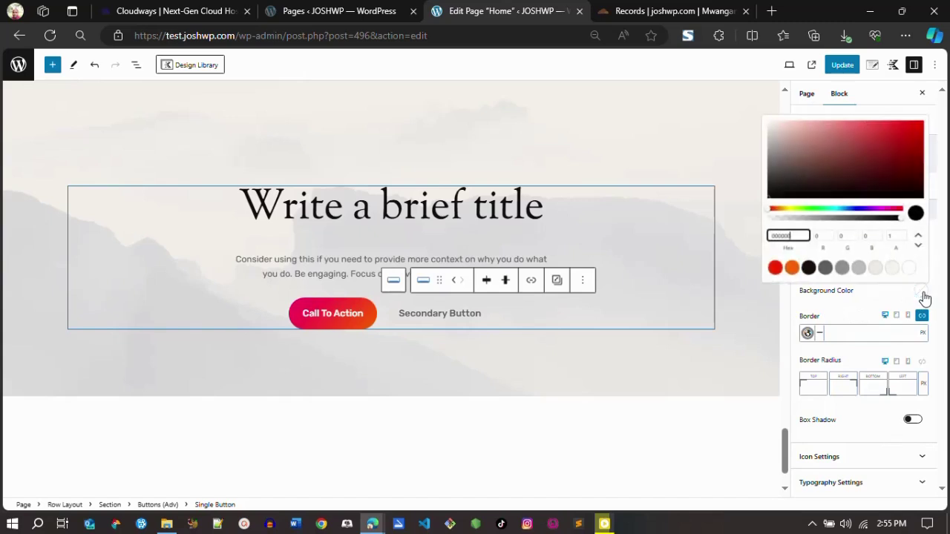
click(842, 268)
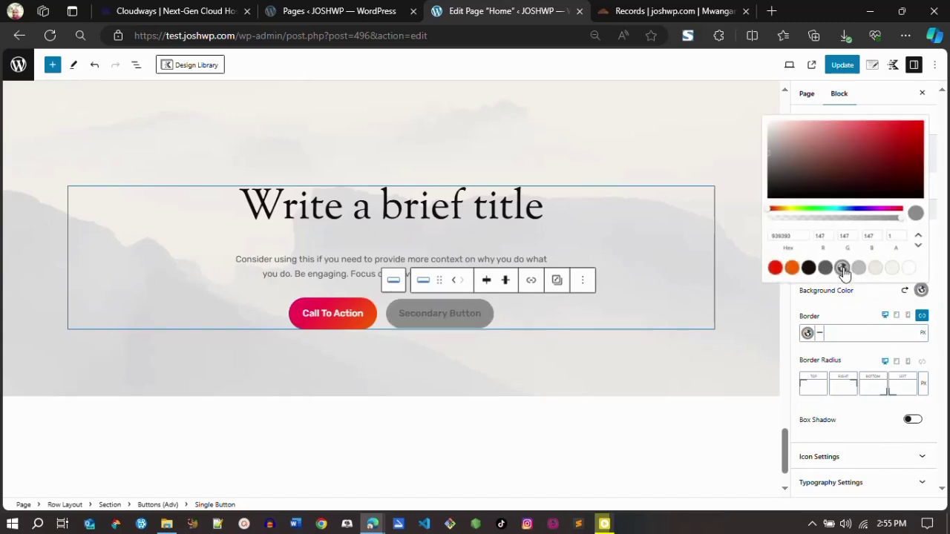
click(825, 268)
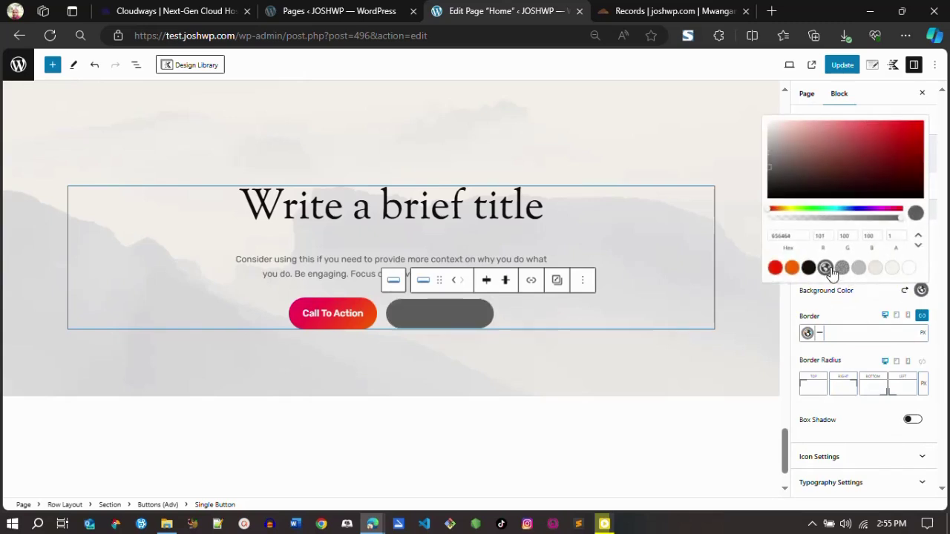
click(792, 268)
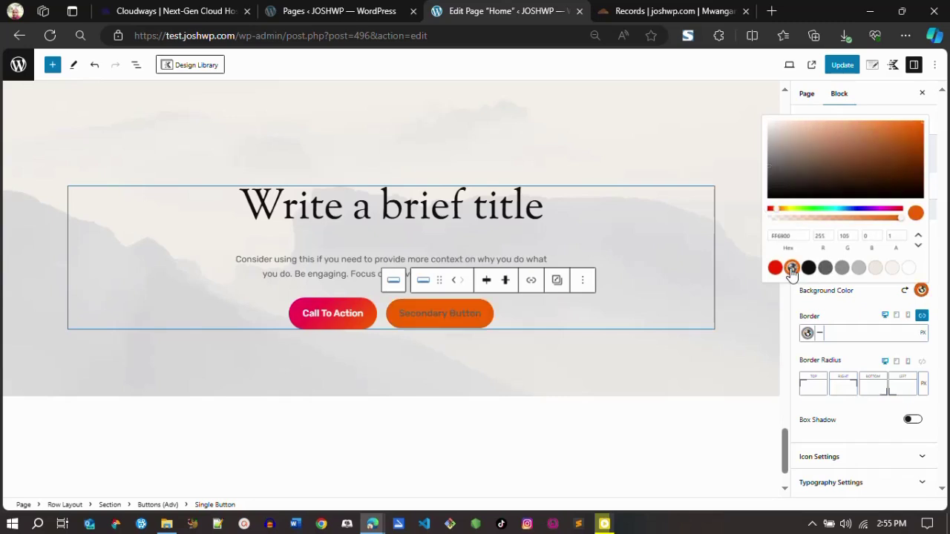
click(595, 158)
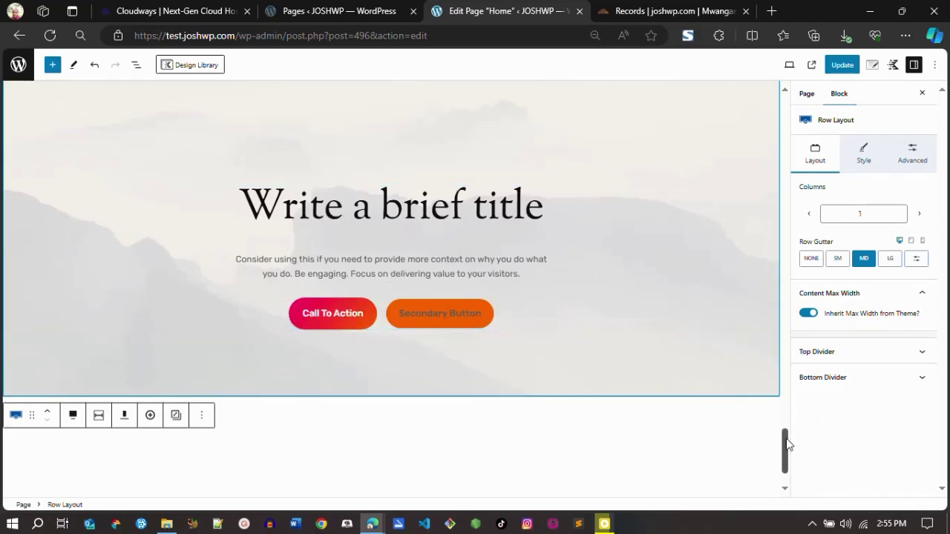
Delete the "Write a brief title" hero row at the end of the Home page
drag(788, 444, 790, 429)
scroll(789, 429, down, 1)
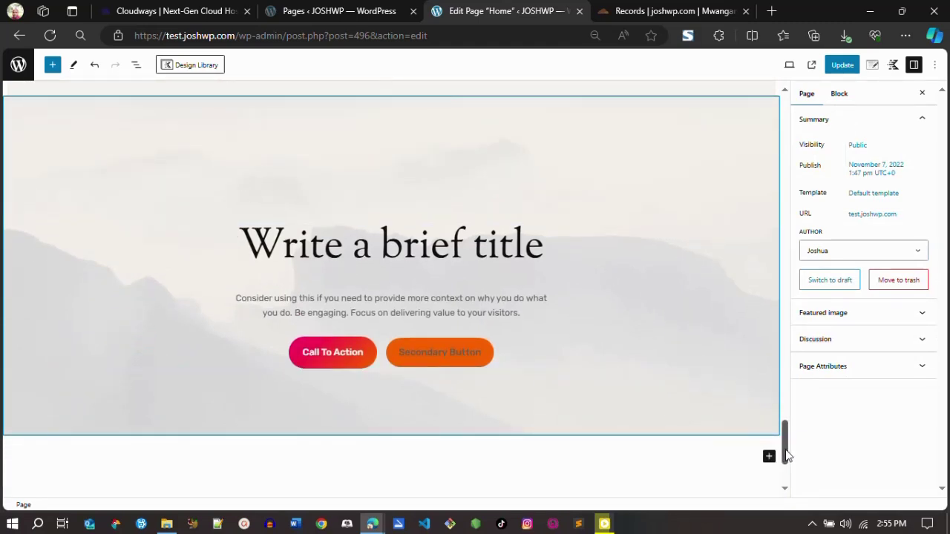
scroll(788, 456, up, 1)
key(ctrl+plus)
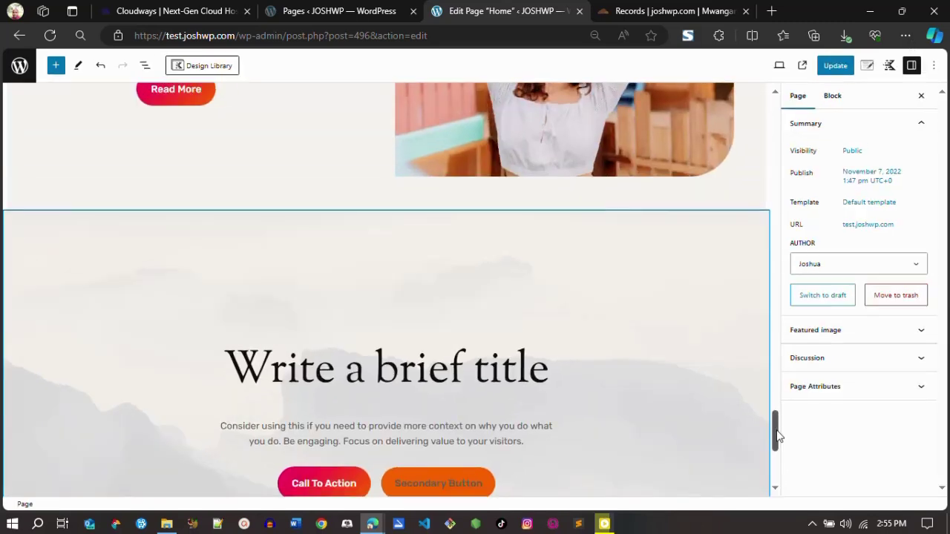
mouse_move(777, 438)
mouse_down()
mouse_move(777, 446)
mouse_move(777, 429)
mouse_up()
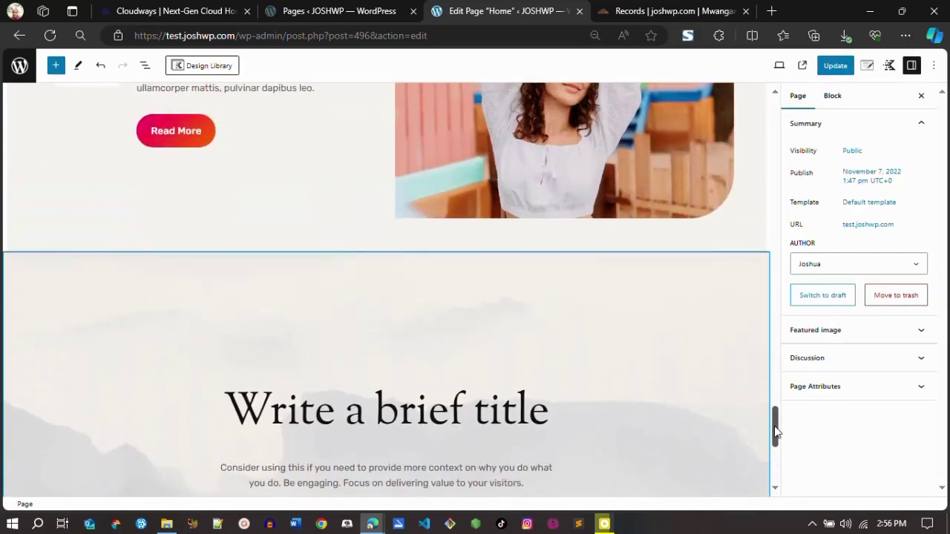
click(258, 232)
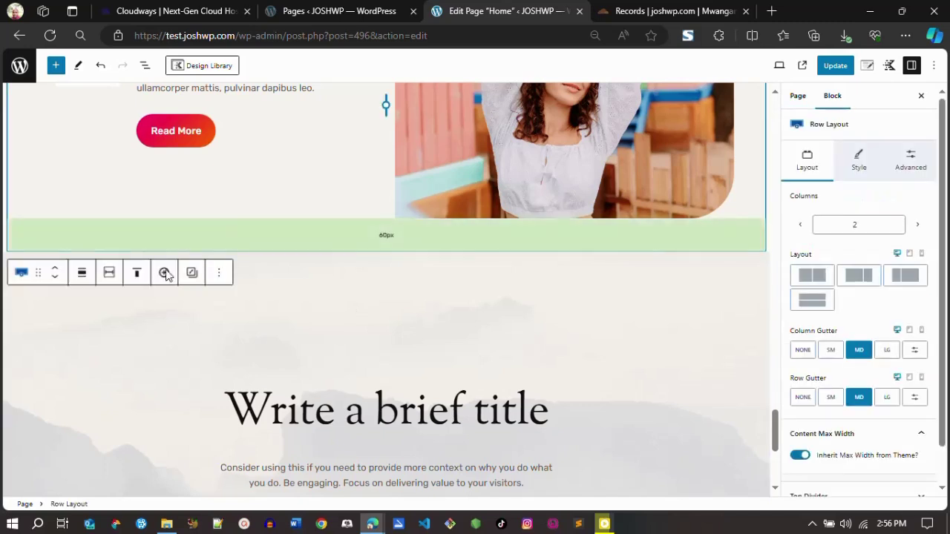
click(158, 312)
click(215, 232)
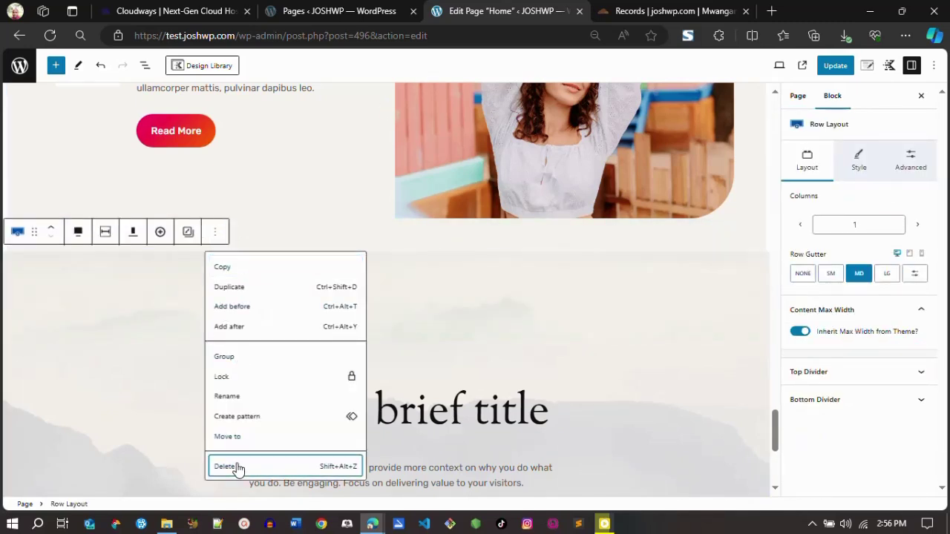
click(236, 466)
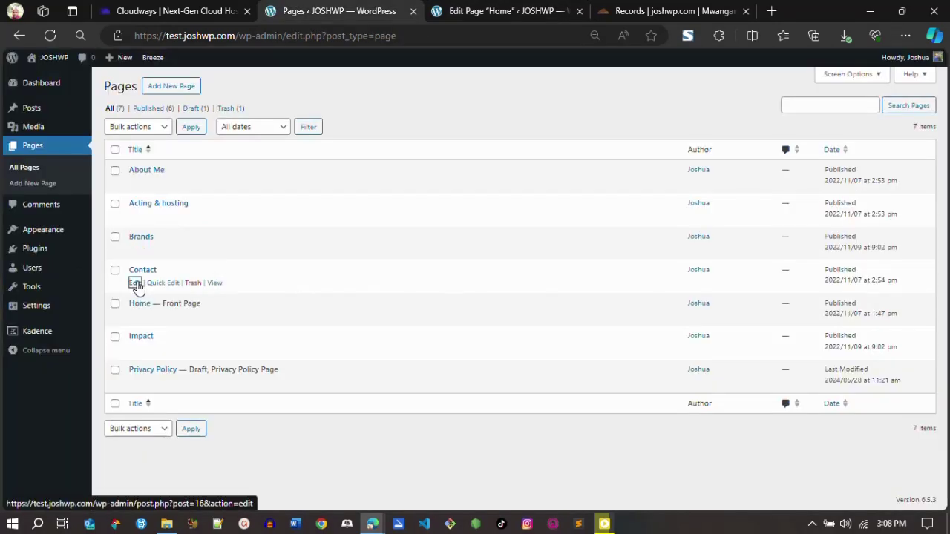
Open the Contact page for editing in a new browser tab and switch to it
right_click(136, 285)
click(198, 52)
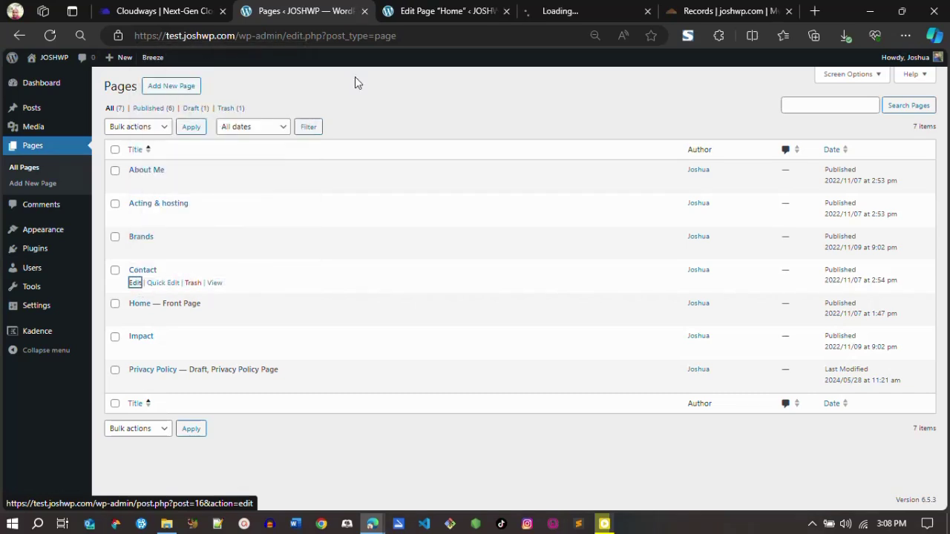
click(564, 9)
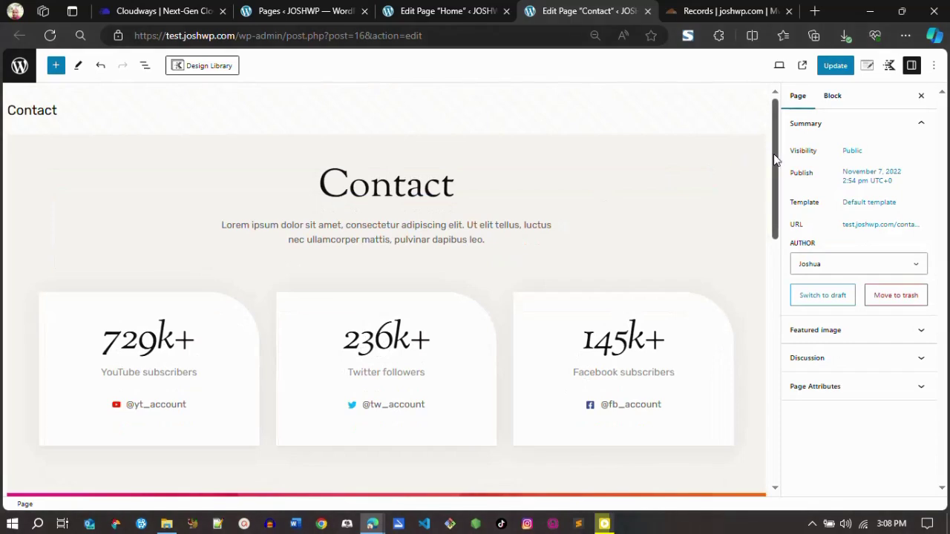
Examine the Contact page's content down to the "Have A Question?" row, including the settings of its form and enclosing section
drag(774, 154, 745, 244)
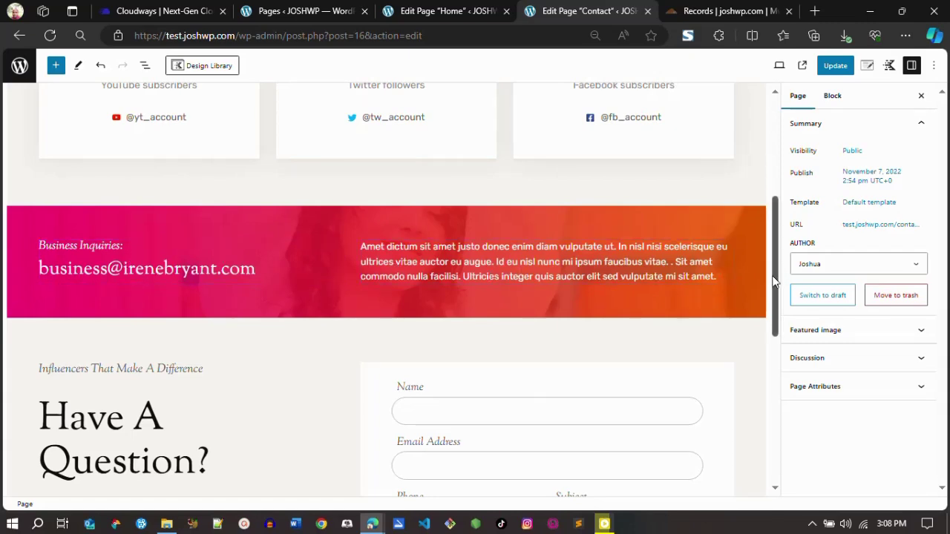
drag(773, 279, 774, 319)
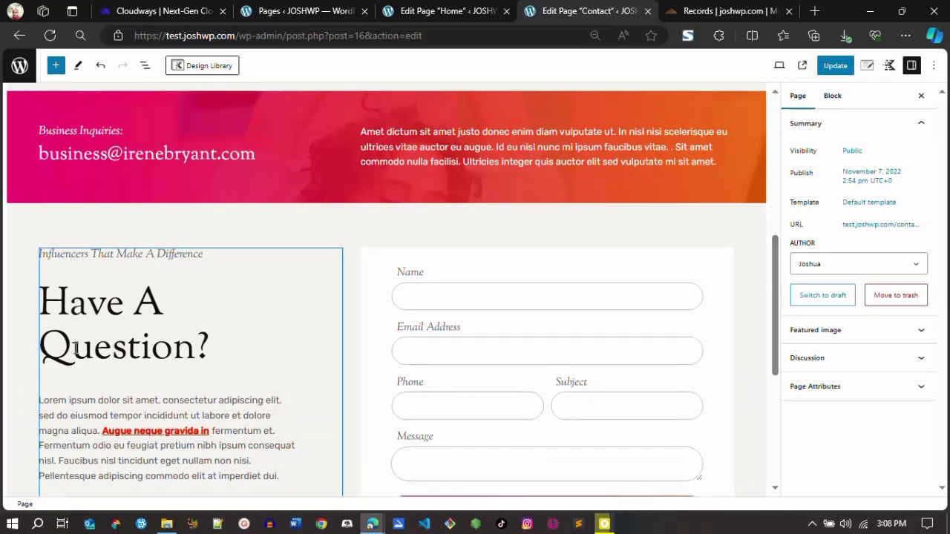
drag(774, 276, 768, 377)
click(645, 280)
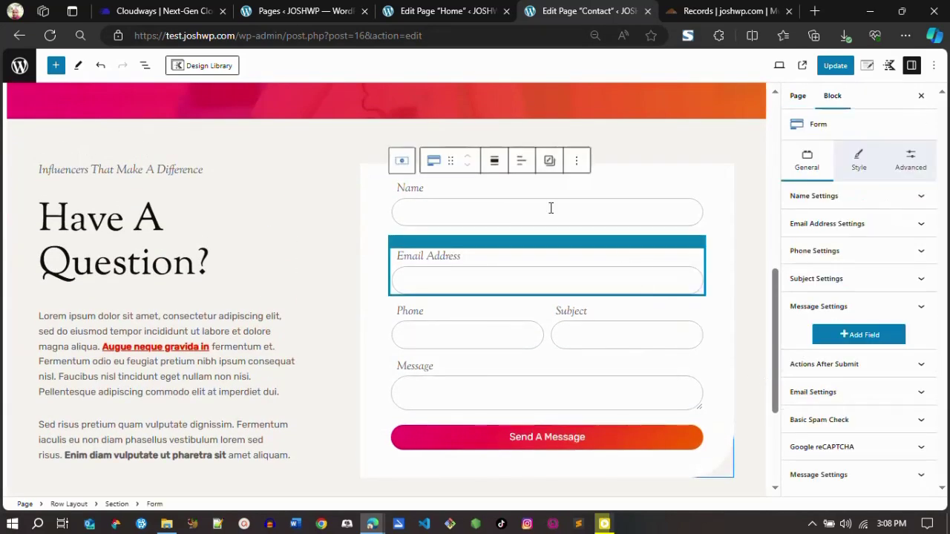
click(605, 172)
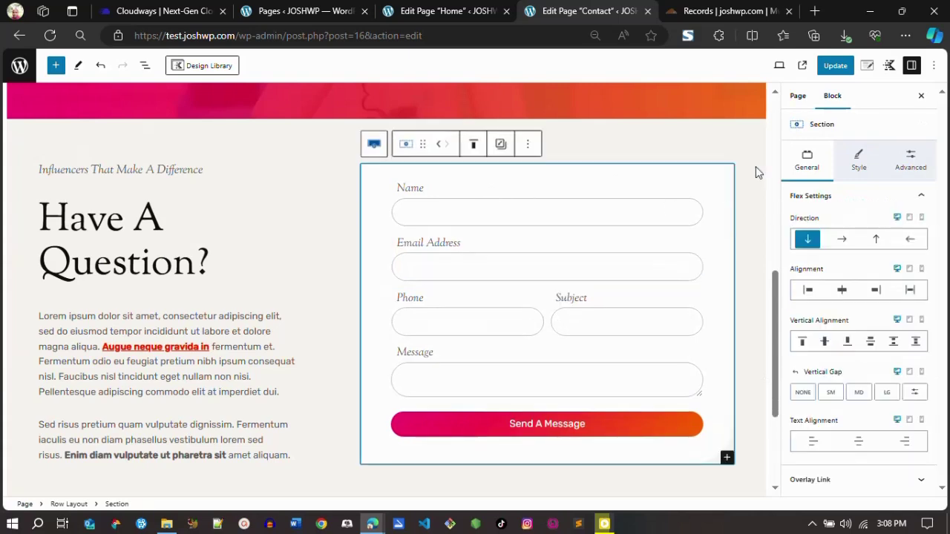
Make the Email Address field of the Contact page's form required
click(401, 243)
click(518, 213)
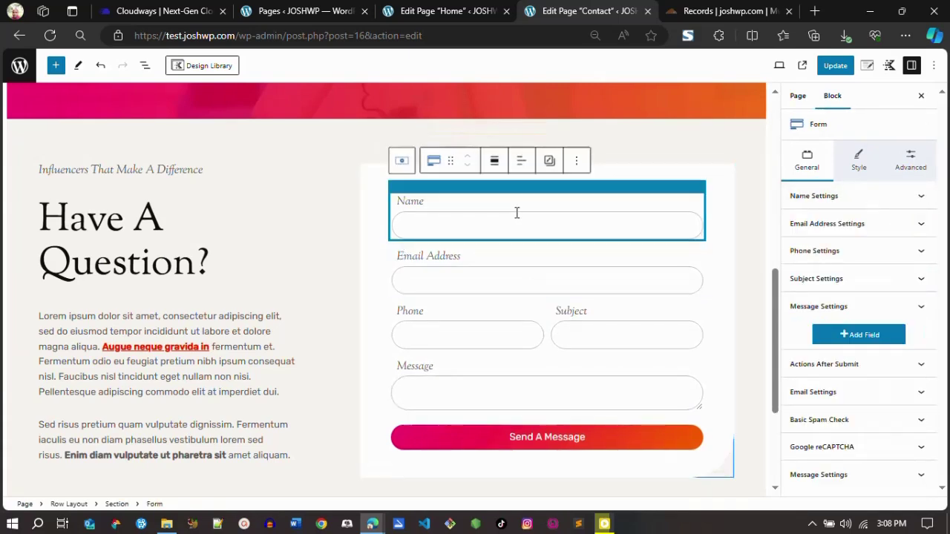
click(817, 230)
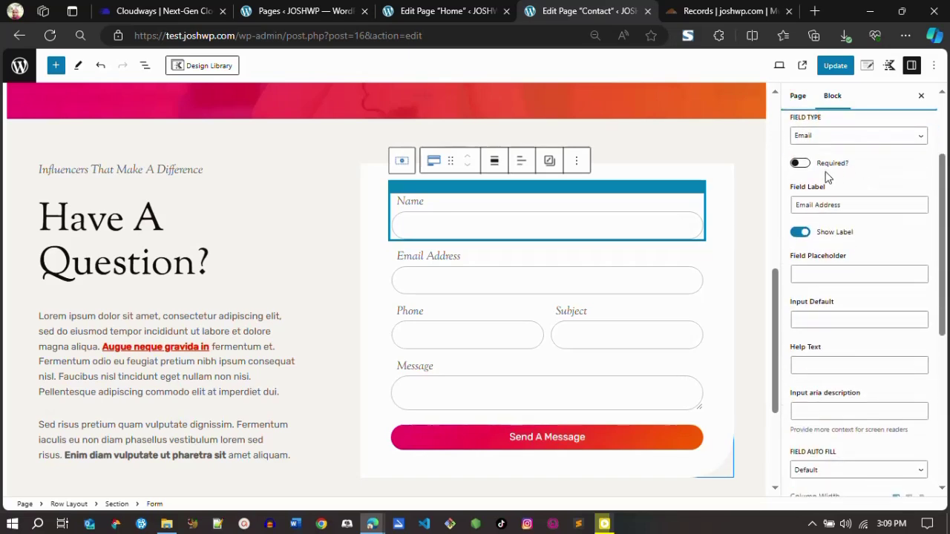
click(801, 164)
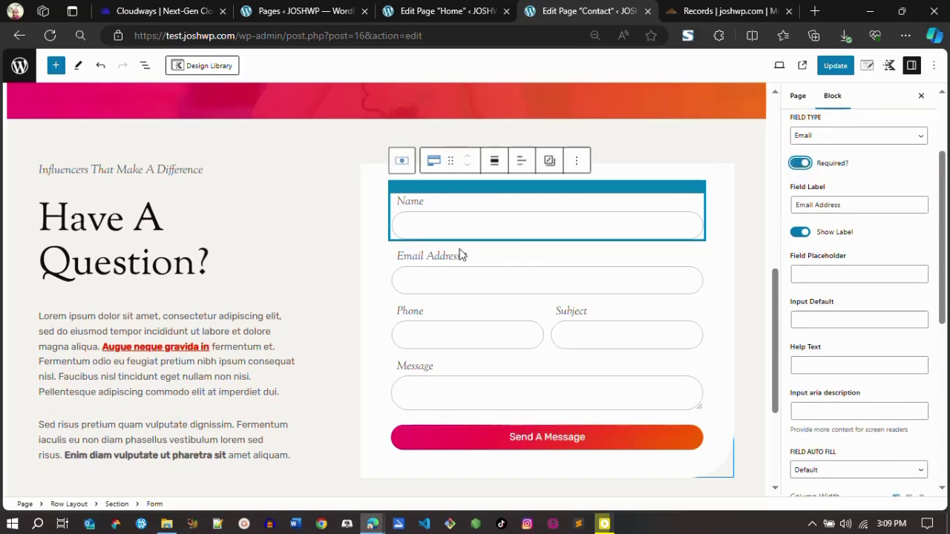
scroll(831, 174, up, 2)
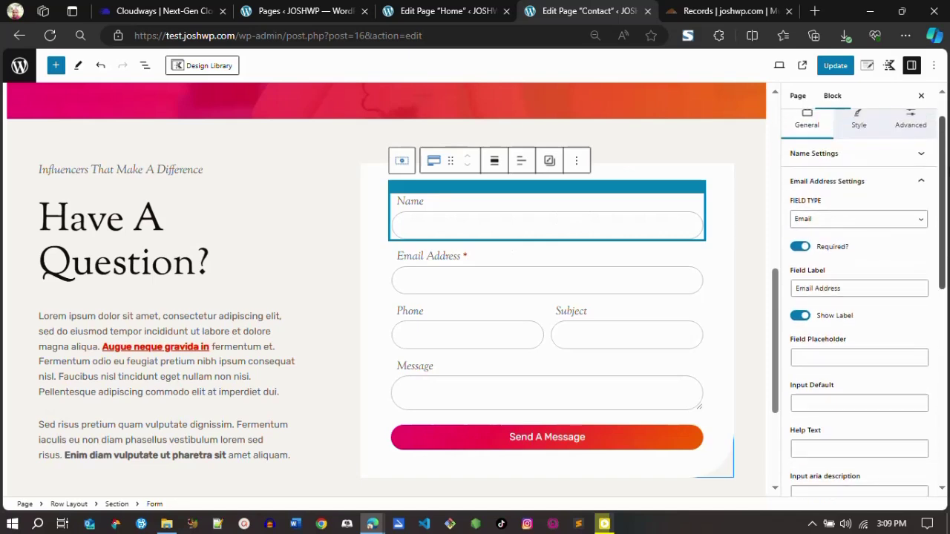
Make the form's Name field required and collapse the Name and Email Address settings
click(831, 154)
click(797, 169)
scroll(859, 297, down, 1)
scroll(859, 297, up, 2)
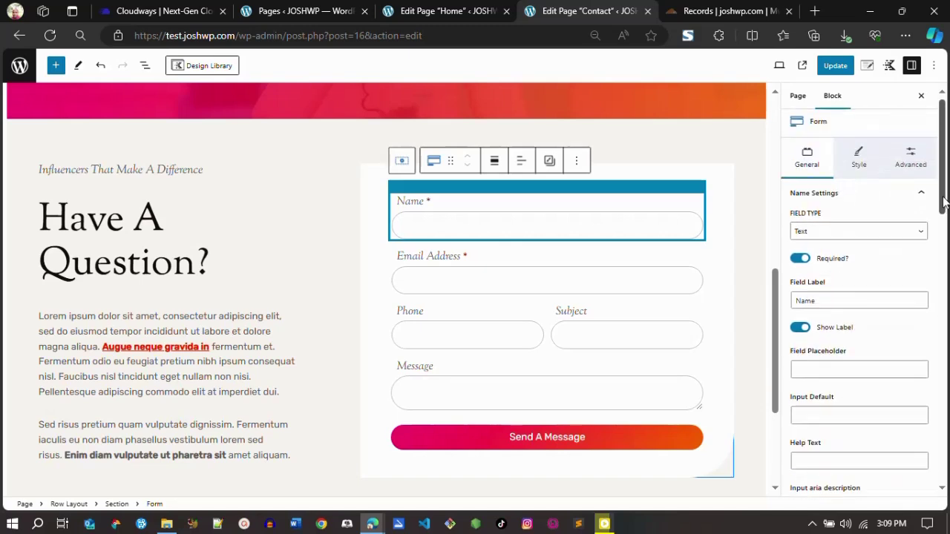
click(922, 196)
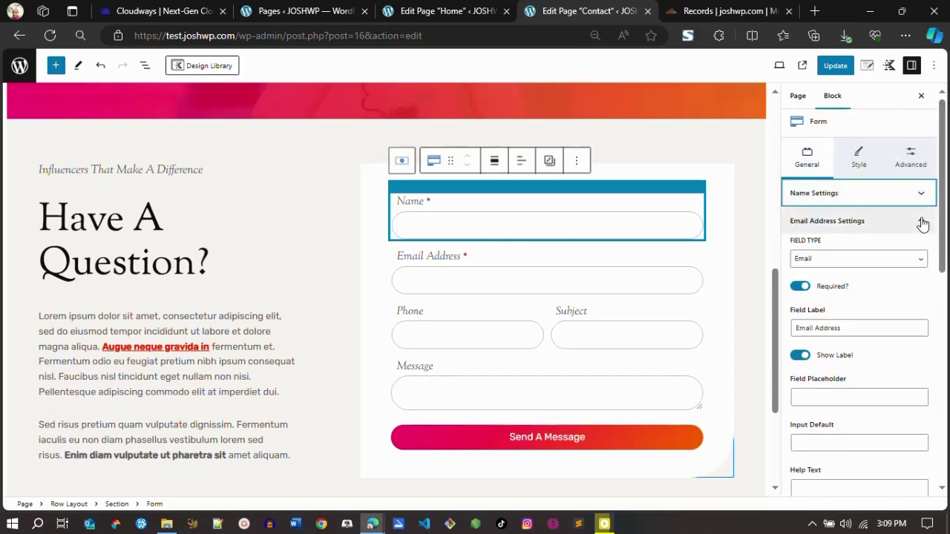
click(921, 220)
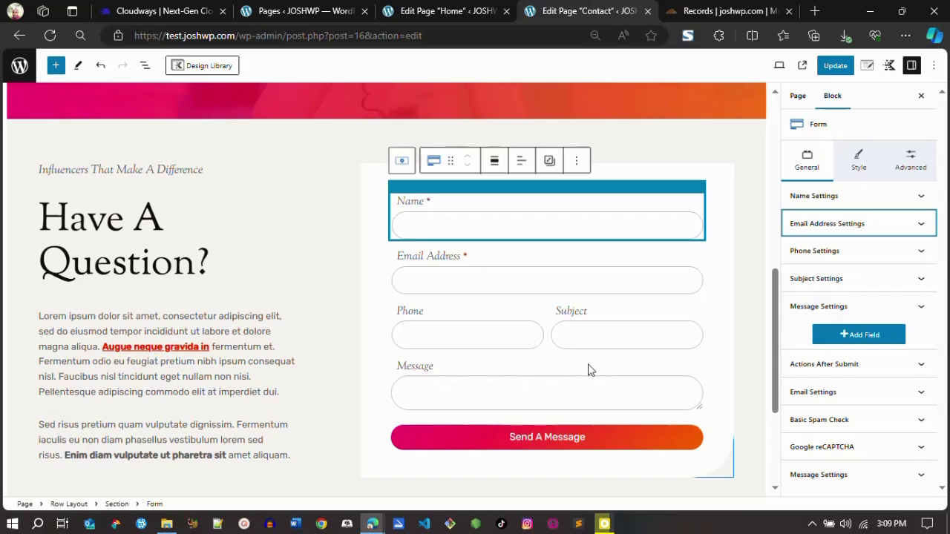
Make the form's Message field required and collapse its settings
click(842, 307)
click(800, 162)
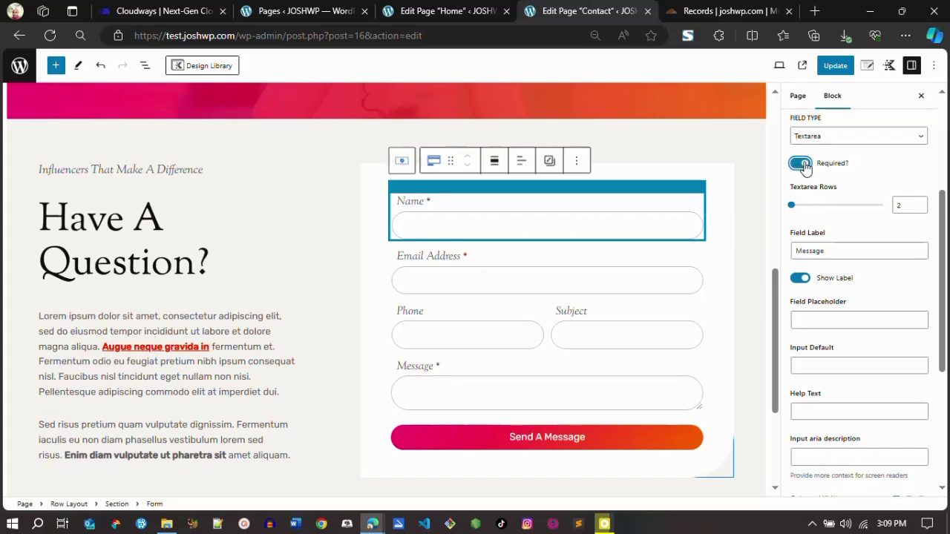
scroll(800, 163, up, 2)
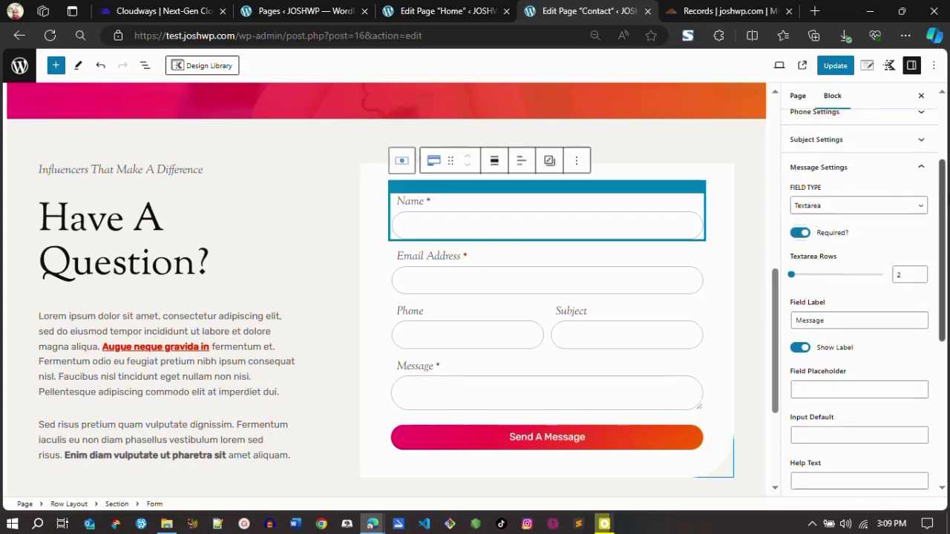
click(750, 317)
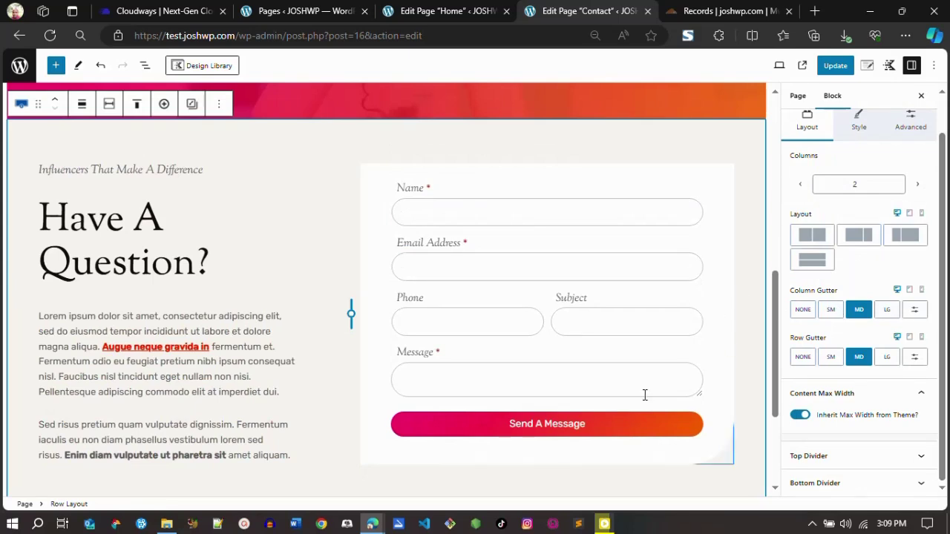
click(601, 417)
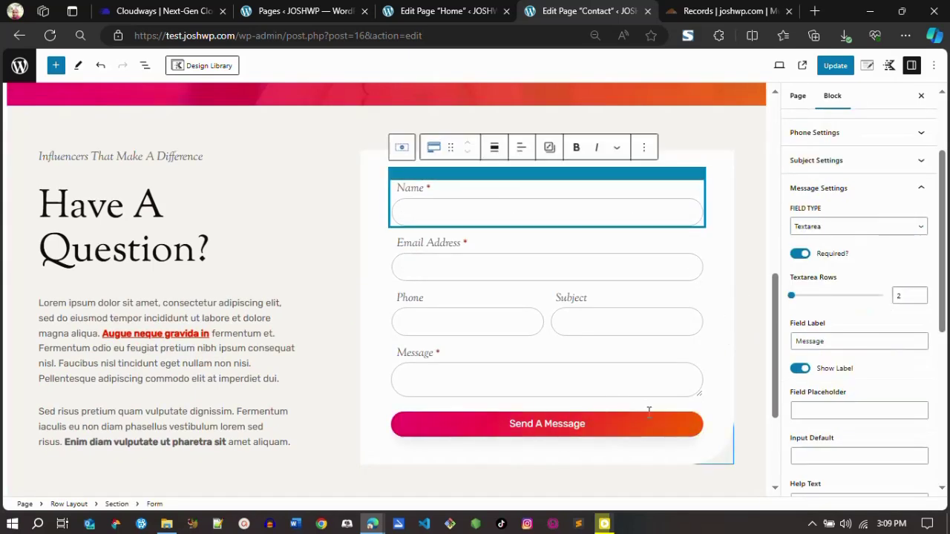
click(922, 187)
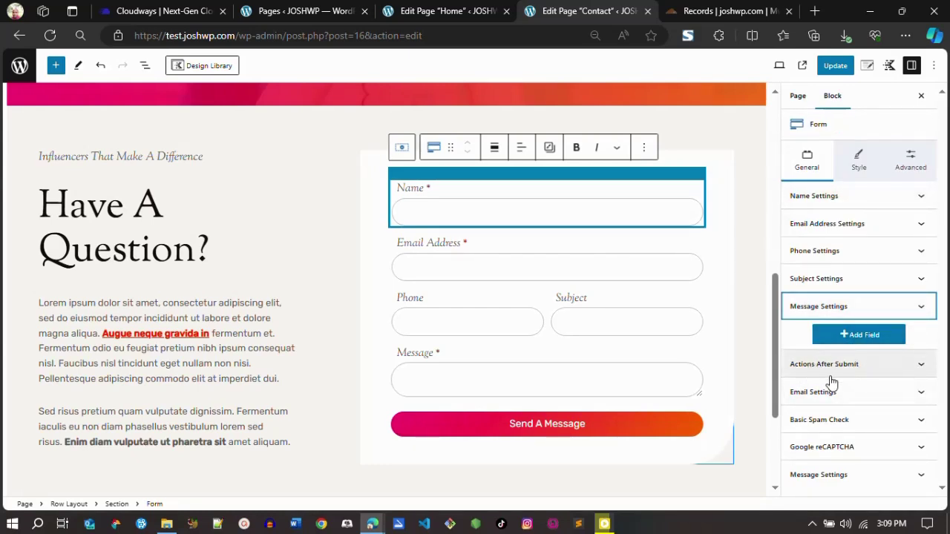
Examine the options available in the form's Actions After Submit settings
click(860, 364)
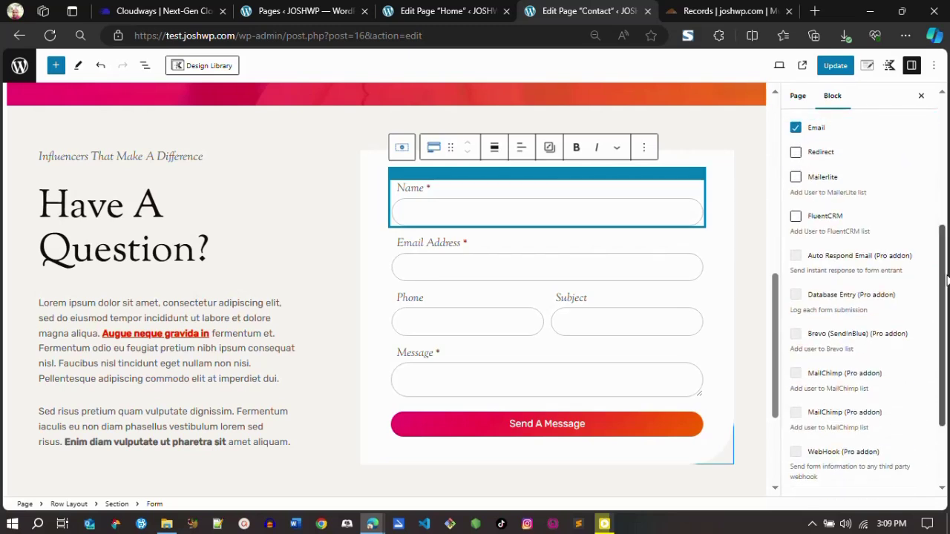
scroll(943, 278, up, 3)
click(921, 249)
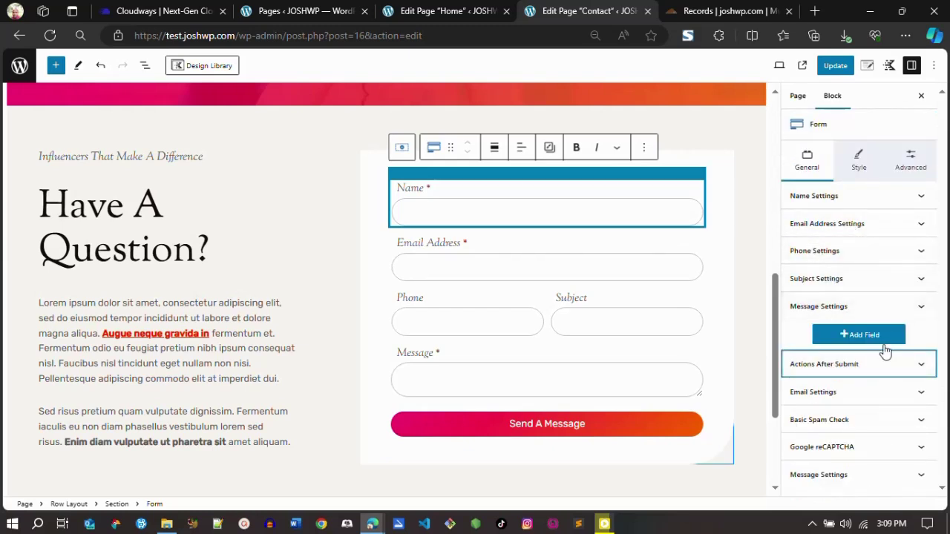
In the form's Email Settings, fill in the recipient's e-mail address and clear the Email Subject
click(870, 391)
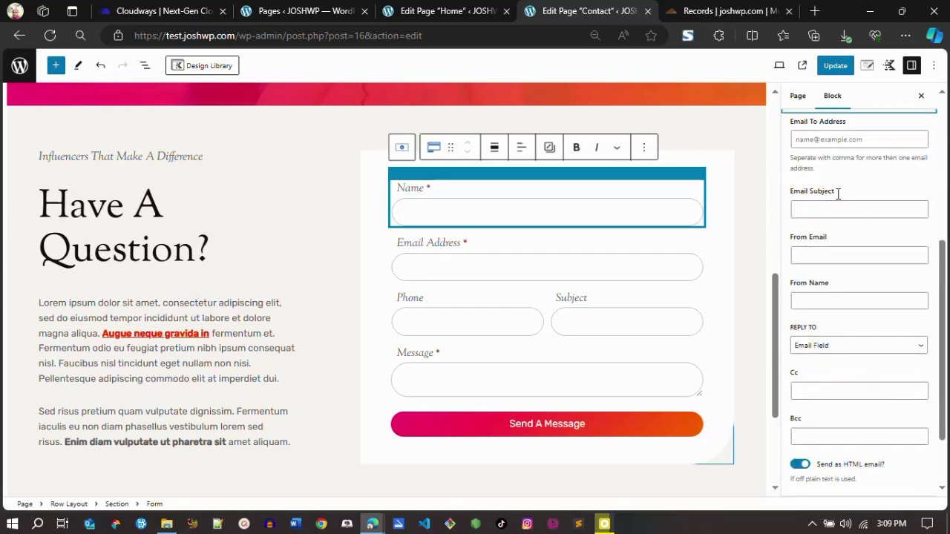
click(829, 140)
click(818, 152)
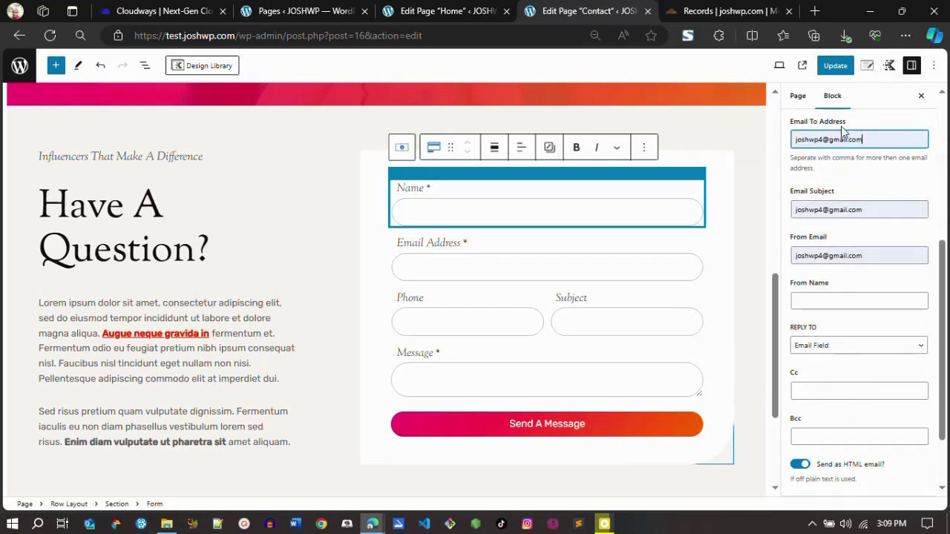
click(859, 210)
key(ctrl+a)
key(BackSpace)
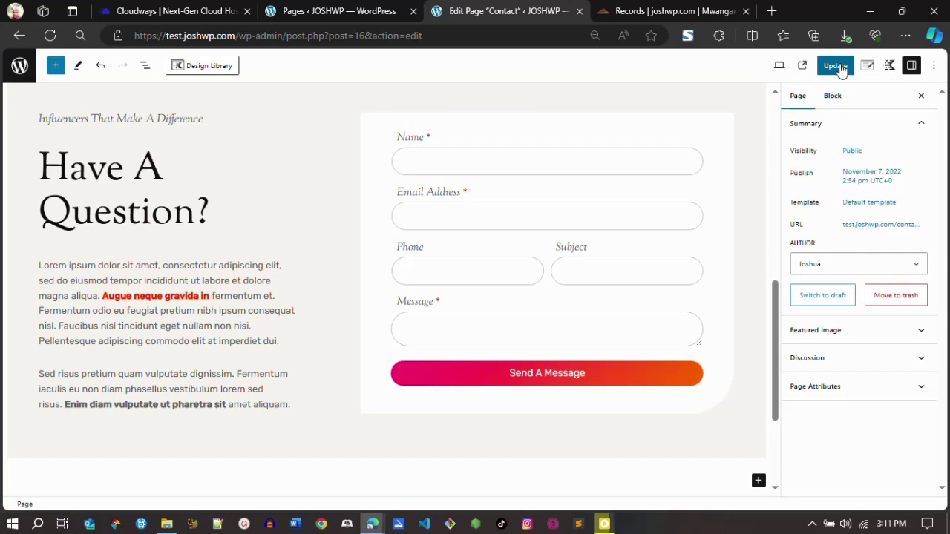
Update the Contact page to save the form changes
click(836, 66)
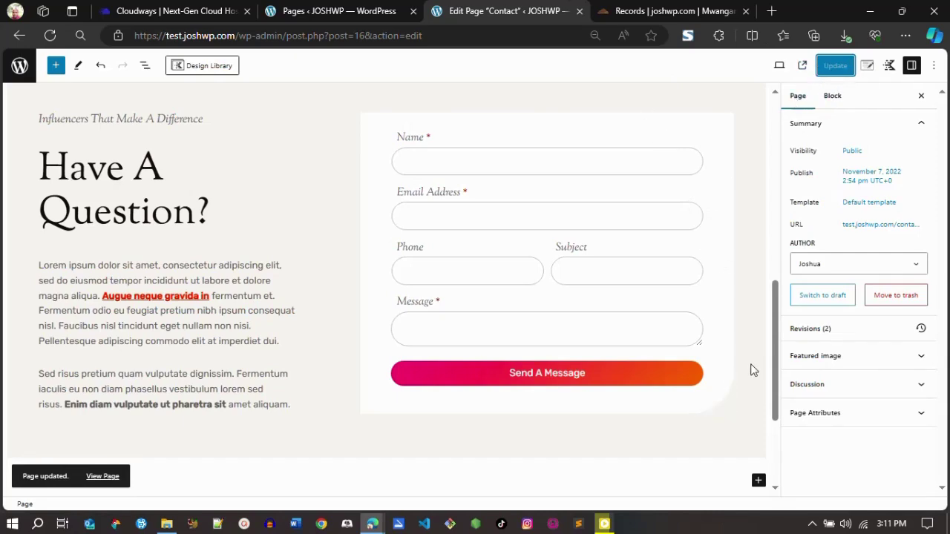
drag(774, 354, 801, 184)
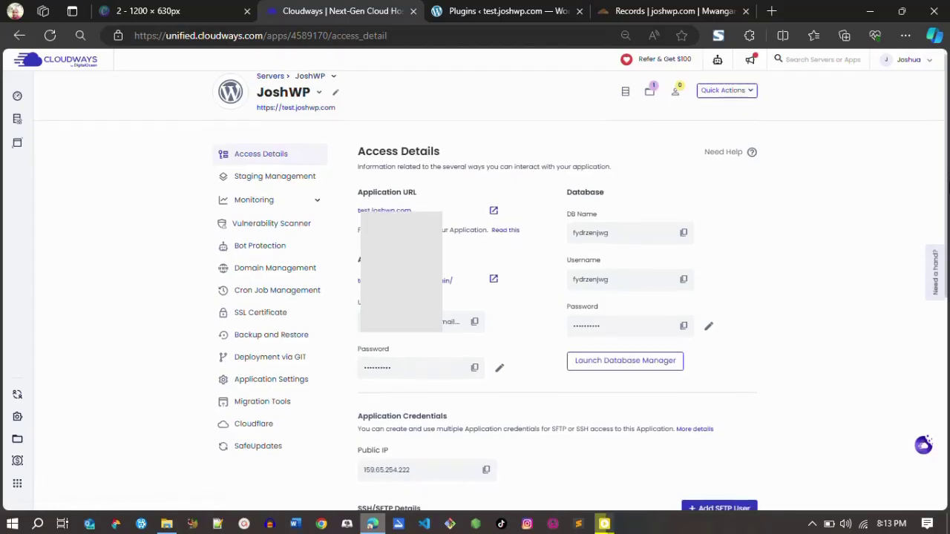
In the Cloudways application's Cron Job Management, try a new cron job with the "Every 5 minutes" common setting, and close it unsubmitted
scroll(590, 167, down, 1)
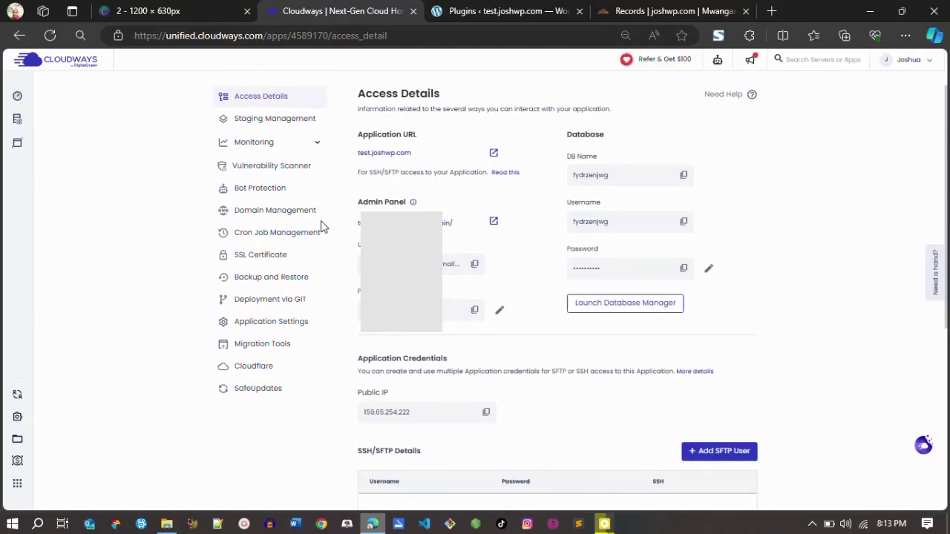
click(308, 236)
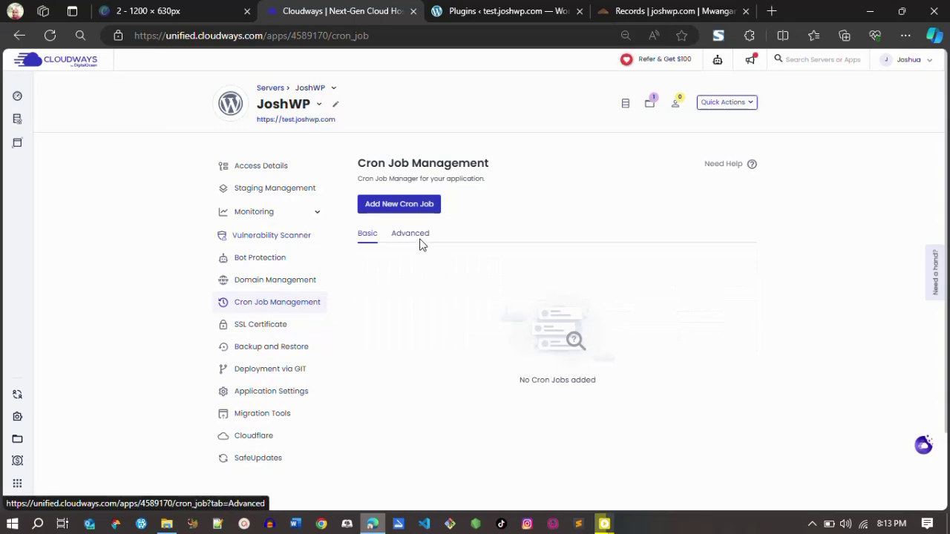
click(403, 210)
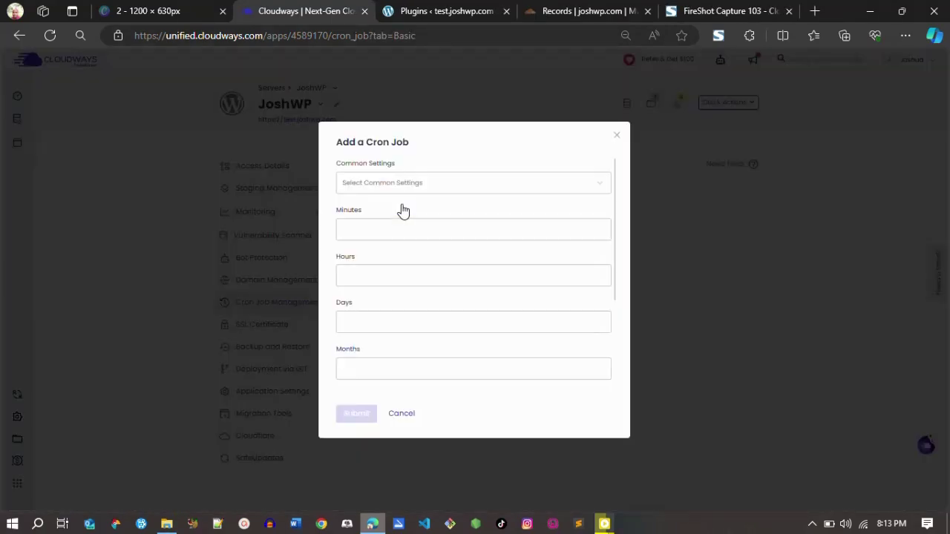
click(600, 186)
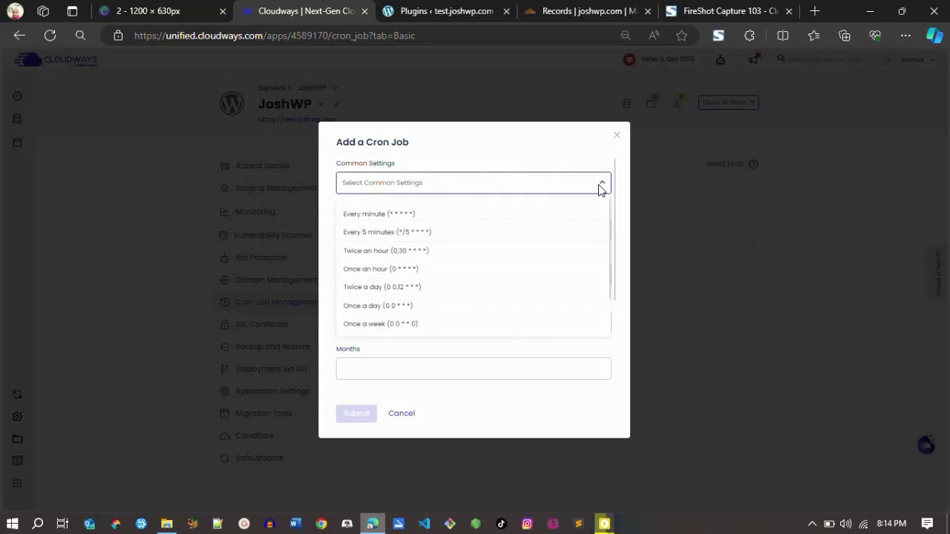
click(533, 234)
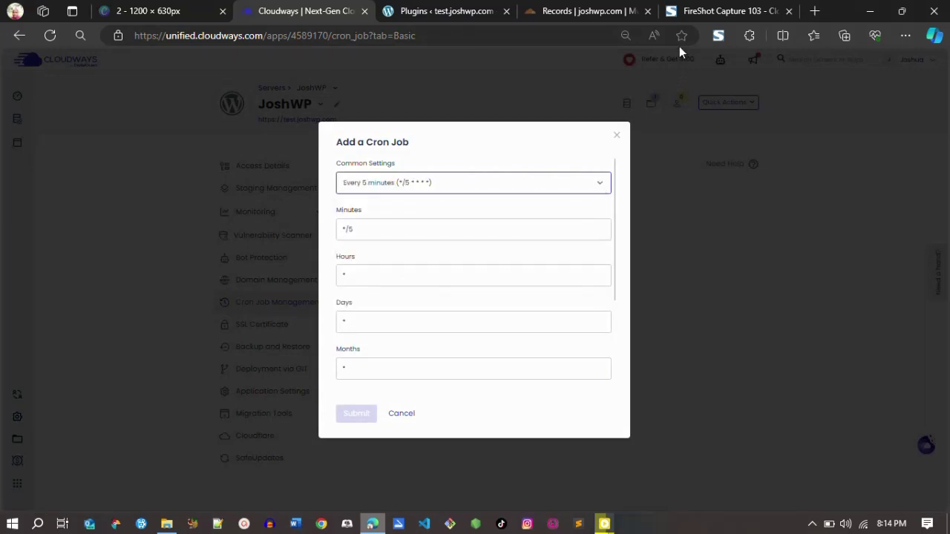
click(407, 276)
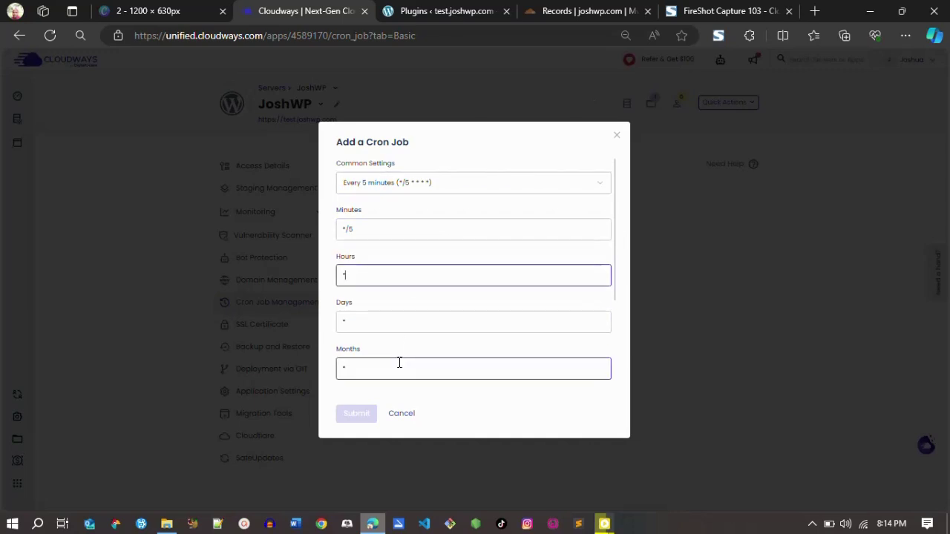
key(Escape)
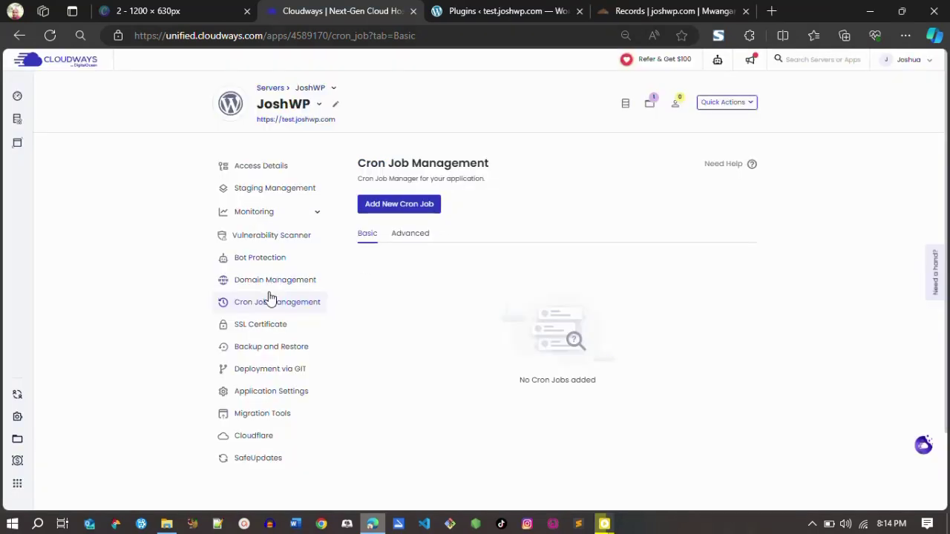
Examine the application's Backup and Restore page and the general and WordPress options in Application Settings
click(281, 349)
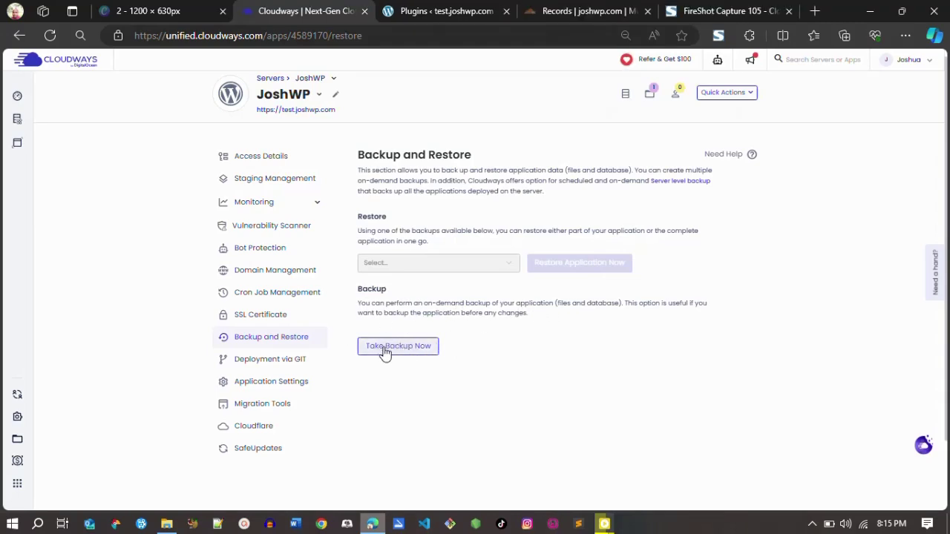
click(282, 385)
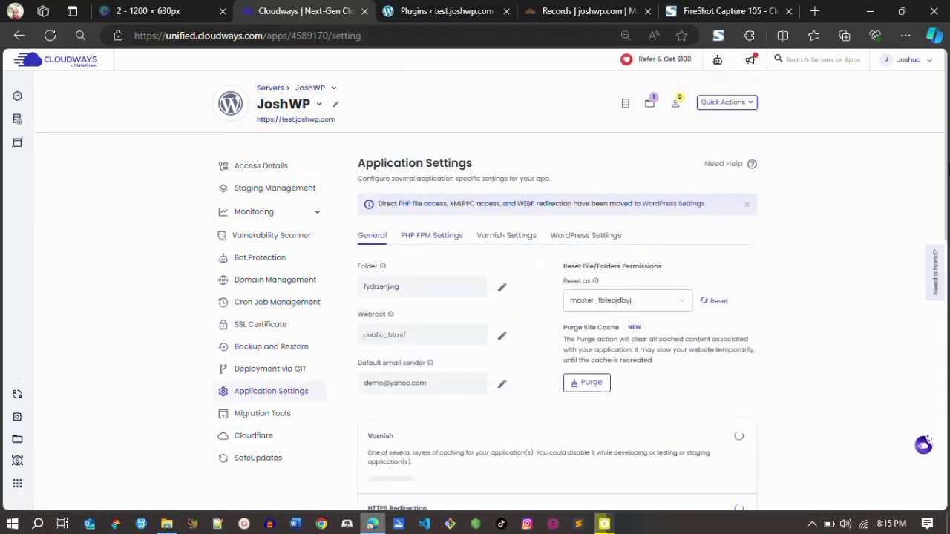
scroll(913, 181, down, 1)
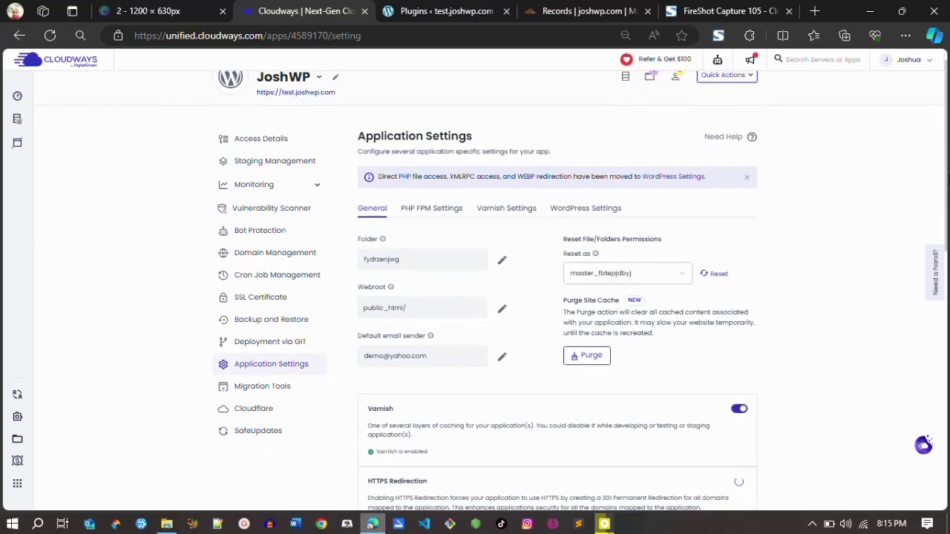
scroll(556, 297, down, 3)
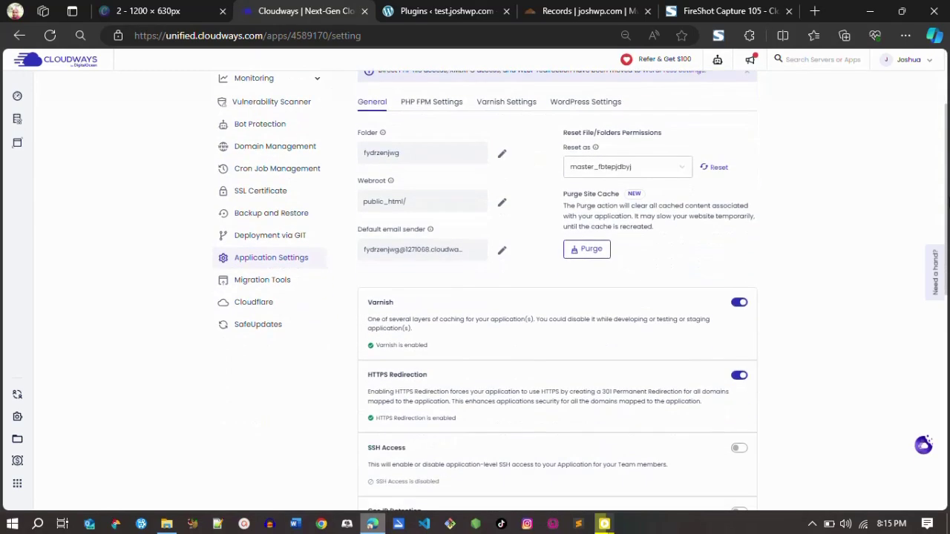
scroll(556, 297, down, 4)
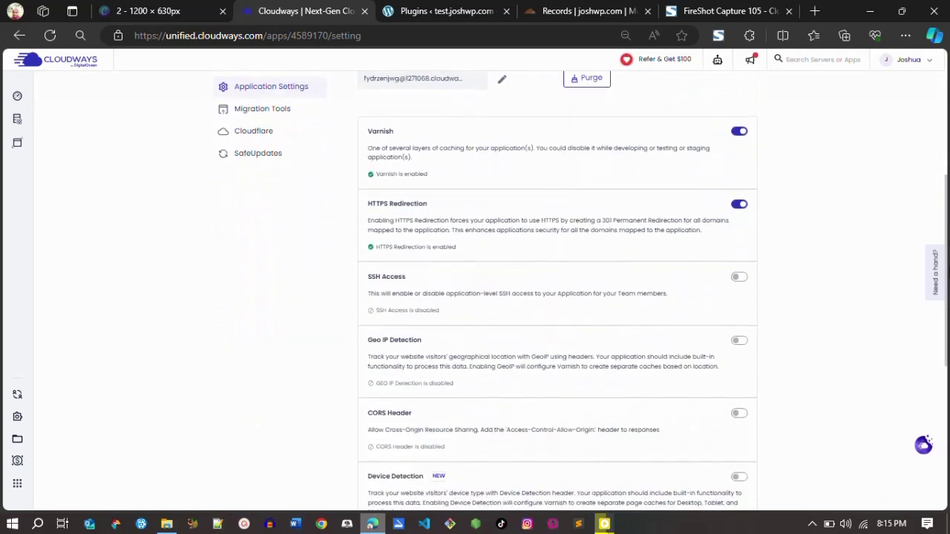
scroll(557, 297, down, 2)
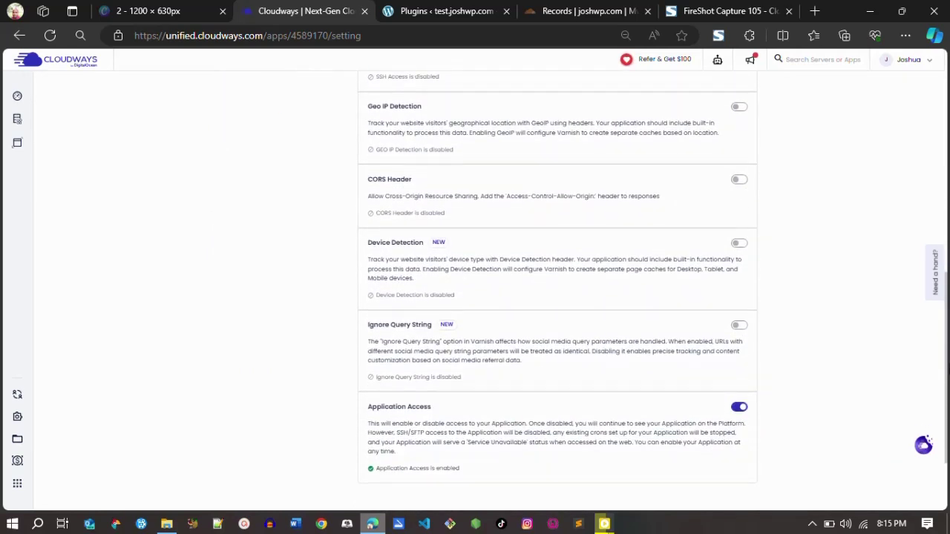
scroll(557, 296, down, 1)
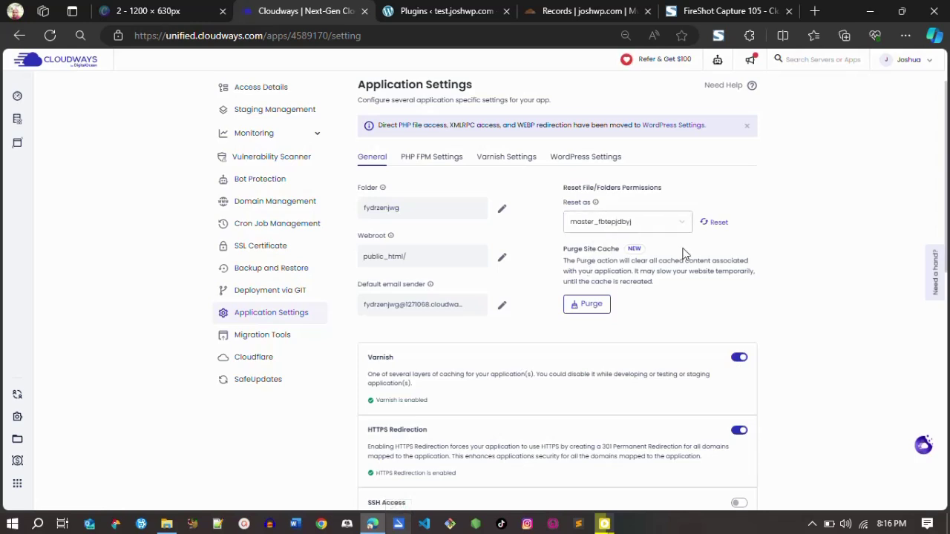
click(578, 156)
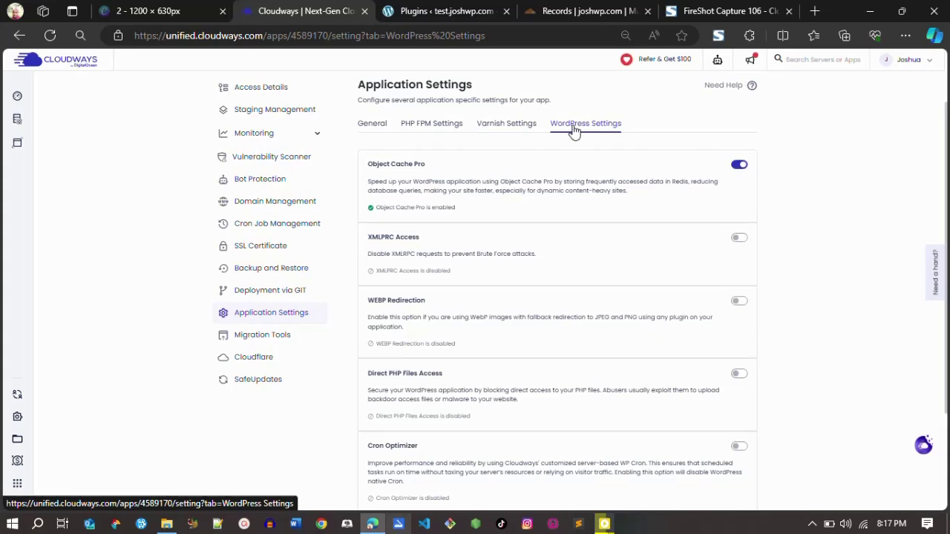
scroll(943, 210, down, 2)
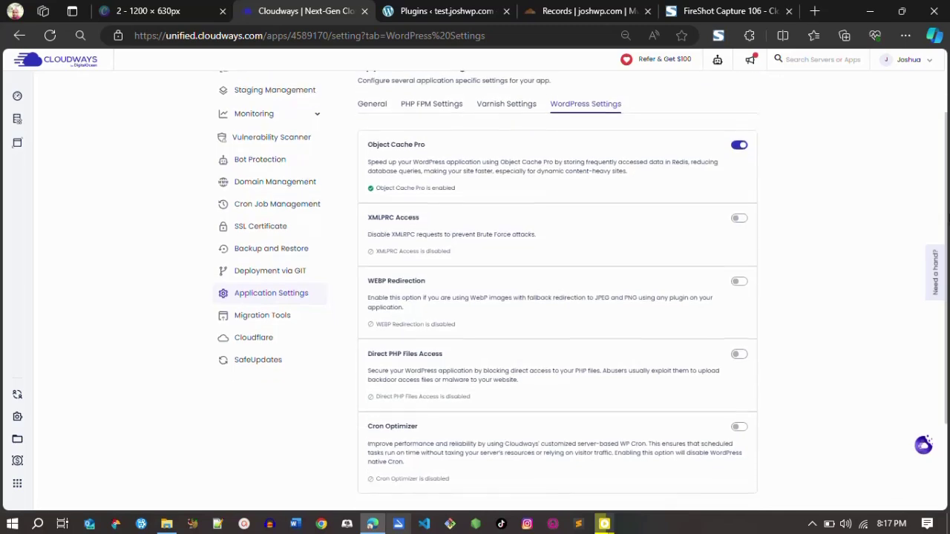
Examine the application's Cloudflare Enterprise page, including its features and per-domain pricing
scroll(943, 210, up, 1)
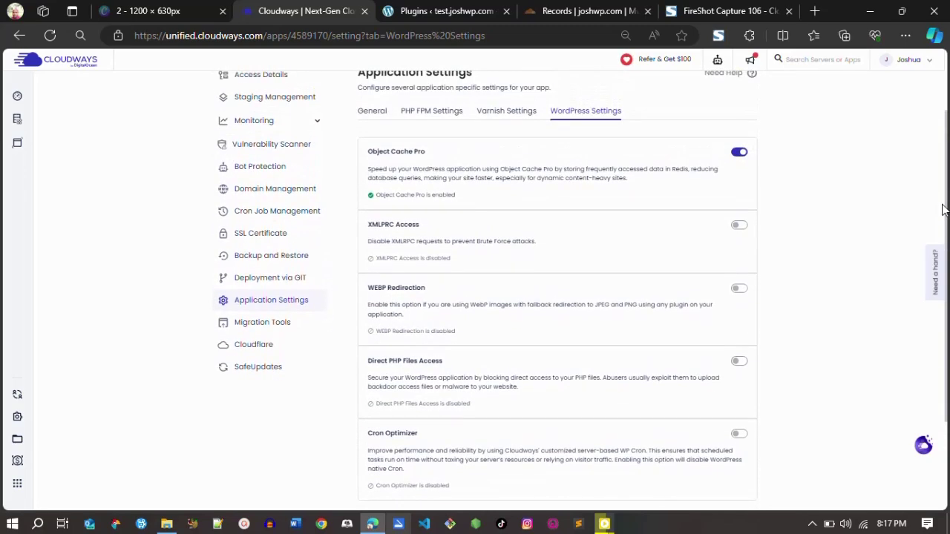
scroll(268, 443, up, 2)
click(268, 443)
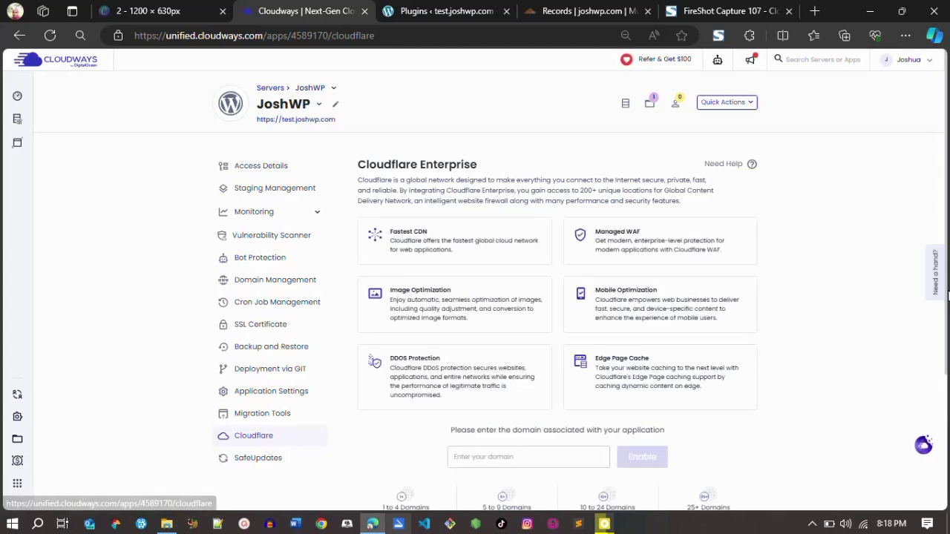
scroll(947, 199, down, 1)
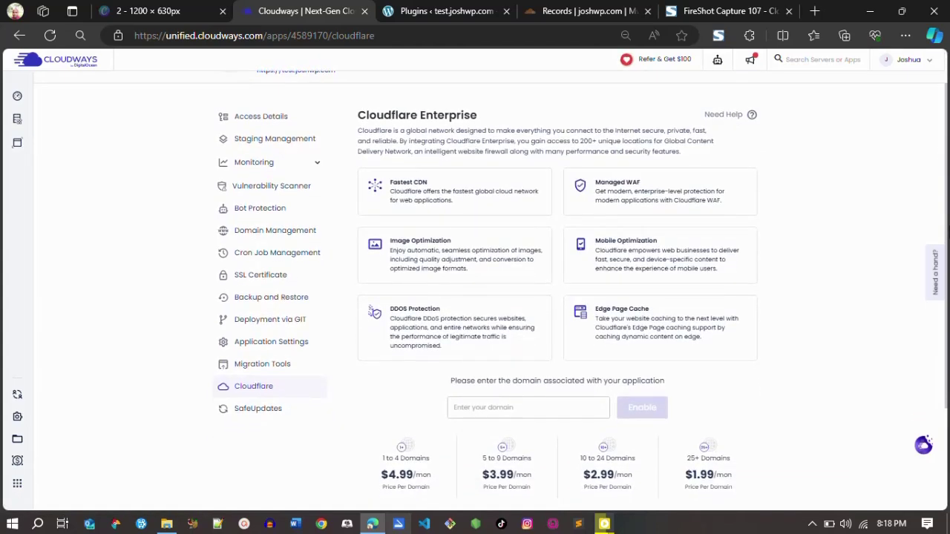
scroll(576, 288, up, 2)
scroll(575, 287, down, 3)
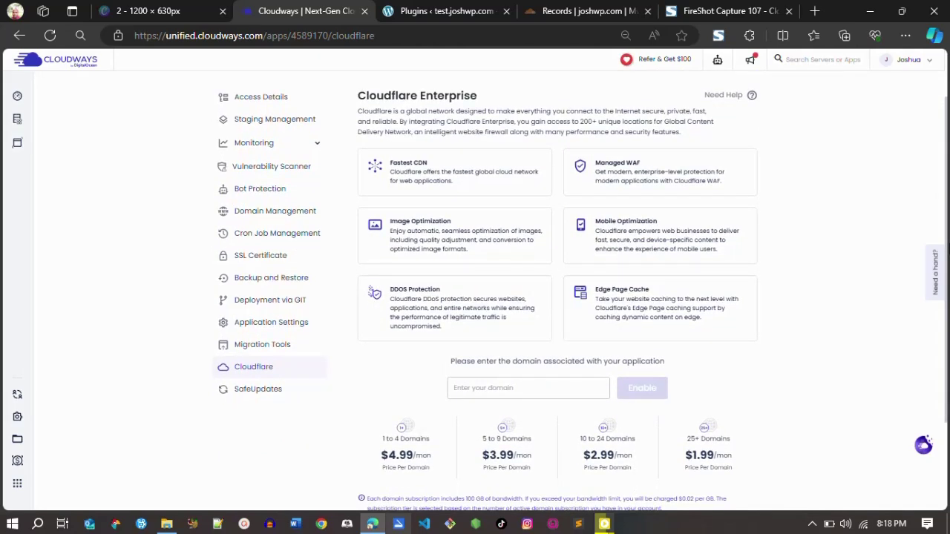
scroll(575, 288, up, 1)
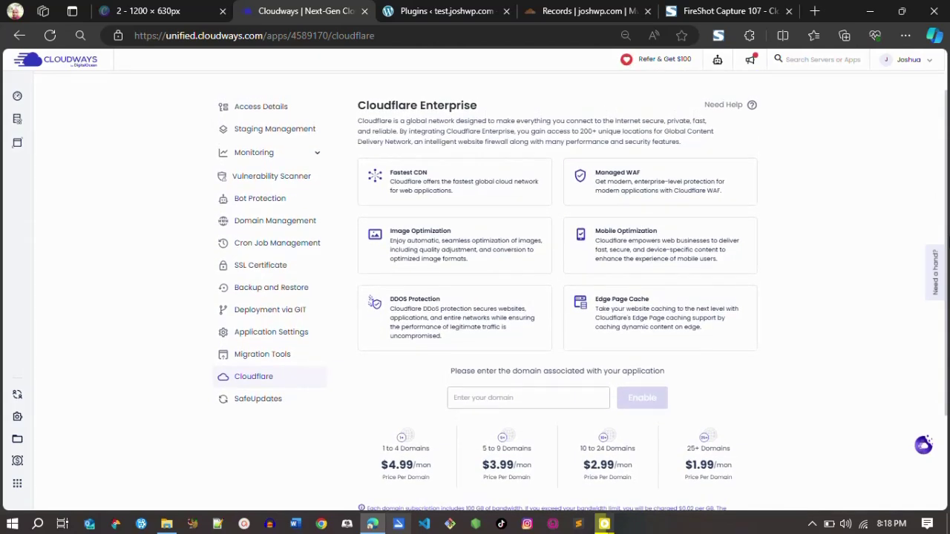
scroll(948, 236, up, 2)
scroll(947, 236, down, 2)
scroll(948, 236, down, 1)
scroll(948, 245, up, 1)
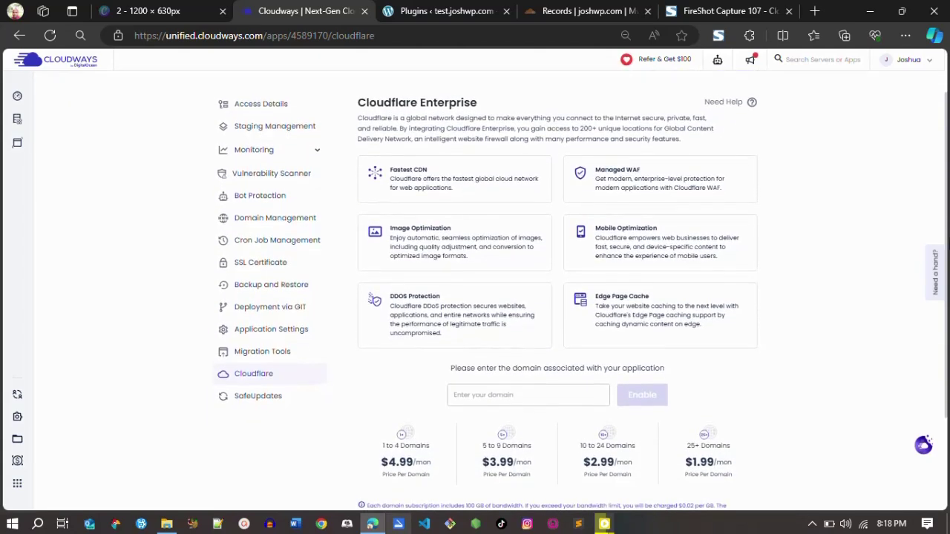
Enable Cloudflare Enterprise for the domain test.joshwp.com
click(502, 395)
text(test.joshwp)
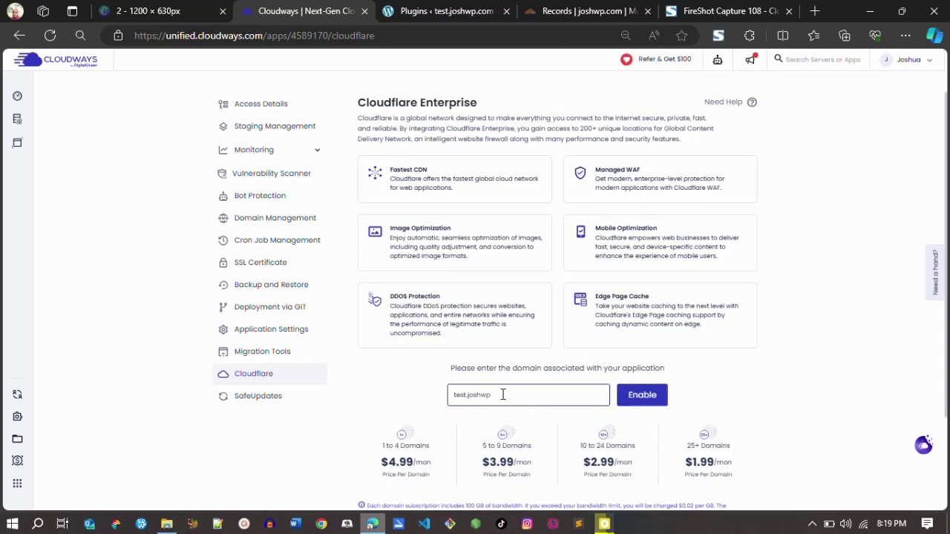
text(.com)
click(642, 401)
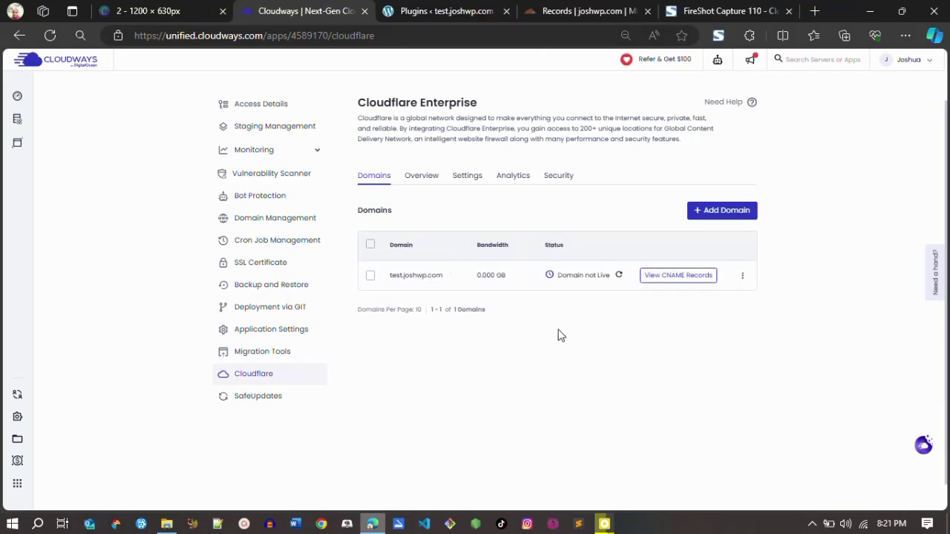
Review the Cloudflare Enterprise overview, global optimization settings, cache analytics and security events for the application
click(420, 175)
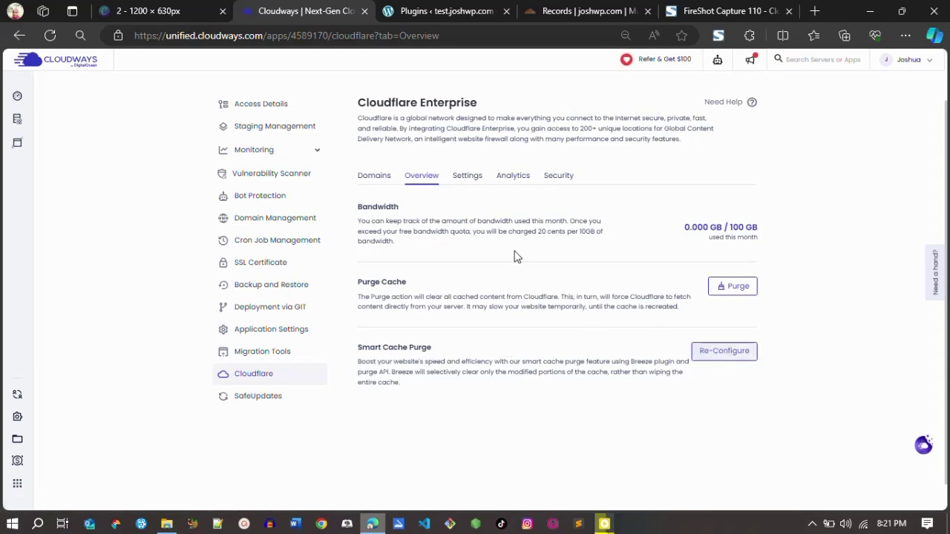
click(467, 176)
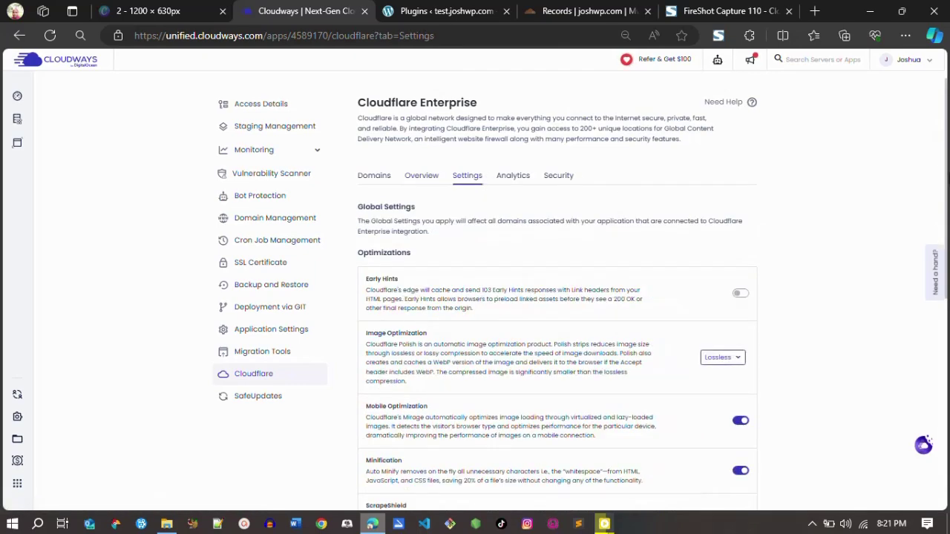
scroll(486, 297, down, 3)
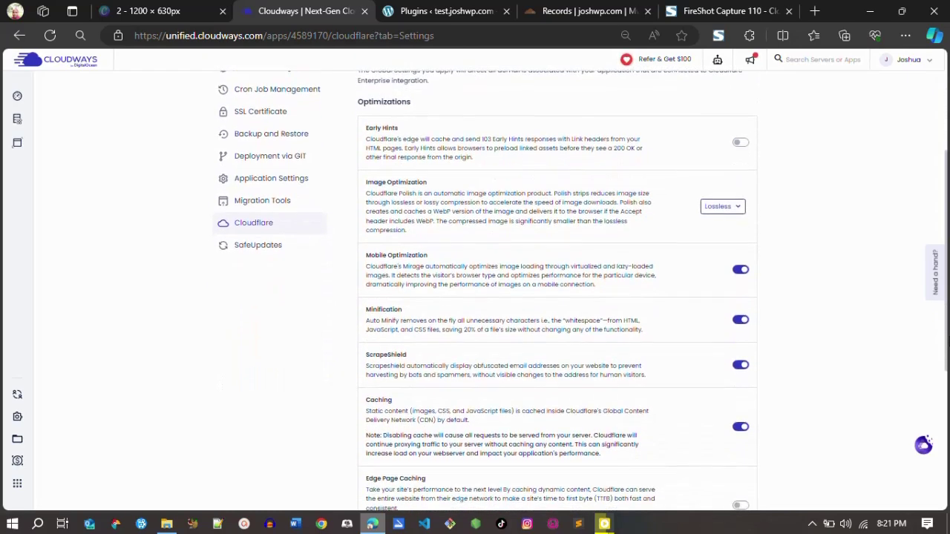
scroll(486, 290, down, 1)
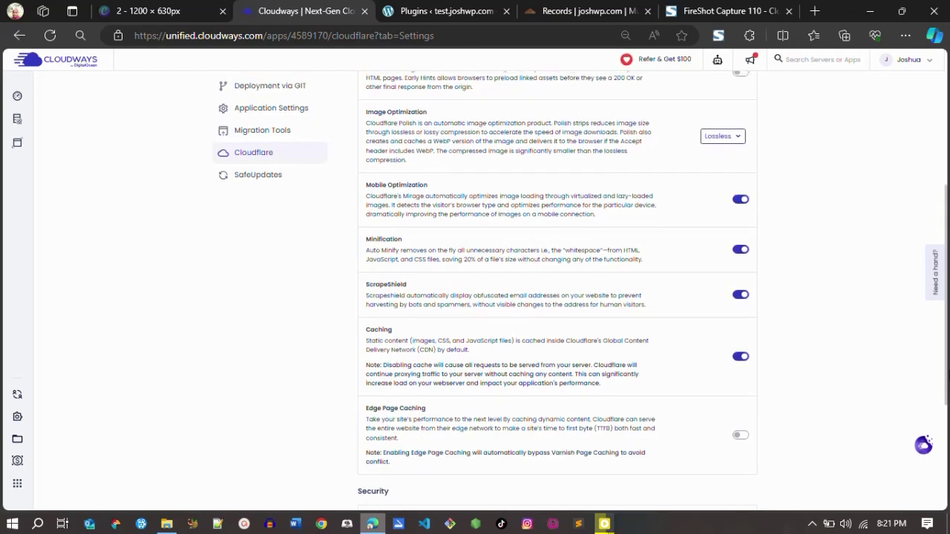
scroll(764, 192, up, 4)
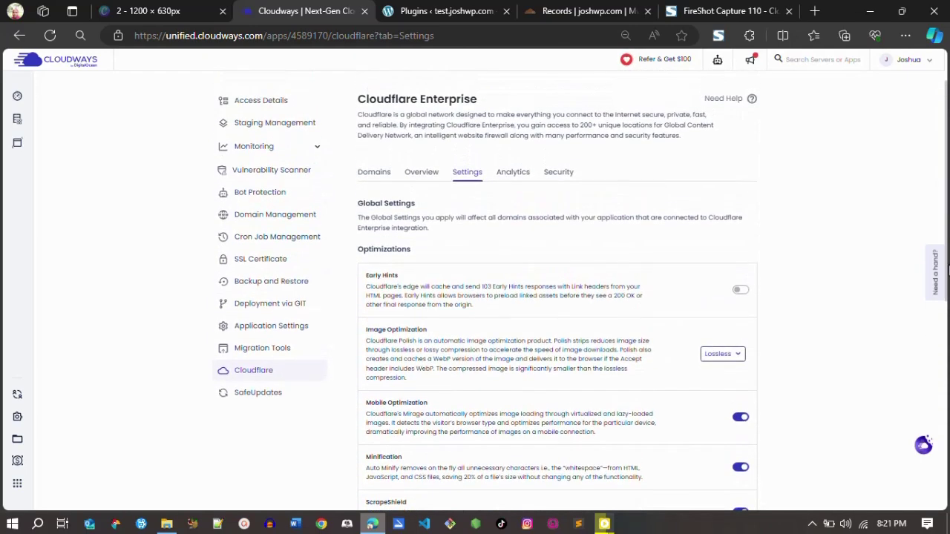
click(523, 180)
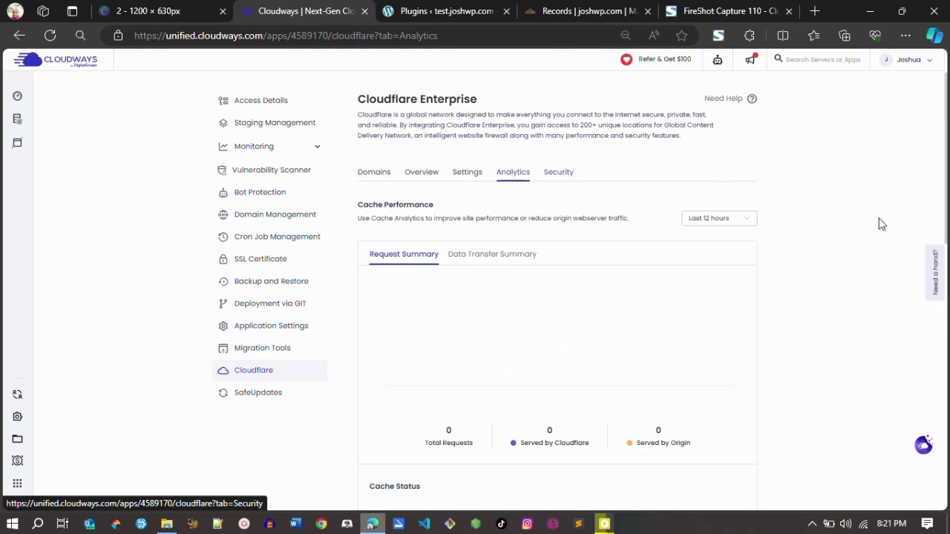
scroll(880, 222, down, 3)
scroll(556, 297, down, 7)
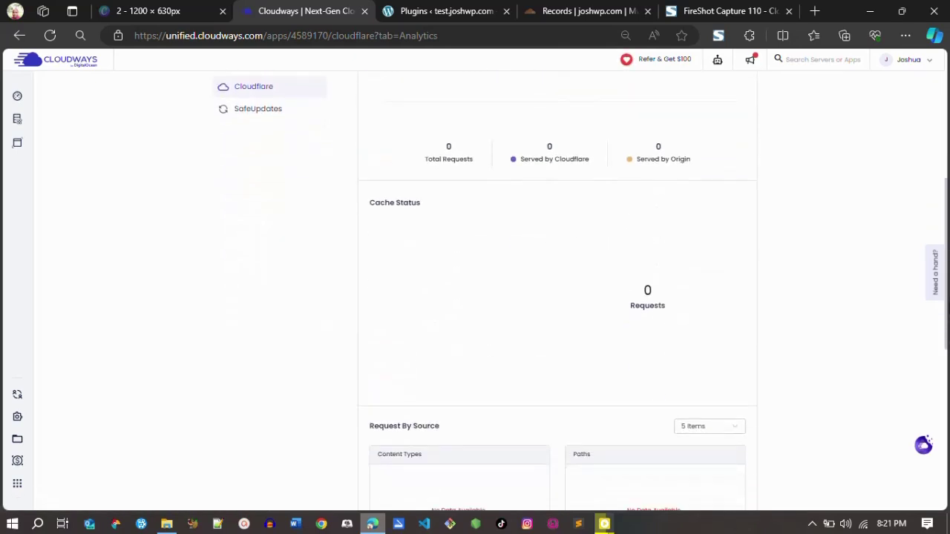
scroll(927, 297, up, 10)
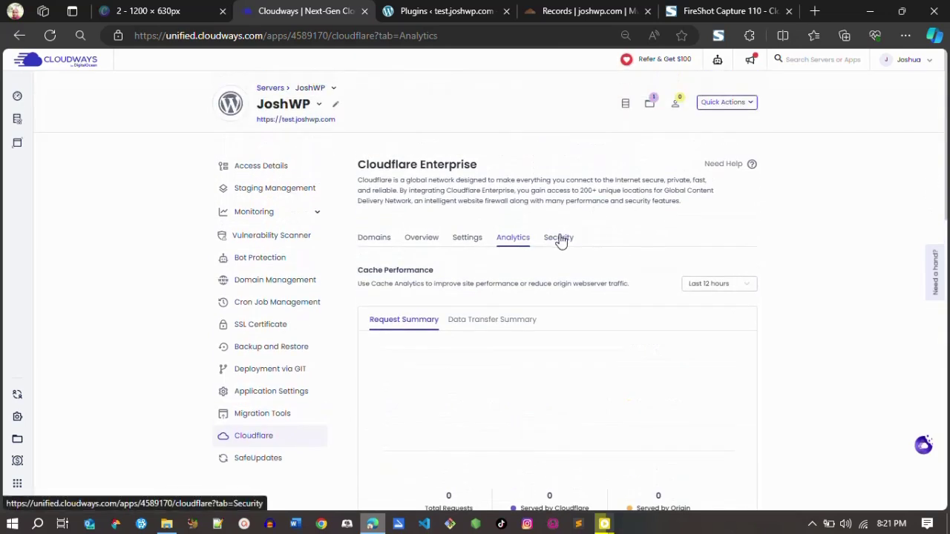
click(558, 237)
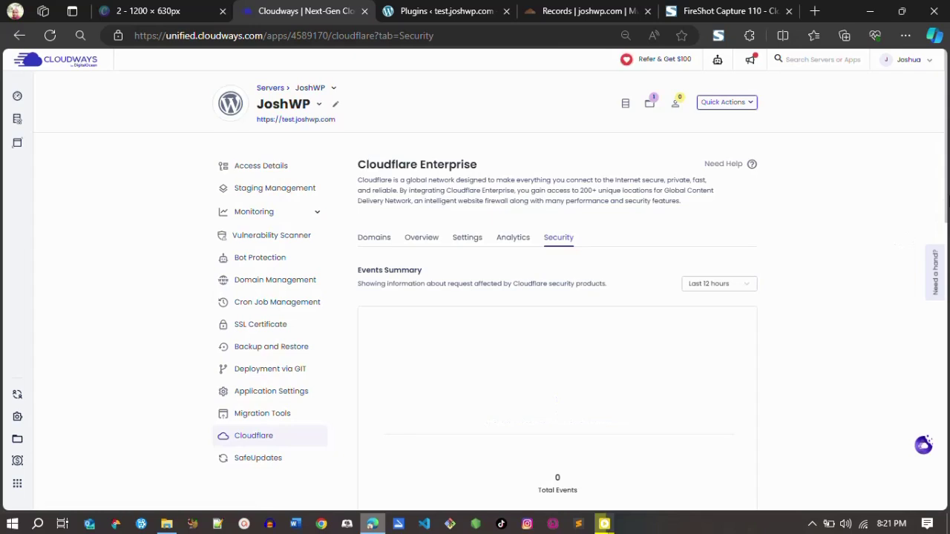
scroll(556, 297, down, 10)
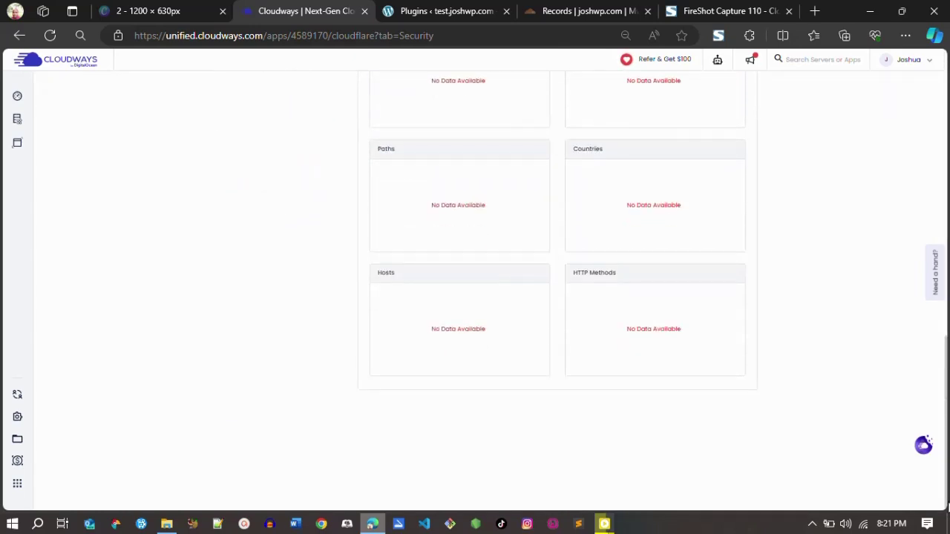
drag(947, 507, 931, 178)
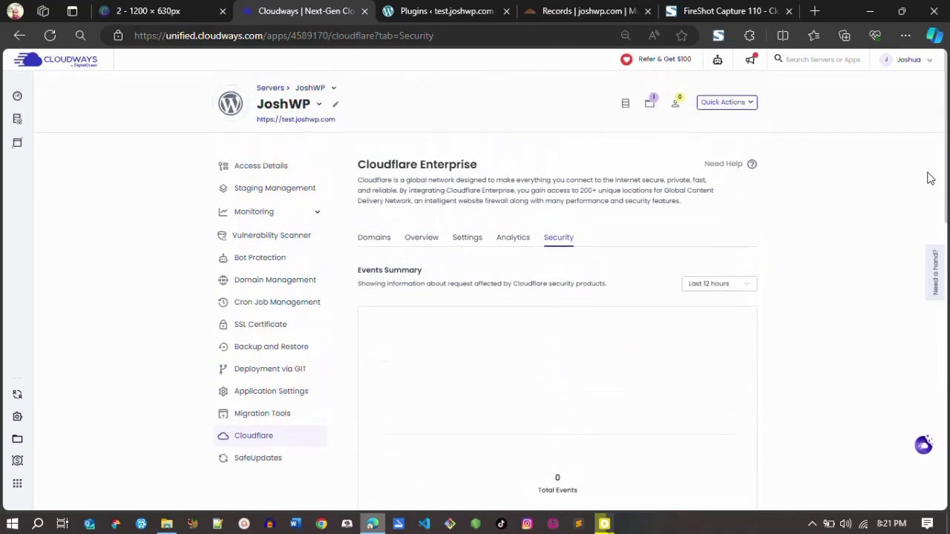
View the domain's CNAME details, switch to Cloudflare DNS, and save the test record as a CNAME targeting secure.cloudways.cloud
click(373, 238)
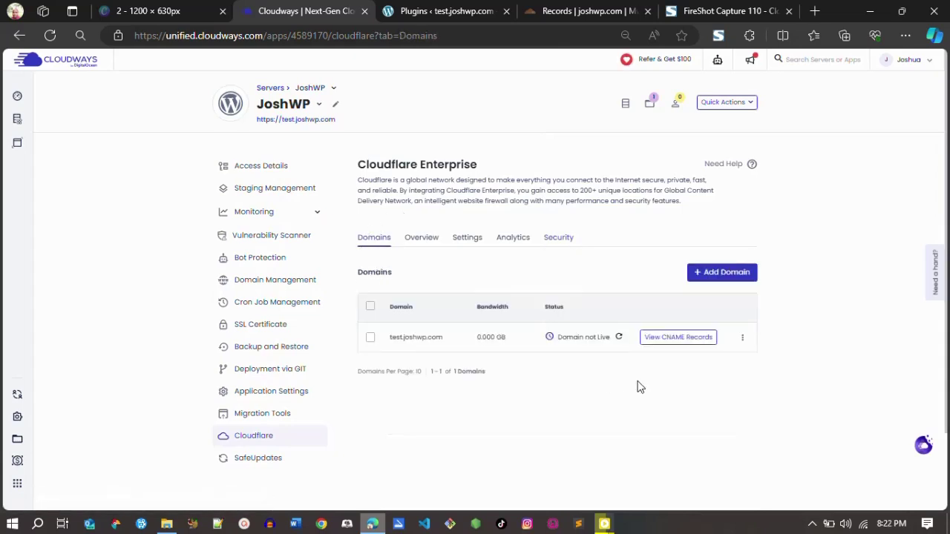
click(674, 340)
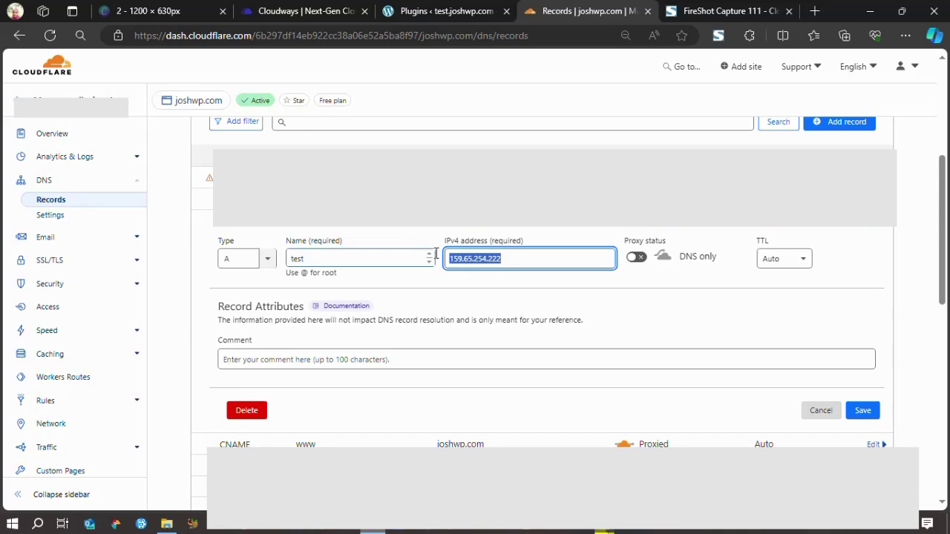
text(secure.cloudways.cloud)
click(266, 259)
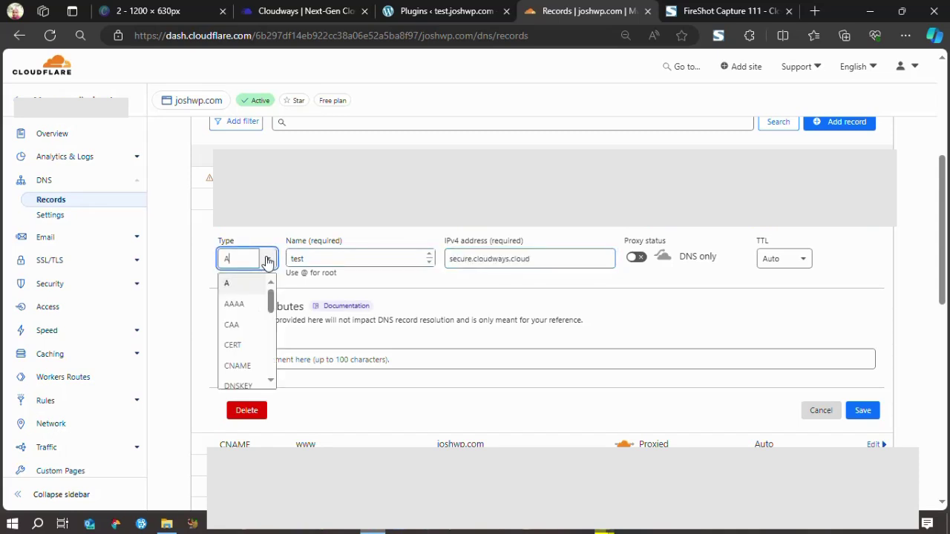
click(253, 366)
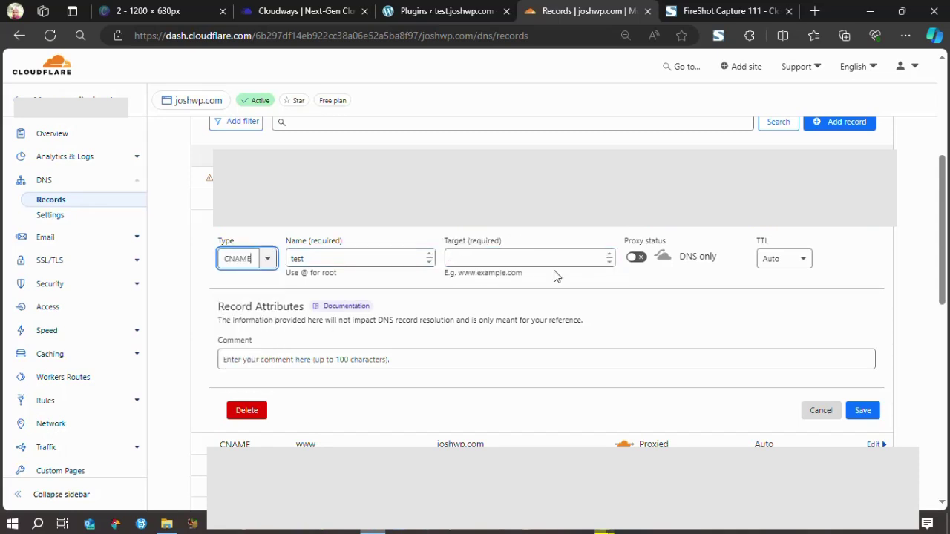
click(864, 412)
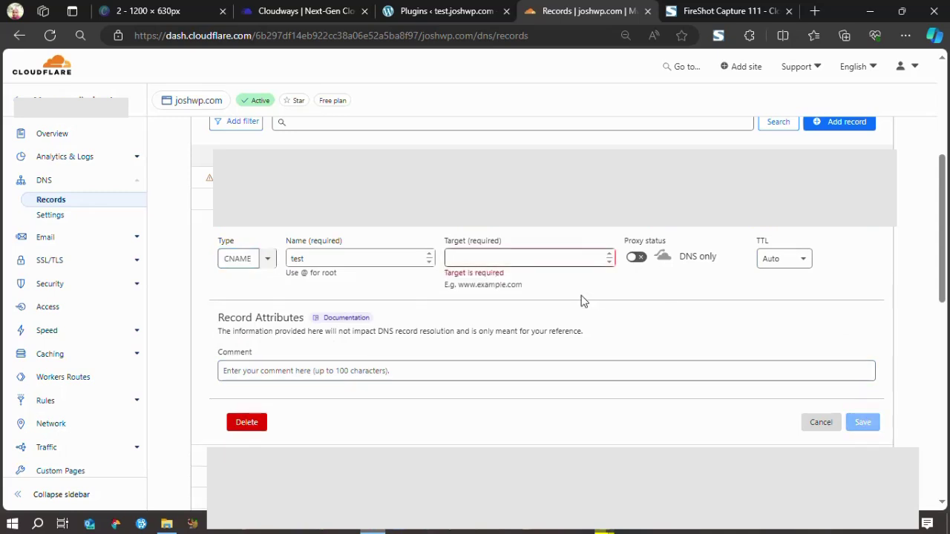
click(507, 257)
text(secure.cloudways.cloud)
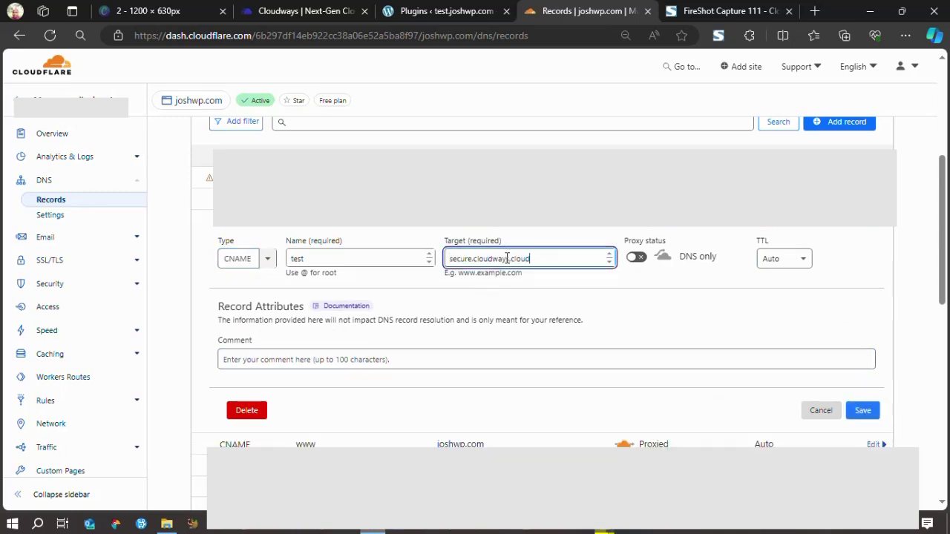
click(863, 411)
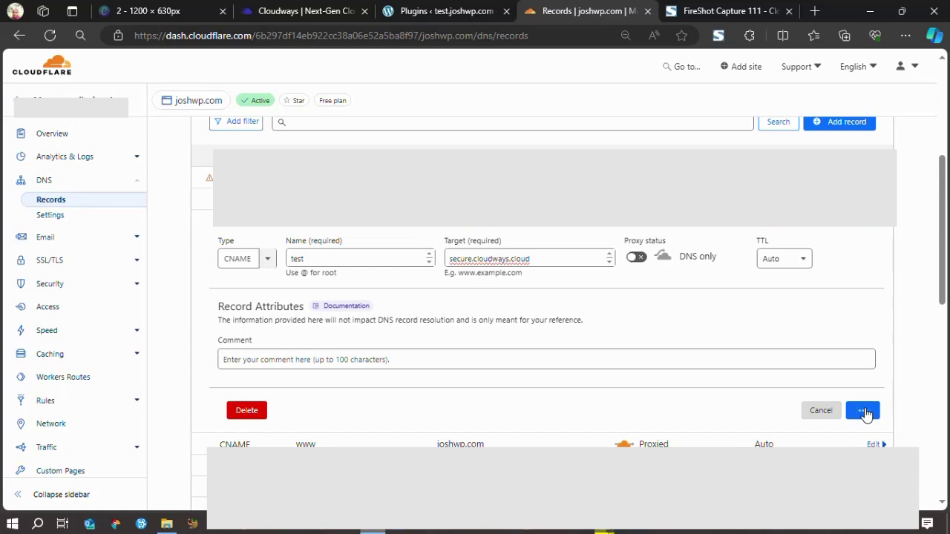
Return to Cloudways, close the CNAME details, and refresh the live status of test.joshwp.com
click(304, 11)
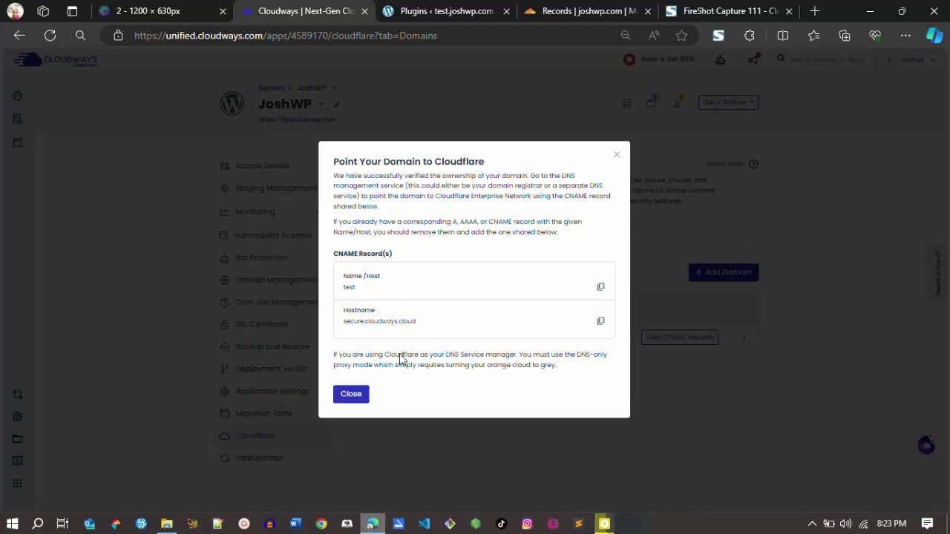
click(351, 397)
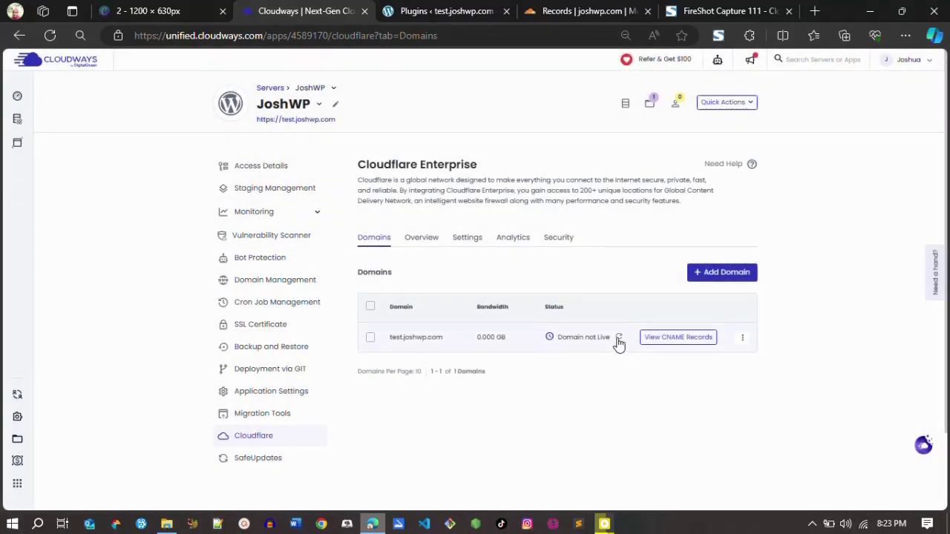
click(619, 339)
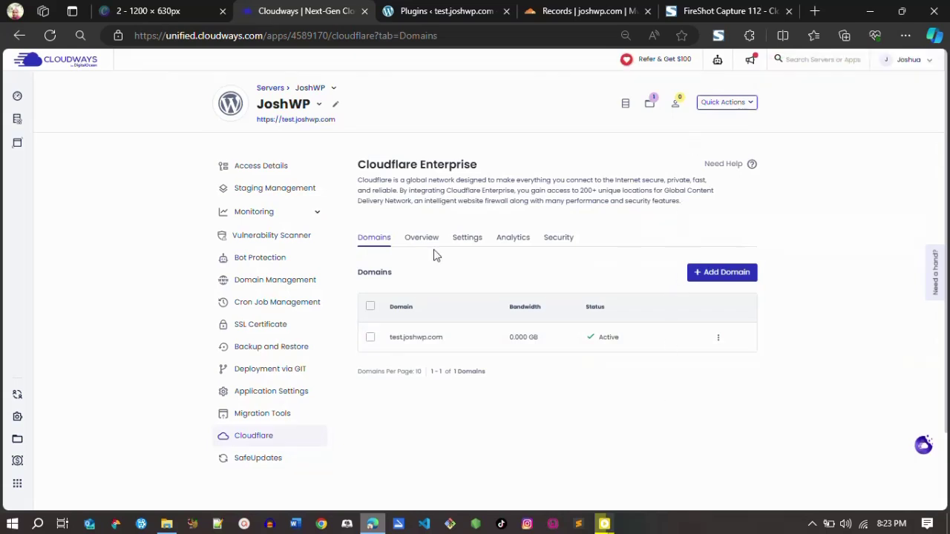
click(719, 337)
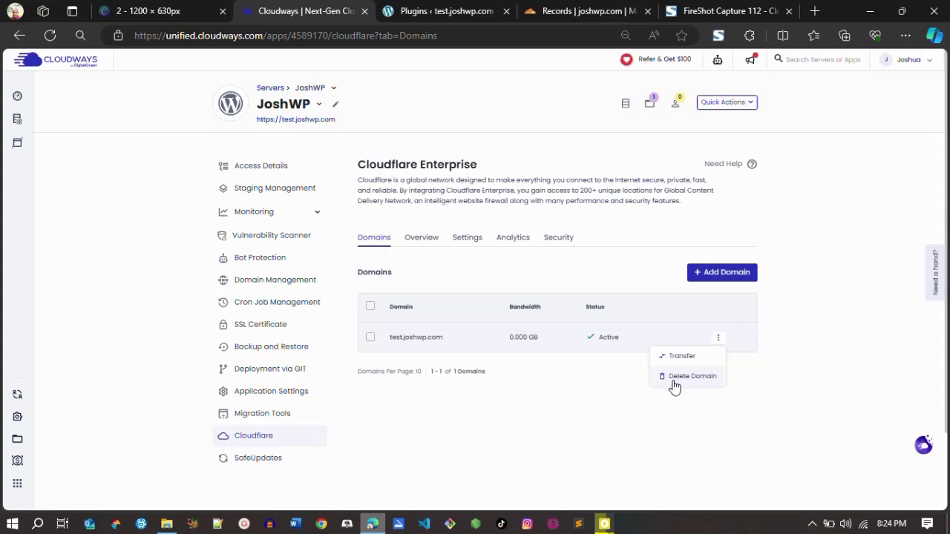
click(771, 382)
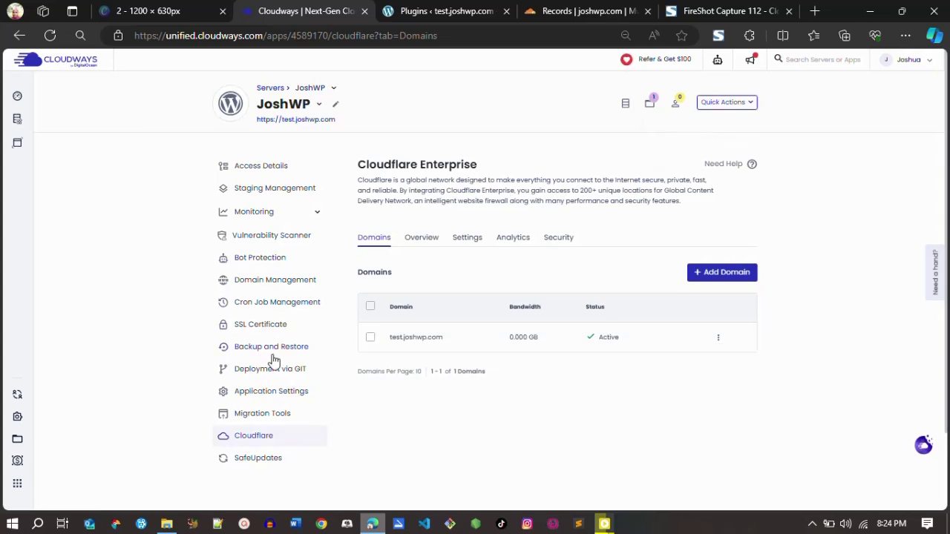
Examine the application's SafeUpdates page, including its update features and per-application pricing
click(279, 464)
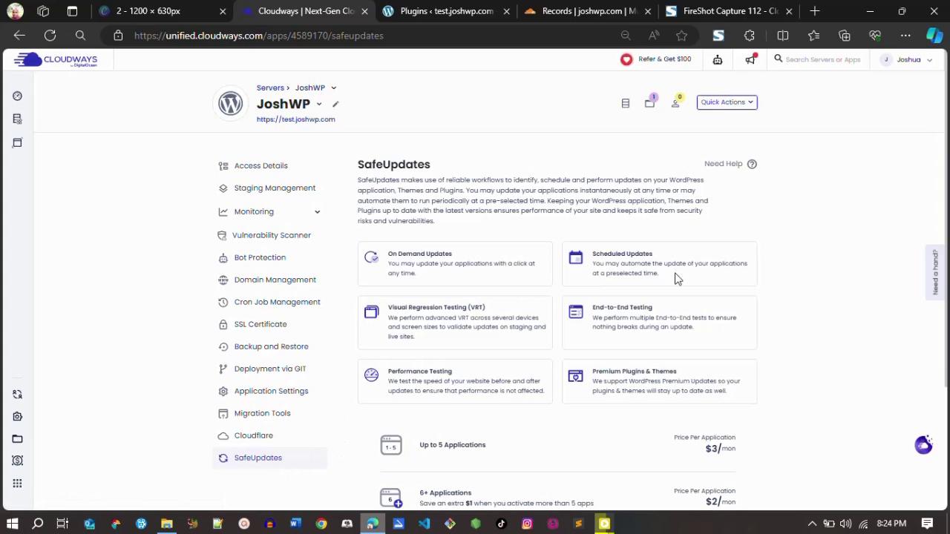
scroll(489, 294, down, 1)
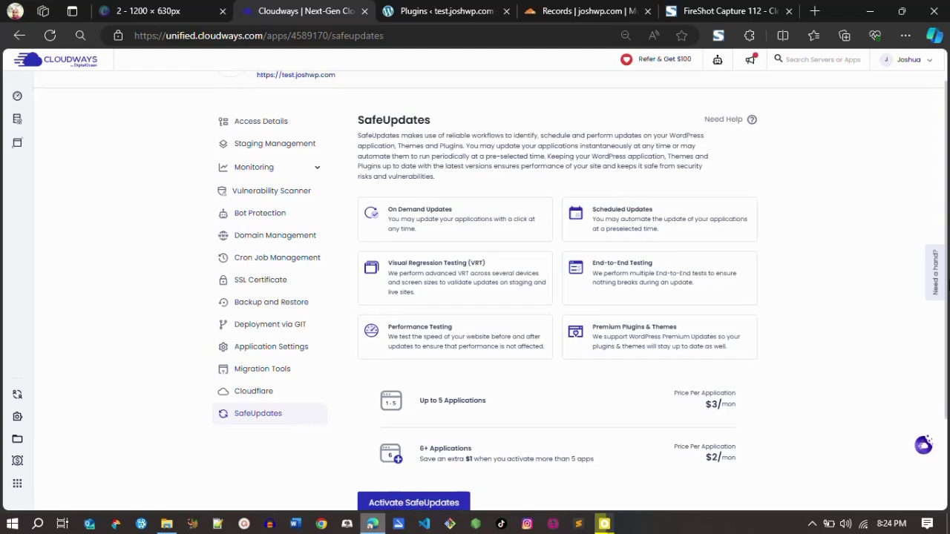
scroll(490, 294, up, 1)
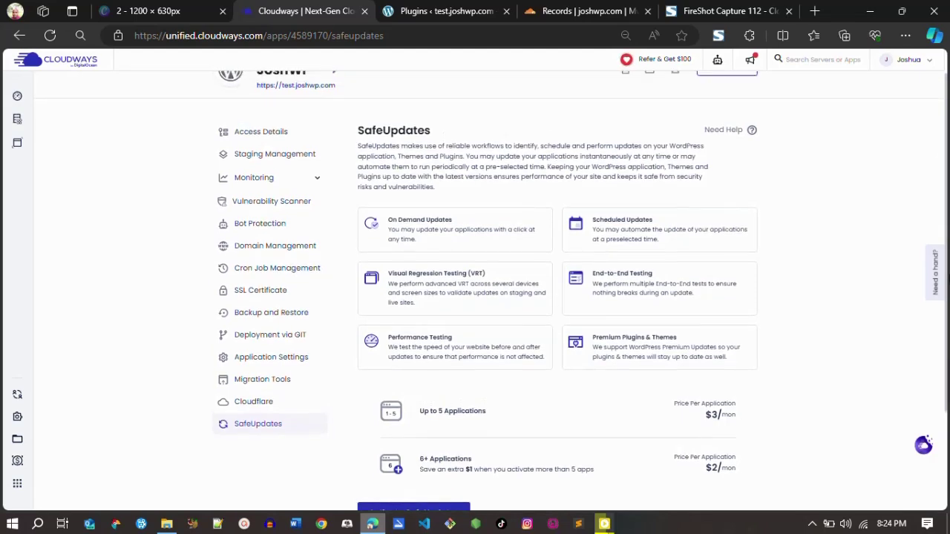
scroll(490, 294, down, 2)
scroll(944, 315, up, 1)
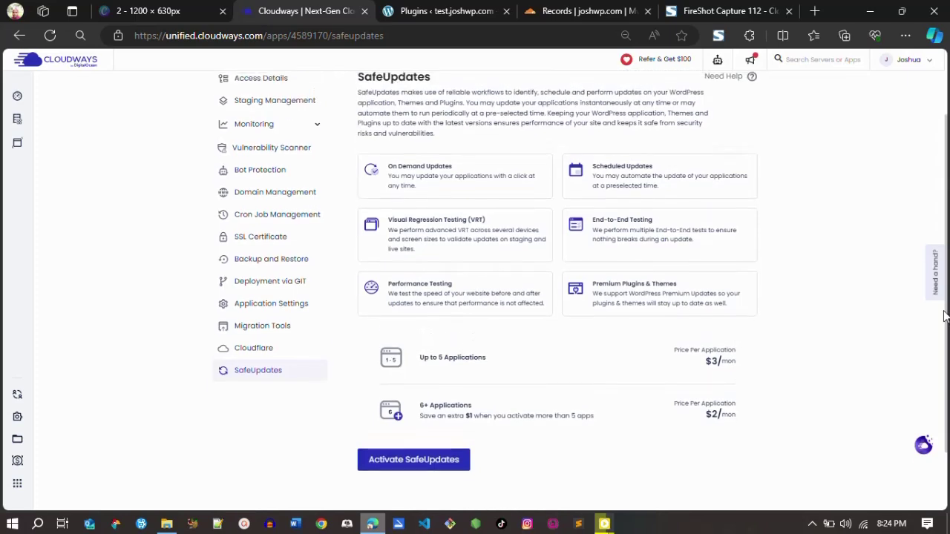
View the Cloudways servers and applications lists, and open the JoshWP server
scroll(944, 315, up, 1)
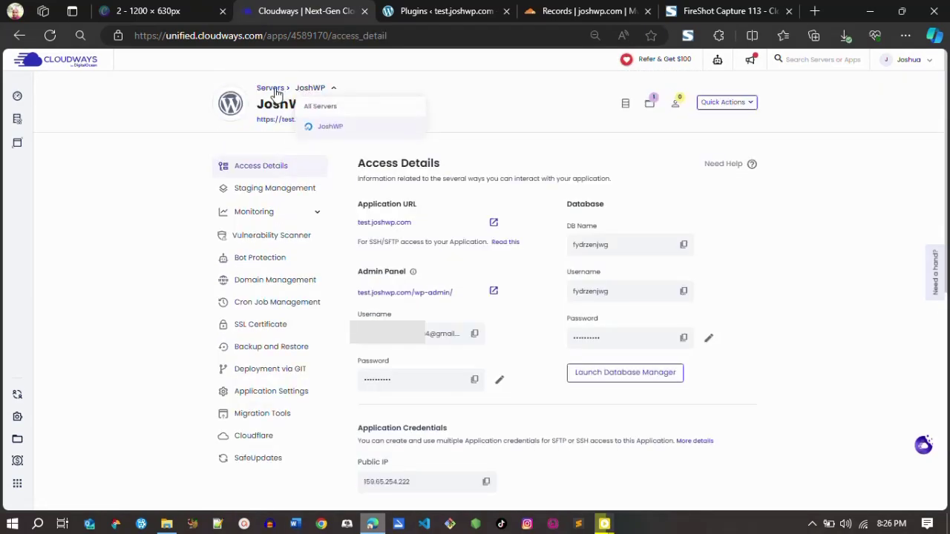
click(276, 93)
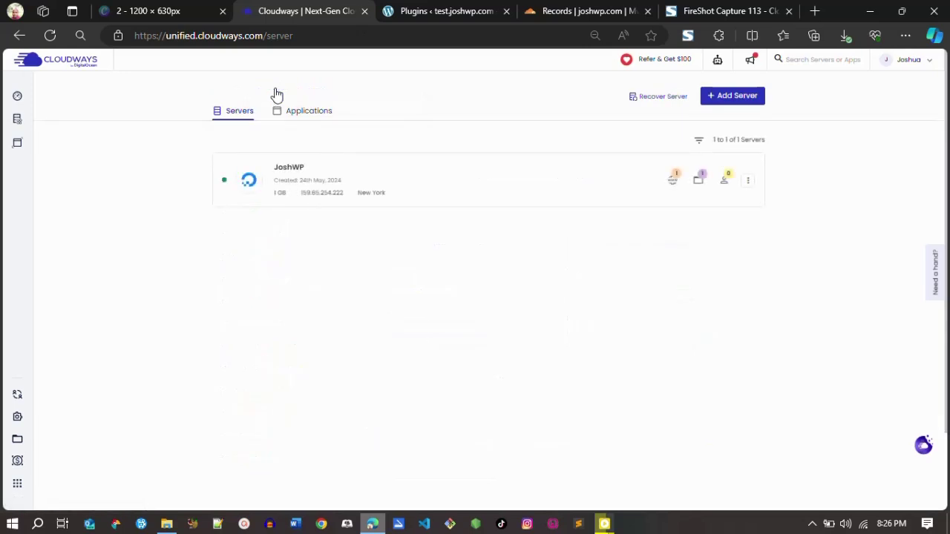
click(301, 112)
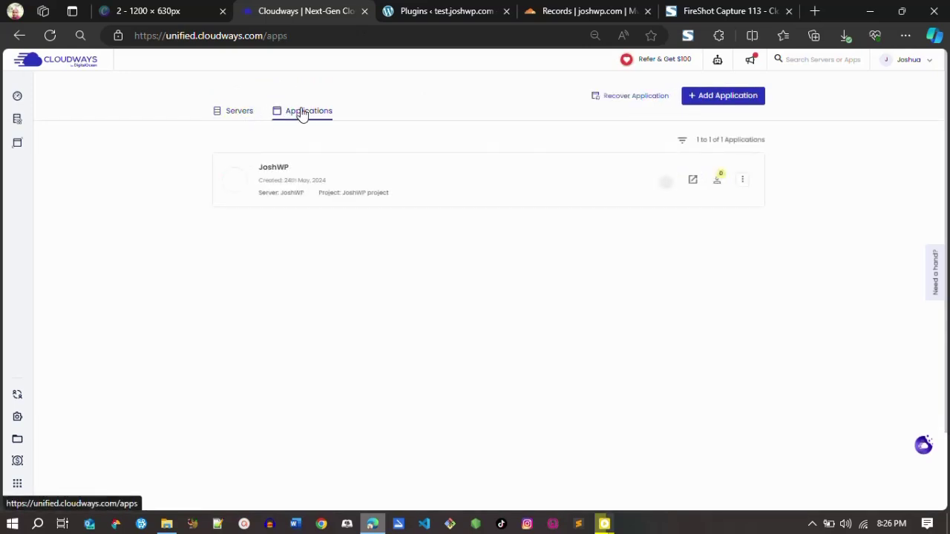
click(240, 112)
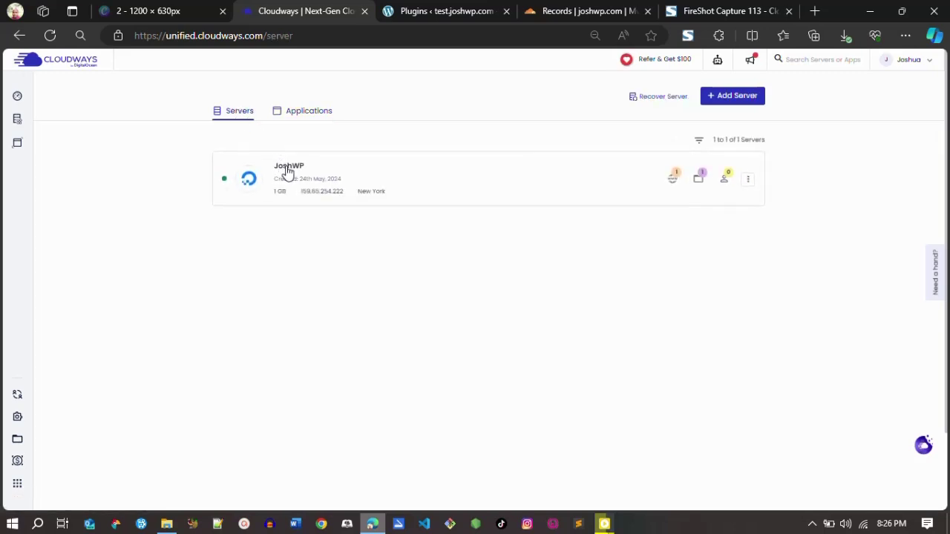
click(287, 168)
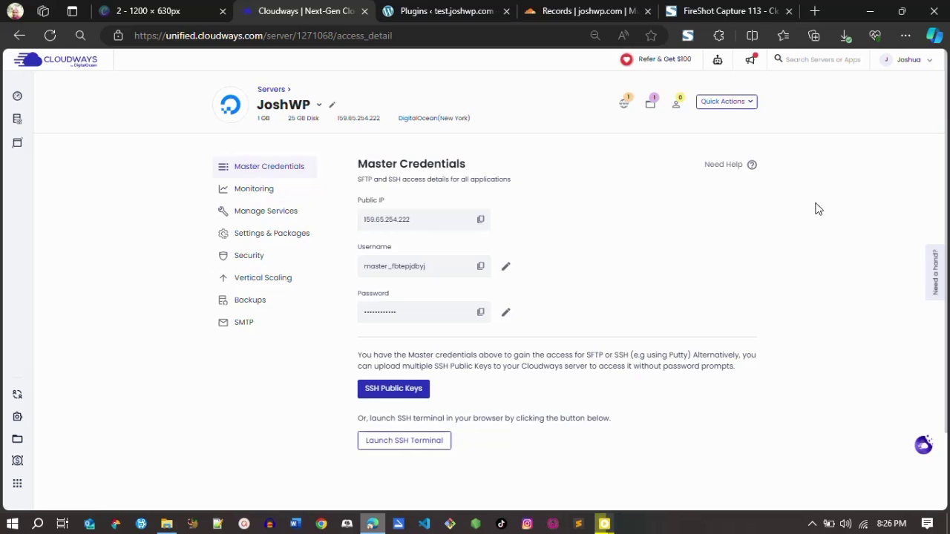
Review the core services on the JoshWP server's Manage Services page, from Apache and Memcached through Redis and Varnish
click(279, 219)
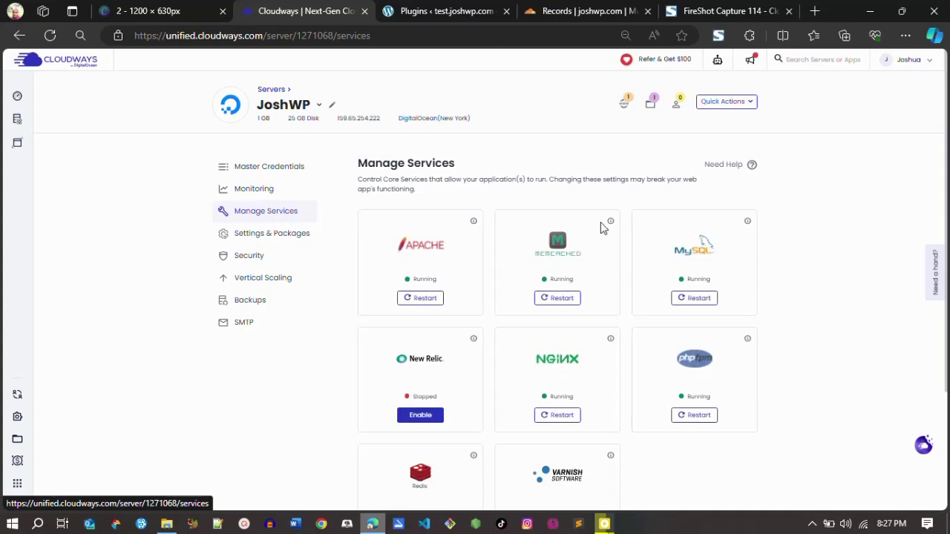
scroll(490, 297, down, 1)
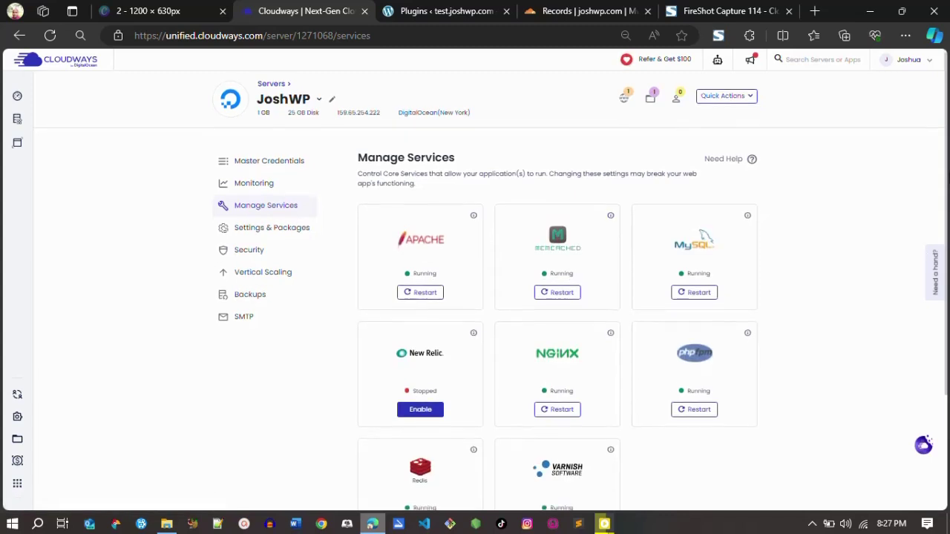
scroll(490, 297, up, 1)
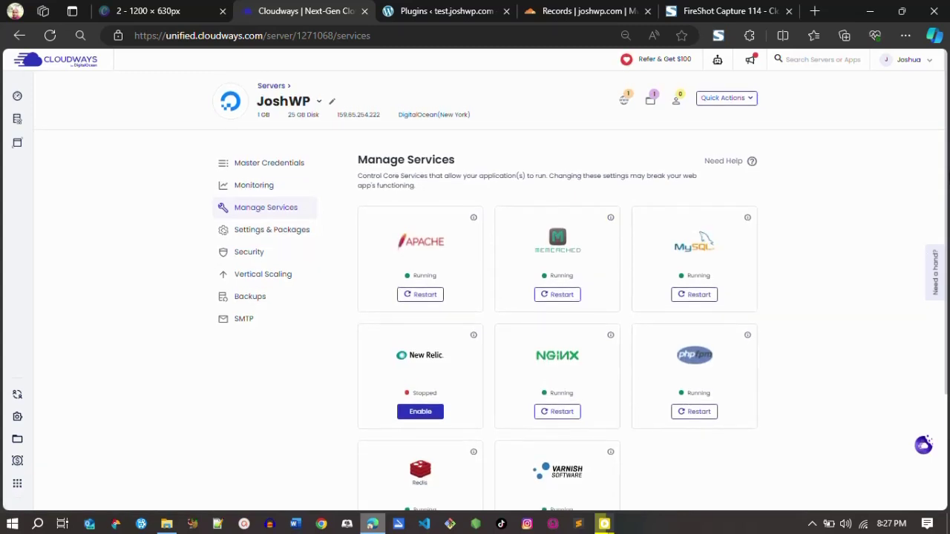
scroll(490, 297, down, 1)
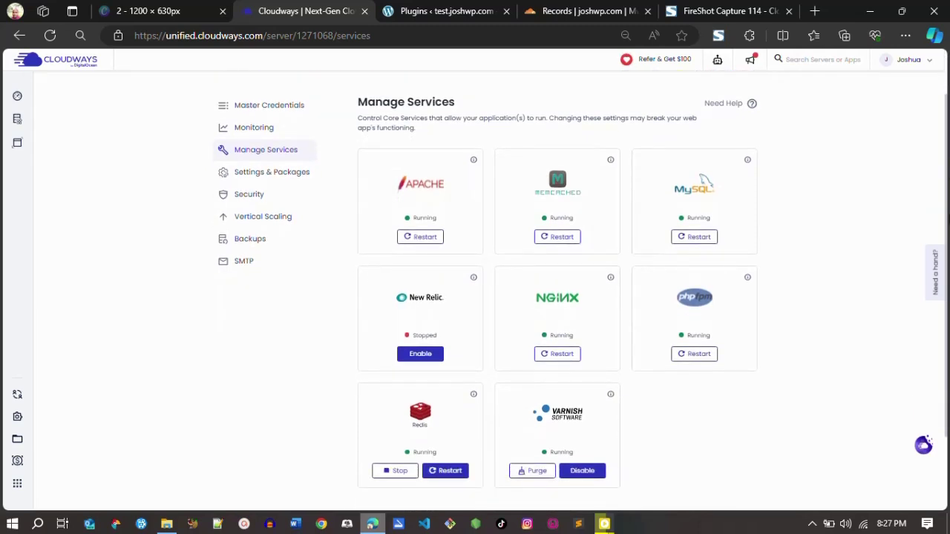
scroll(490, 297, down, 1)
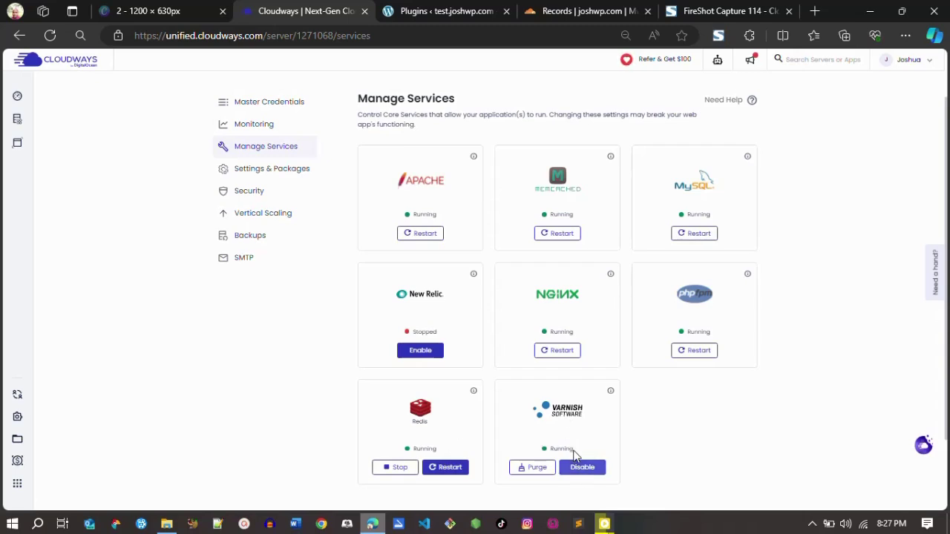
Review the server's basic PHP settings under Settings & Packages, including execution limit, upload size, memory limit and error reporting
click(263, 170)
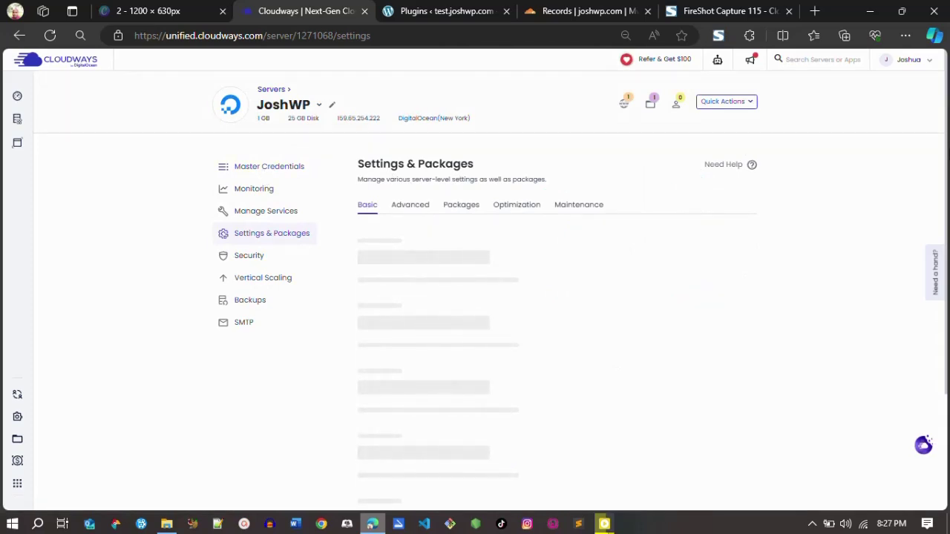
scroll(475, 297, down, 1)
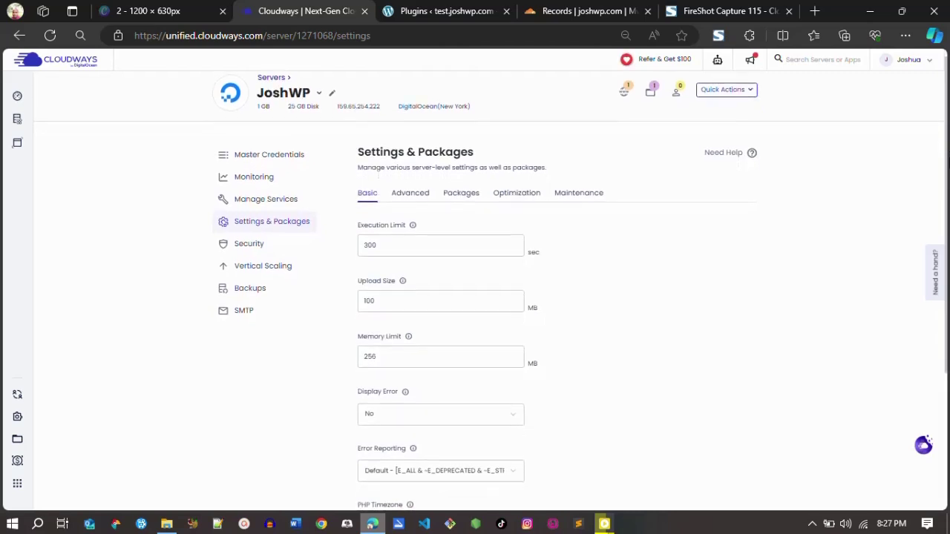
scroll(947, 148, up, 1)
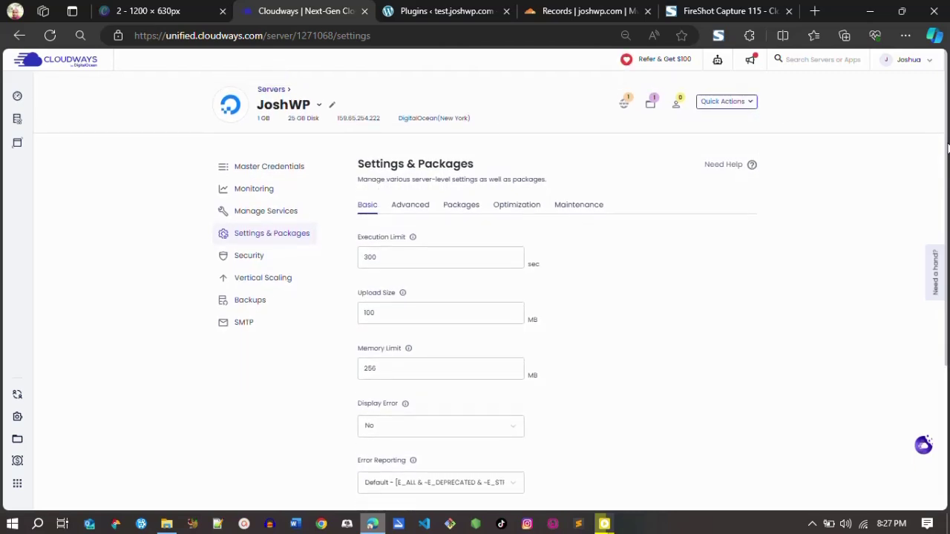
scroll(947, 149, down, 3)
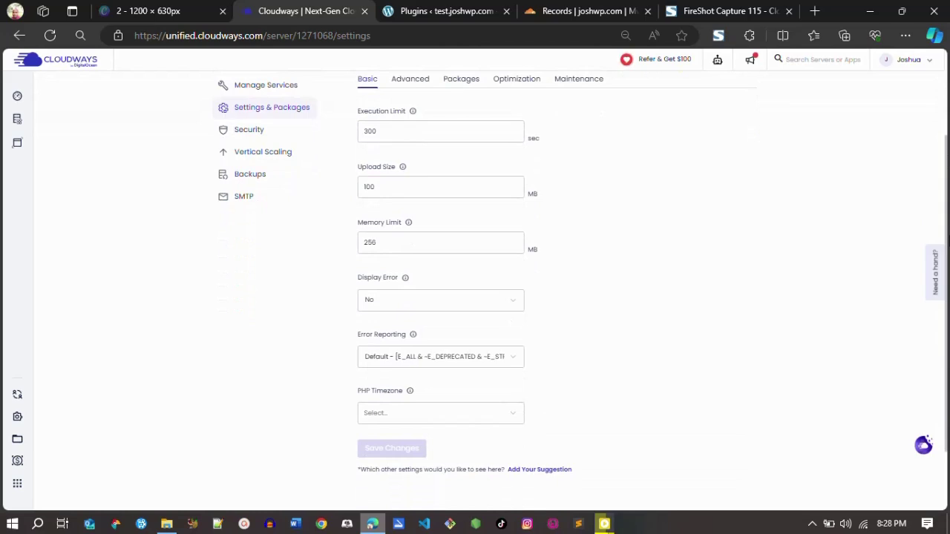
scroll(948, 157, up, 3)
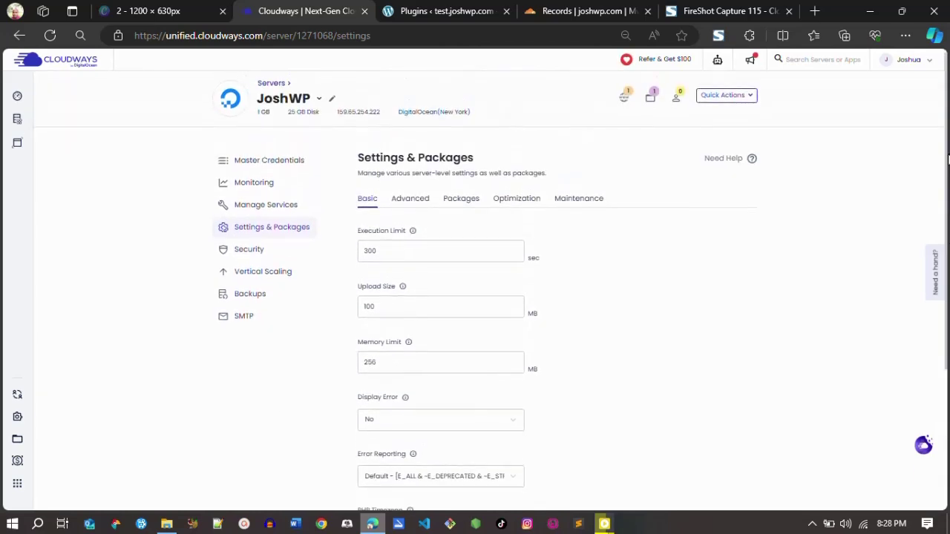
Examine the server's advanced PHP, MySQL, NGINX, System and Varnish settings
click(414, 199)
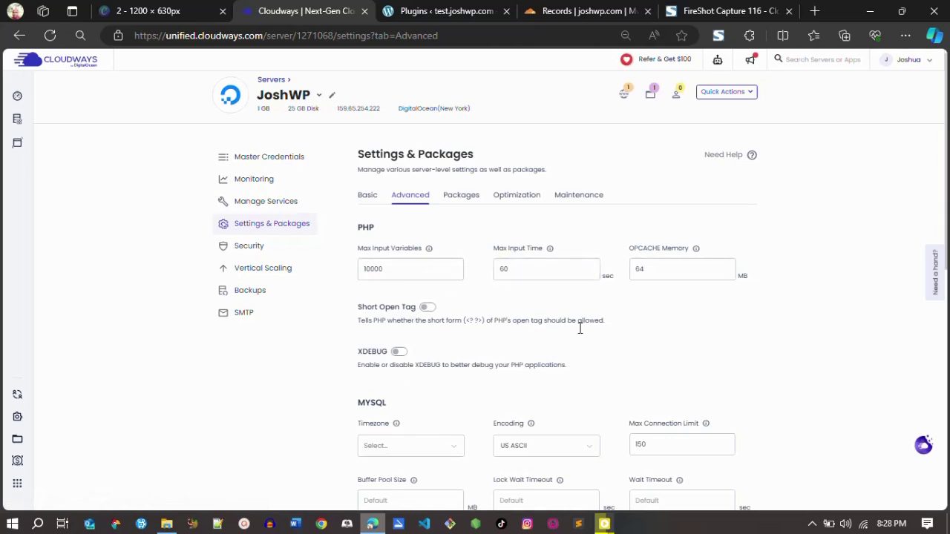
scroll(490, 282, down, 1)
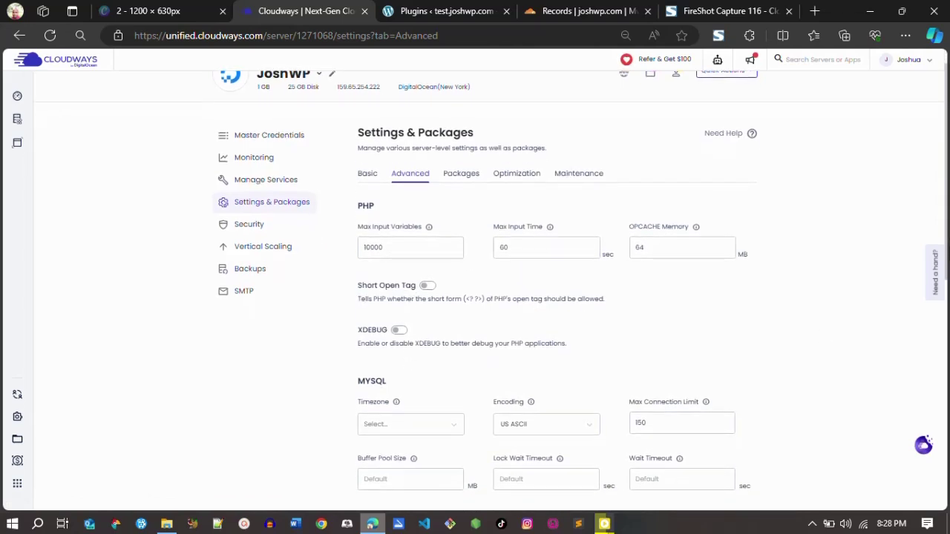
scroll(490, 297, down, 3)
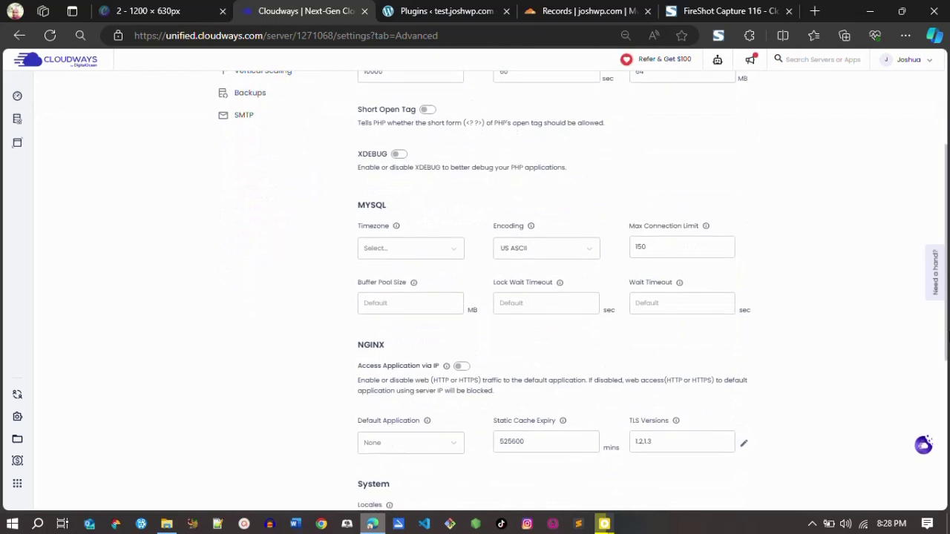
scroll(485, 289, down, 1)
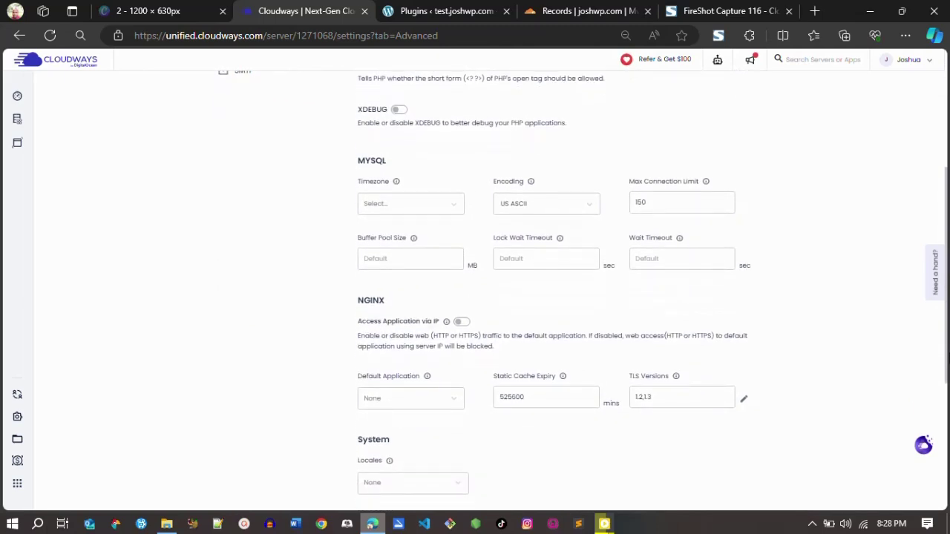
scroll(490, 297, down, 2)
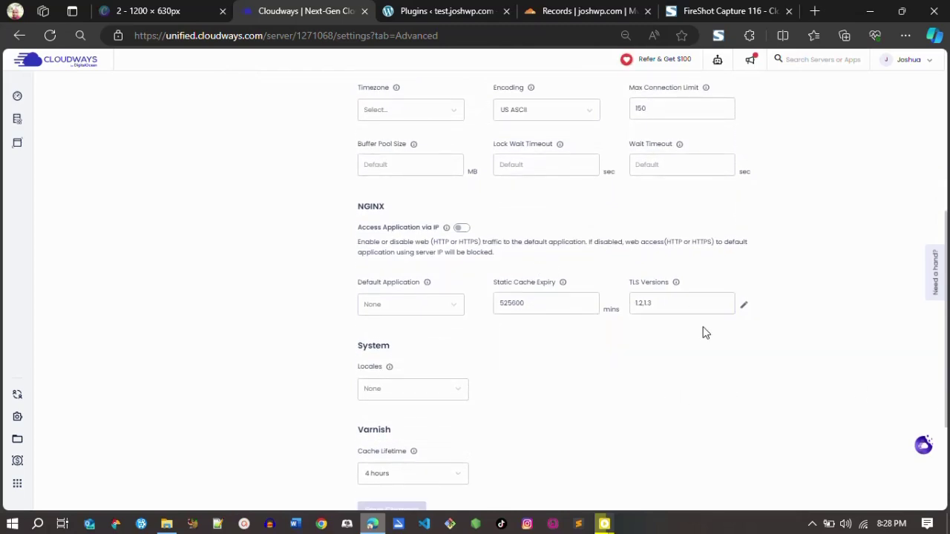
scroll(653, 297, down, 2)
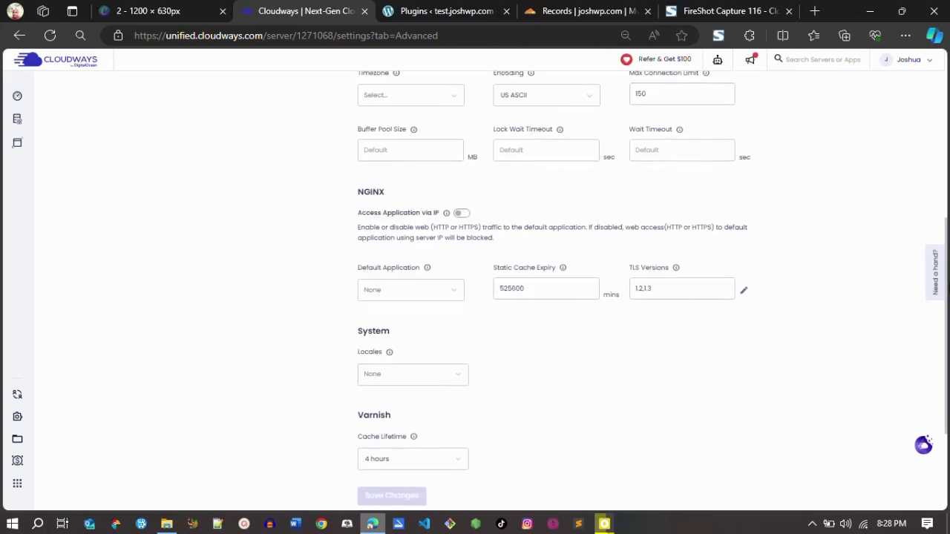
scroll(945, 290, up, 3)
scroll(945, 290, down, 1)
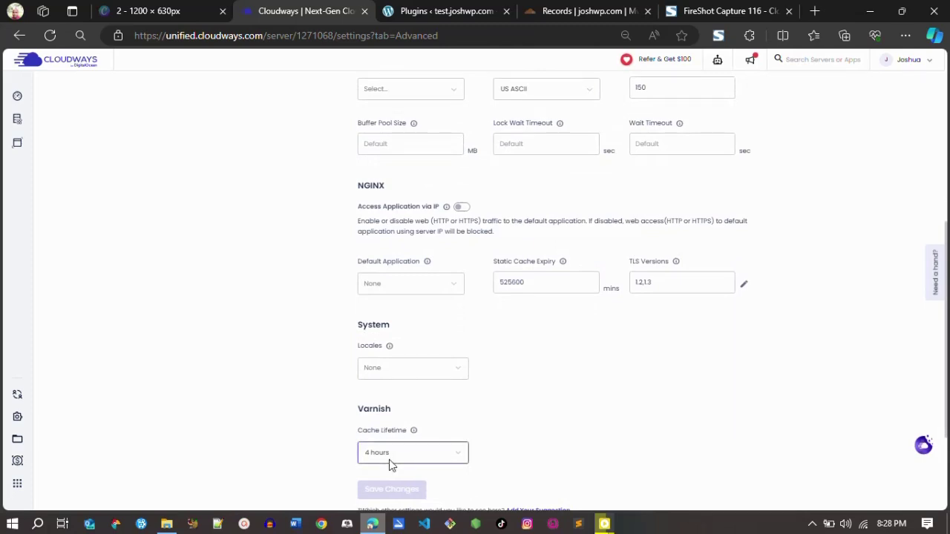
View the available Varnish cache lifetime options, close them without choosing another value, and look back over the advanced settings
click(451, 455)
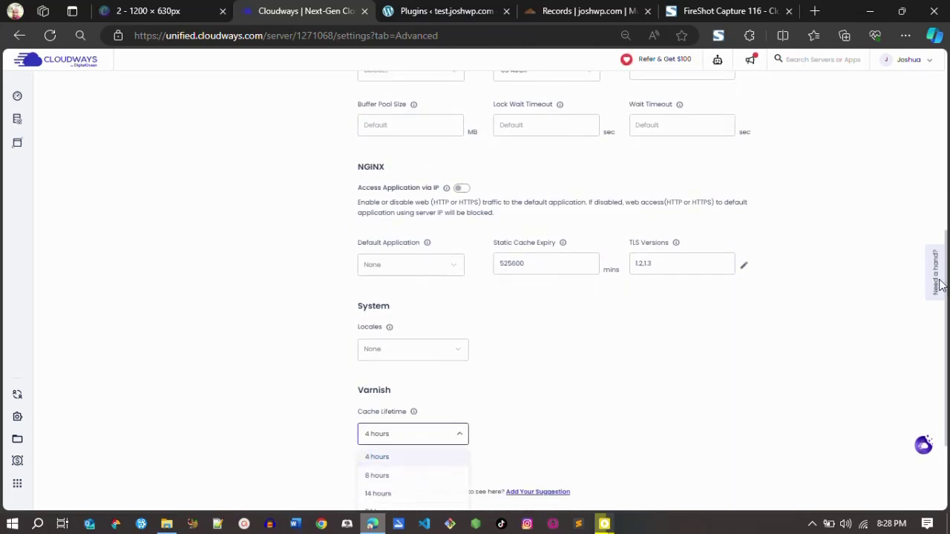
scroll(801, 312, down, 2)
click(709, 310)
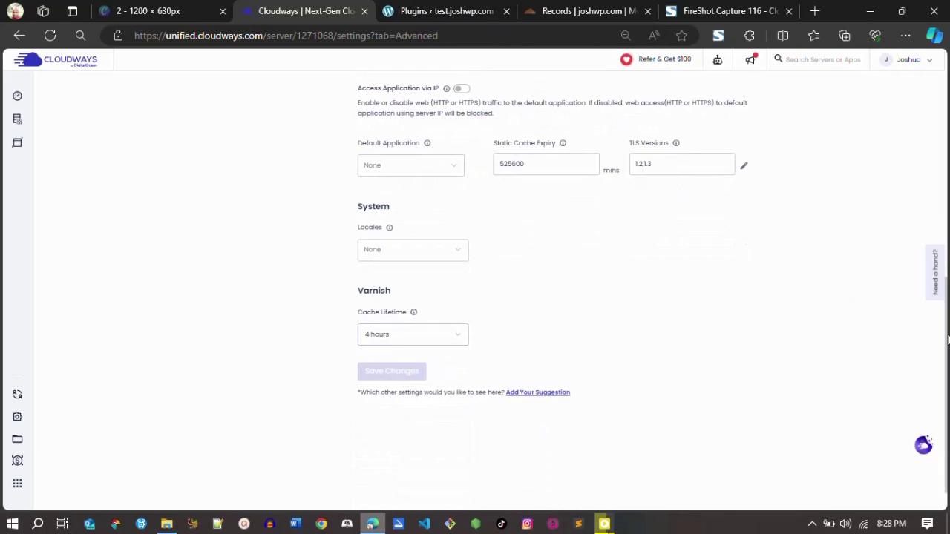
scroll(713, 310, up, 5)
scroll(583, 290, up, 1)
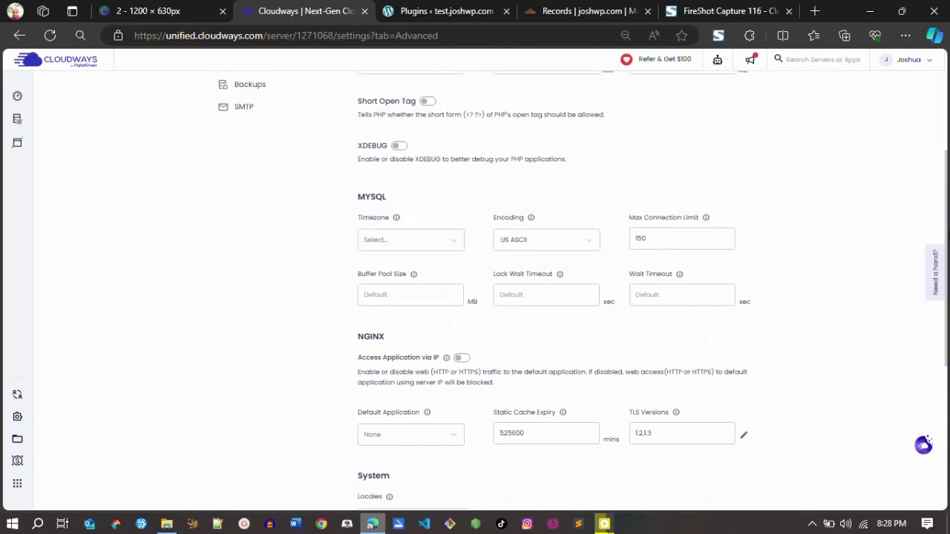
scroll(485, 278, up, 3)
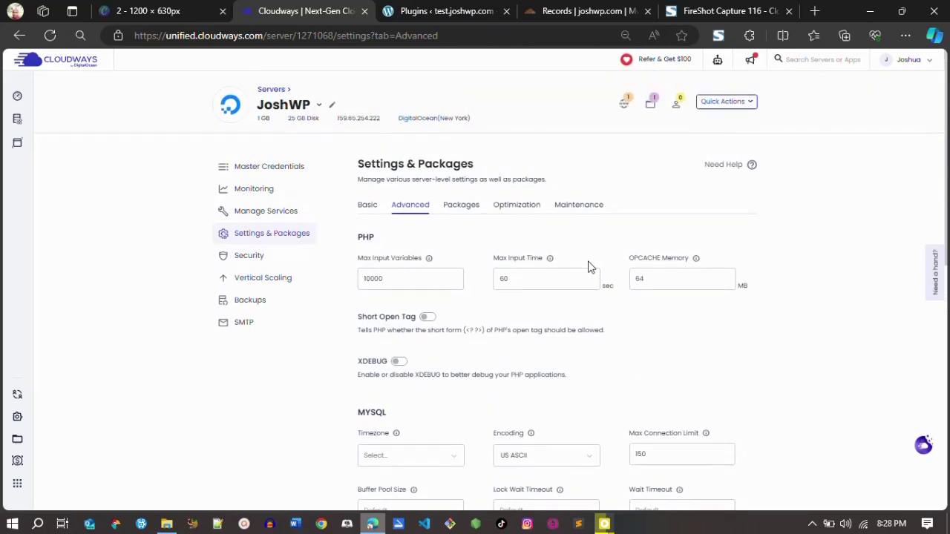
Review the server's software packages and show the PHP versions it can be changed to
click(460, 207)
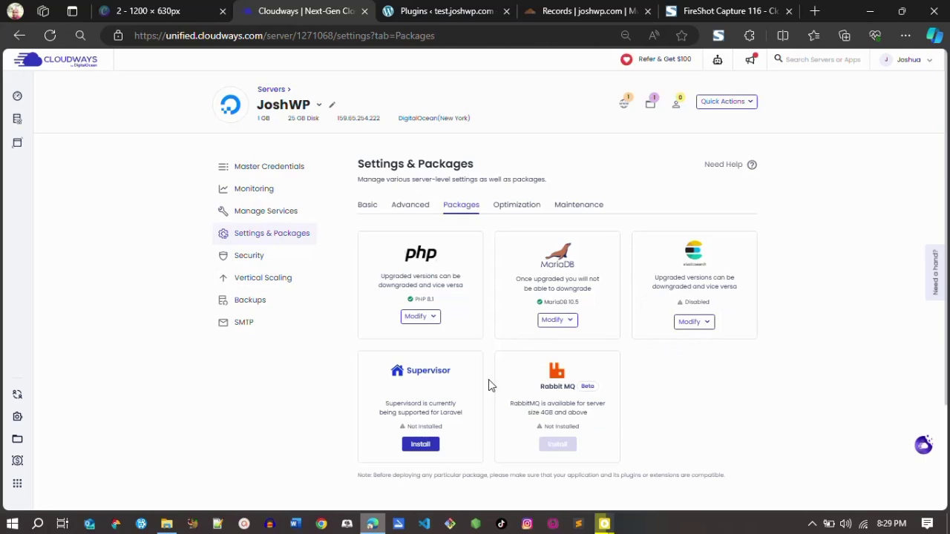
scroll(436, 360, down, 1)
click(433, 297)
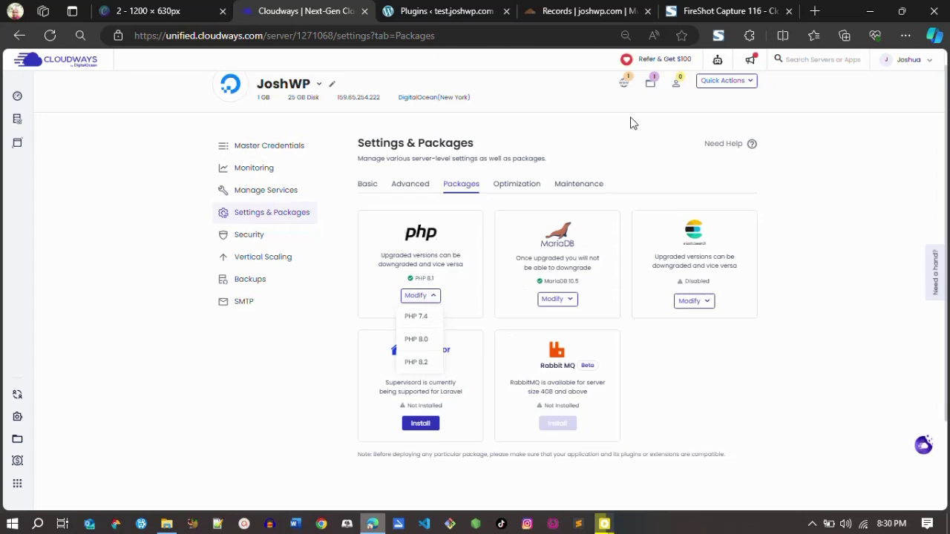
Preview the vertical scaling prices for a 4 GB server size and for attaching 25 GB of block storage, without applying either
click(263, 258)
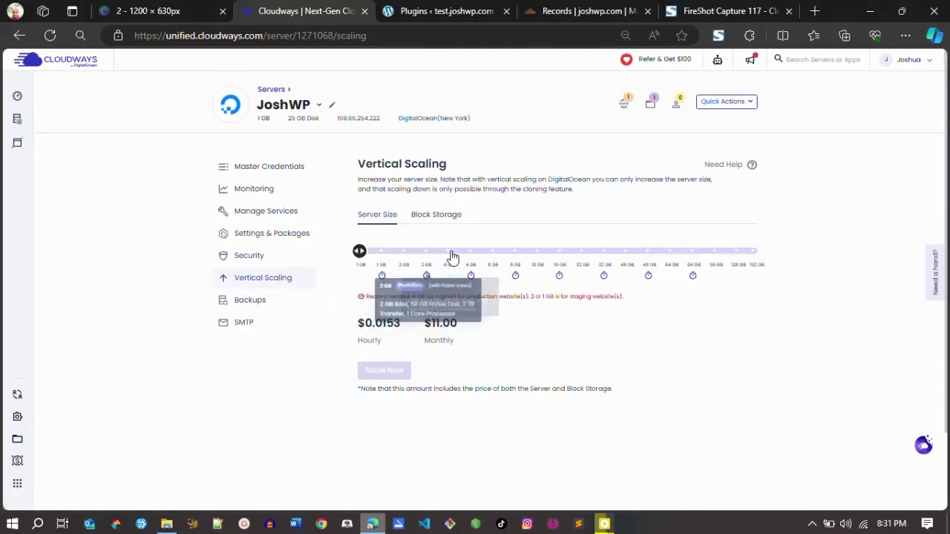
click(471, 254)
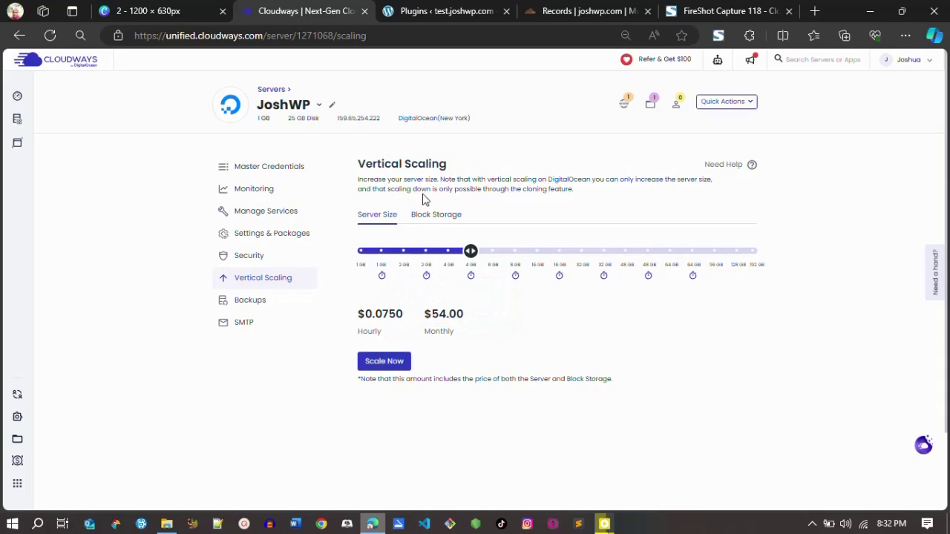
click(434, 217)
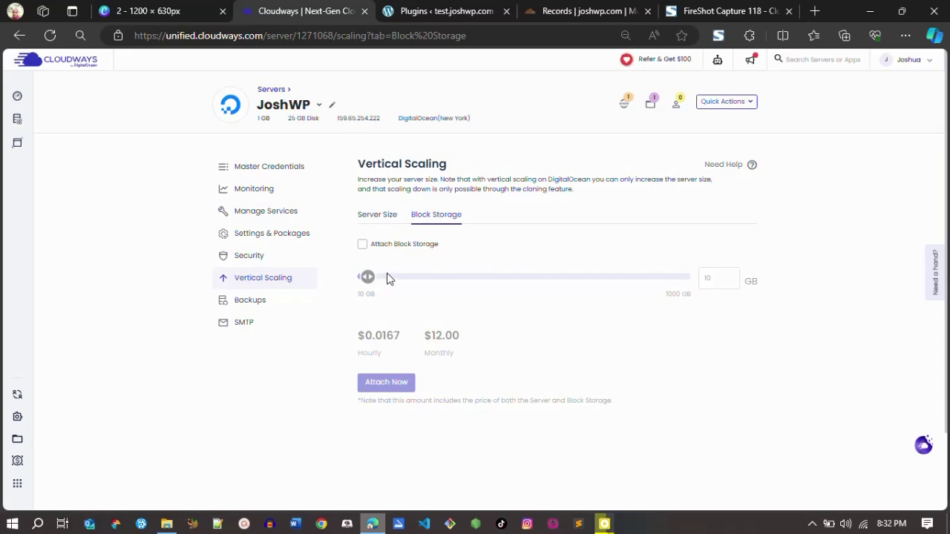
click(363, 246)
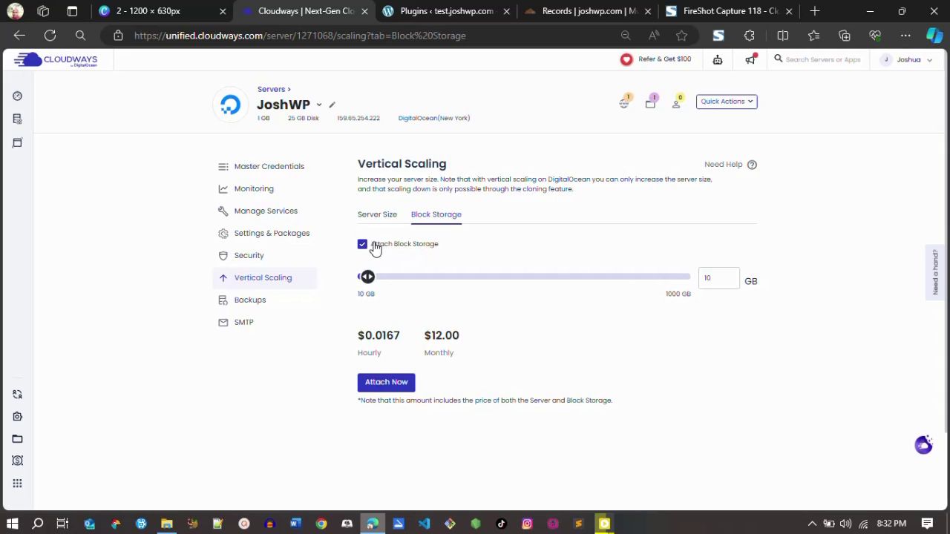
drag(369, 282, 376, 284)
click(716, 280)
key(BackSpace)
text(5)
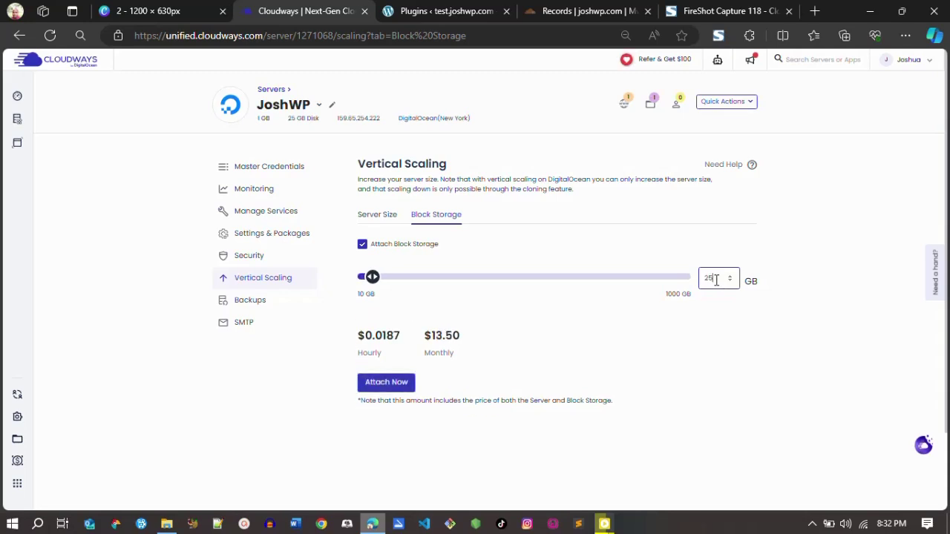
Review the server's backup schedule, frequency, retention, local backup and on-demand backup options
click(278, 311)
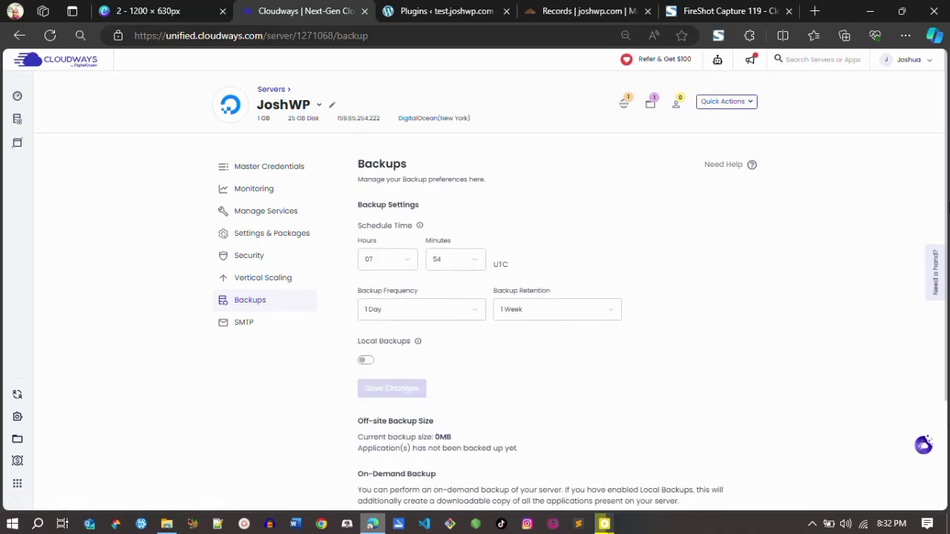
scroll(475, 297, down, 2)
scroll(947, 297, up, 1)
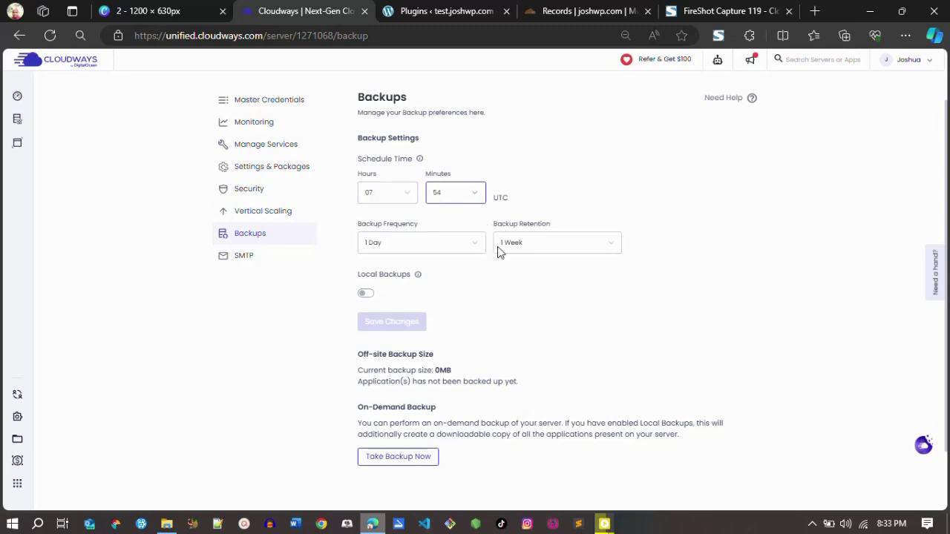
View the available backup frequency and backup retention options, closing each list without choosing another value
click(454, 243)
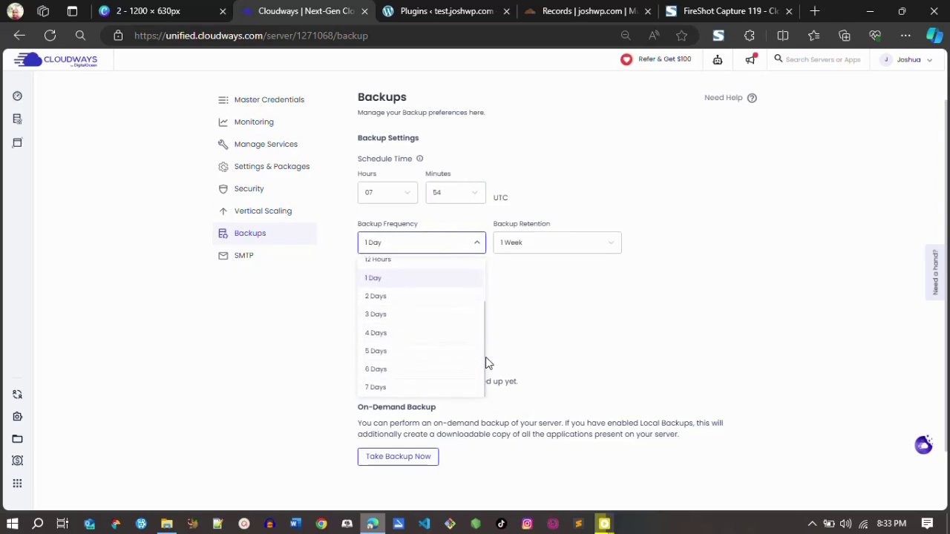
click(531, 300)
click(613, 245)
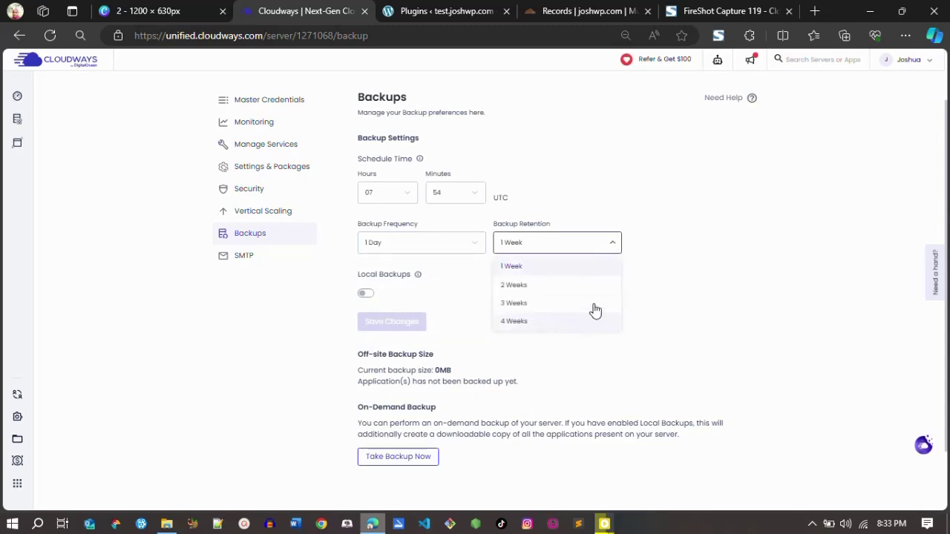
click(653, 294)
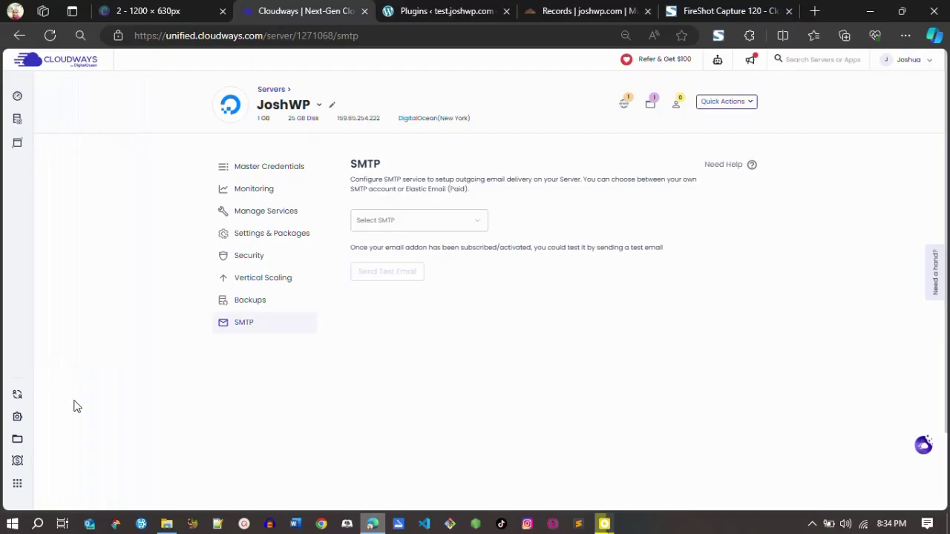
Open the account's add-ons, look through them and open the mailboxes of the enabled Rackspace Email add-on
mouse_move(18, 398)
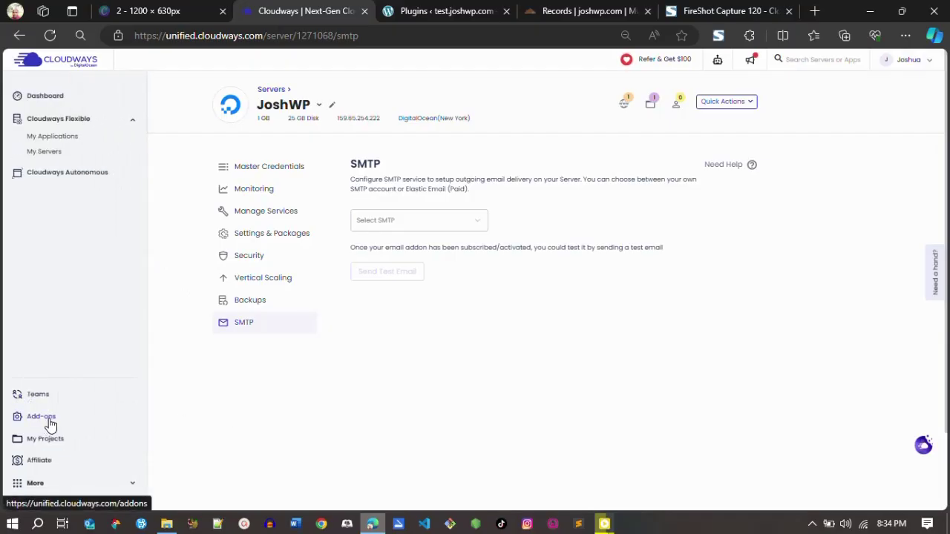
click(49, 424)
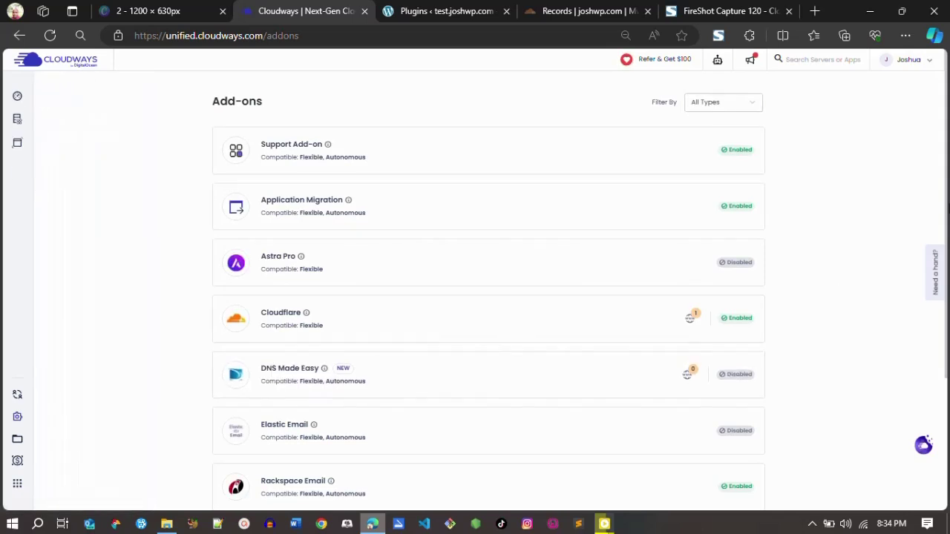
scroll(314, 386, down, 3)
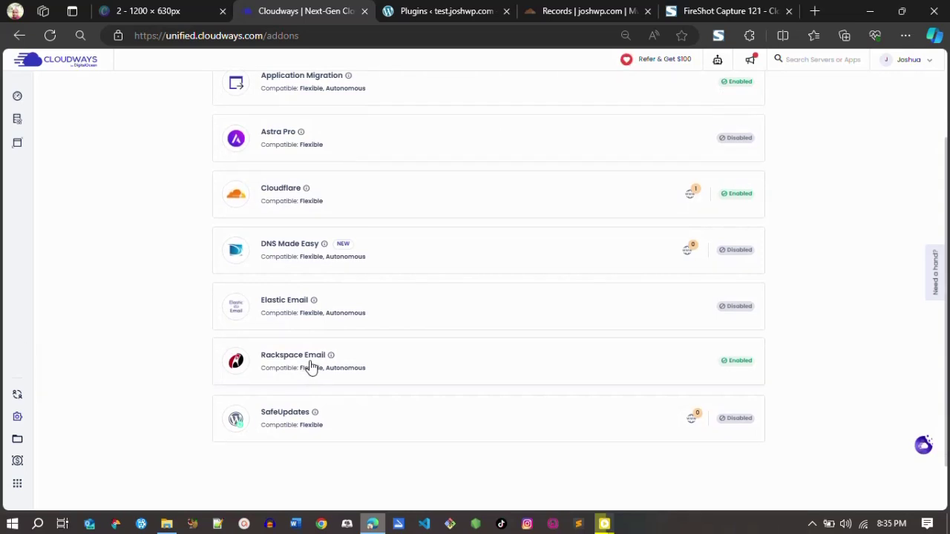
click(733, 361)
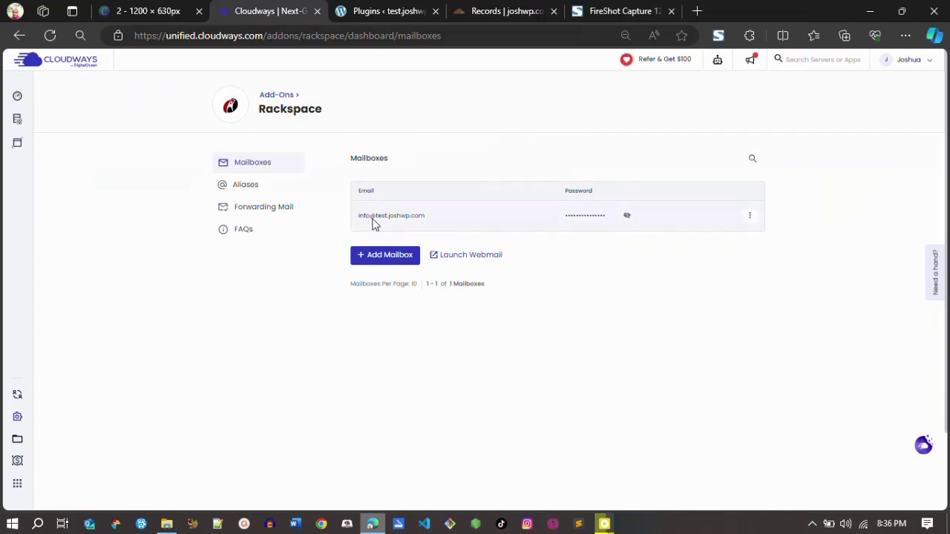
Fill in a new mailbox named contact, cancel it without saving, and view the available actions for the existing mailbox
click(381, 255)
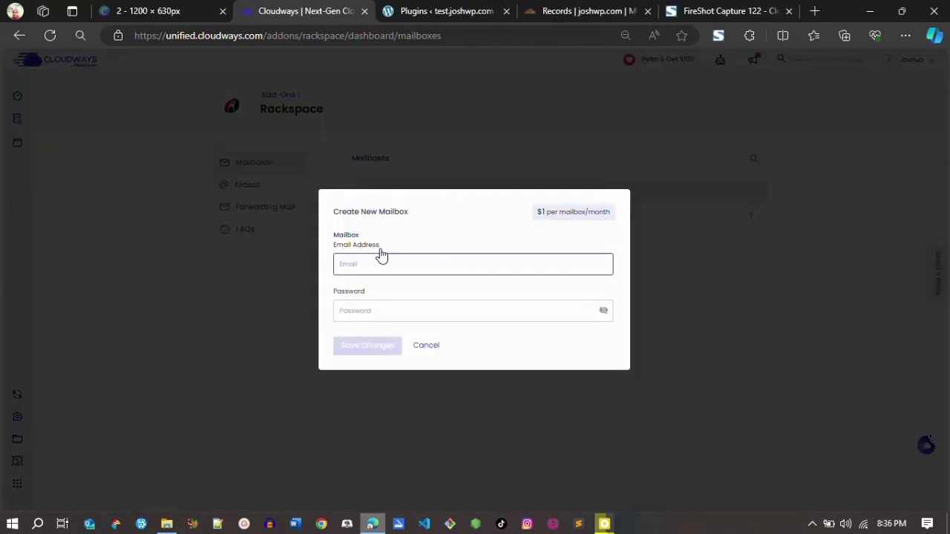
click(337, 256)
text(conta)
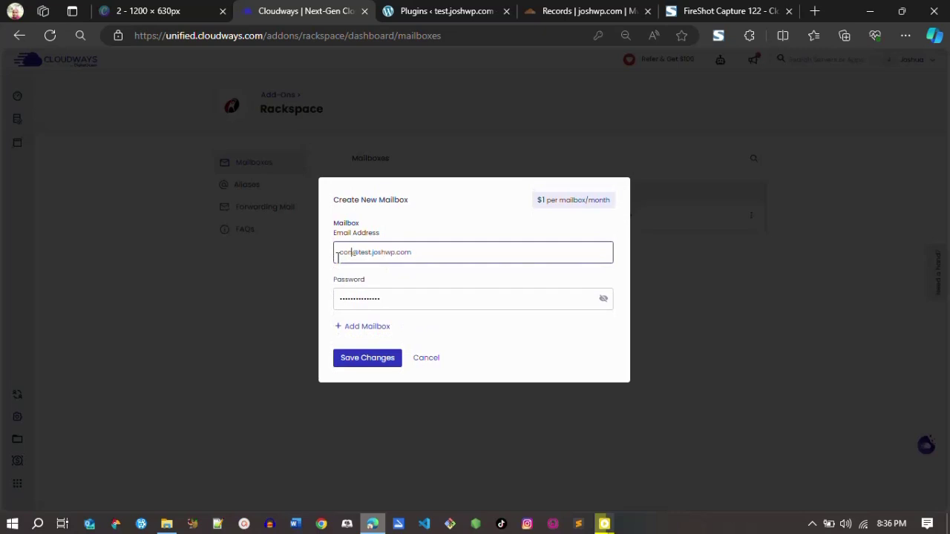
text(ct)
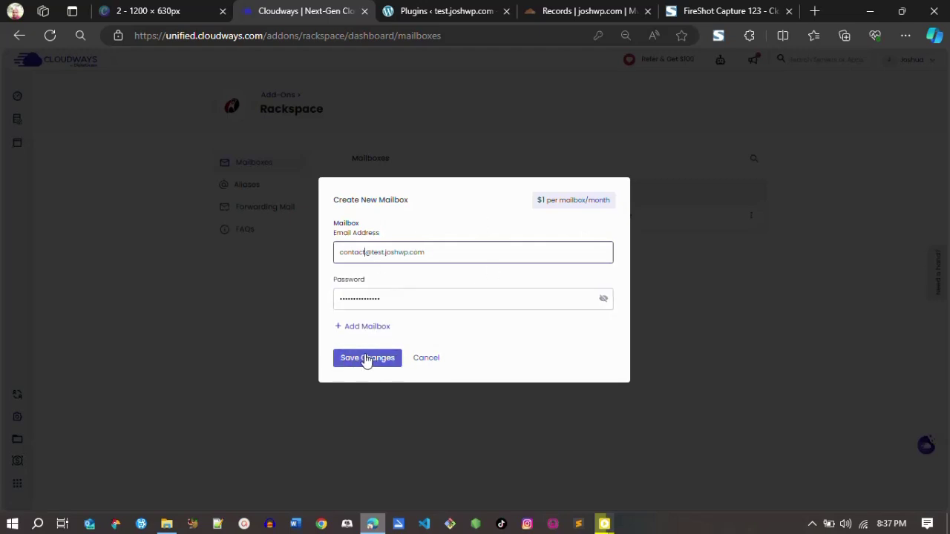
click(424, 362)
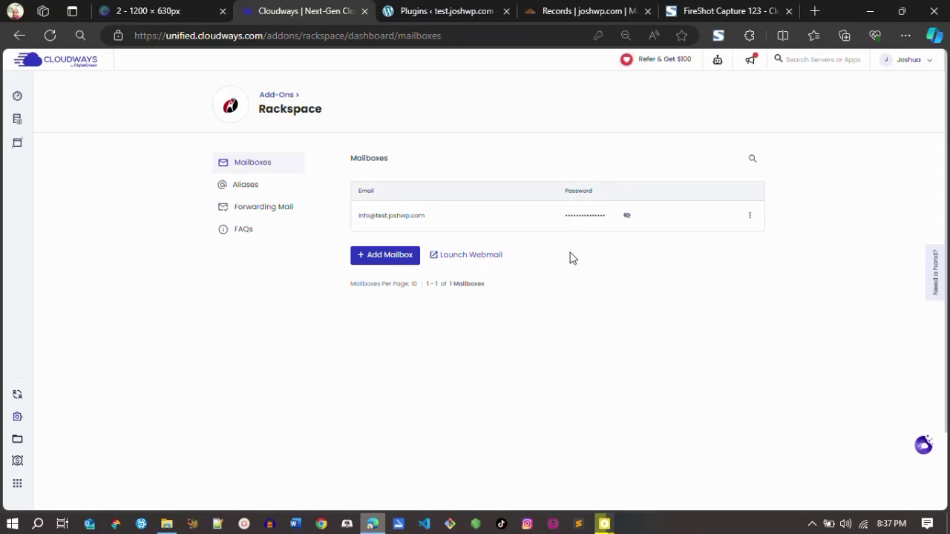
click(749, 220)
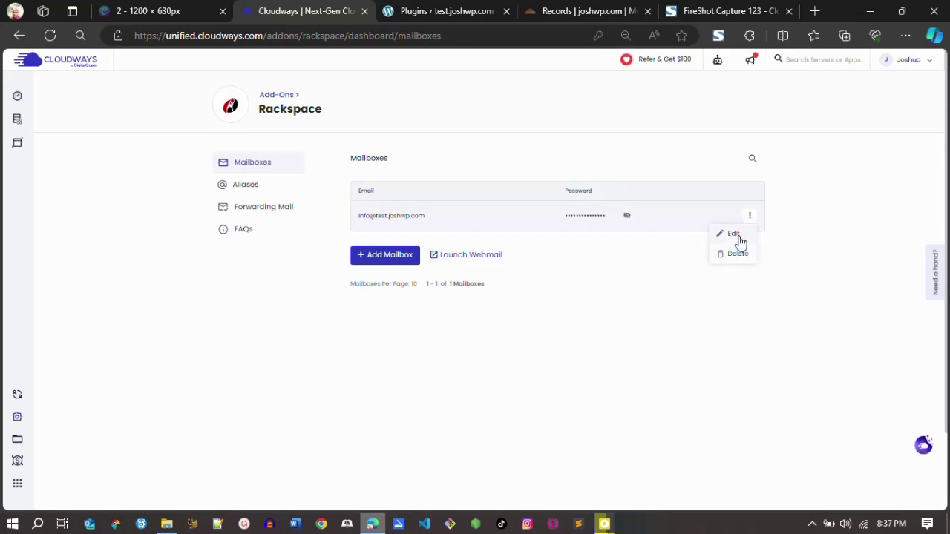
click(674, 312)
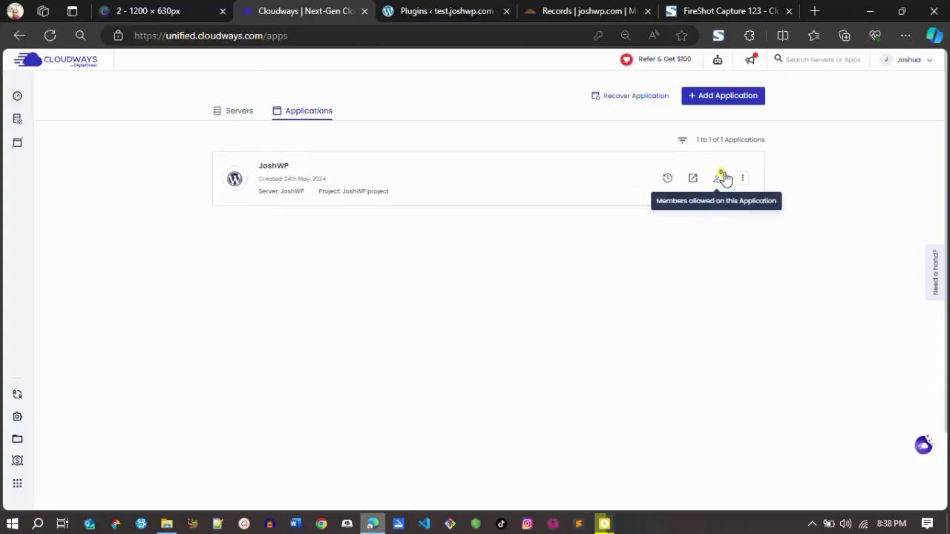
Check the members allowed on the JoshWP application, go to the team members page and show the existing member's actions
click(723, 179)
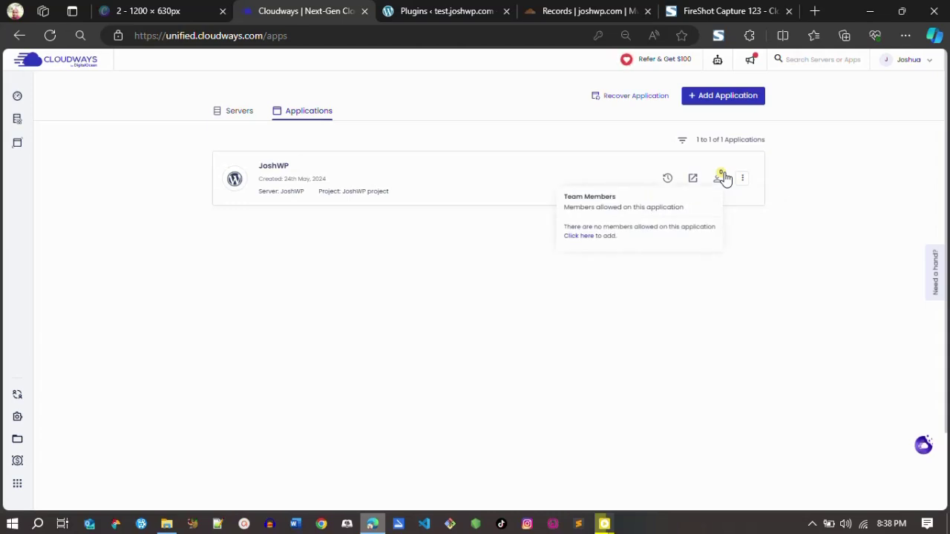
click(577, 236)
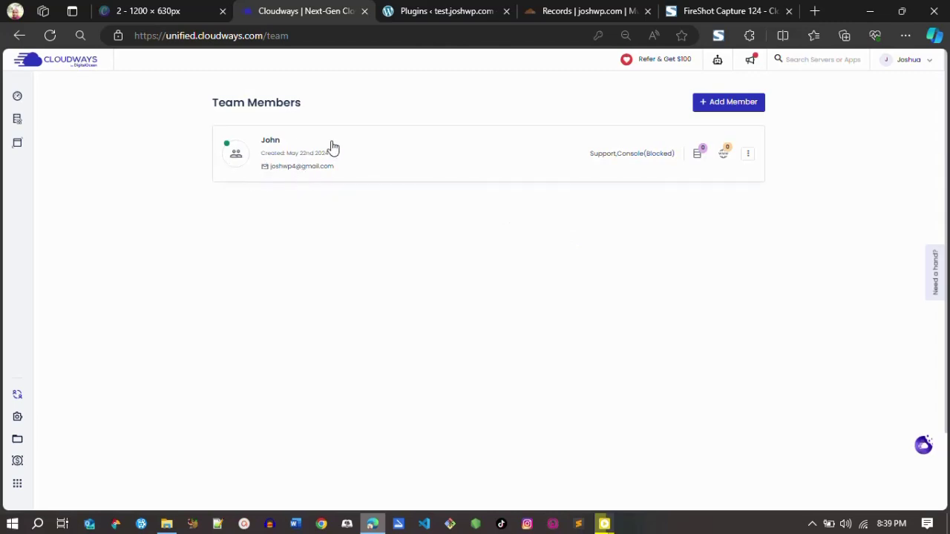
click(747, 158)
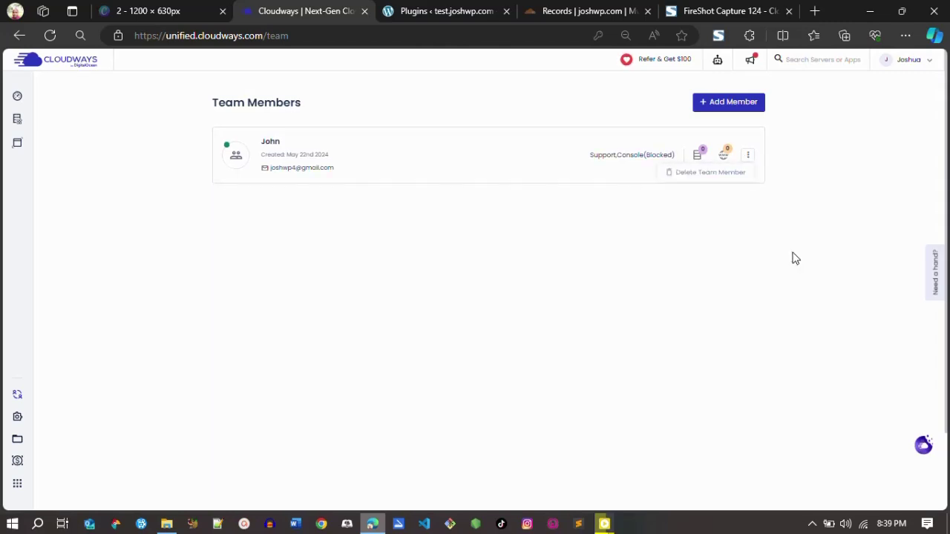
Fill in a new team member's email and name, with job title Project Manager, status Active and Support Access, and cancel without adding
click(710, 106)
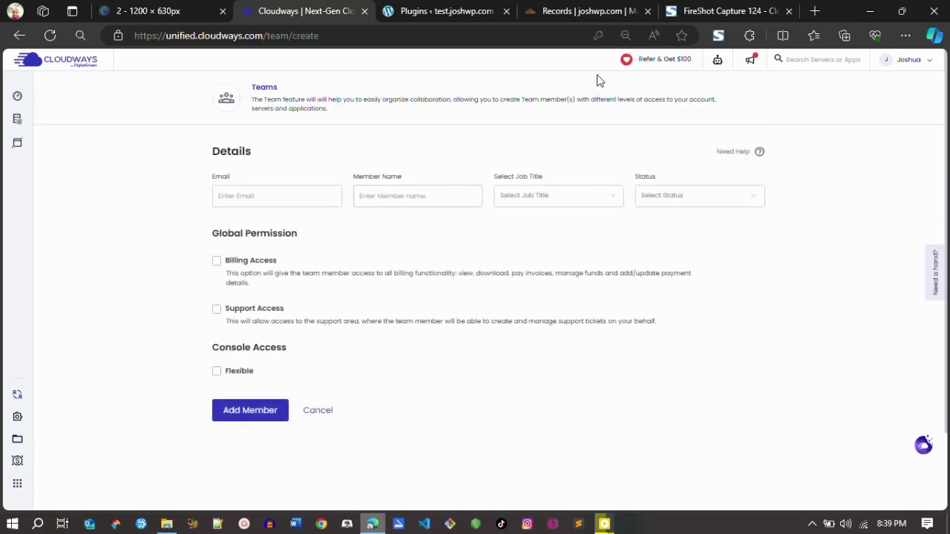
click(247, 195)
click(523, 198)
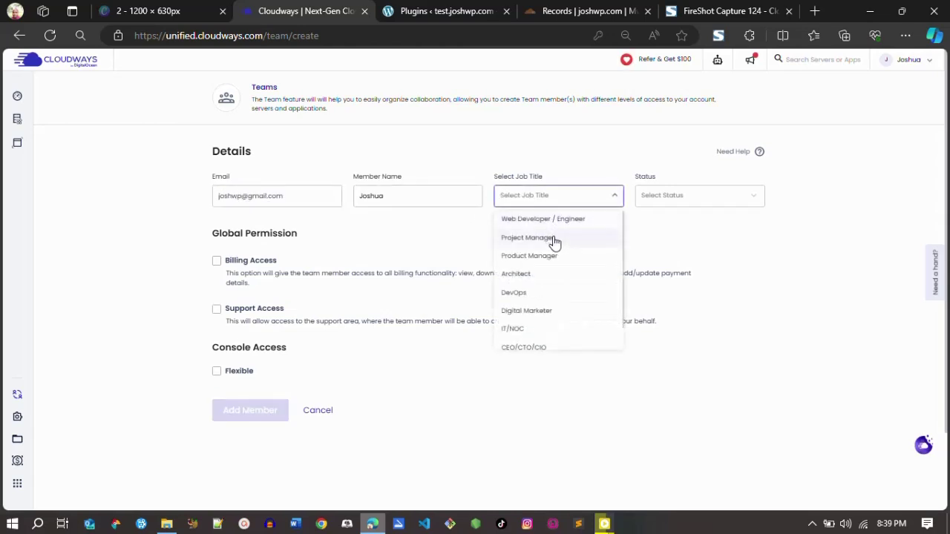
click(555, 239)
click(670, 202)
click(653, 220)
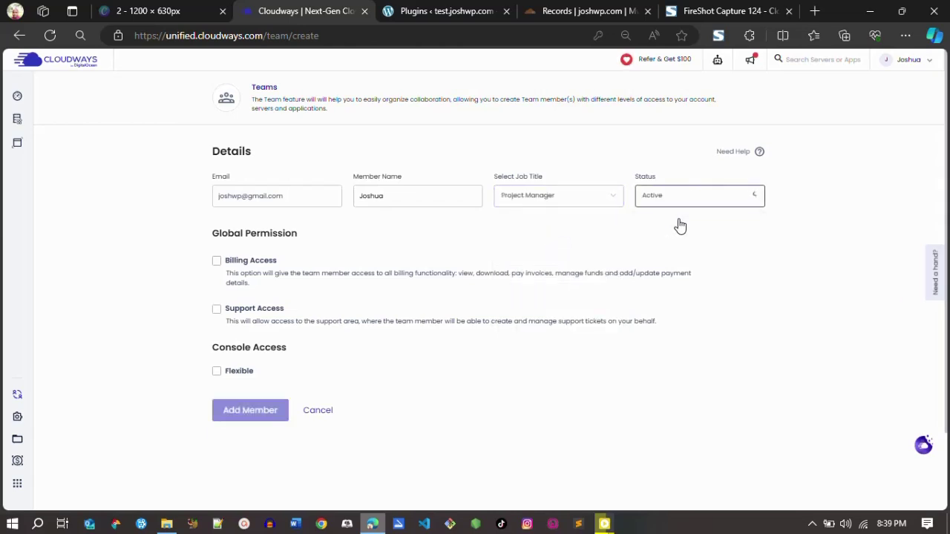
click(216, 309)
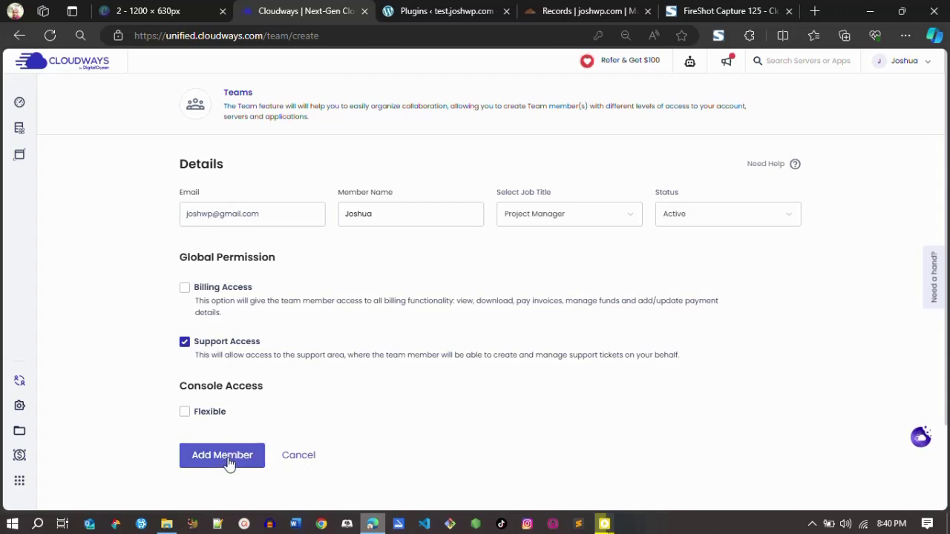
click(301, 456)
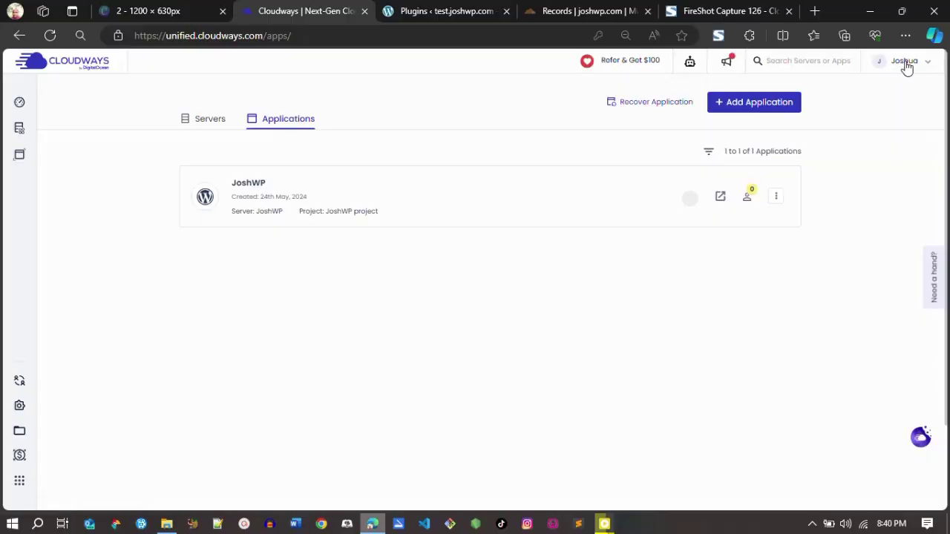
Open the account's Payment & Address settings and review the payment details and billing details
click(919, 65)
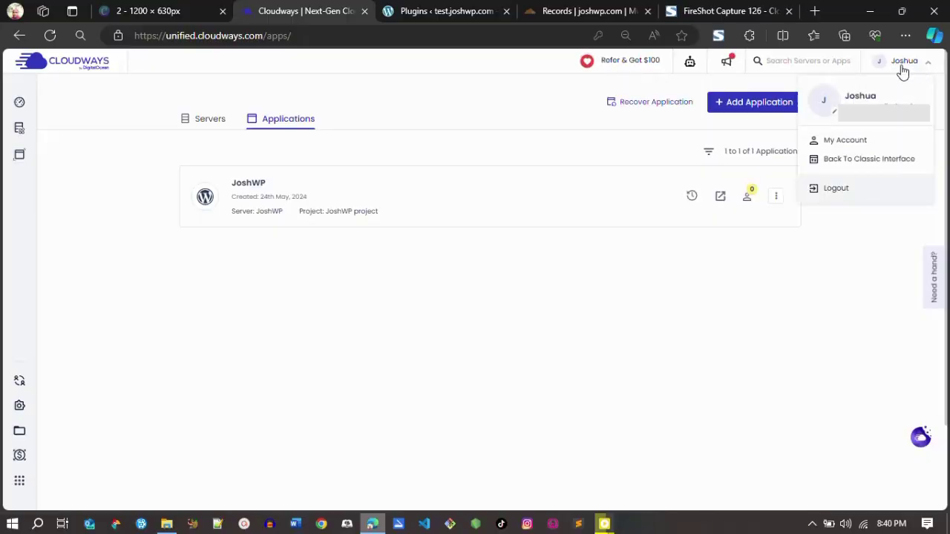
click(837, 144)
click(271, 171)
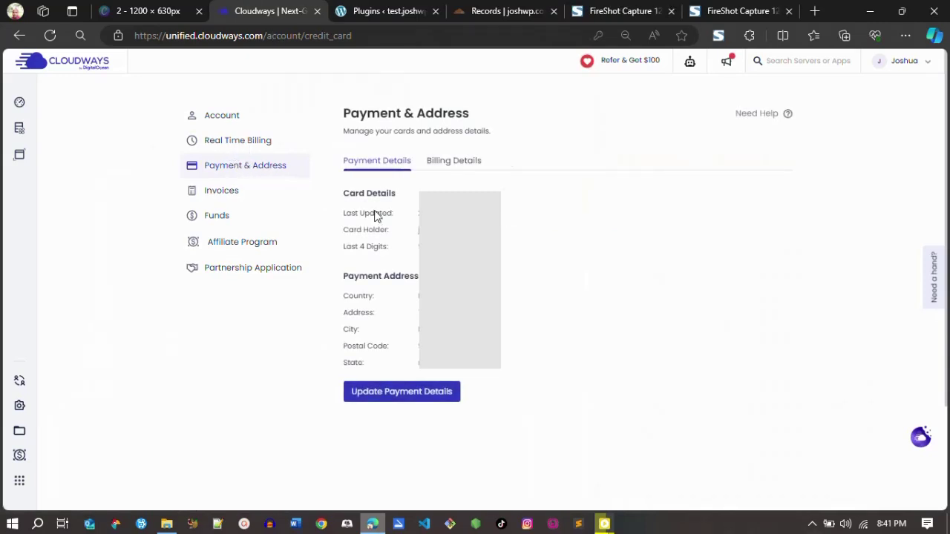
click(448, 163)
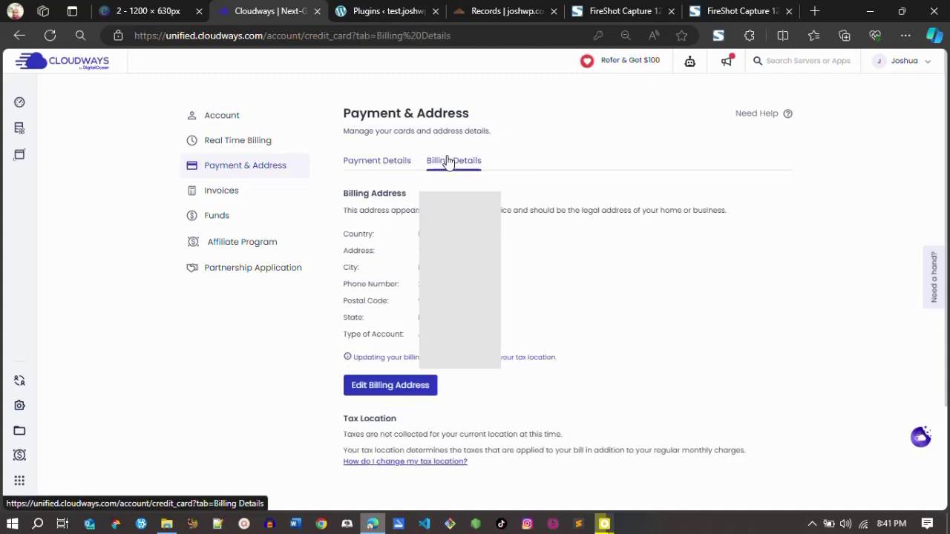
click(385, 168)
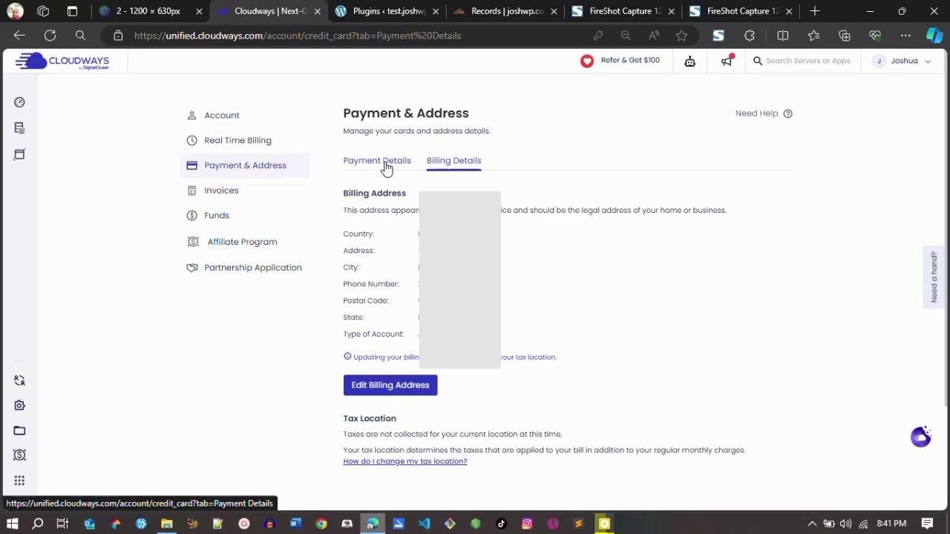
Review the real-time billing for the current month, including the cost breakdown of services and add-ons
click(254, 142)
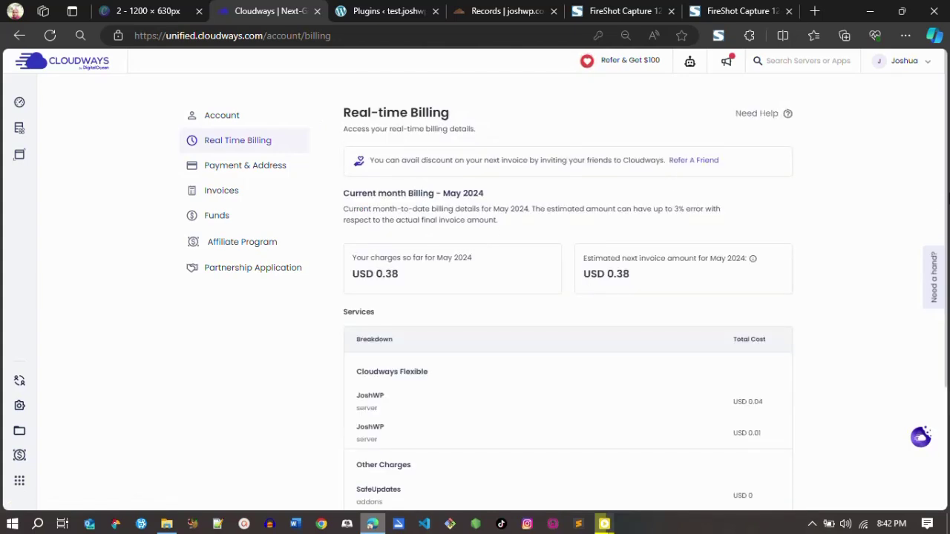
scroll(490, 297, down, 1)
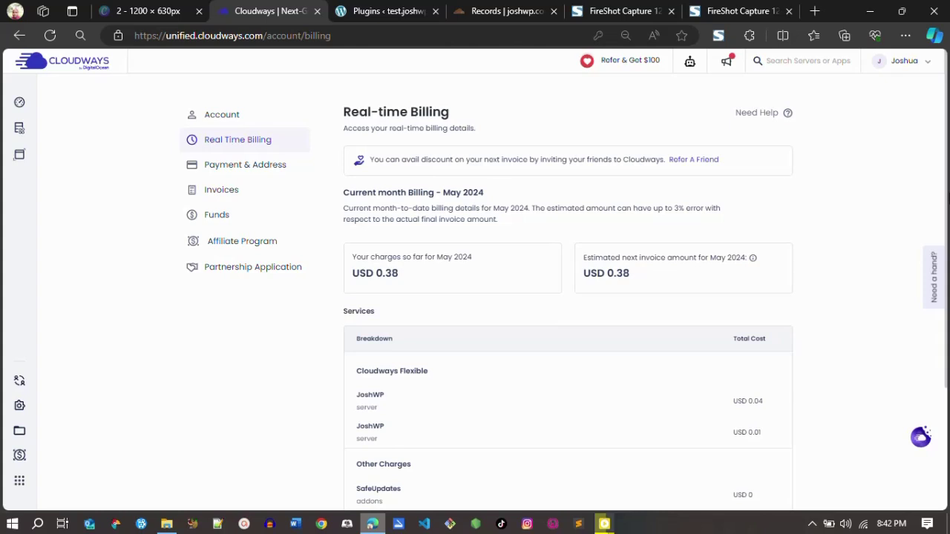
scroll(490, 297, down, 1)
scroll(490, 297, down, 1)
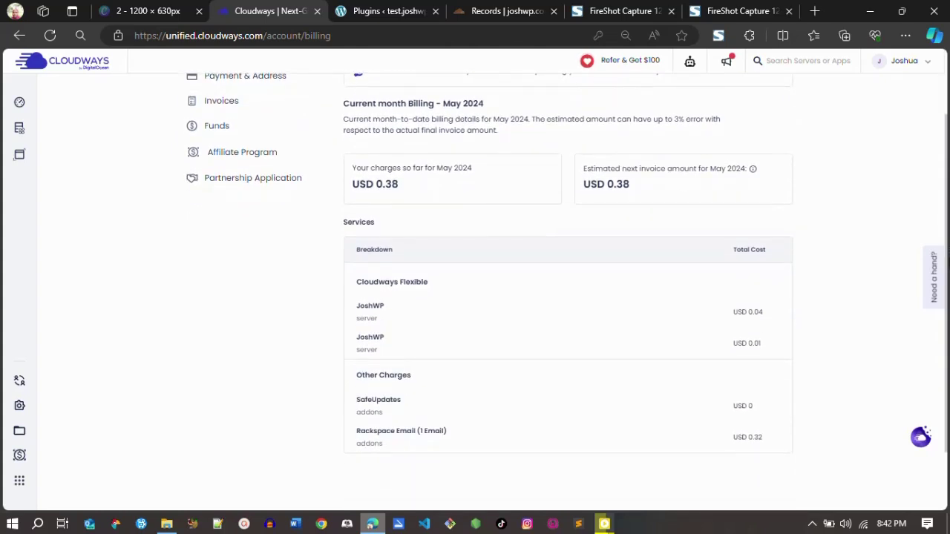
scroll(946, 238, up, 2)
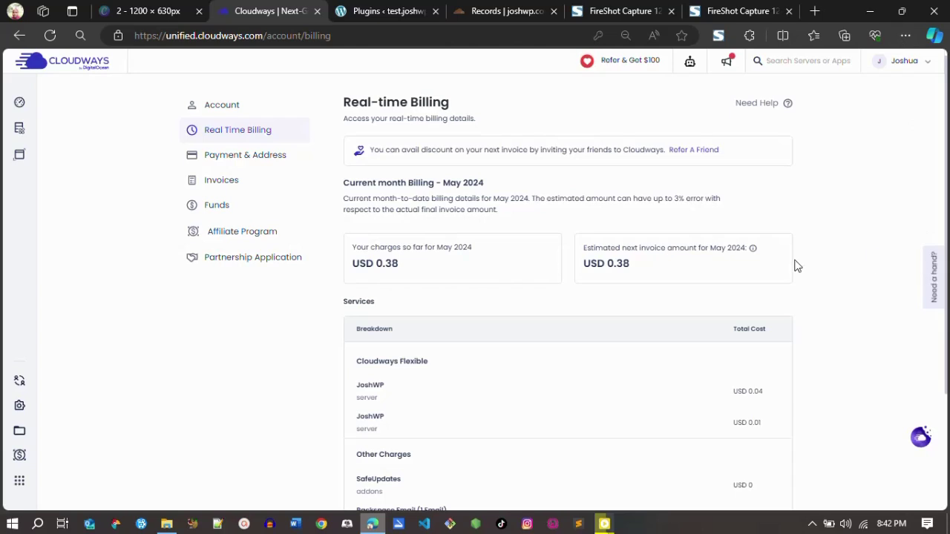
Open the account's funds and prepare a top-up of 5 USD with PayPal as the payment method
click(237, 209)
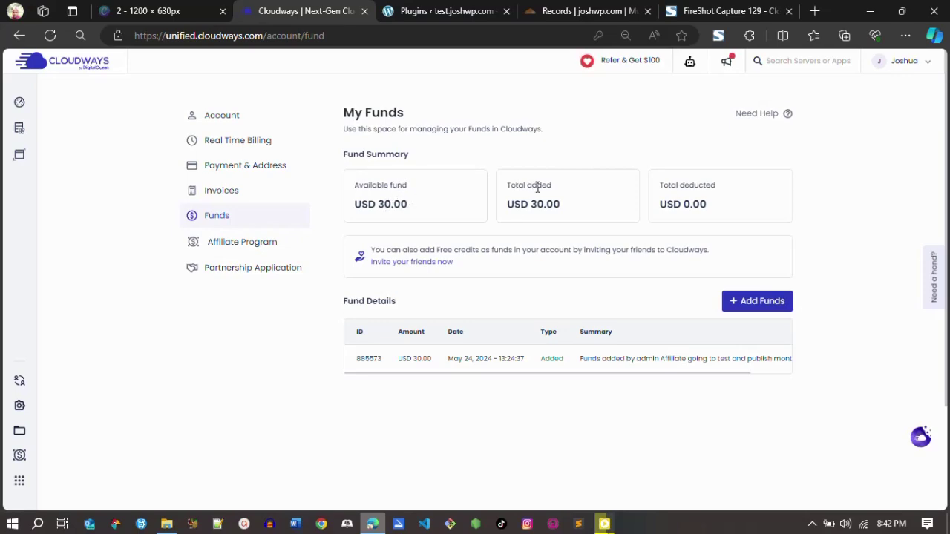
click(751, 306)
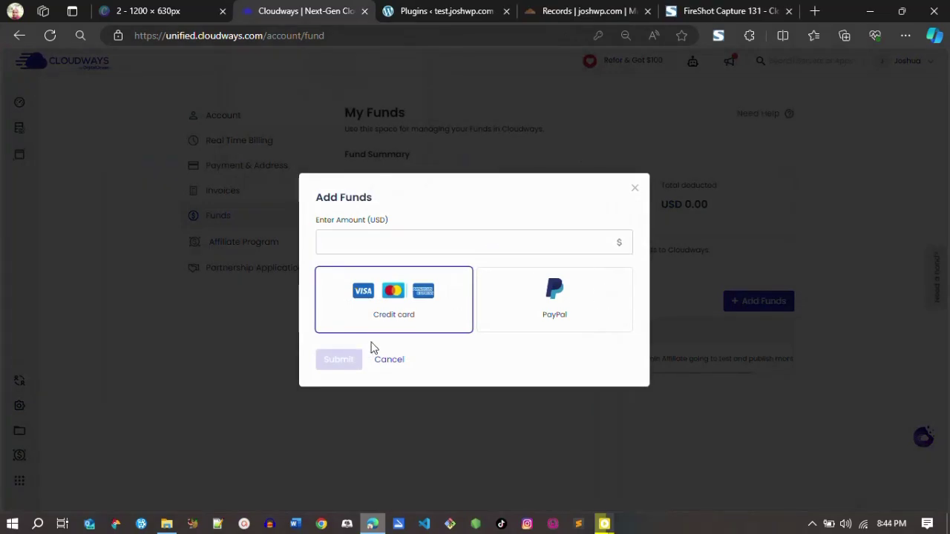
click(505, 309)
click(392, 239)
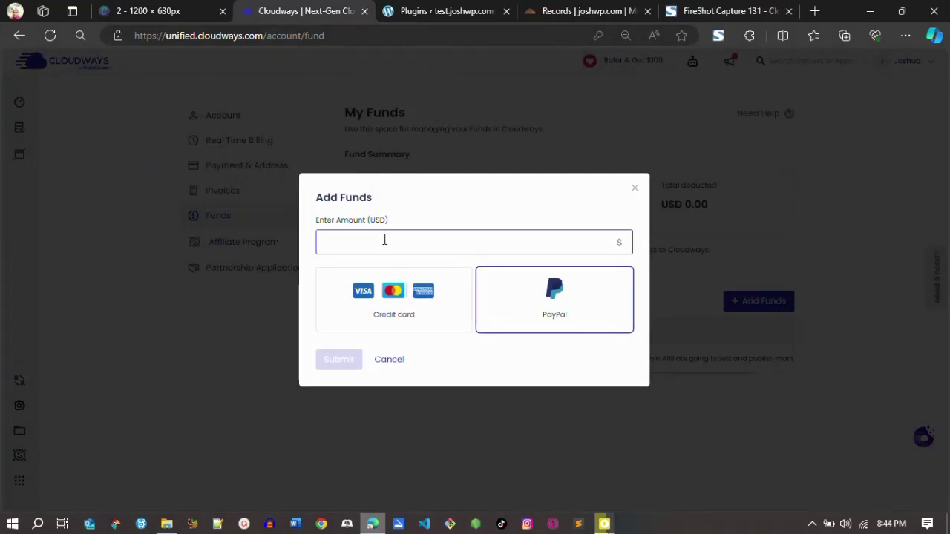
text(5)
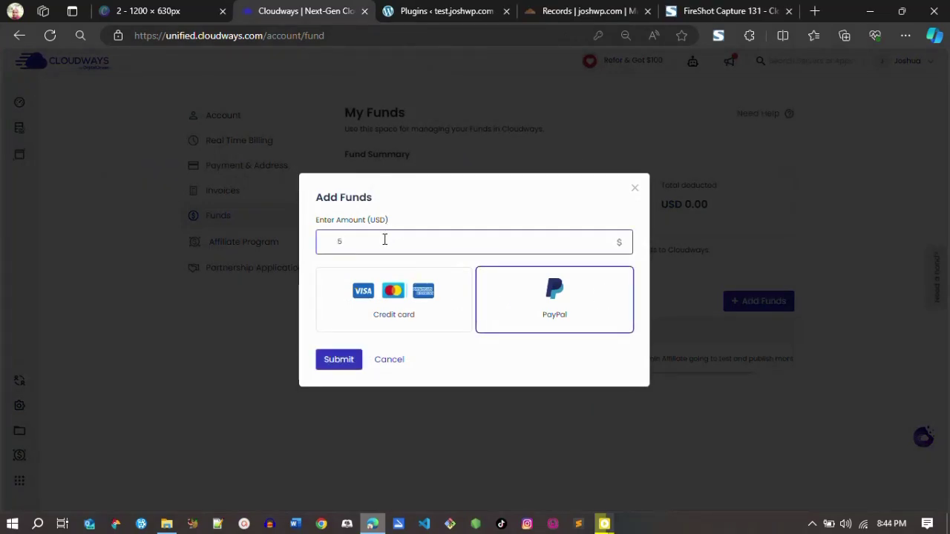